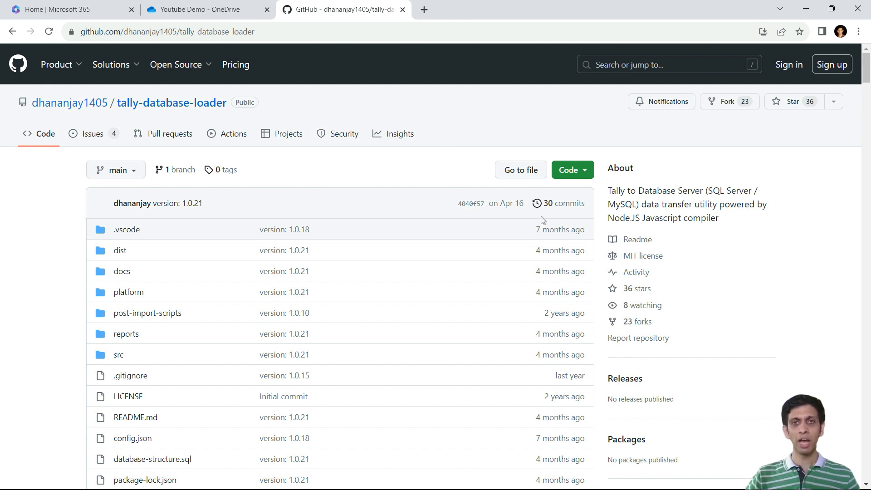
# Step: Open the Download section of the tally-database-loader README from its index
pyautogui.click(585, 173)
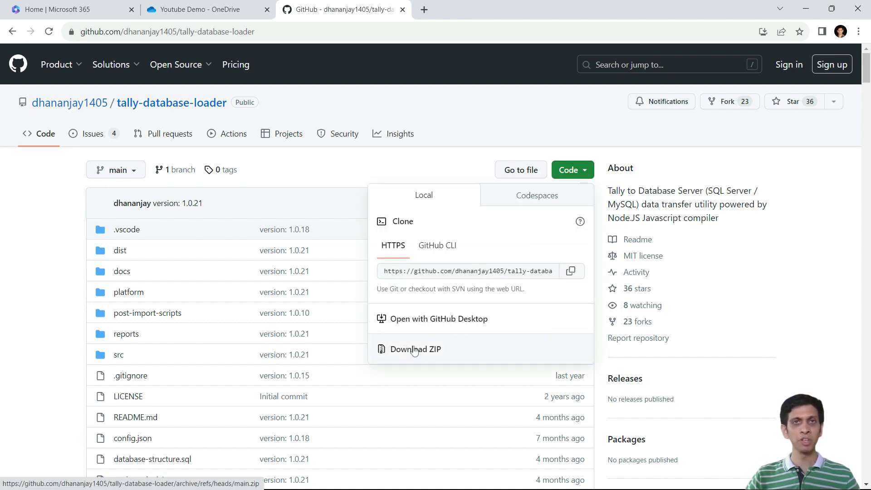
pyautogui.click(73, 255)
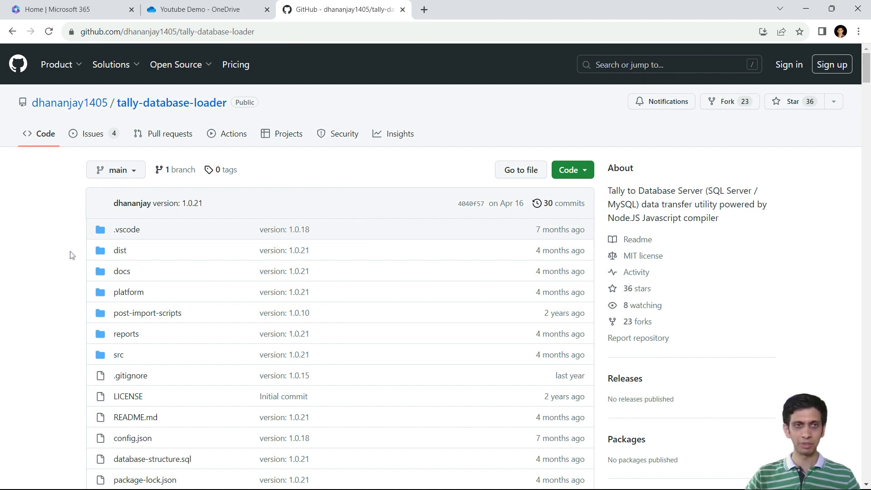
pyautogui.scroll(-15, 70, 245)
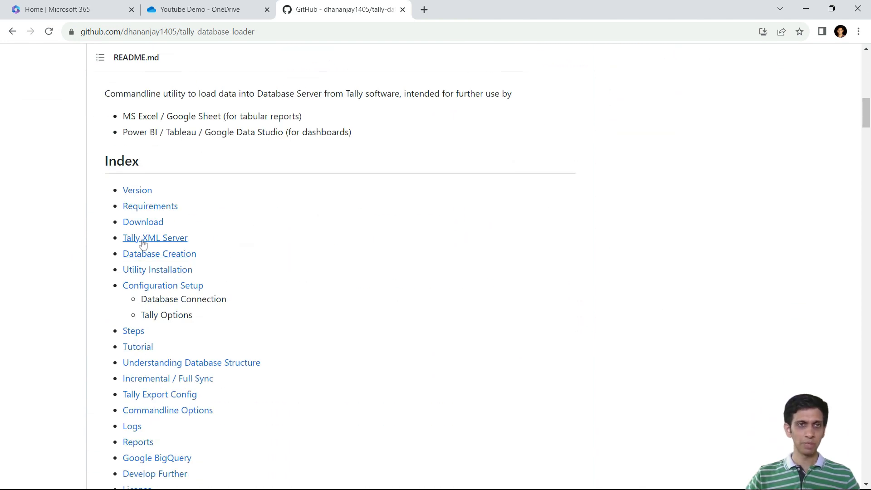
pyautogui.click(143, 223)
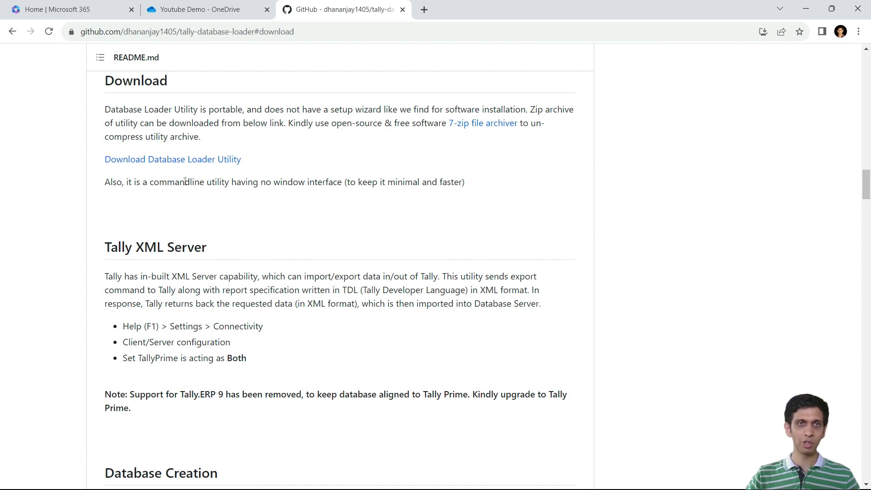
# Step: Download the Database Loader Utility archive and save it in the utility folder on the Data (D:) drive
pyautogui.click(153, 161)
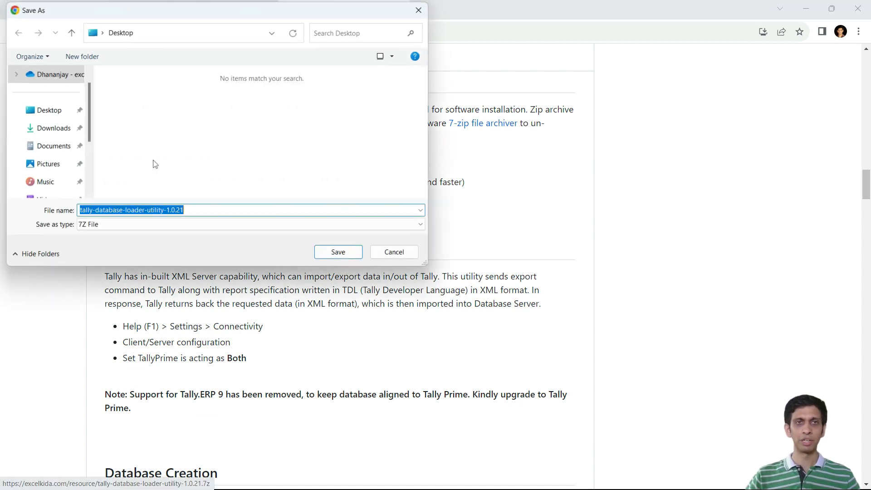
pyautogui.scroll(-3, 50, 170)
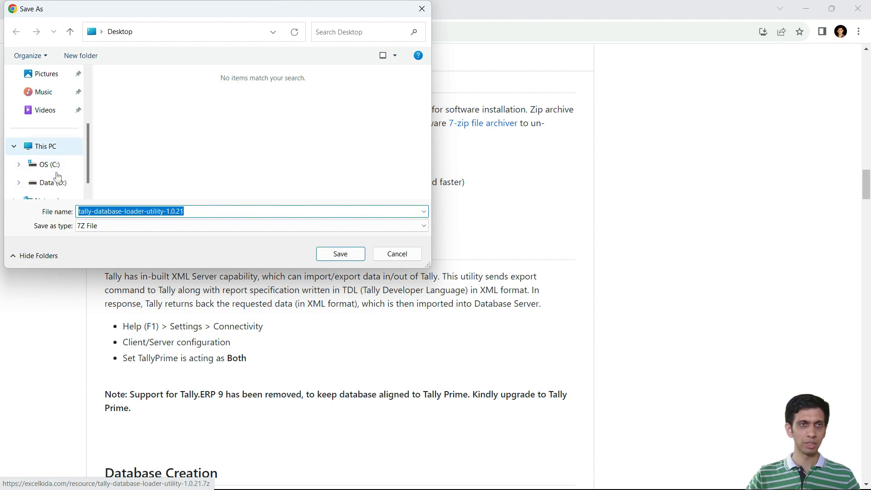
pyautogui.click(54, 182)
pyautogui.scroll(-1, 154, 155)
pyautogui.doubleClick(150, 166)
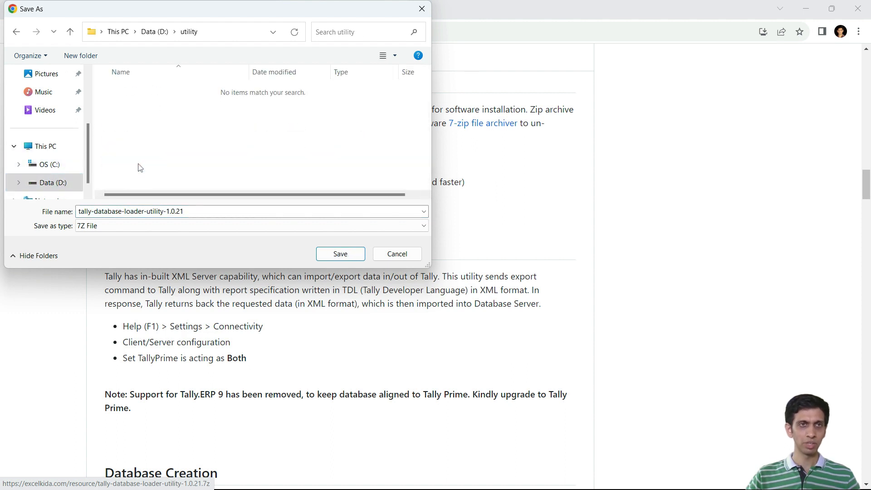
pyautogui.click(341, 254)
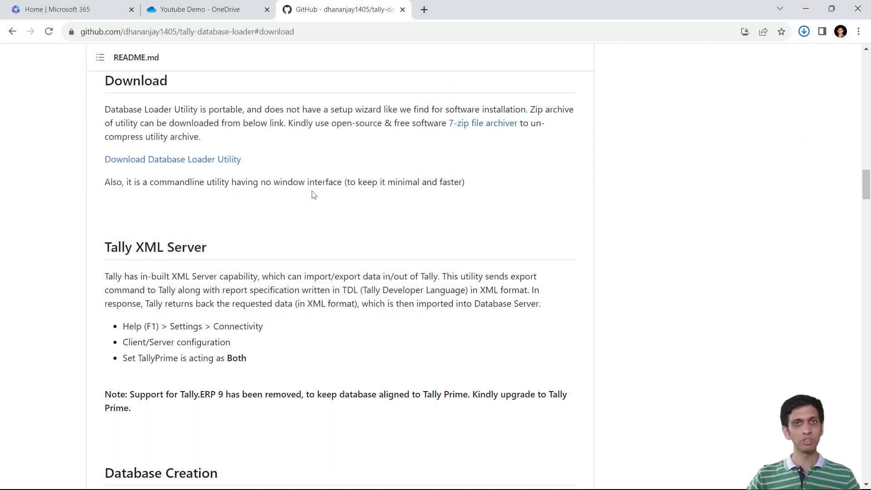
# Step: Review the utility's requirements in the README and open the folder containing the downloaded archive
pyautogui.scroll(1, 324, 236)
pyautogui.scroll(2, 324, 236)
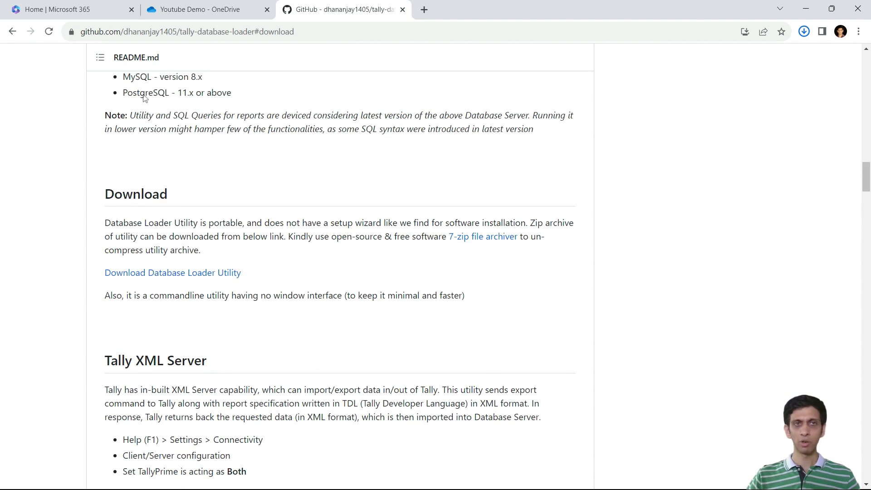
pyautogui.scroll(5, 345, 190)
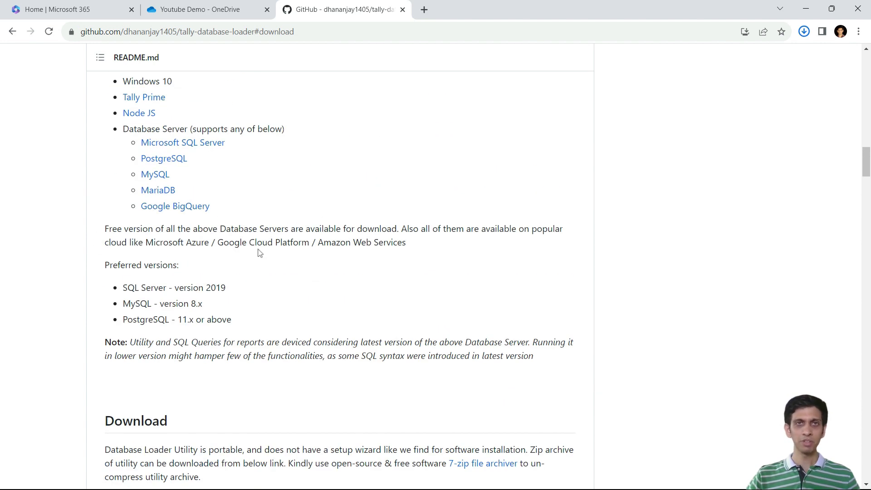
pyautogui.scroll(2, 294, 245)
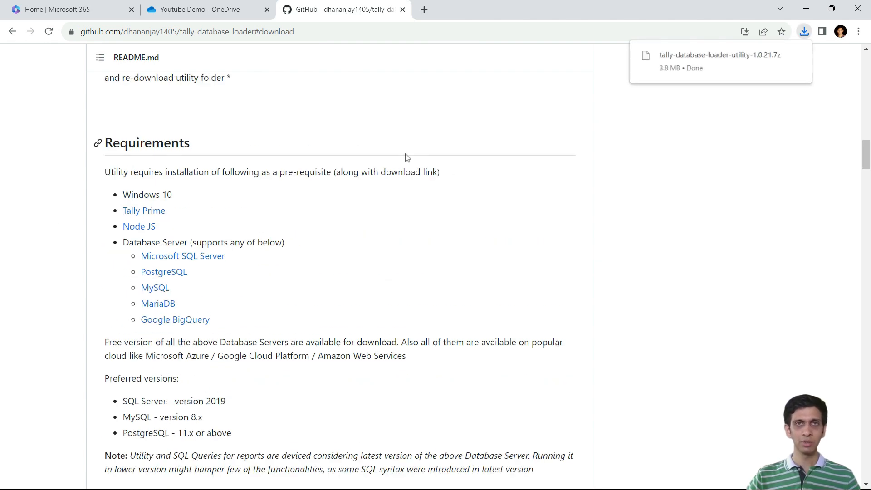
pyautogui.moveTo(795, 59)
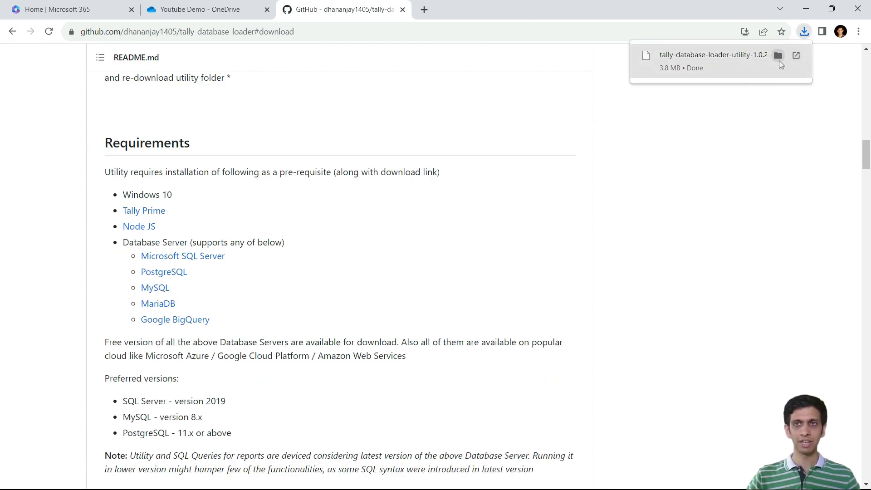
pyautogui.click(778, 56)
pyautogui.hotkey('alt', 'Tab')
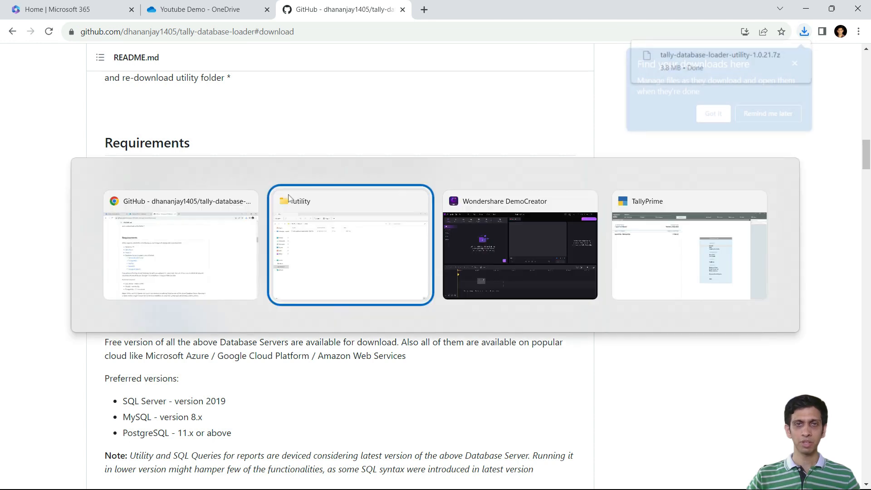
# Step: Extract tally-database-loader-utility-1.0.21.7z with 7-Zip directly into the utility folder
pyautogui.click(173, 109)
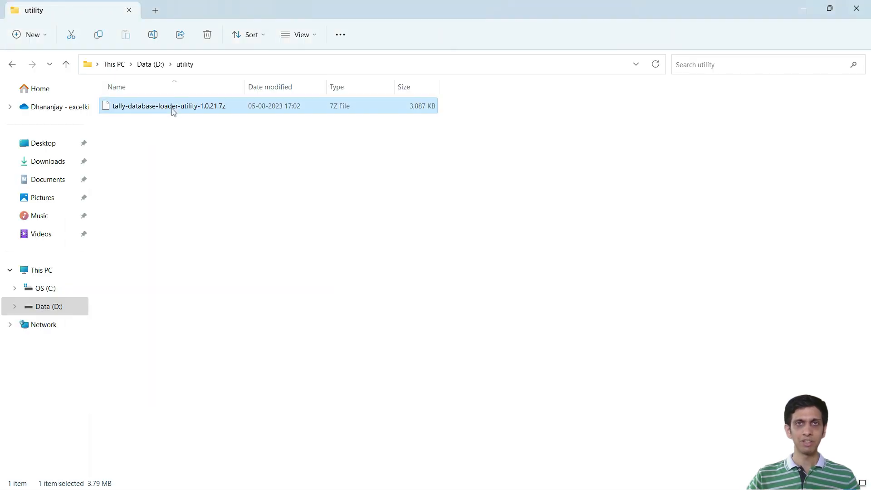
pyautogui.rightClick(173, 111)
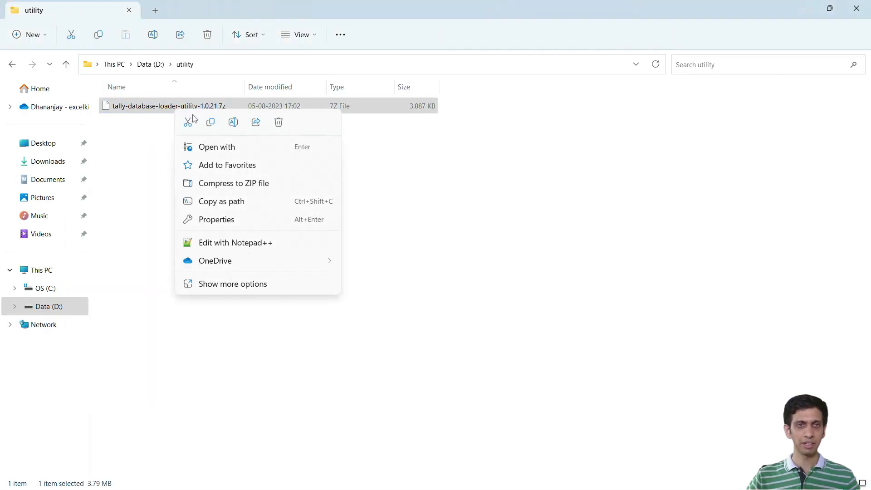
pyautogui.click(244, 285)
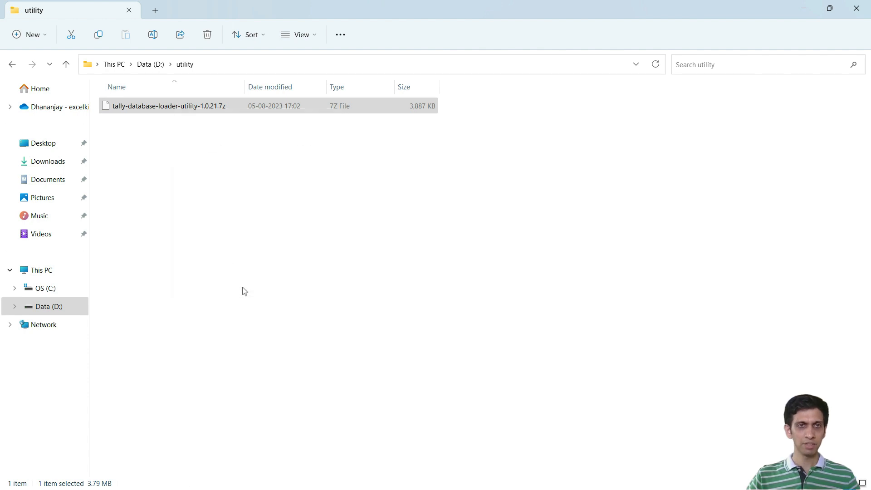
pyautogui.moveTo(353, 90)
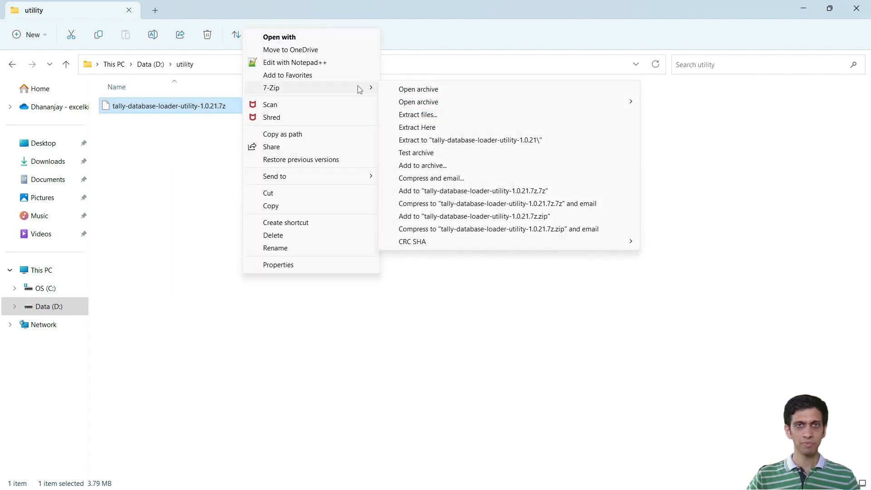
pyautogui.click(418, 129)
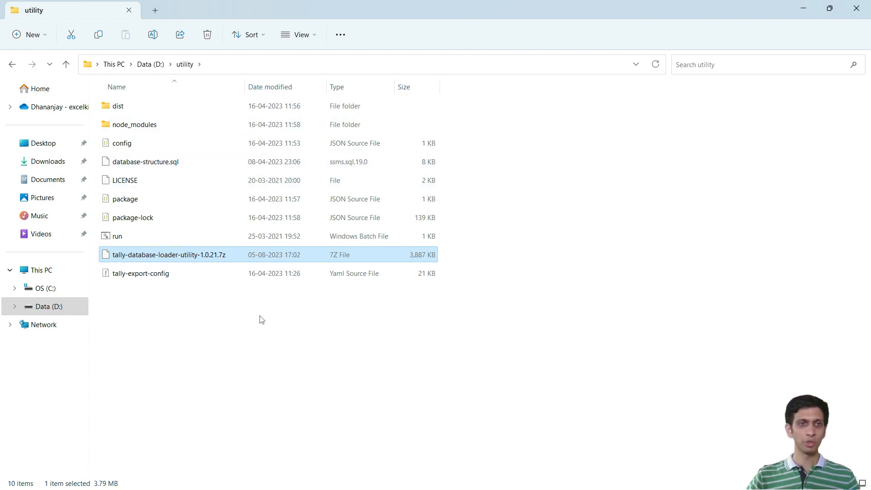
# Step: Permanently delete the tally-database-loader-utility-1.0.21.7z archive from the utility folder
pyautogui.click(231, 398)
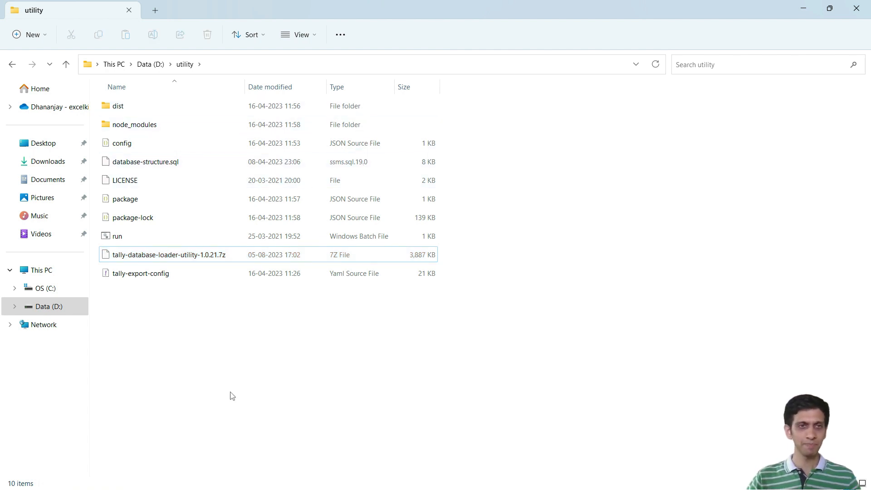
pyautogui.click(203, 264)
pyautogui.hotkey('shift', 'Delete')
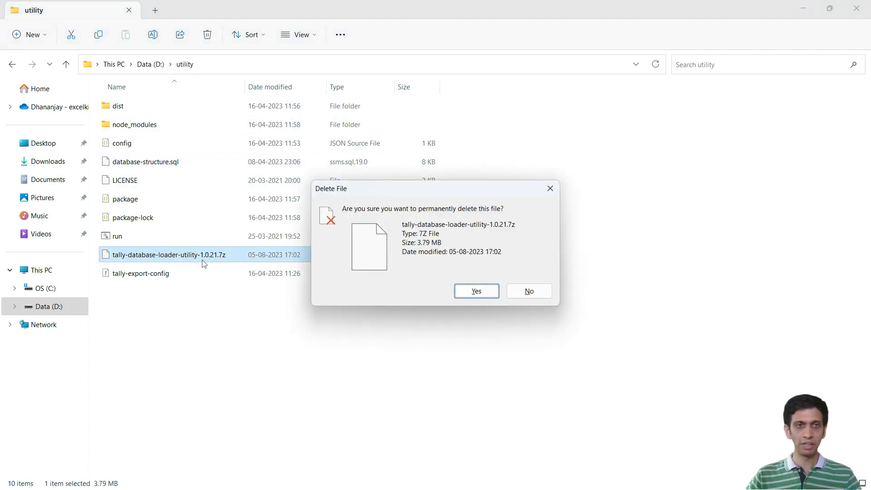
pyautogui.press('Return')
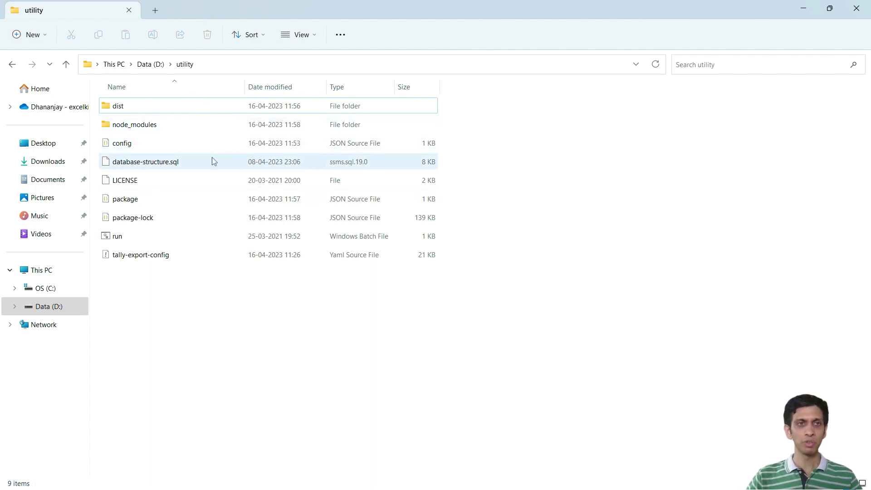
# Step: Open the config JSON file from the utility folder in Notepad++
pyautogui.click(133, 145)
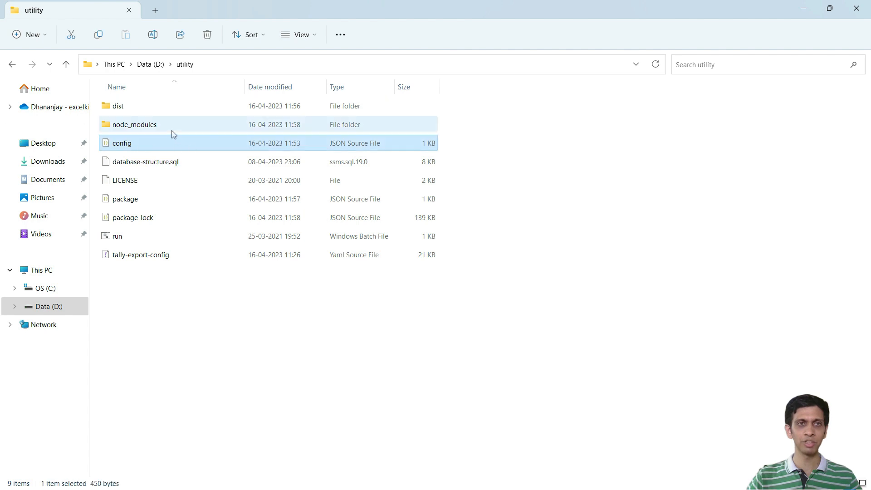
pyautogui.moveTo(127, 145)
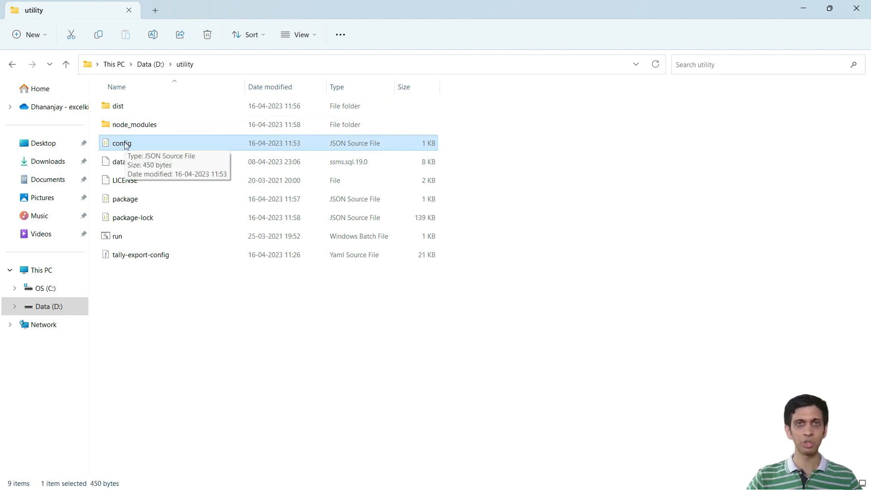
pyautogui.rightClick(127, 145)
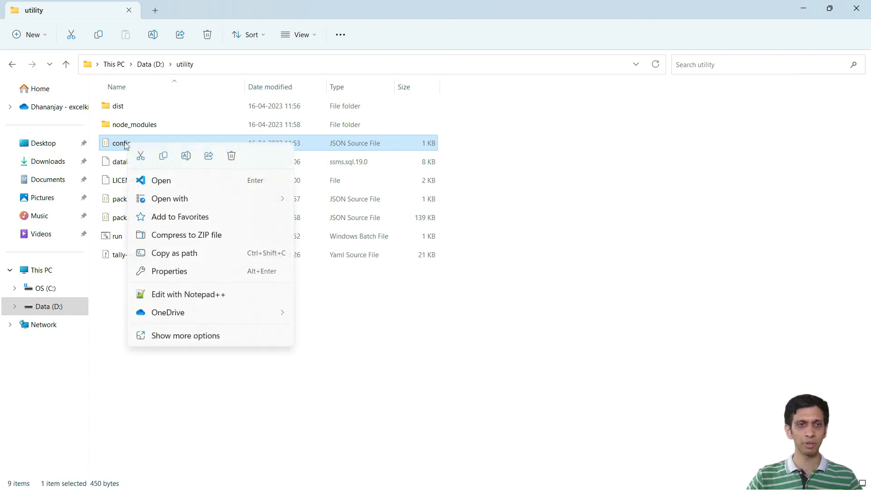
pyautogui.click(182, 295)
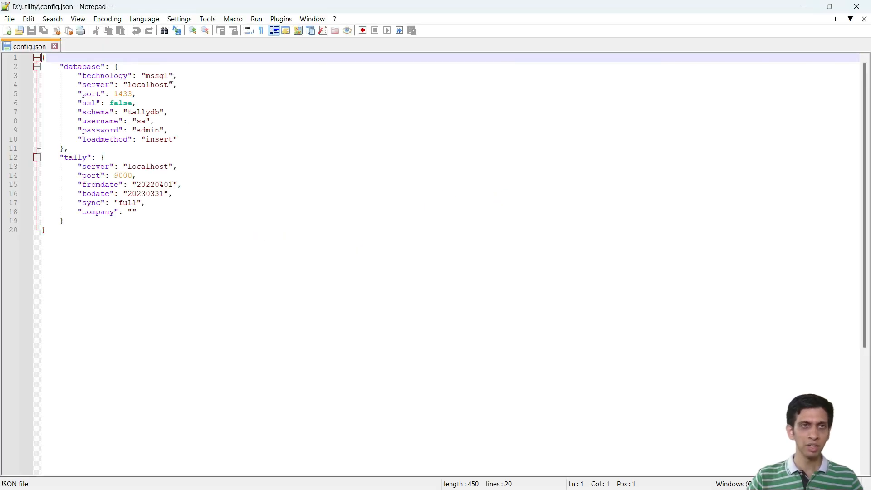
# Step: Set the database technology value in config.json to csv and save the file
pyautogui.doubleClick(153, 77)
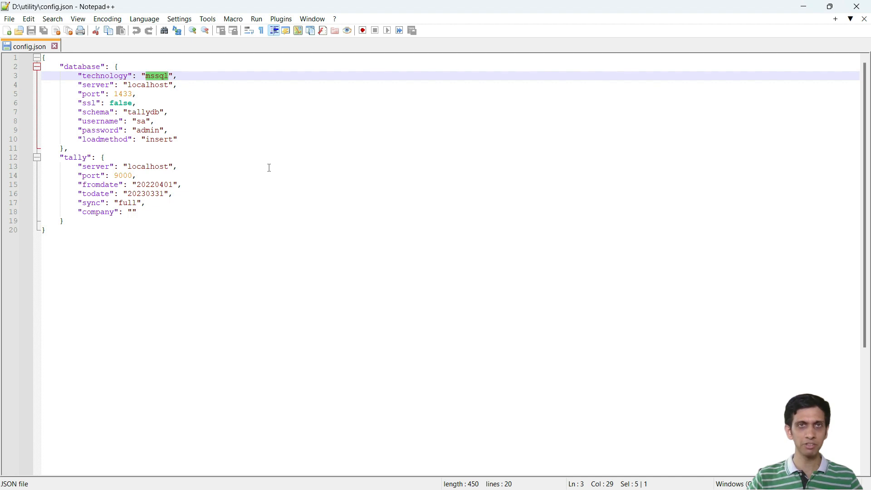
pyautogui.write('csv')
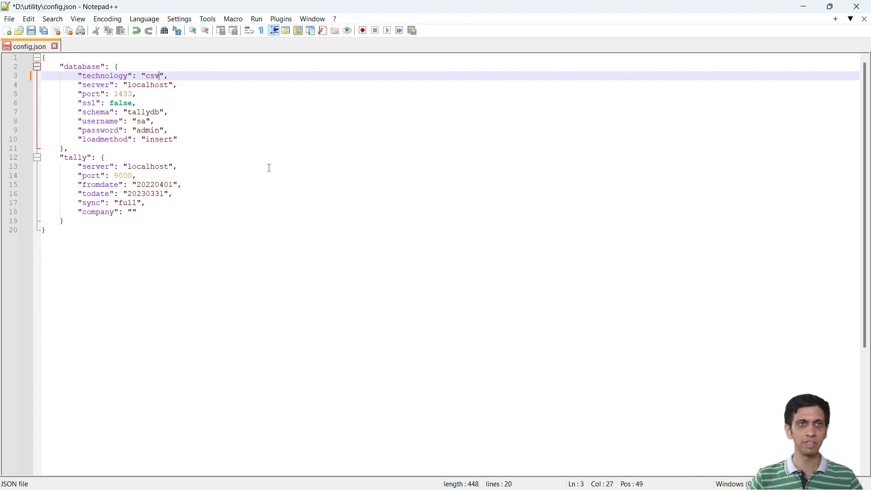
pyautogui.click(31, 31)
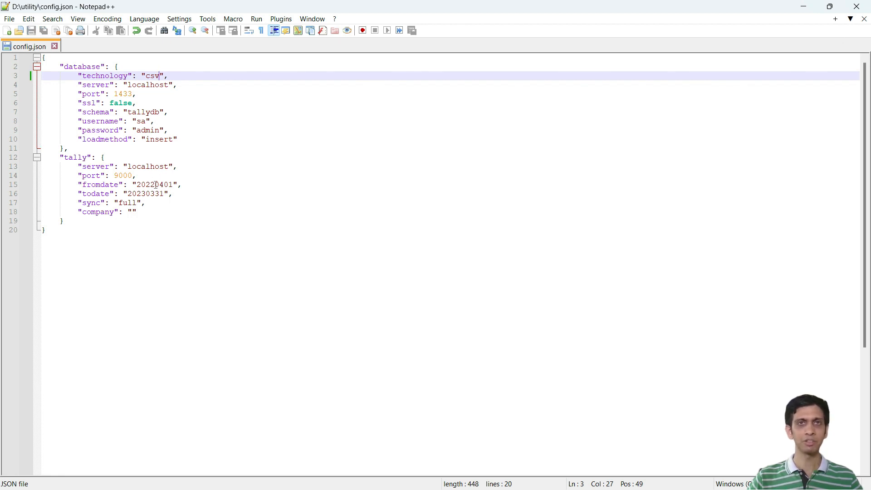
# Step: Check the current period in TallyPrime, and set fromdate in config.json to 20210401 in Notepad++
pyautogui.hotkey('alt', 'Tab')
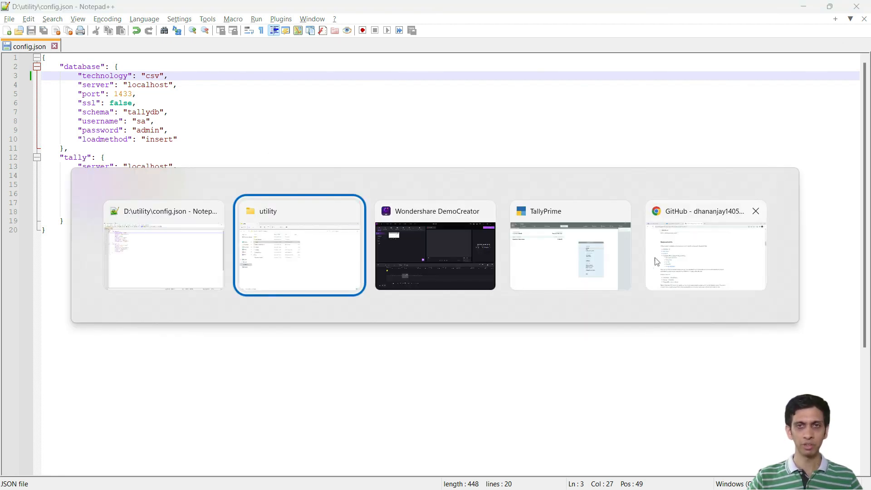
pyautogui.click(581, 261)
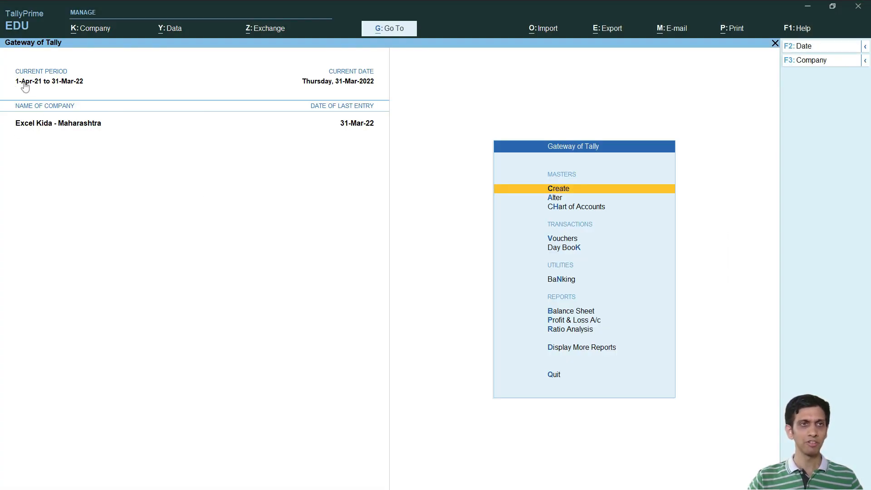
pyautogui.hotkey('alt', 'Tab')
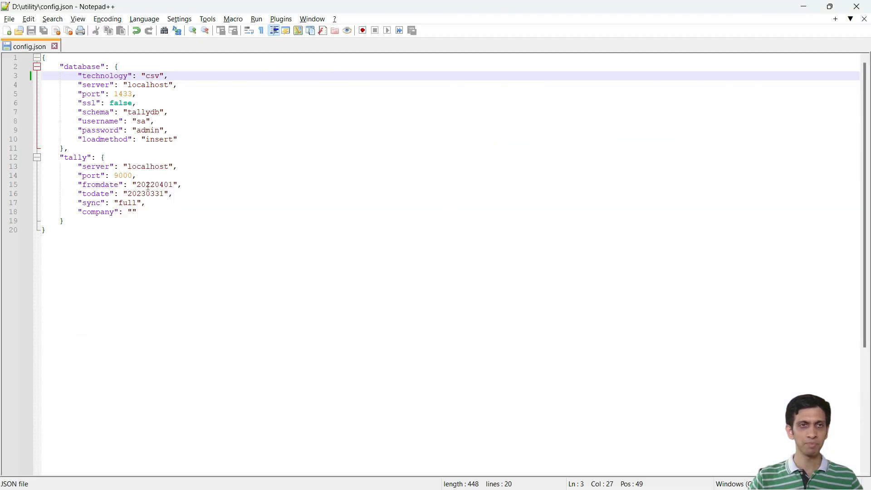
pyautogui.click(147, 186)
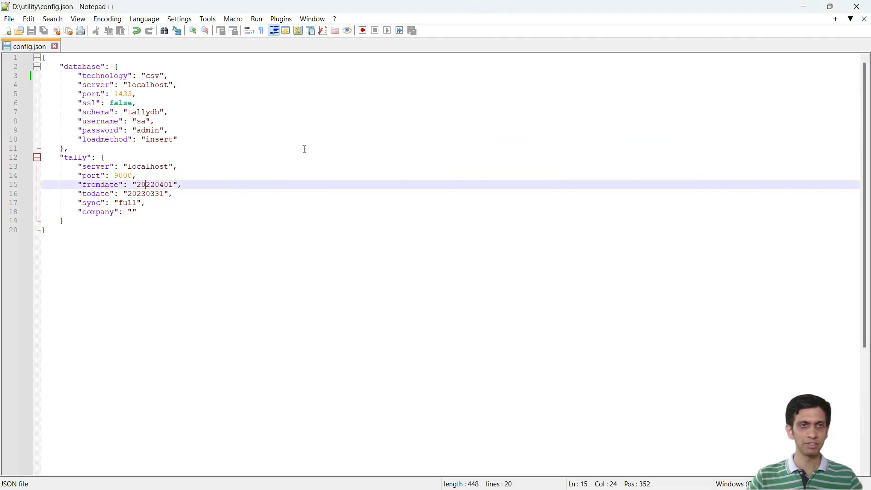
pyautogui.hotkey('shift', 'Right')
pyautogui.hotkey('shift', 'Right')
pyautogui.write('21')
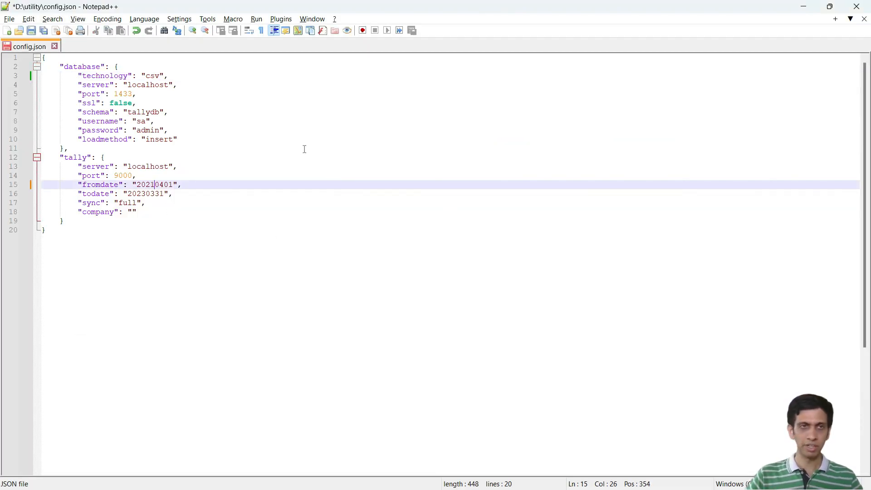
# Step: Set the todate value in the tally section to 20220331 and save config.json
pyautogui.press('Down')
pyautogui.press('Left')
pyautogui.press('Left')
pyautogui.press('Left')
pyautogui.hotkey('shift', 'Right')
pyautogui.write('2')
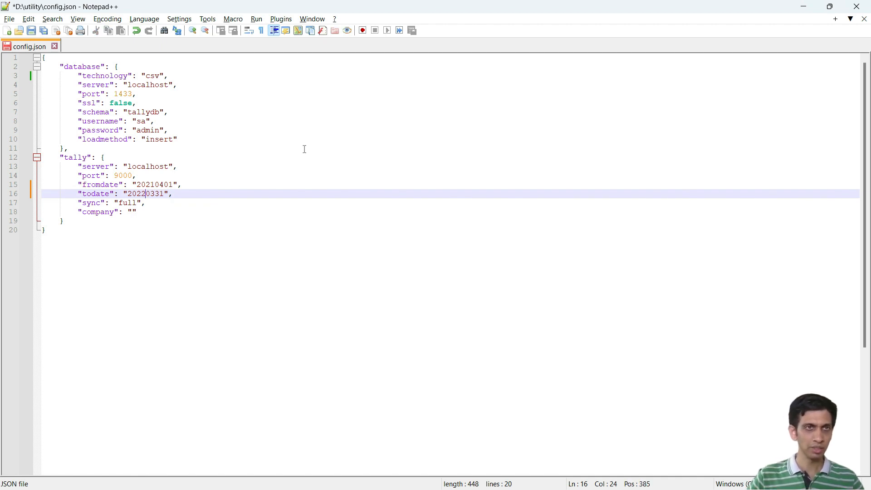
pyautogui.click(35, 30)
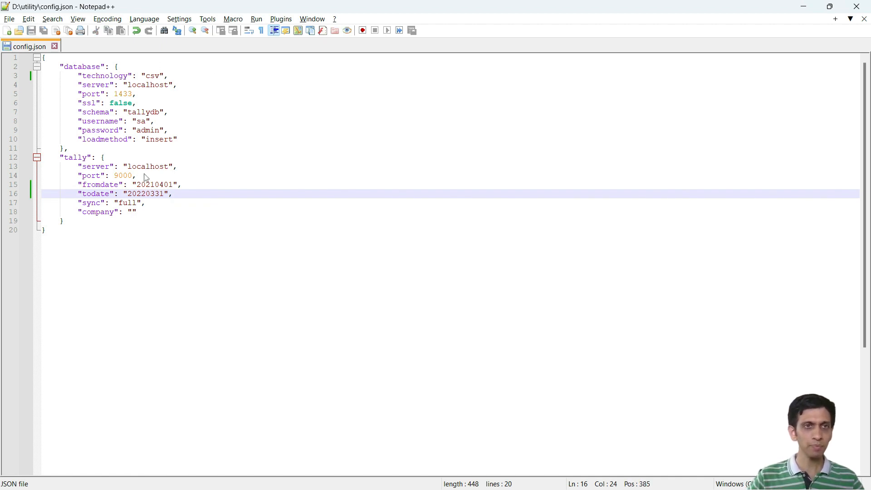
# Step: Review the database section of config.json, from the technology value through the connection settings down to loadmethod
pyautogui.doubleClick(152, 76)
pyautogui.press('Down')
pyautogui.press('Down')
pyautogui.press('Down')
pyautogui.press('Down')
pyautogui.moveTo(78, 85); pyautogui.dragTo(204, 140)
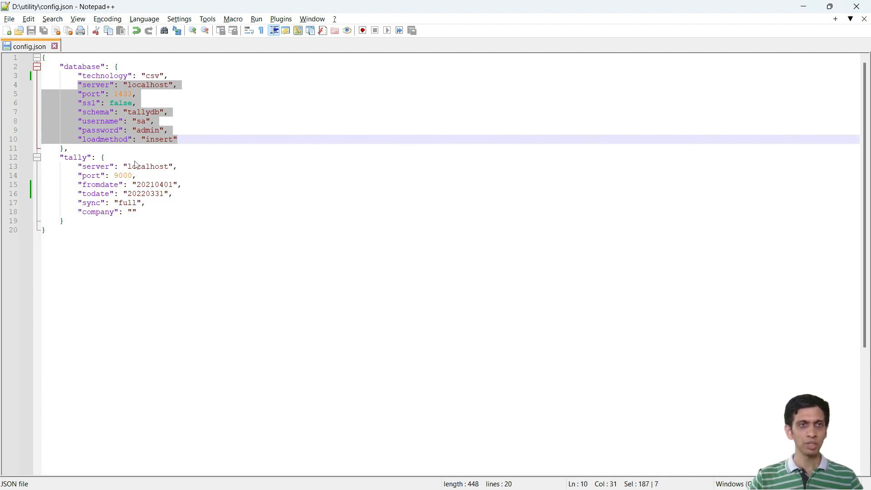
pyautogui.click(136, 167)
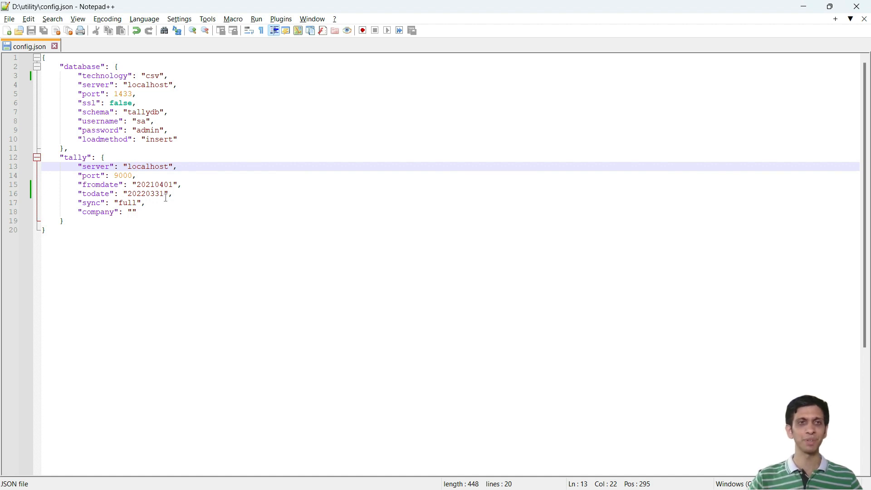
# Step: Close config.json and execute the run batch file in the utility folder to export the Tally data
pyautogui.click(865, 20)
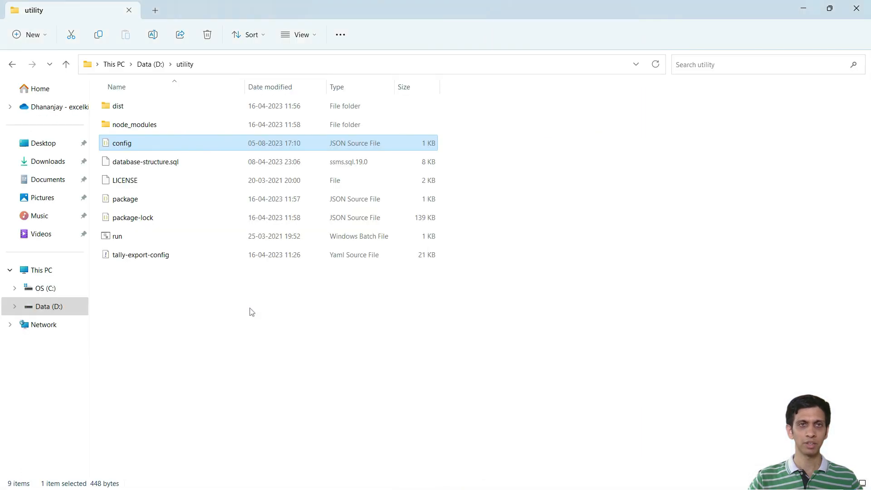
pyautogui.click(222, 338)
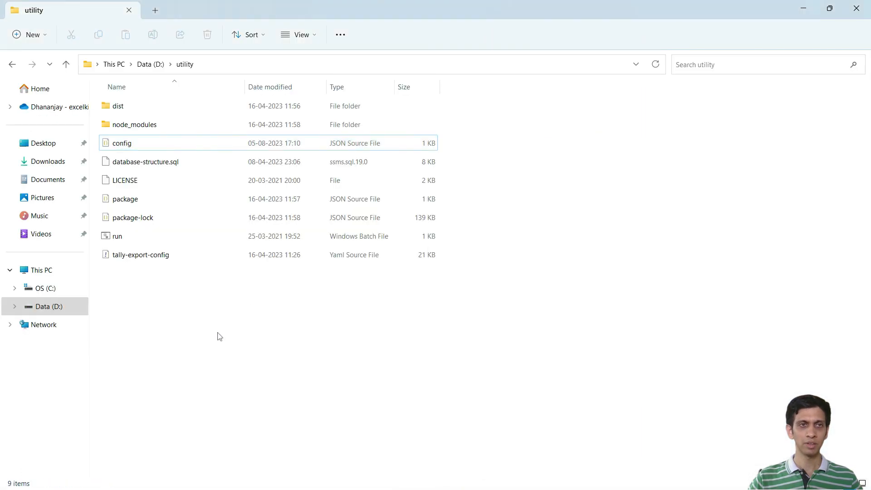
pyautogui.doubleClick(139, 240)
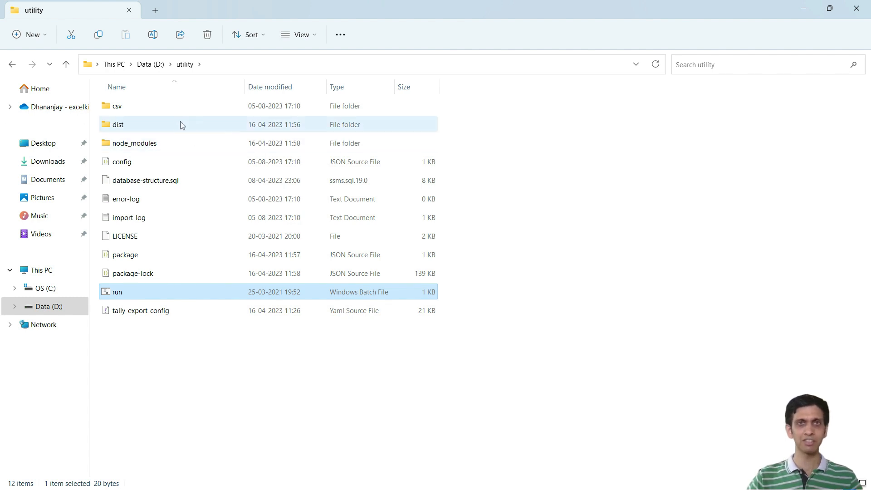
# Step: Open the csv output folder inside the utility folder
pyautogui.moveTo(181, 125)
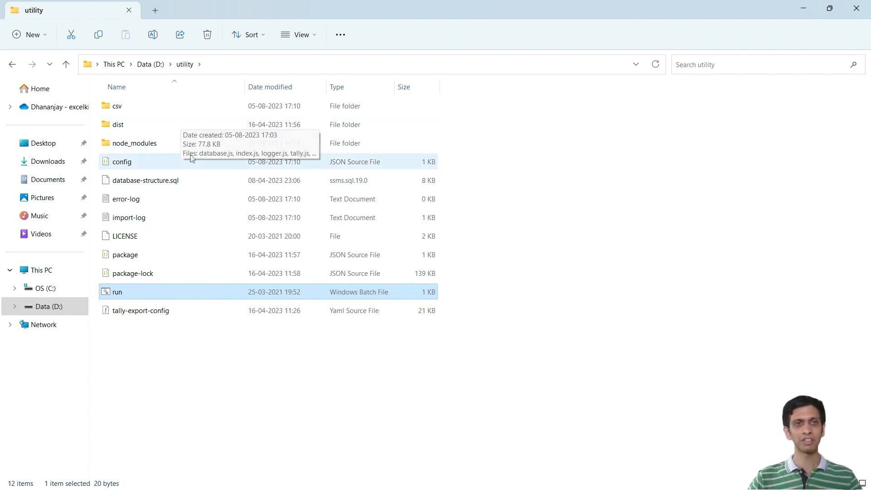
pyautogui.click(132, 111)
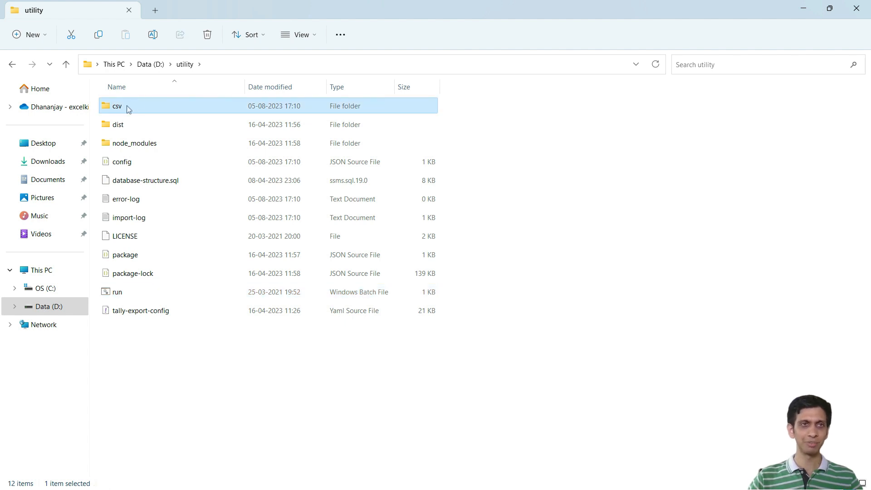
pyautogui.doubleClick(125, 108)
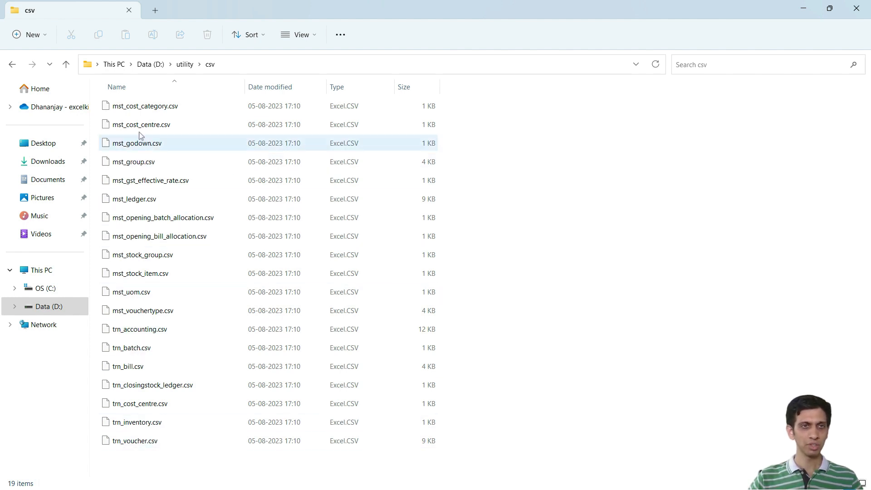
# Step: Open mst_ledger.csv with Excel as the permanent app for CSV files, and permanently dismiss the possible data loss notice
pyautogui.click(152, 106)
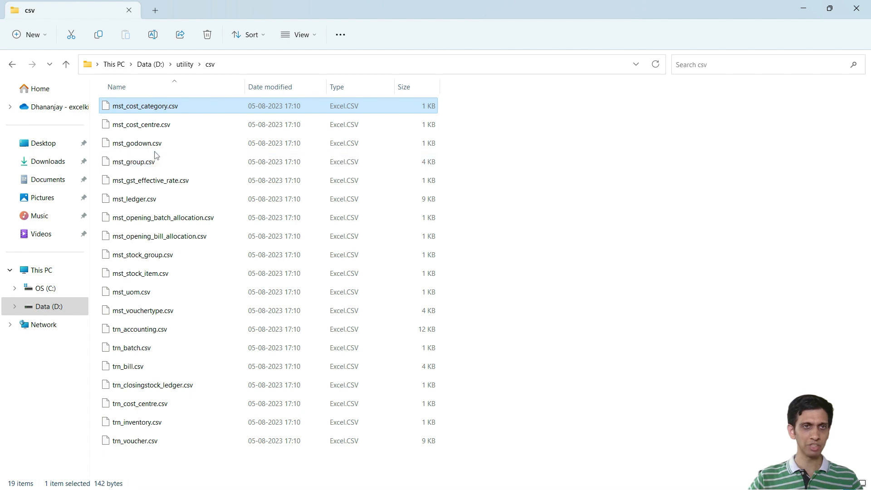
pyautogui.doubleClick(146, 202)
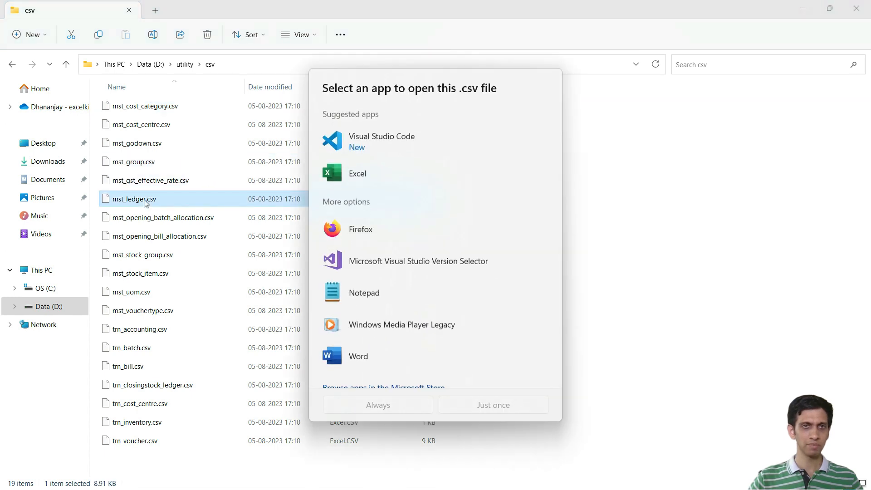
pyautogui.click(387, 175)
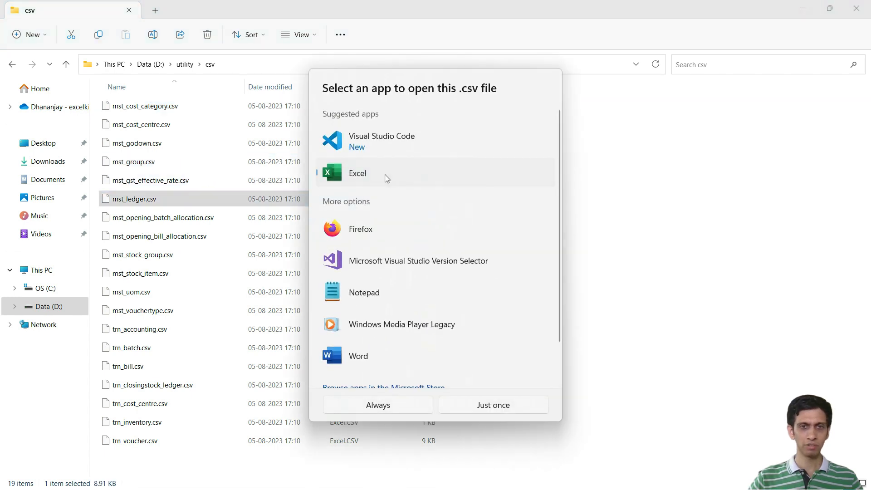
pyautogui.click(379, 406)
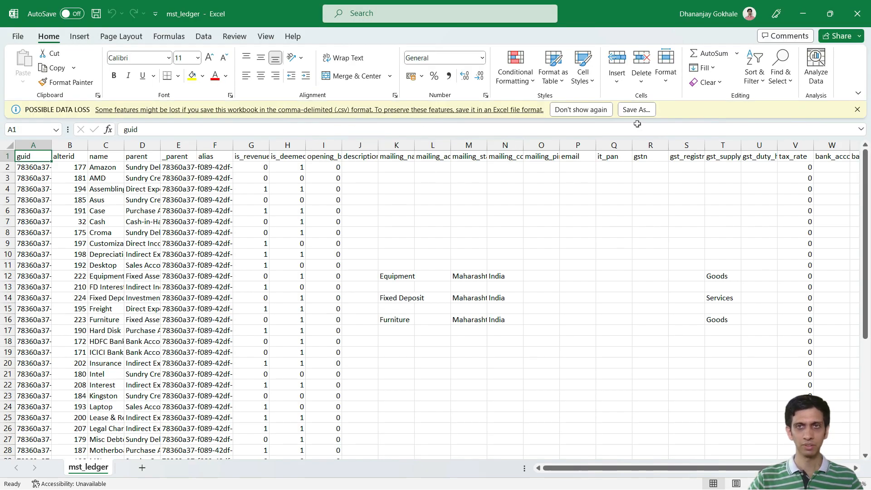
pyautogui.click(580, 111)
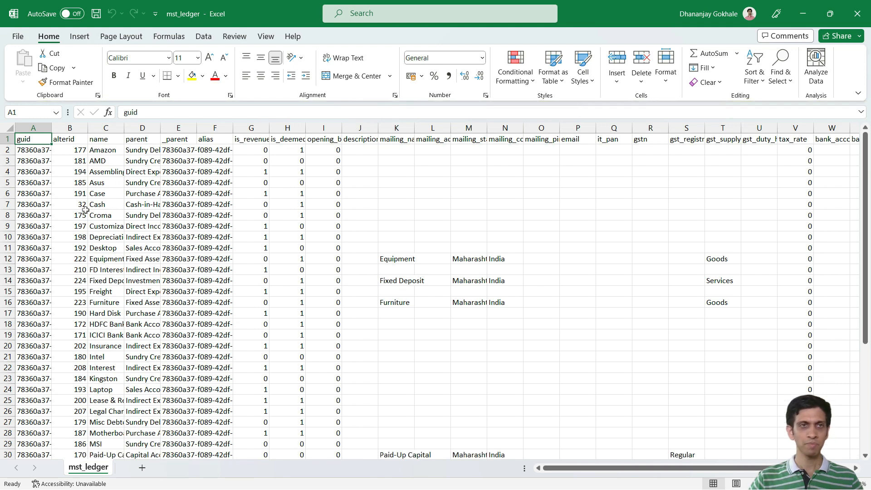
# Step: Examine the ledger sheet's headers around _parent and alias, and widen column I to show the full opening_balance header
pyautogui.click(175, 175)
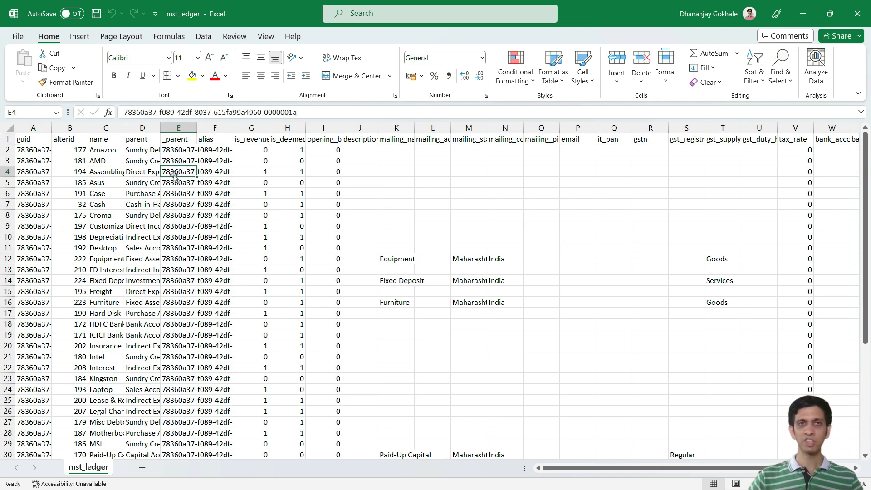
pyautogui.press('Up')
pyautogui.press('Up')
pyautogui.press('Up')
pyautogui.press('Right')
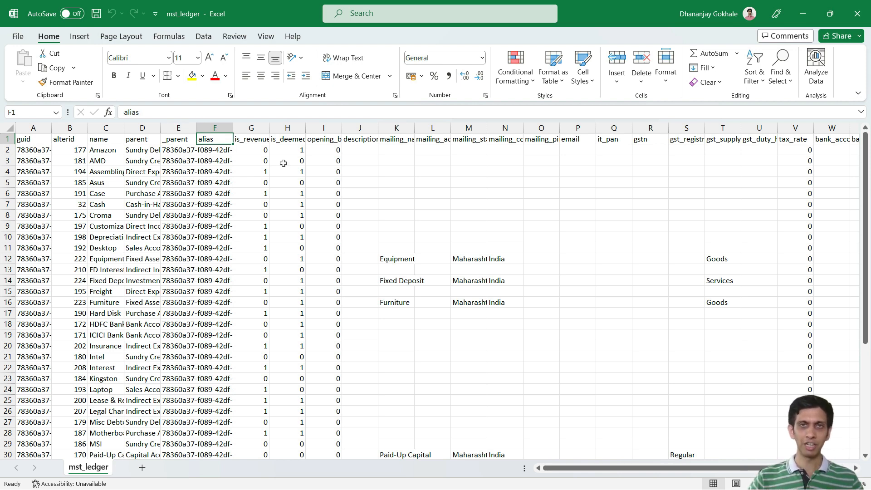
pyautogui.moveTo(342, 128); pyautogui.dragTo(363, 130)
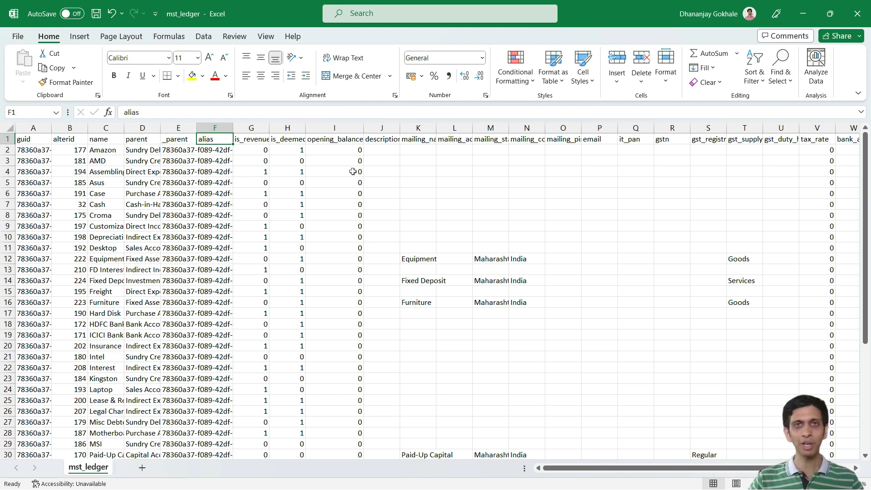
# Step: Examine the ledger header row from opening_balance through to bank_branch, and return to the alterid column
pyautogui.click(342, 140)
pyautogui.press('Right')
pyautogui.press('Right')
pyautogui.press('Right')
pyautogui.press('Right')
pyautogui.press('Right')
pyautogui.press('Right')
pyautogui.press('Right')
pyautogui.press('Right')
pyautogui.press('Right')
pyautogui.press('Right')
pyautogui.press('Right')
pyautogui.press('Right')
pyautogui.press('Right')
pyautogui.press('Right')
pyautogui.press('Right')
pyautogui.press('Right')
pyautogui.press('Right')
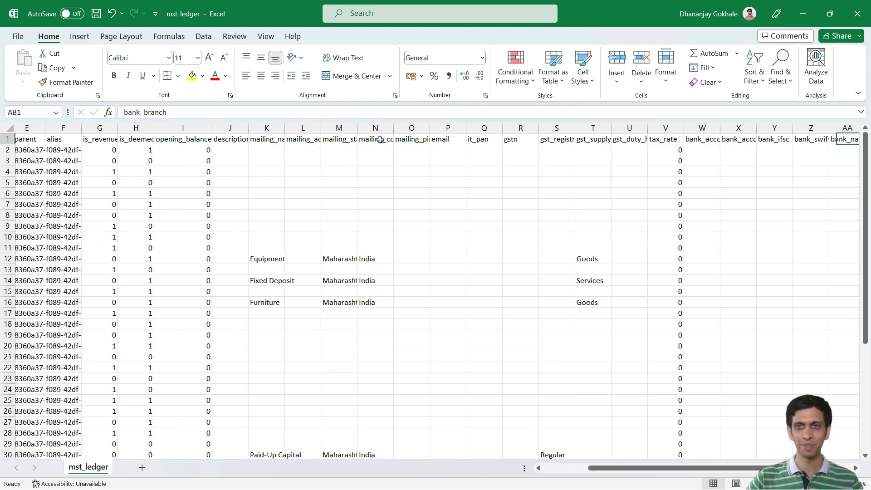
pyautogui.press('Left')
pyautogui.hotkey('ctrl', 'Left')
pyautogui.press('Right')
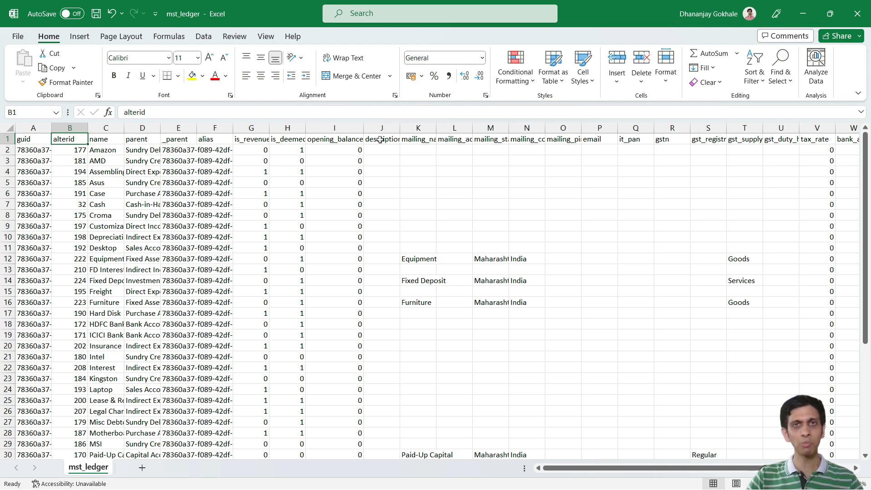
# Step: Inspect the ledger headers from description through the mailing and GST registration columns, and close mst_ledger without saving
pyautogui.click(380, 140)
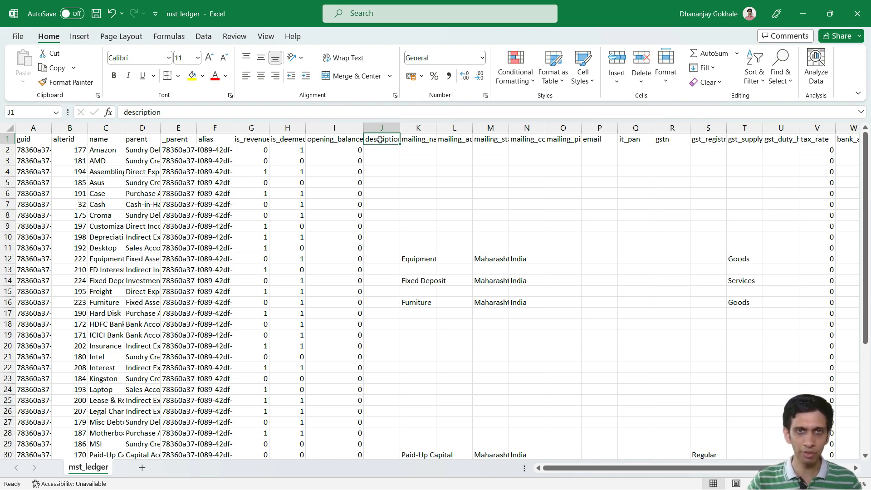
pyautogui.moveTo(422, 141); pyautogui.dragTo(488, 151)
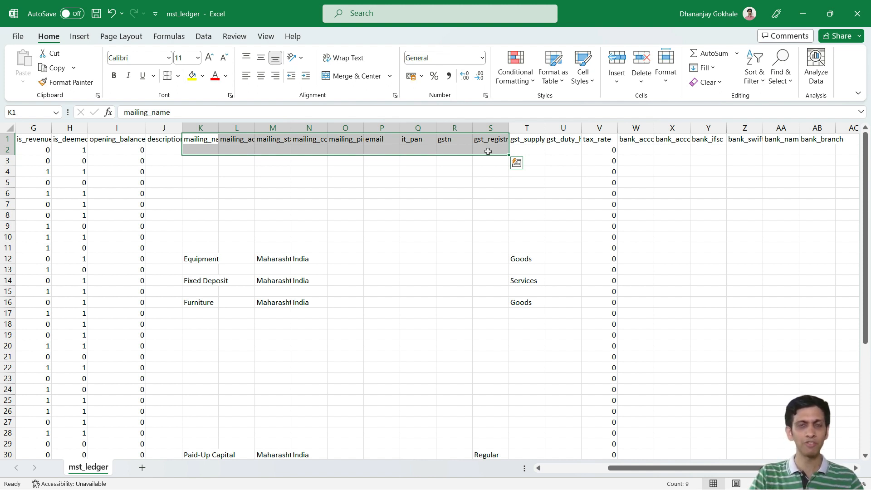
pyautogui.click(857, 14)
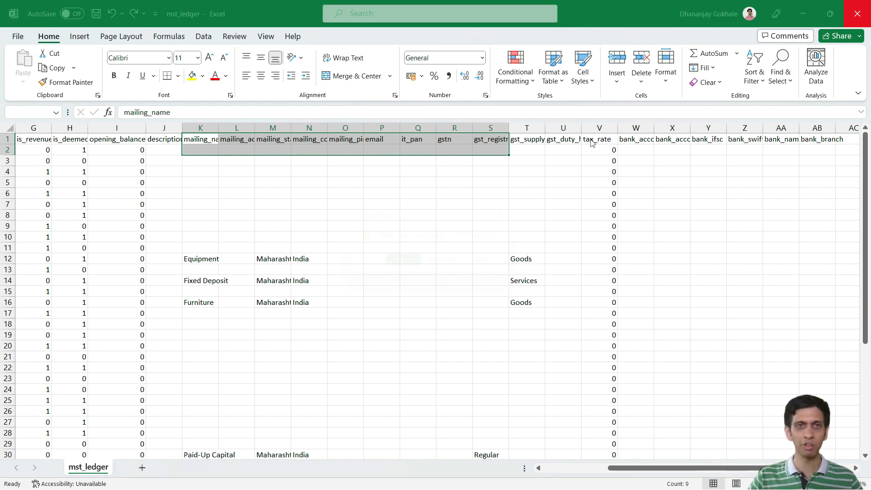
pyautogui.click(451, 266)
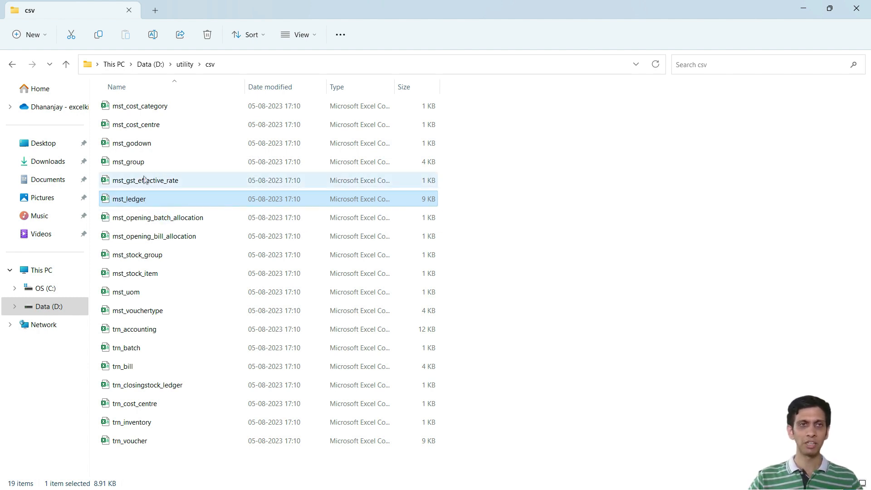
# Step: Look at the mst_group file in the csv folder and return to the parent utility folder
pyautogui.click(134, 166)
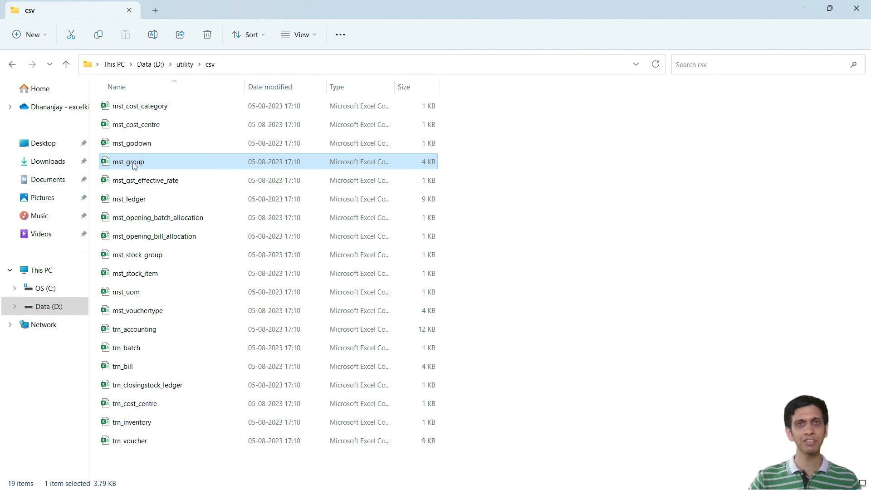
pyautogui.click(598, 160)
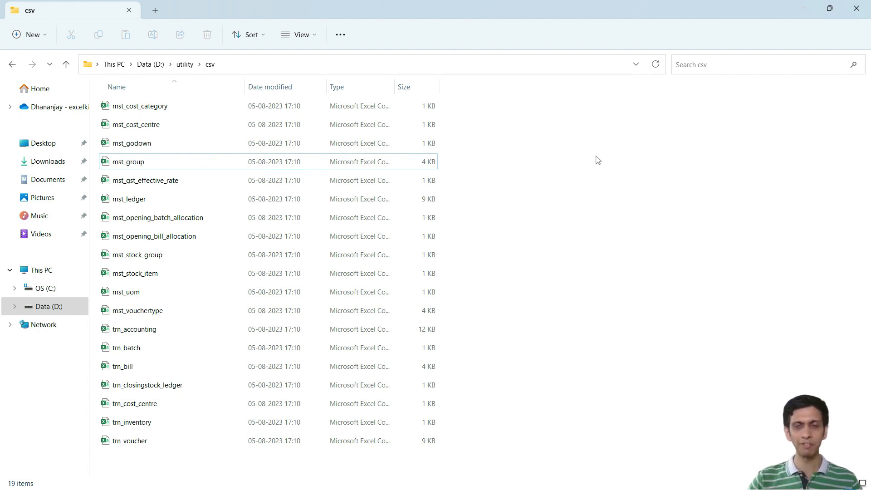
pyautogui.hotkey('alt', 'Up')
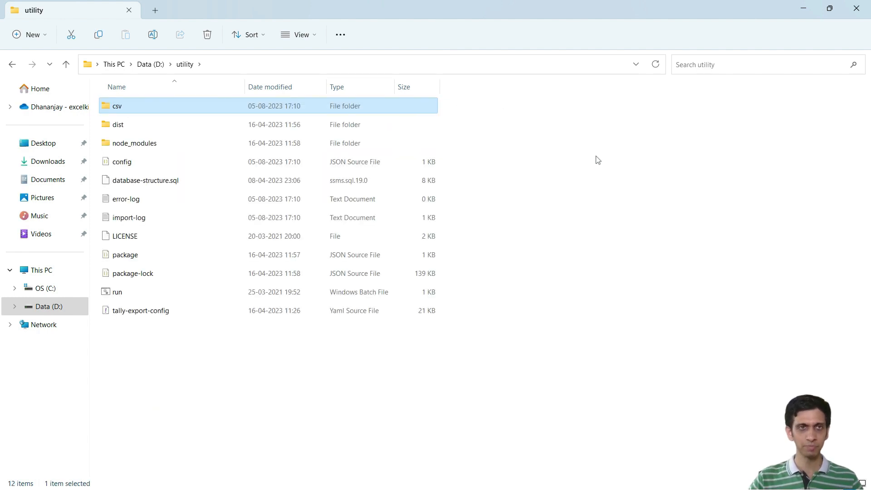
pyautogui.click(234, 357)
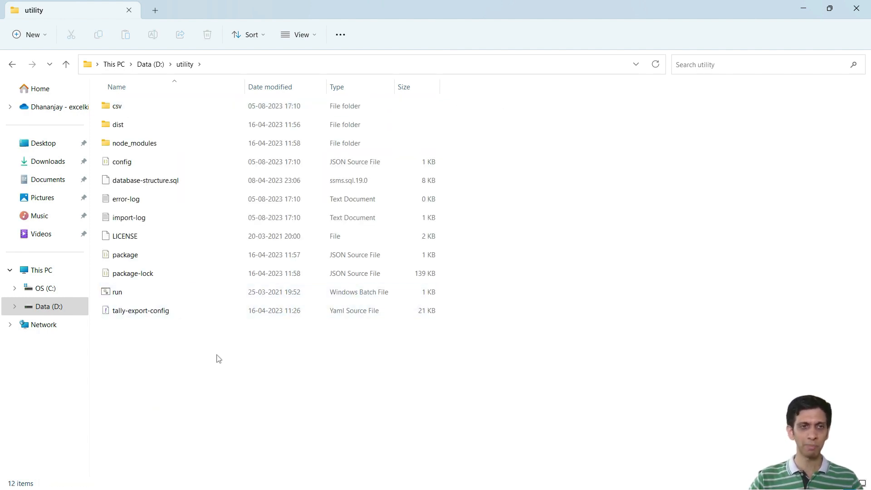
# Step: Open the tally-export-config YAML file in Notepad++ and enlarge its text
pyautogui.click(139, 317)
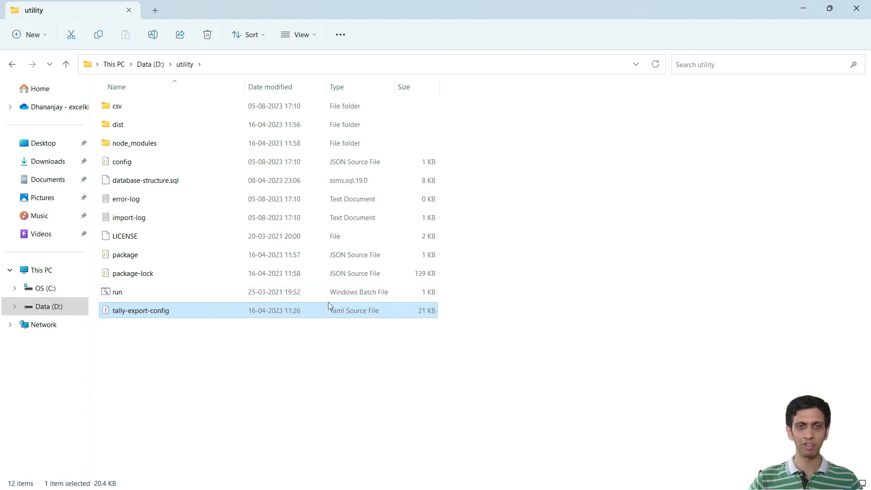
pyautogui.rightClick(142, 313)
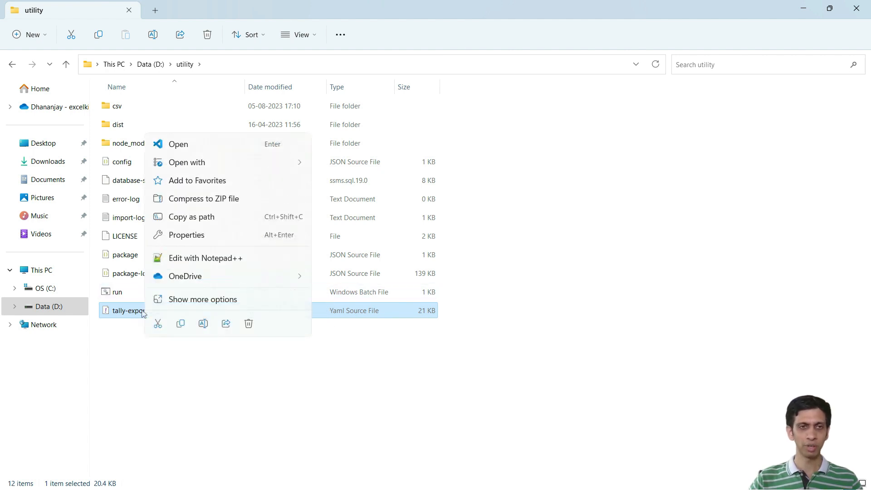
pyautogui.click(196, 262)
pyautogui.click(171, 76)
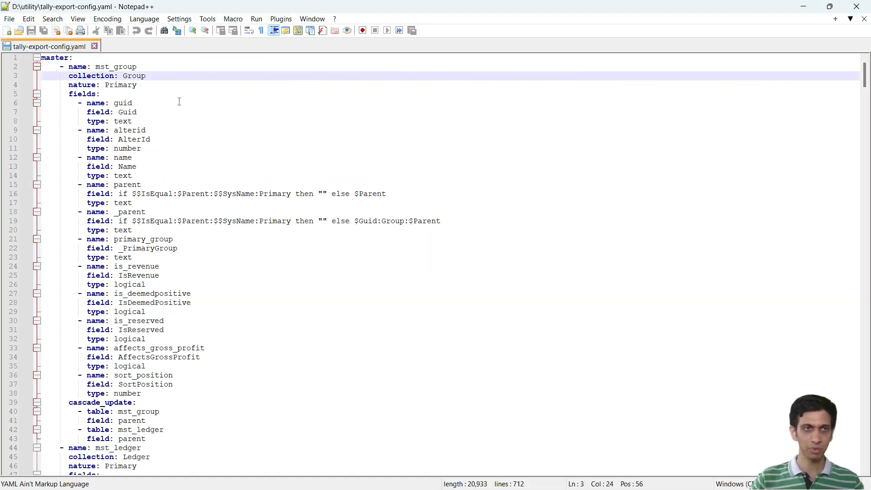
pyautogui.scroll(5, 180, 102)
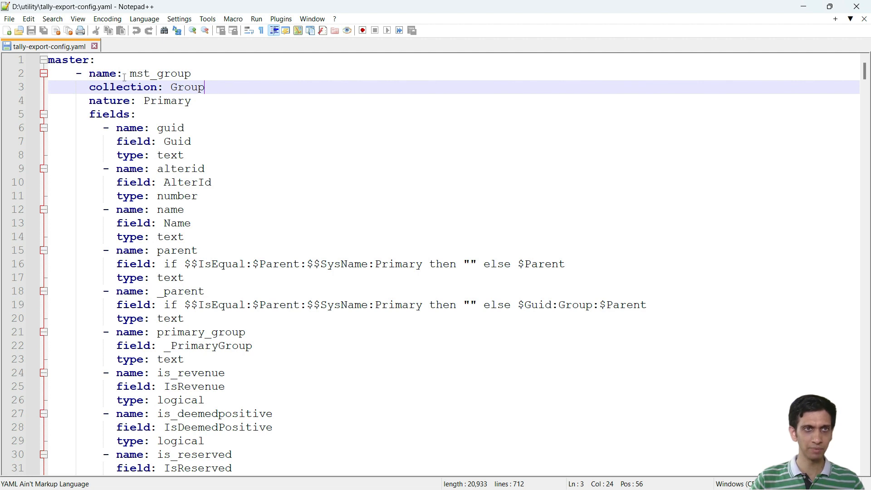
# Step: Examine the top-level structure of tally-export-config.yaml by collapsing the master and transaction sections, and expand the master section again
pyautogui.click(154, 60)
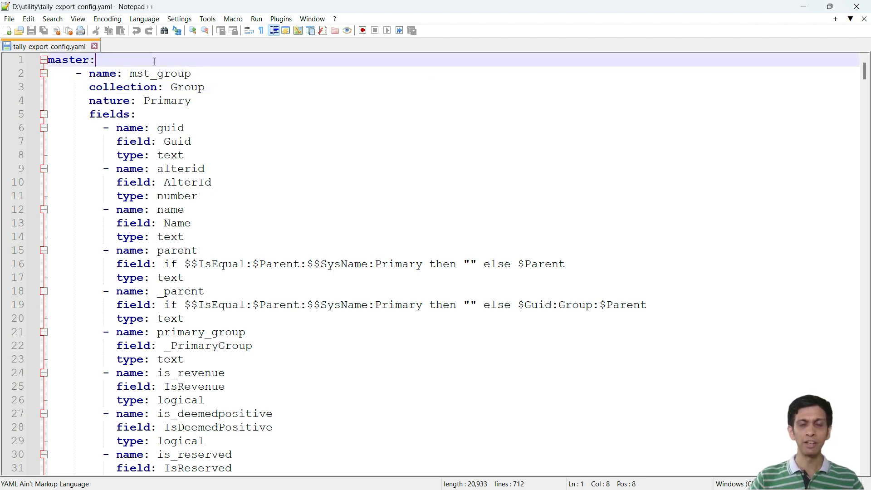
pyautogui.click(42, 62)
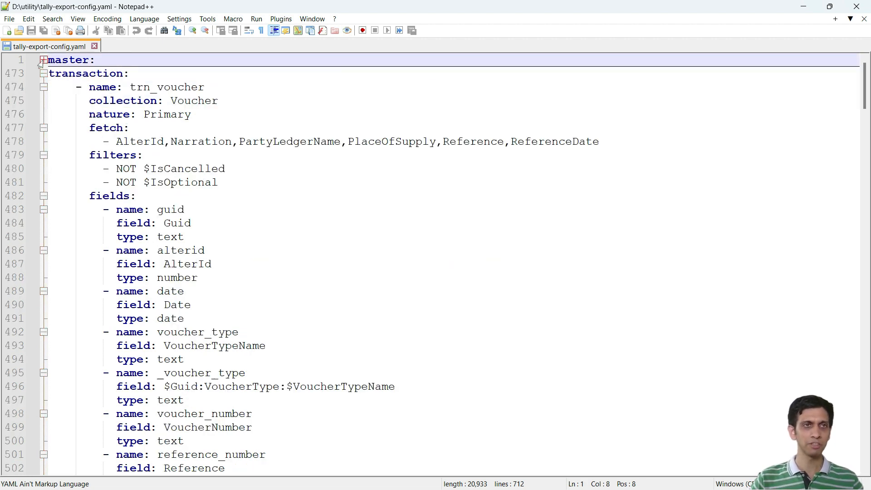
pyautogui.click(43, 75)
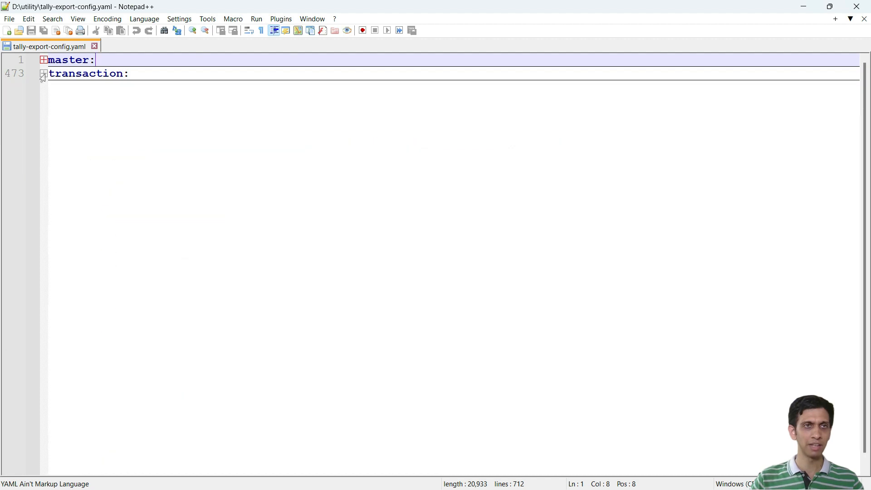
pyautogui.click(44, 75)
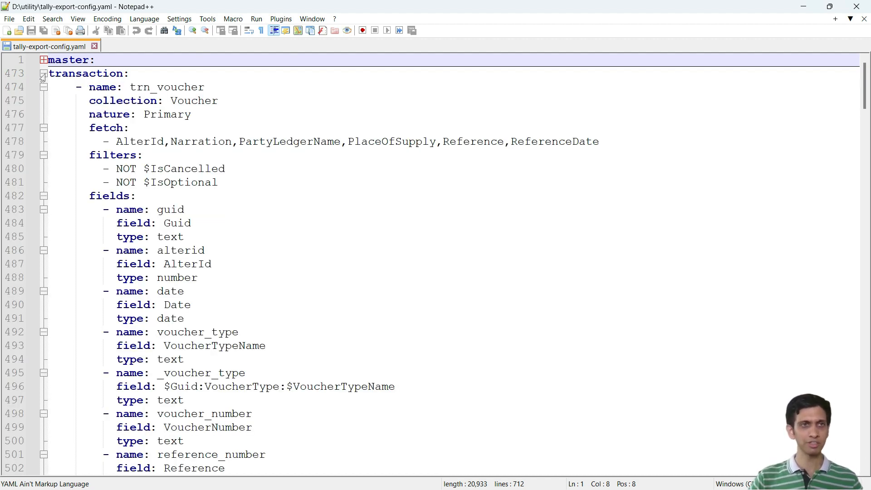
pyautogui.click(43, 75)
pyautogui.click(43, 60)
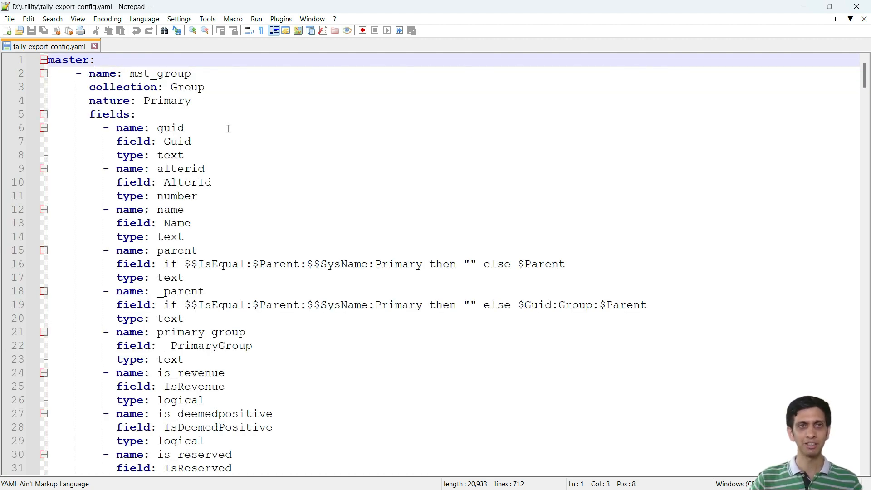
# Step: Examine the master section's table list by collapsing the mst_group, mst_ledger and mst_vouchertype definitions, and expand them again
pyautogui.click(88, 75)
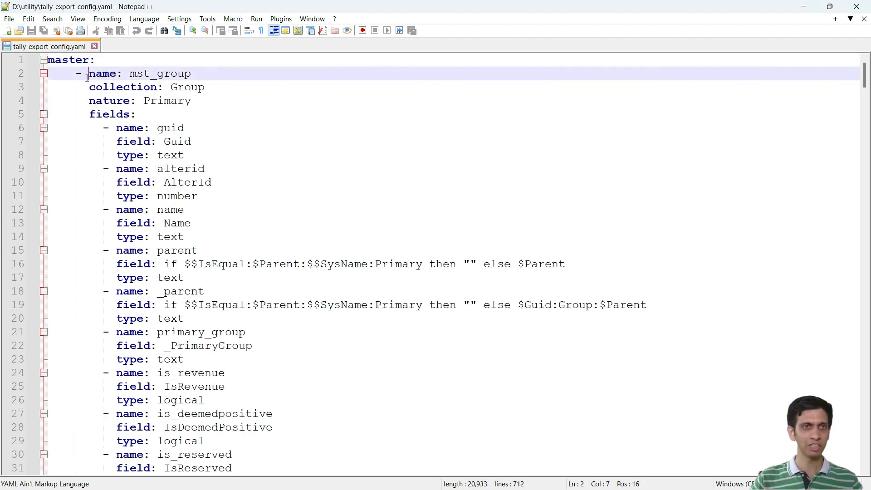
pyautogui.click(44, 73)
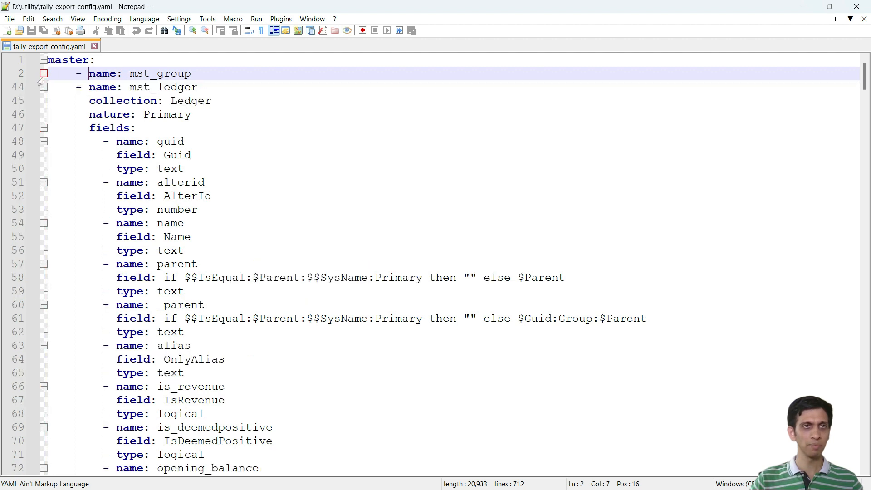
pyautogui.click(44, 87)
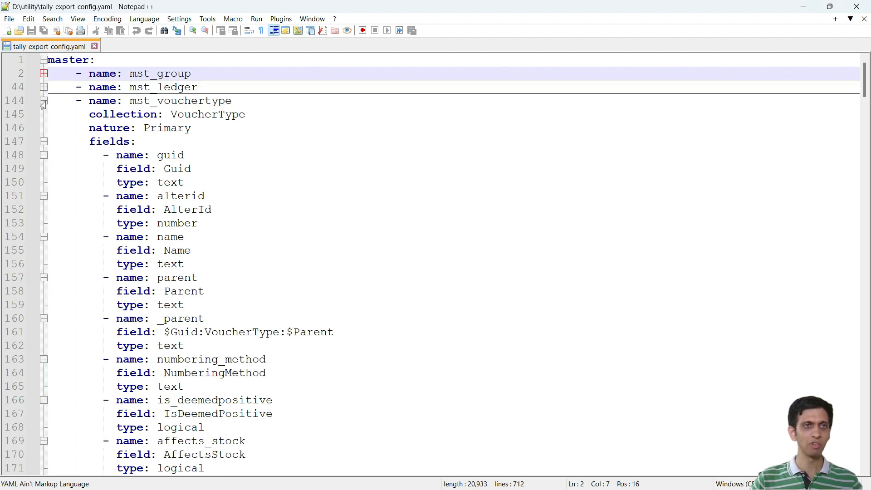
pyautogui.click(43, 101)
pyautogui.click(44, 100)
pyautogui.click(43, 87)
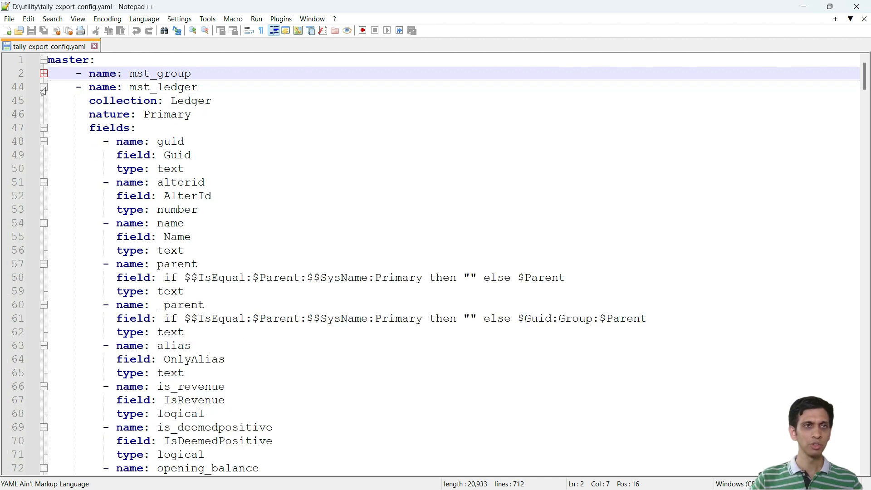
pyautogui.click(44, 73)
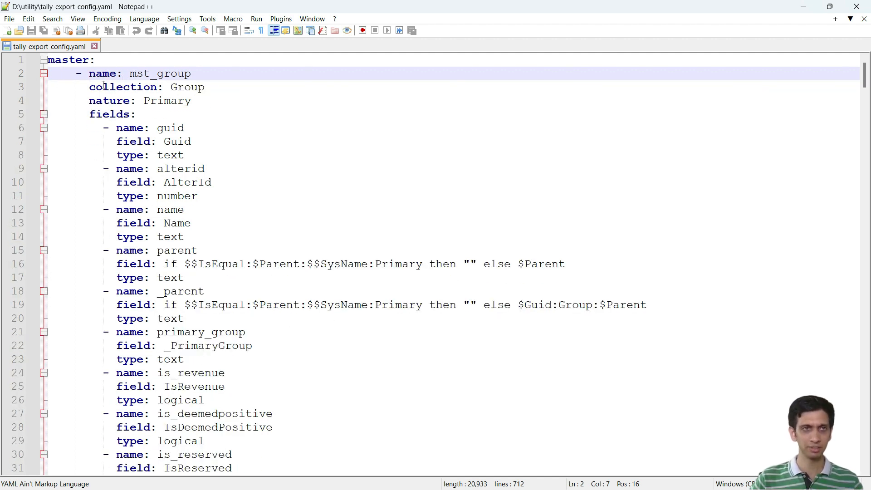
# Step: Collapse the master section and examine the transaction section with its trn_voucher definition
pyautogui.click(43, 61)
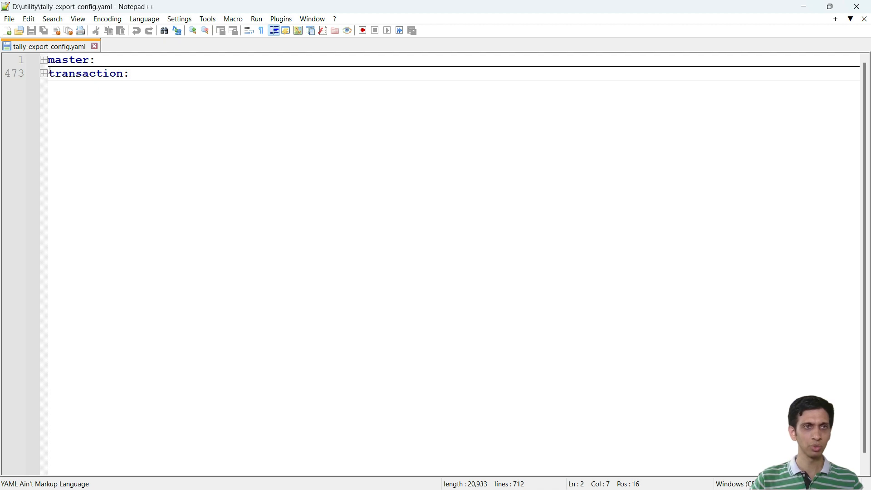
pyautogui.click(43, 74)
pyautogui.click(140, 87)
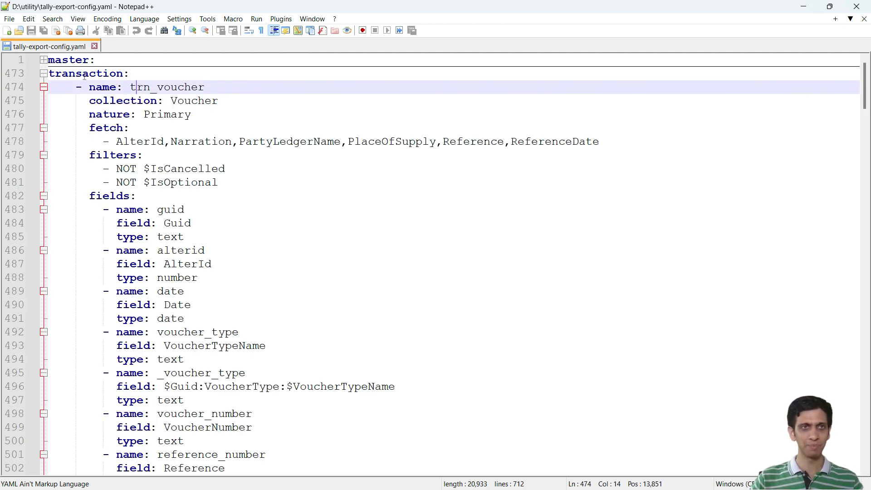
pyautogui.moveTo(49, 73); pyautogui.dragTo(325, 170)
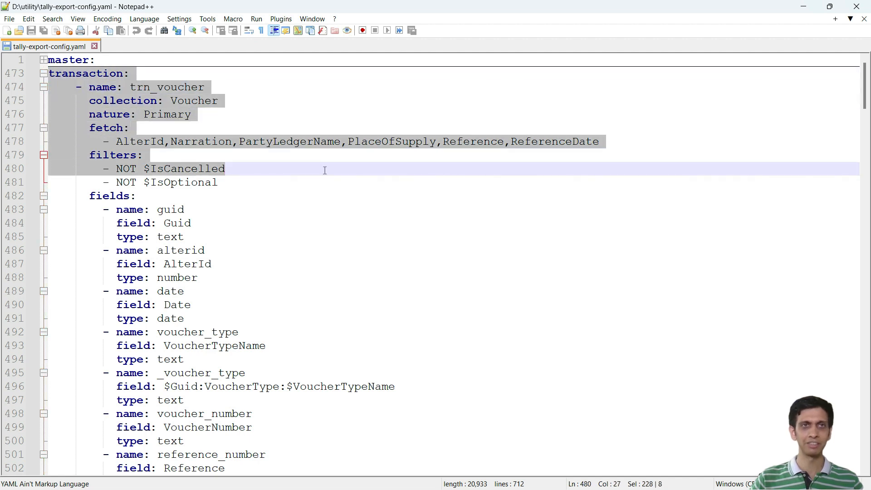
pyautogui.click(161, 86)
pyautogui.moveTo(130, 73); pyautogui.dragTo(43, 75)
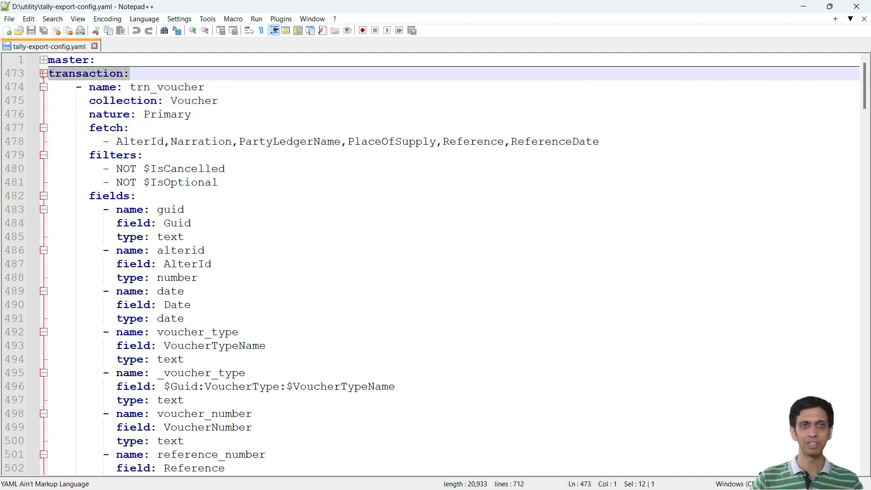
pyautogui.click(96, 86)
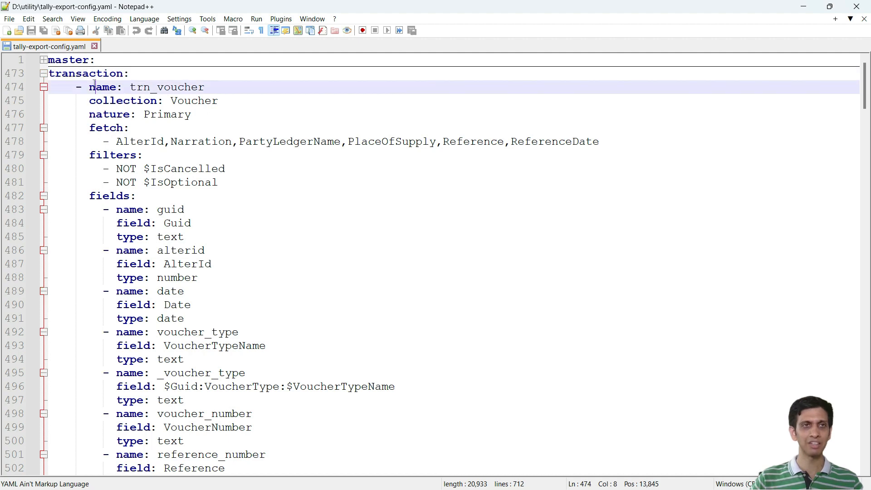
pyautogui.click(44, 73)
pyautogui.click(43, 74)
pyautogui.click(164, 86)
pyautogui.click(224, 88)
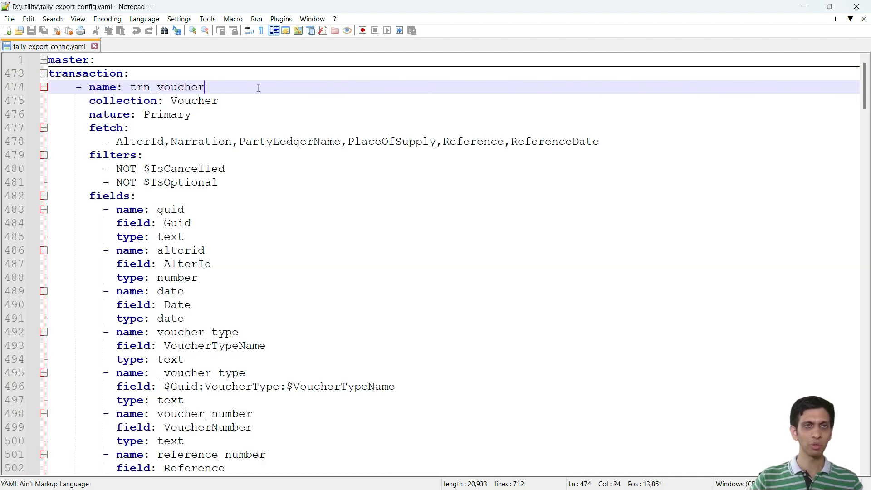
# Step: Delete all table definitions under transaction through the end of the file and set transaction to an empty list []
pyautogui.click(130, 73)
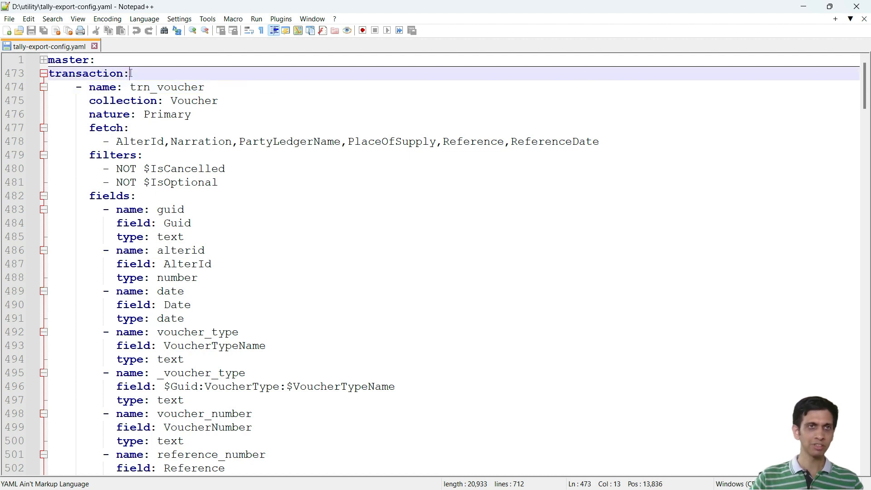
pyautogui.click(50, 87)
pyautogui.hotkey('ctrl', 'shift', 'End')
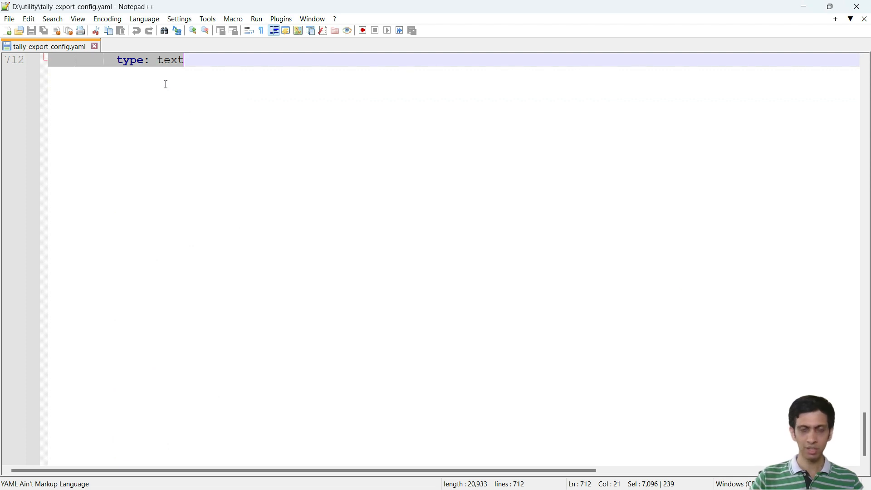
pyautogui.press('Delete')
pyautogui.scroll(1, 167, 85)
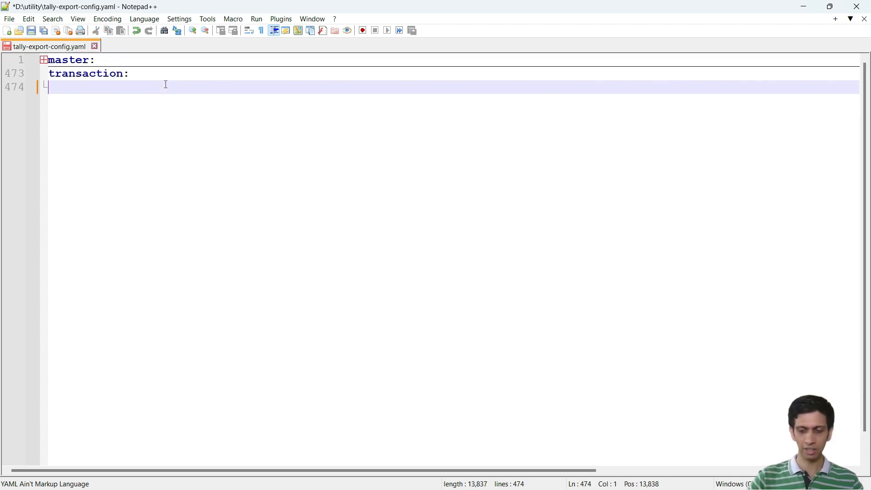
pyautogui.press('BackSpace')
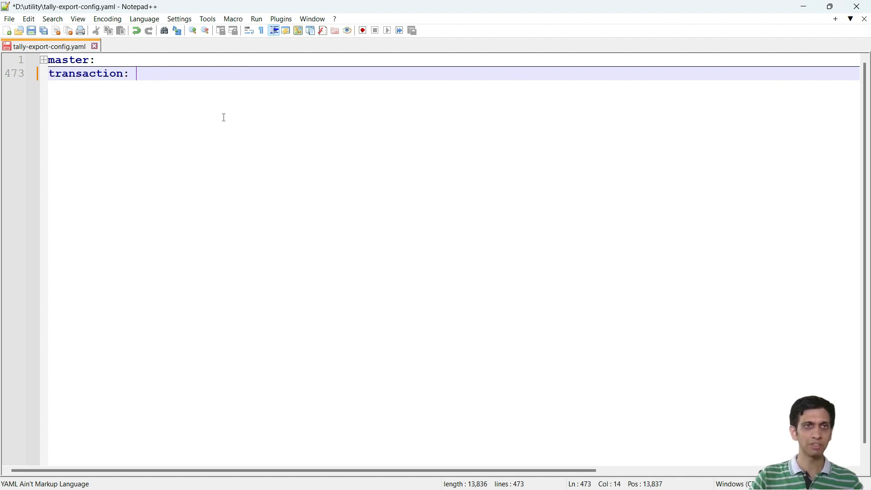
pyautogui.write('[]')
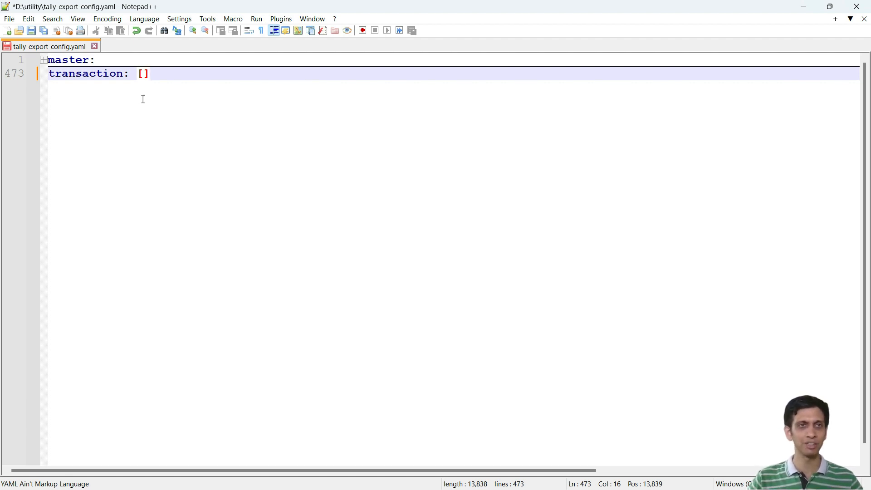
# Step: Save tally-export-config.yaml and close Notepad++ to return to the utility folder
pyautogui.click(32, 32)
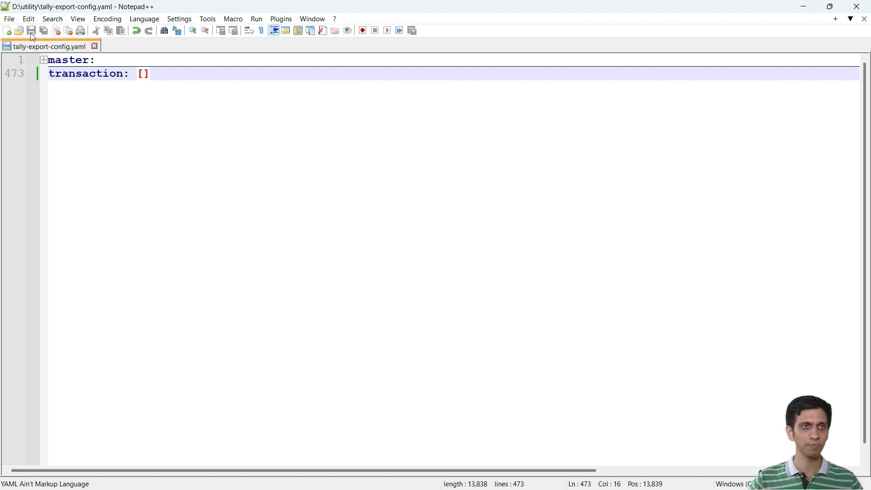
pyautogui.click(865, 19)
pyautogui.click(859, 5)
pyautogui.click(276, 352)
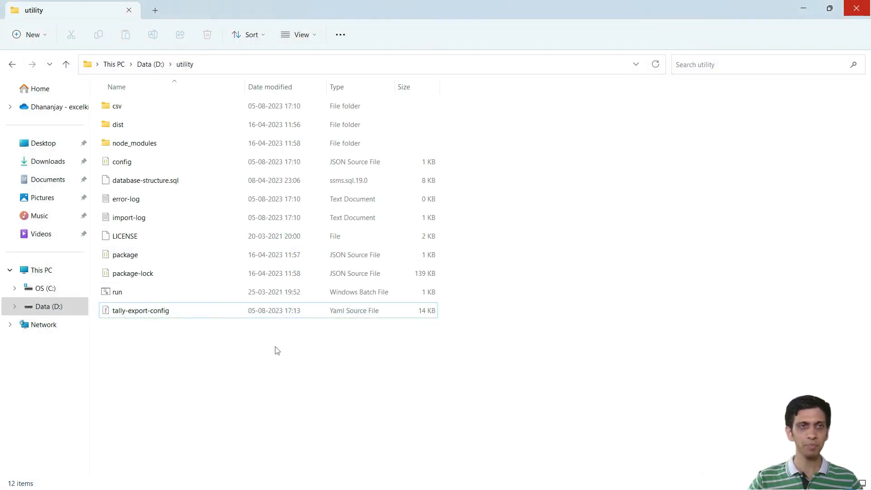
# Step: Review the existing mst and trn files in the csv folder and return to the utility folder
pyautogui.doubleClick(119, 107)
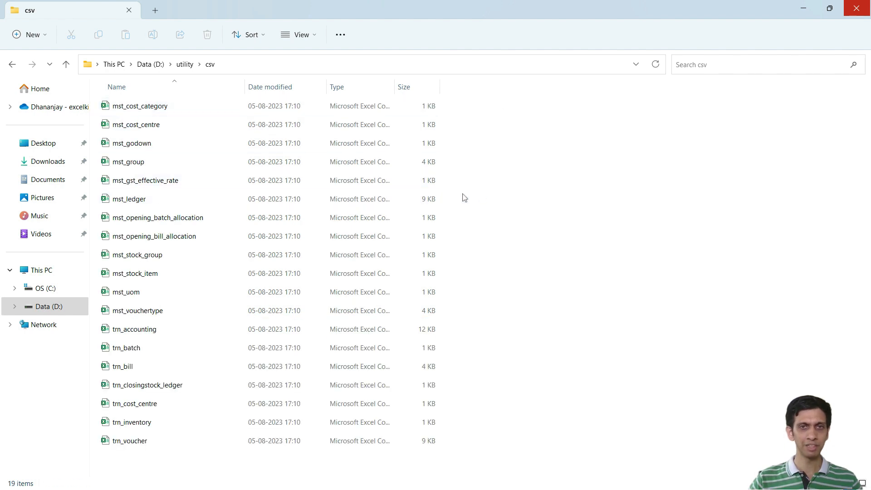
pyautogui.click(120, 365)
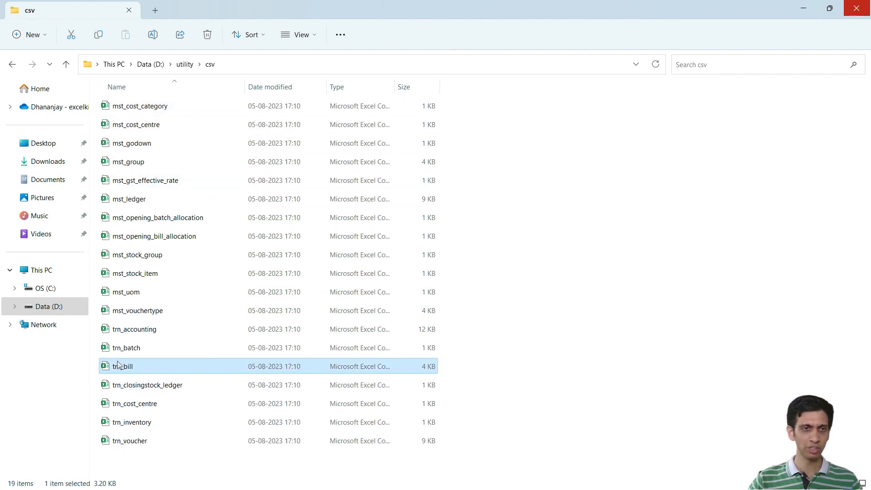
pyautogui.click(67, 68)
pyautogui.click(186, 358)
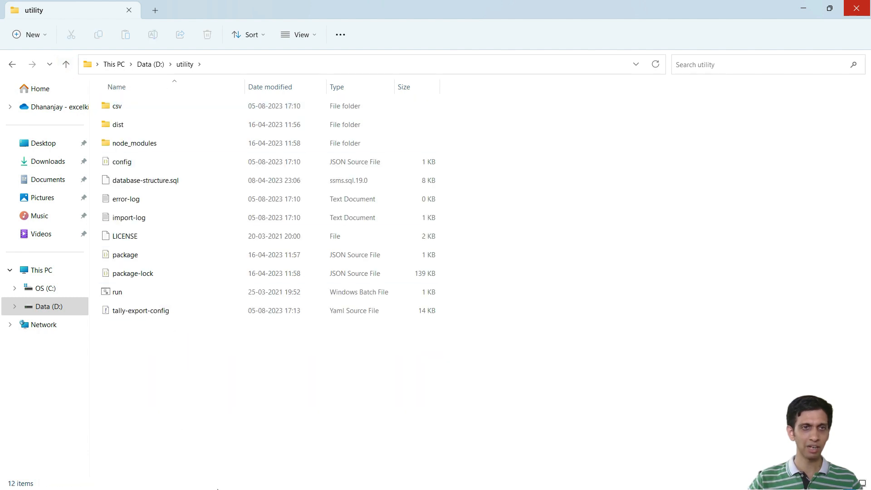
# Step: Execute the run batch file, check the regenerated files in the csv folder and return to the utility folder
pyautogui.doubleClick(125, 294)
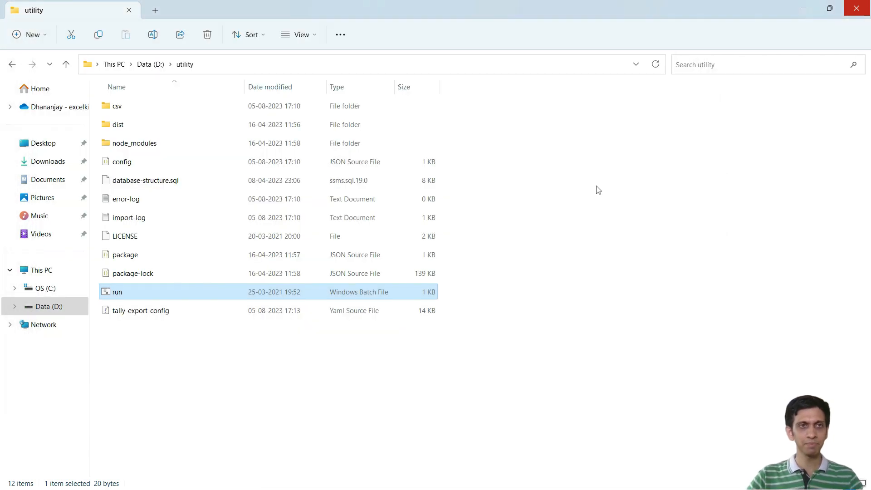
pyautogui.click(352, 340)
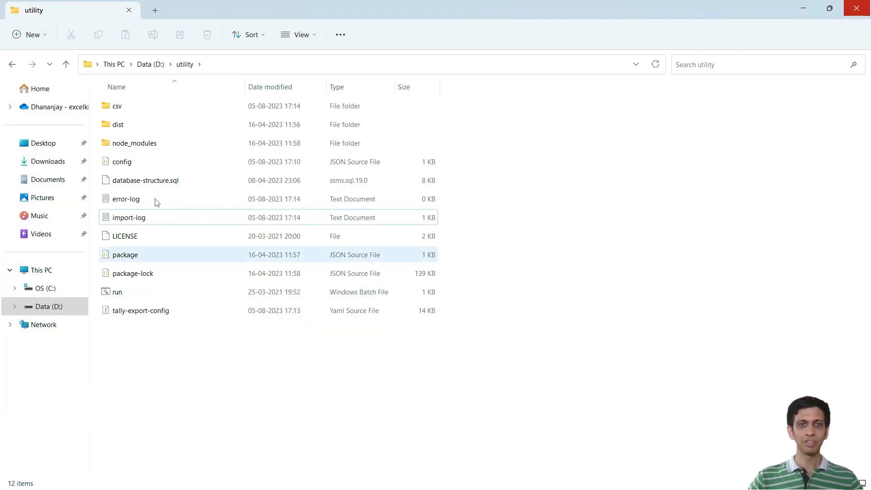
pyautogui.doubleClick(118, 108)
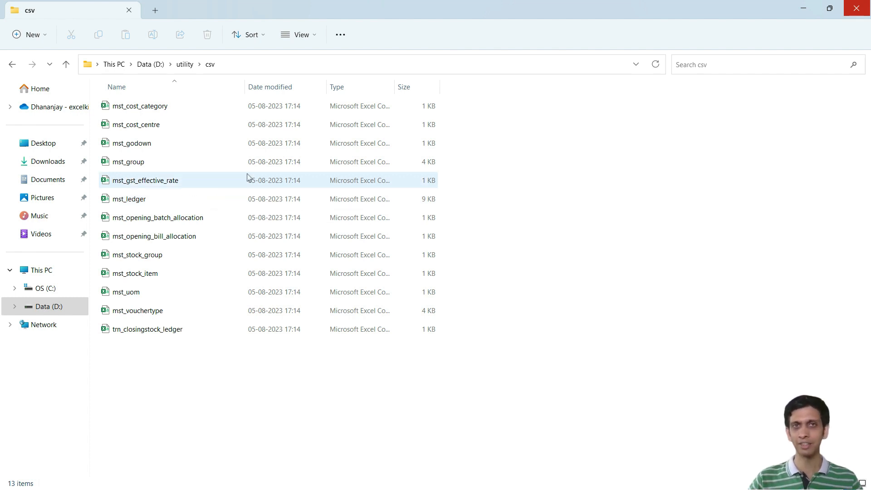
pyautogui.click(67, 65)
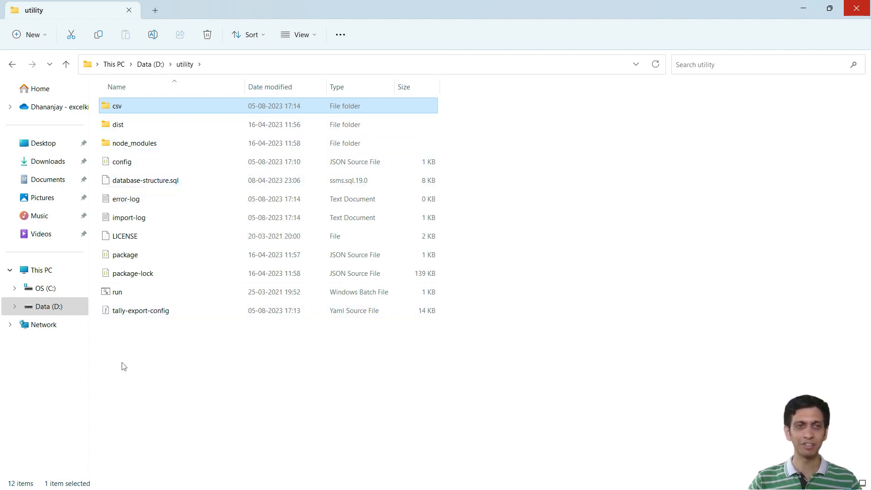
# Step: Open tally-export-config in Notepad++ and collapse the mst_group and mst_ledger definitions
pyautogui.click(145, 316)
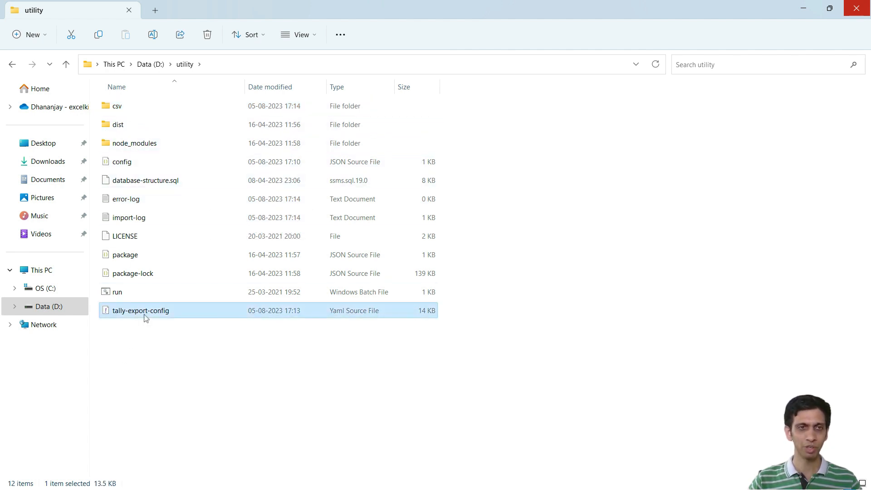
pyautogui.rightClick(145, 315)
pyautogui.click(204, 267)
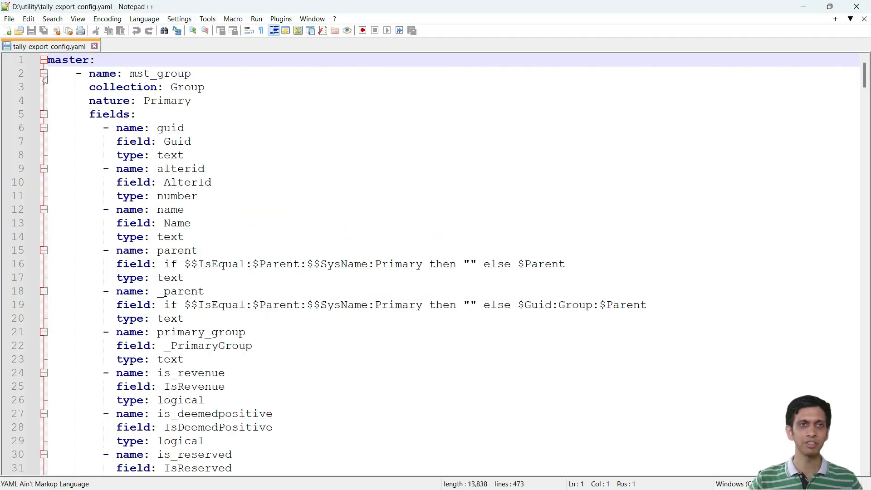
pyautogui.click(44, 74)
pyautogui.click(43, 87)
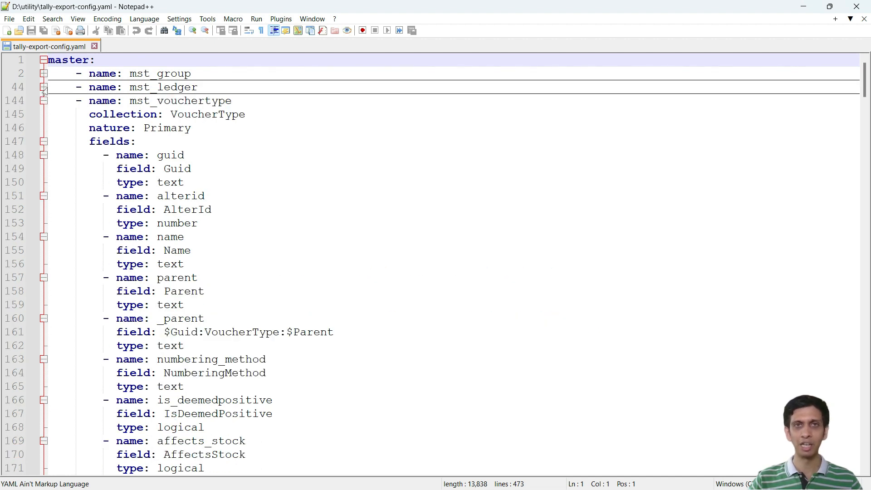
# Step: Delete all master definitions from mst_vouchertype up to the transaction line, keeping only mst_group and mst_ledger
pyautogui.click(123, 113)
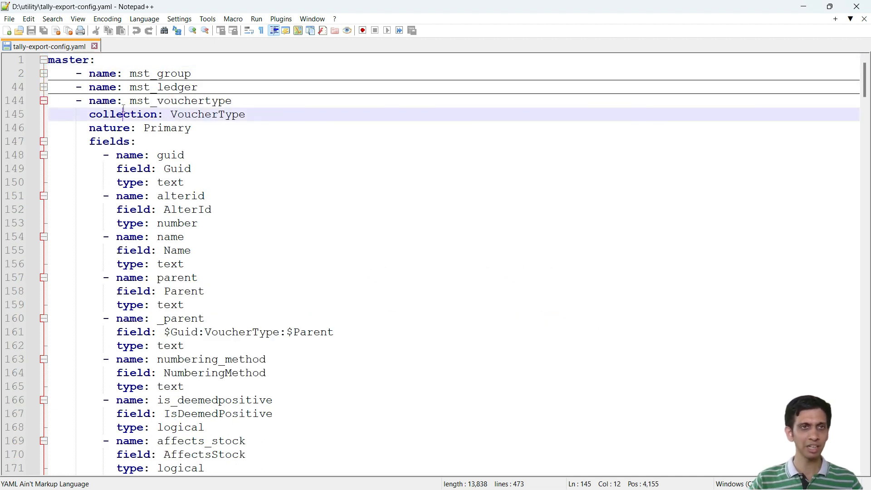
pyautogui.click(95, 100)
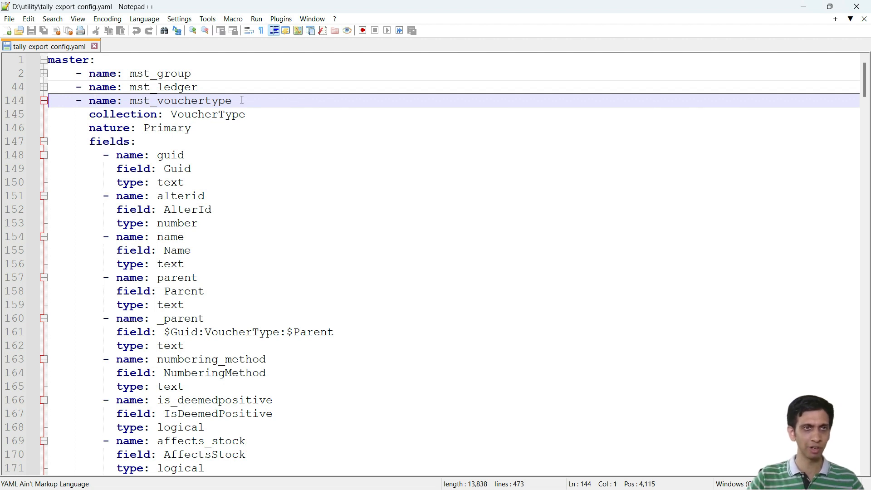
pyautogui.hotkey('shift', 'Down')
pyautogui.hotkey('shift', 'Down')
pyautogui.hotkey('shift', 'Down')
pyautogui.hotkey('shift', 'Down')
pyautogui.hotkey('shift', 'Down')
pyautogui.hotkey('shift', 'Down')
pyautogui.hotkey('shift', 'Down')
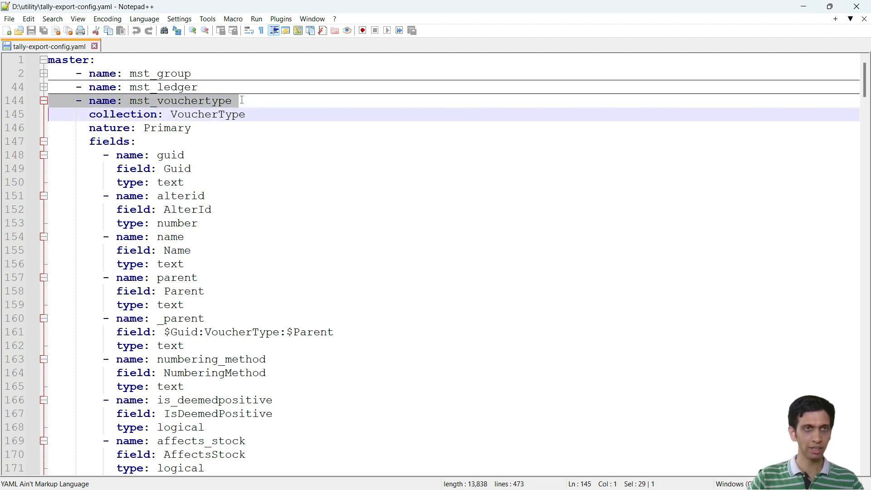
pyautogui.hotkey('shift', 'pagedown')
pyautogui.hotkey('shift', 'pagedown')
pyautogui.hotkey('shift', 'pagedown')
pyautogui.hotkey('shift', 'pagedown')
pyautogui.hotkey('shift', 'pagedown')
pyautogui.hotkey('shift', 'pagedown')
pyautogui.hotkey('shift', 'pagedown')
pyautogui.hotkey('shift', 'pagedown')
pyautogui.hotkey('shift', 'pagedown')
pyautogui.hotkey('shift', 'pagedown')
pyautogui.hotkey('shift', 'pagedown')
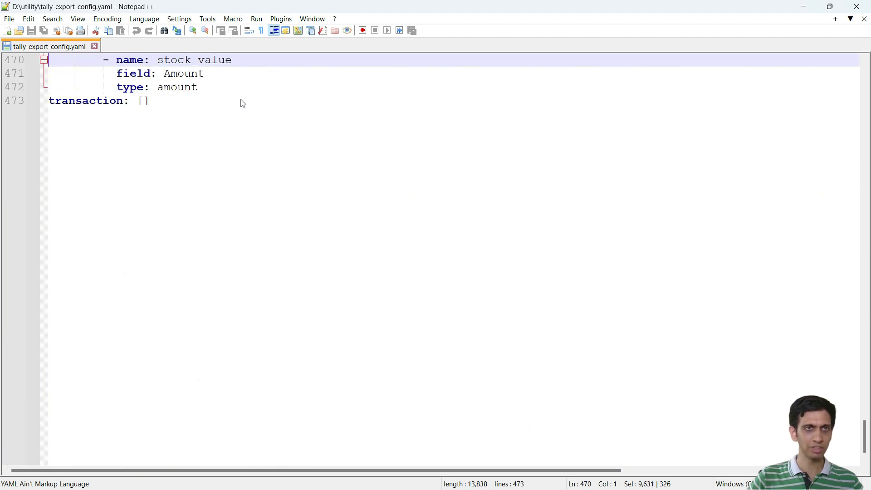
pyautogui.hotkey('shift', 'Home')
pyautogui.hotkey('shift', 'Up')
pyautogui.hotkey('shift', 'End')
pyautogui.scroll(5, 241, 101)
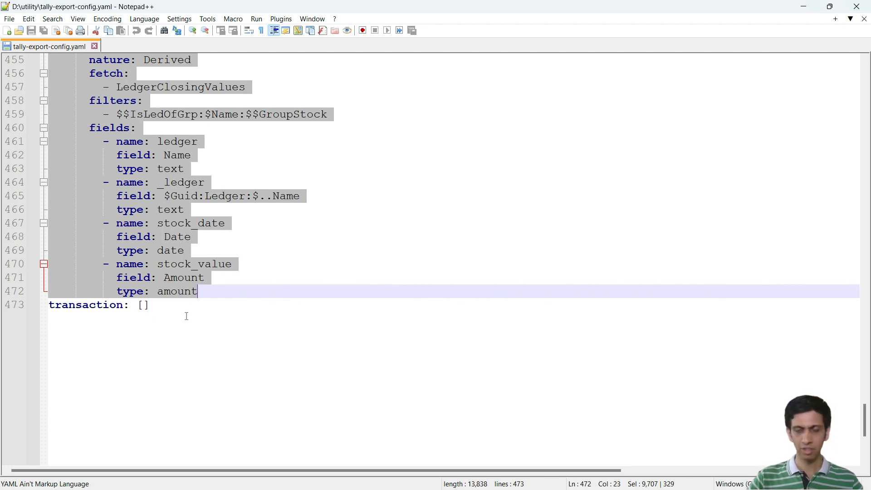
pyautogui.press('Delete')
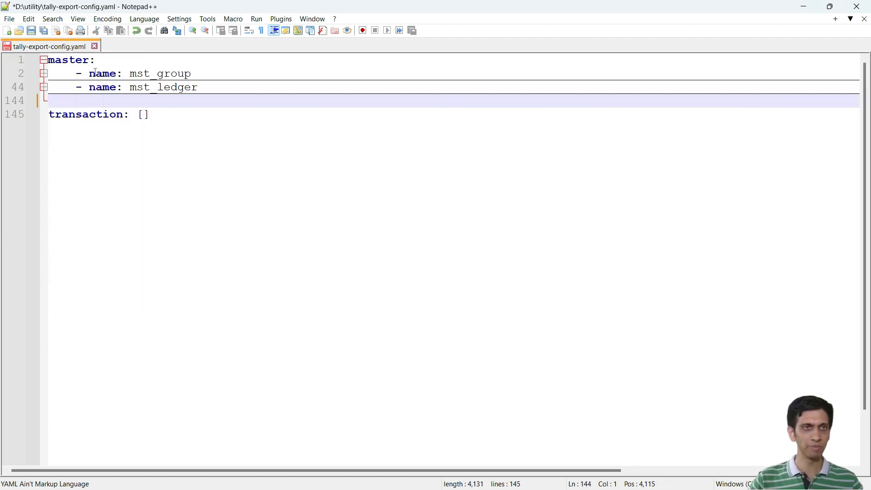
# Step: Expand the mst_ledger and mst_group definitions and remove the blank line above the transaction entry
pyautogui.click(43, 87)
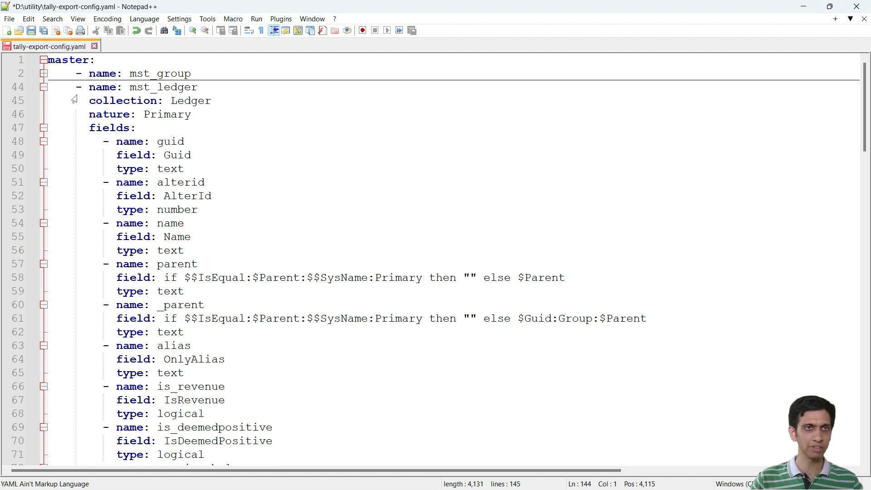
pyautogui.click(43, 74)
pyautogui.scroll(-20, 284, 211)
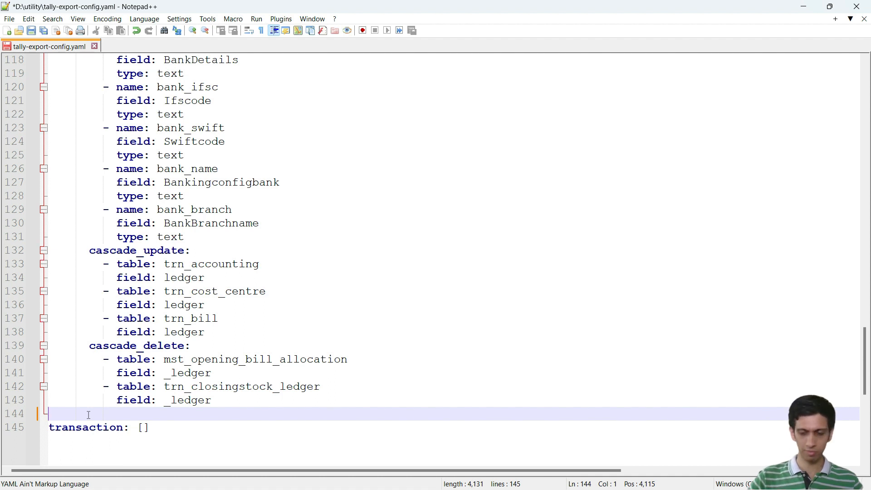
pyautogui.press('BackSpace')
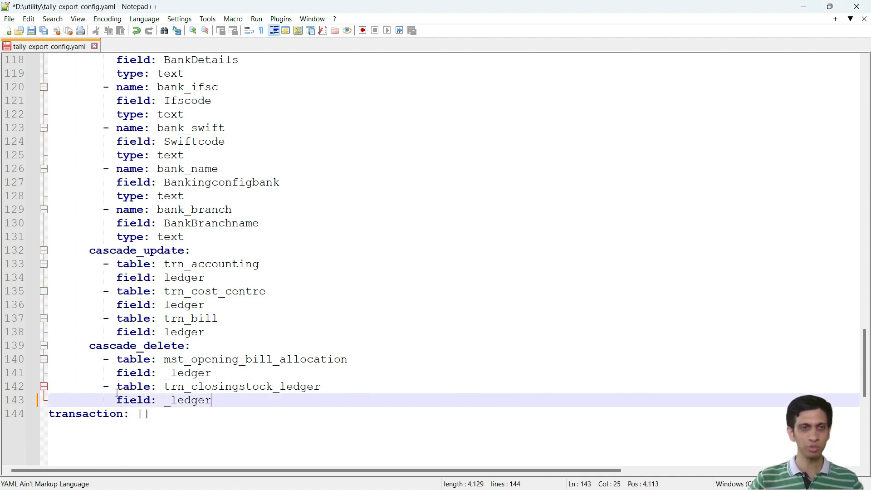
# Step: Check the empty transaction list at the end of the file and collapse the mst_group and mst_ledger definitions
pyautogui.scroll(3, 135, 374)
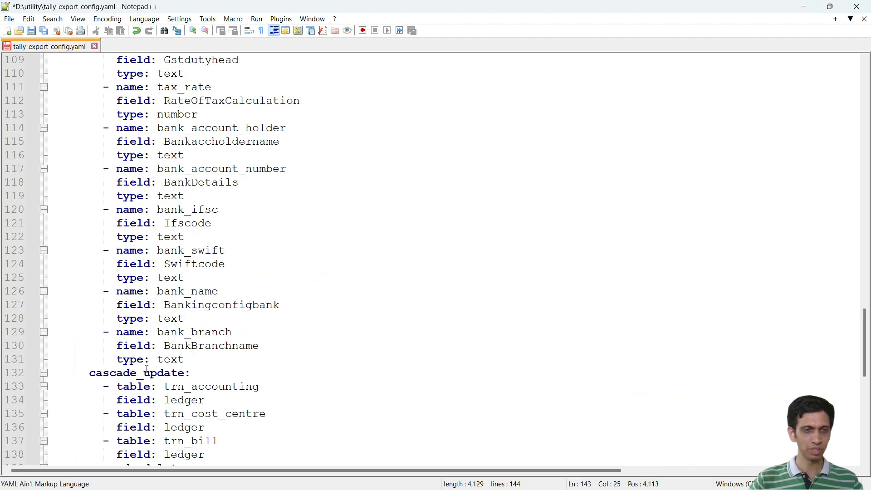
pyautogui.scroll(-5, 147, 370)
pyautogui.click(123, 333)
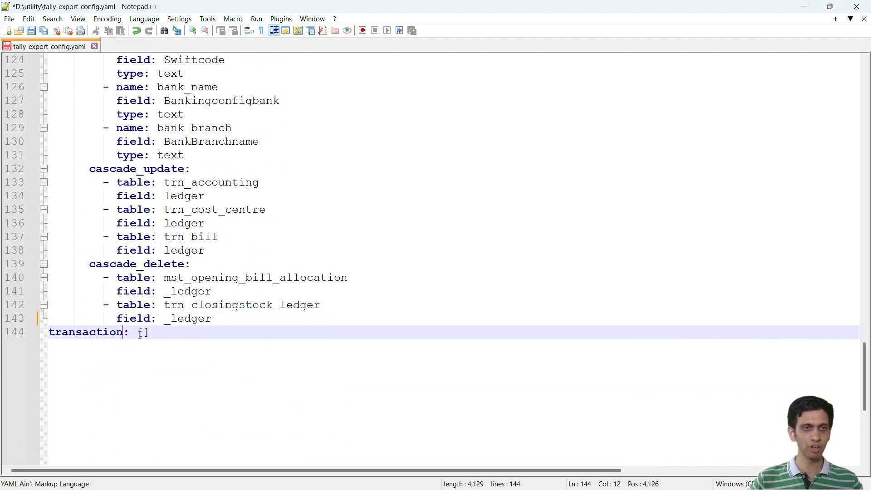
pyautogui.moveTo(138, 334); pyautogui.dragTo(153, 337)
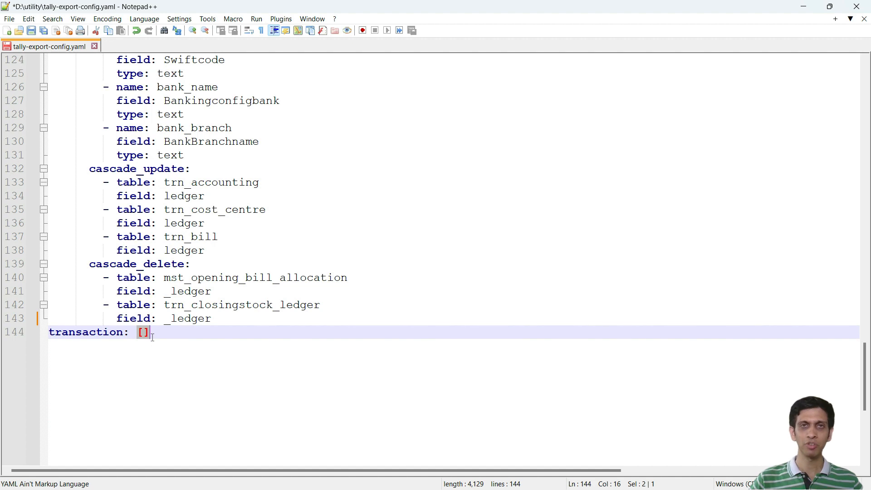
pyautogui.click(195, 354)
pyautogui.scroll(20, 196, 355)
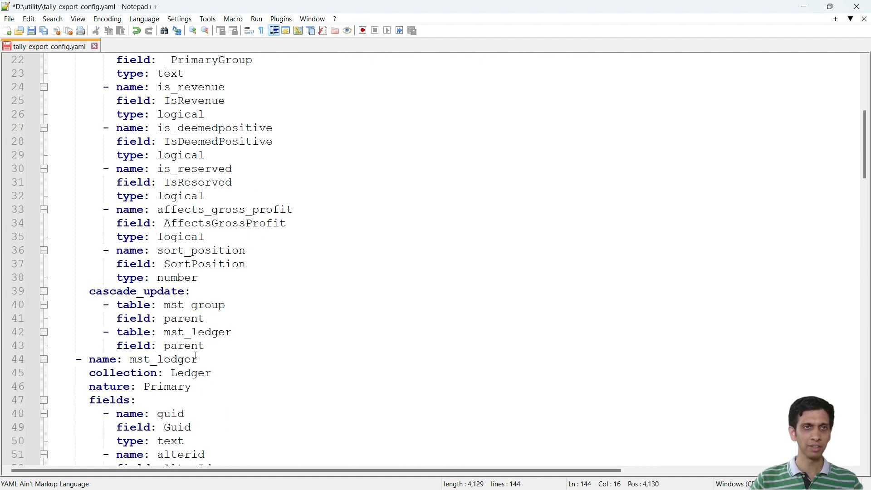
pyautogui.scroll(7, 196, 355)
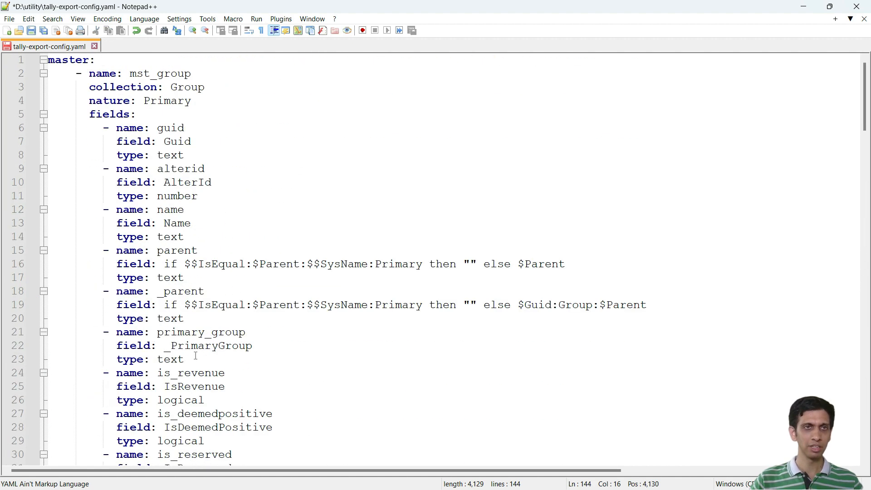
pyautogui.click(43, 73)
pyautogui.click(44, 87)
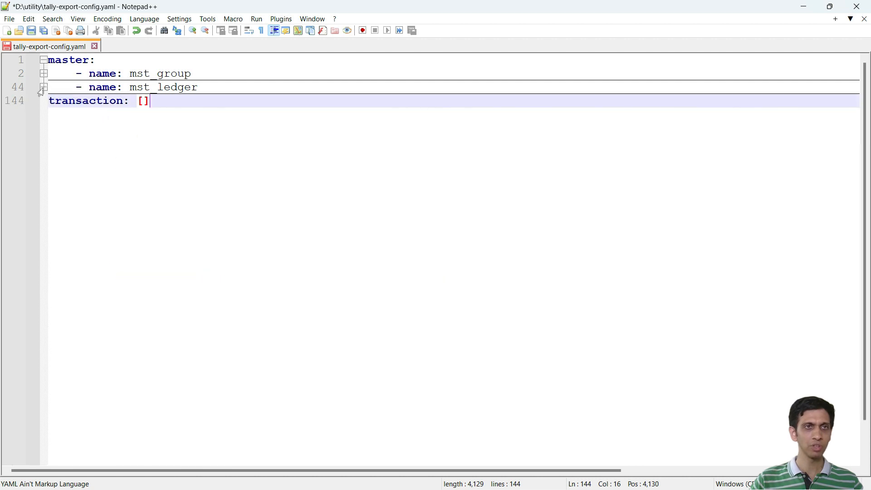
# Step: Expand the mst_ledger definition and save the tally-export-config.yaml file
pyautogui.doubleClick(144, 74)
pyautogui.click(157, 87)
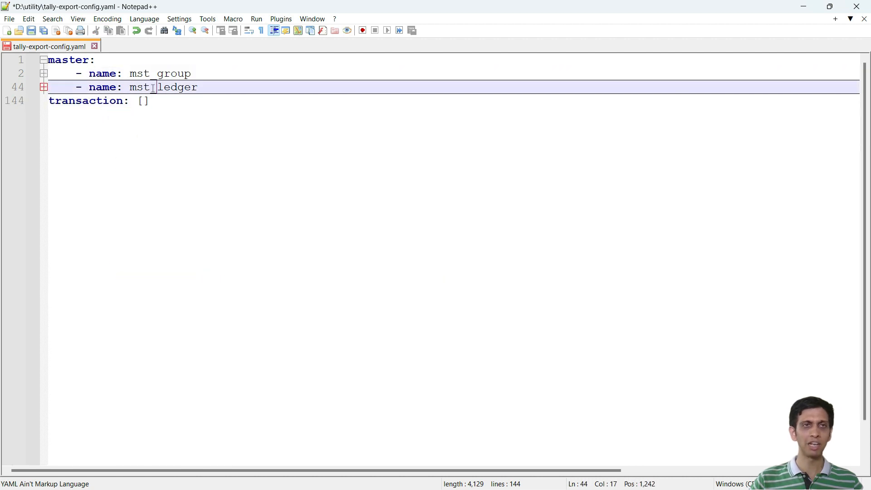
pyautogui.click(43, 87)
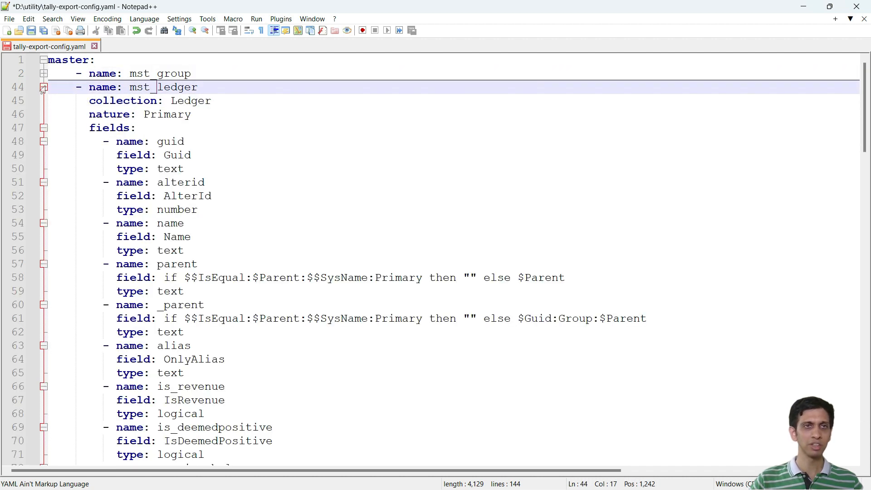
pyautogui.click(32, 31)
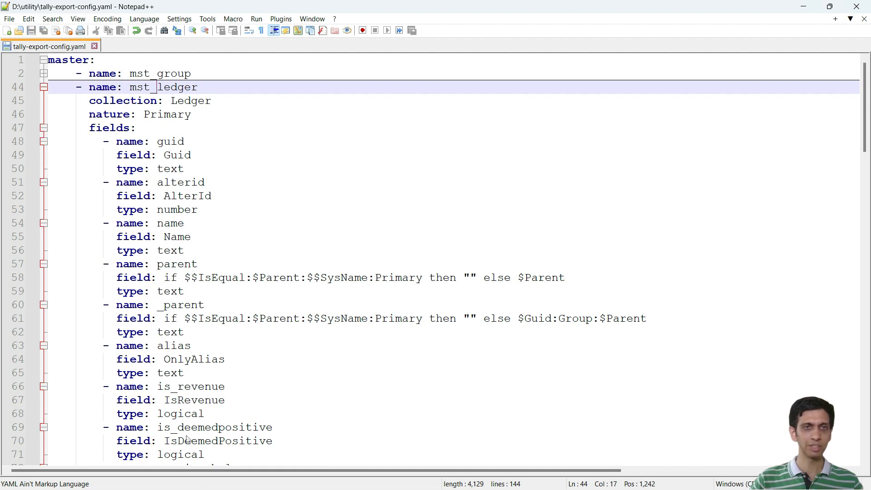
# Step: Switch to the utility folder in File Explorer, execute the run batch file and check the regenerated files in the csv folder
pyautogui.click(803, 8)
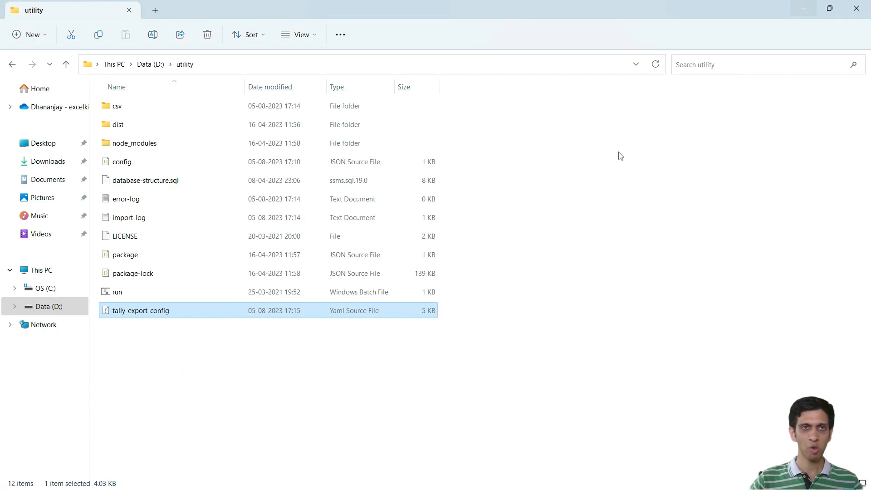
pyautogui.doubleClick(128, 295)
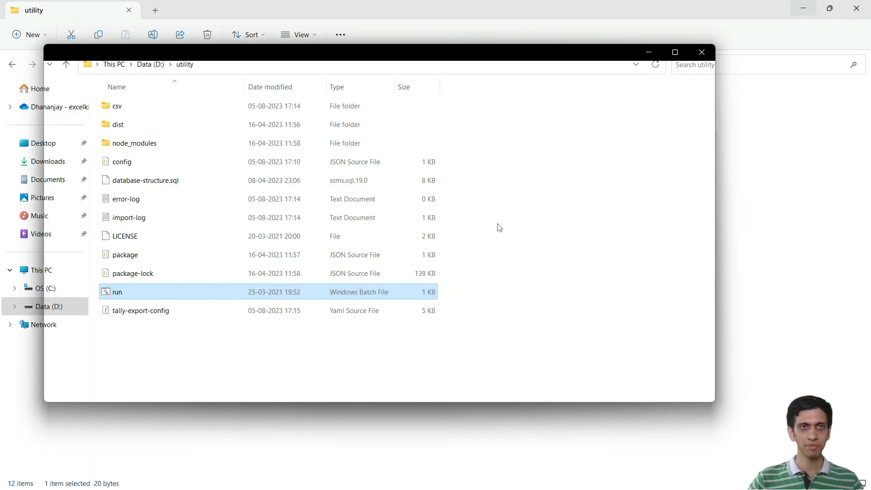
pyautogui.click(299, 342)
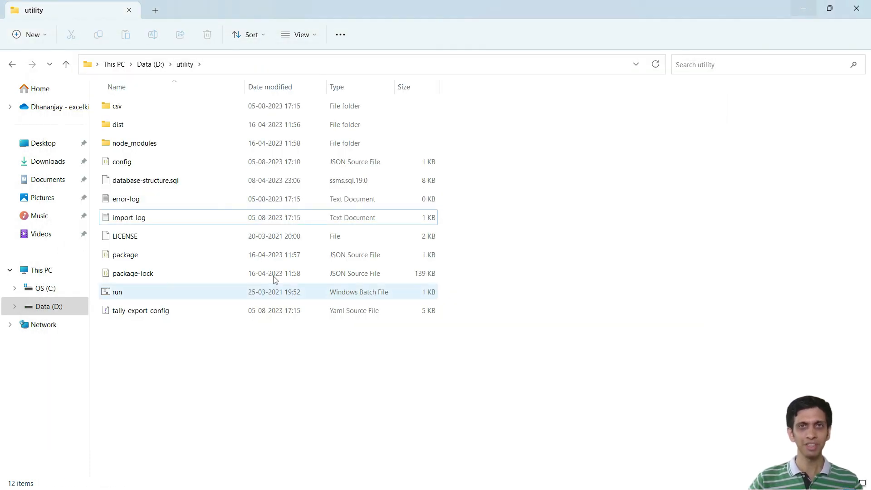
pyautogui.doubleClick(123, 110)
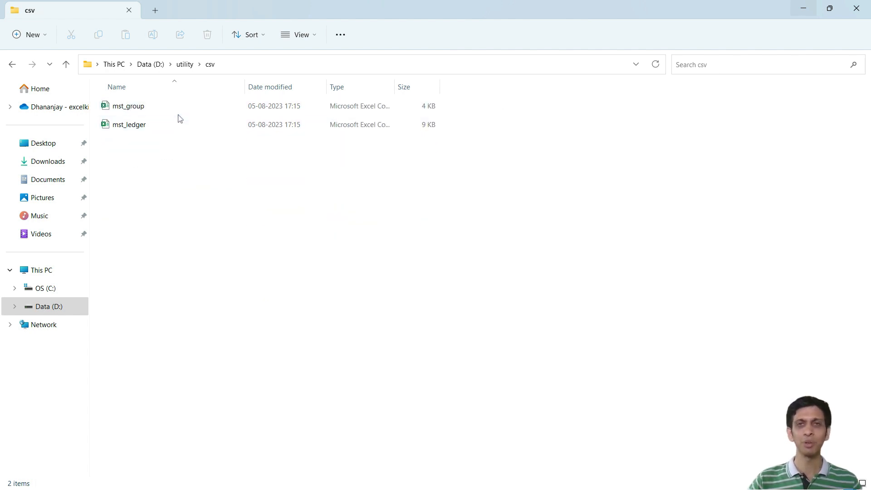
pyautogui.click(67, 64)
# Step: Return to tally-export-config.yaml in Notepad++ and review the mst_ledger fields around description and mailing_name
pyautogui.click(141, 314)
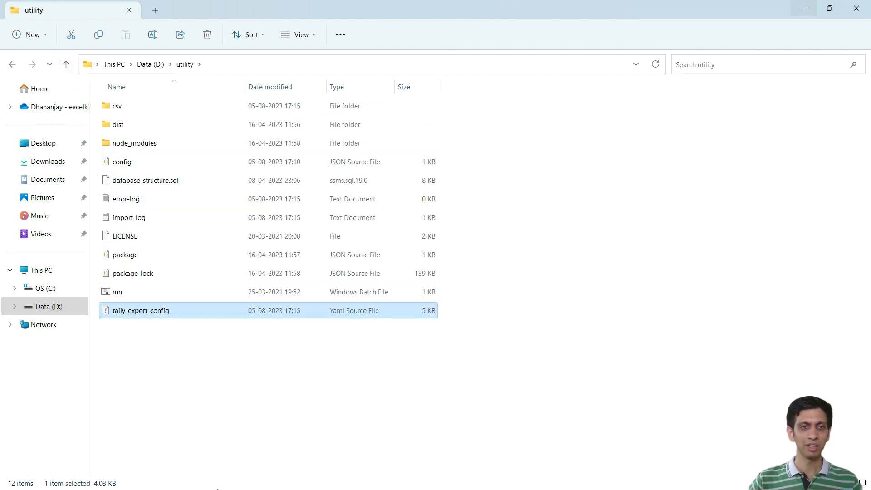
pyautogui.hotkey('alt', 'Tab')
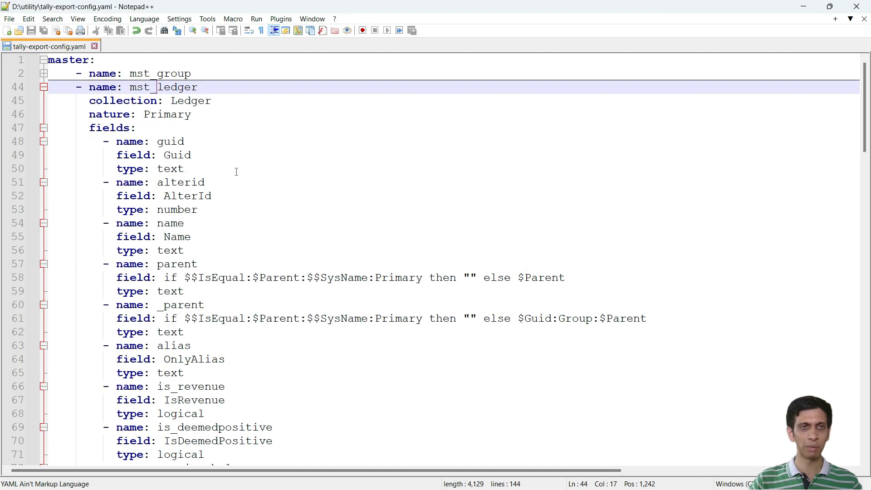
pyautogui.click(236, 172)
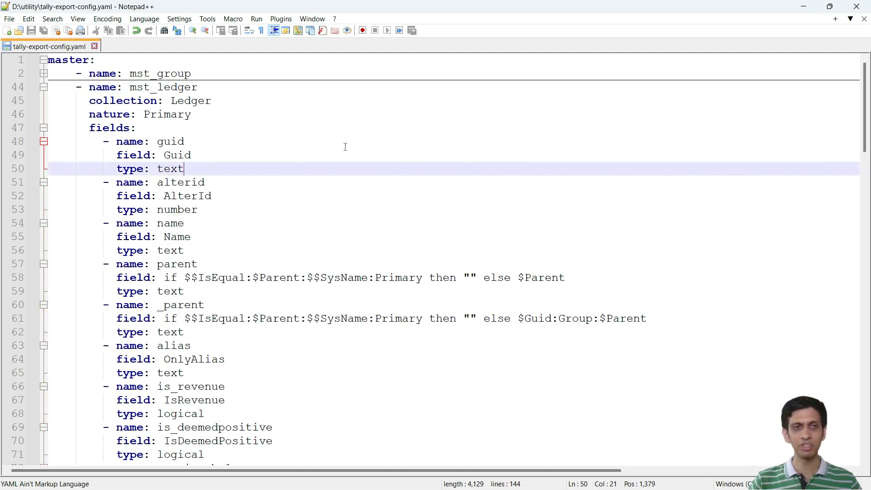
pyautogui.scroll(-2, 345, 147)
pyautogui.scroll(-5, 240, 181)
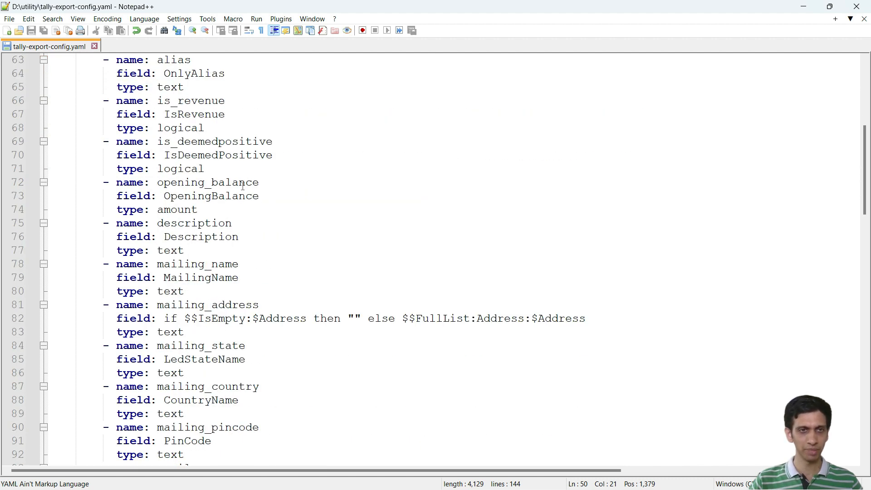
pyautogui.click(174, 221)
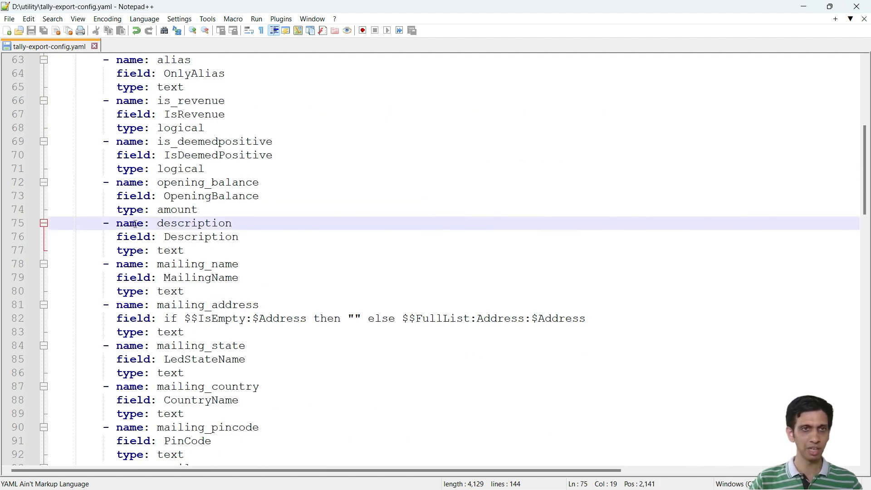
pyautogui.click(213, 265)
pyautogui.scroll(-2, 239, 269)
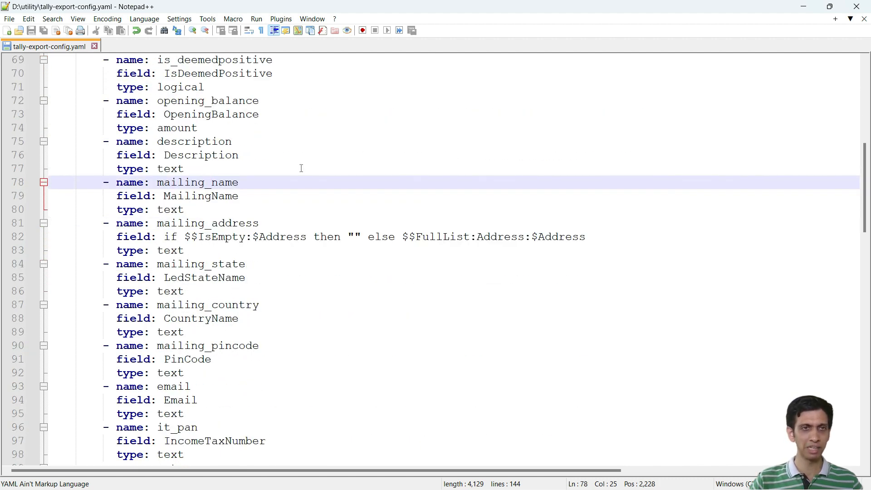
pyautogui.scroll(1, 302, 169)
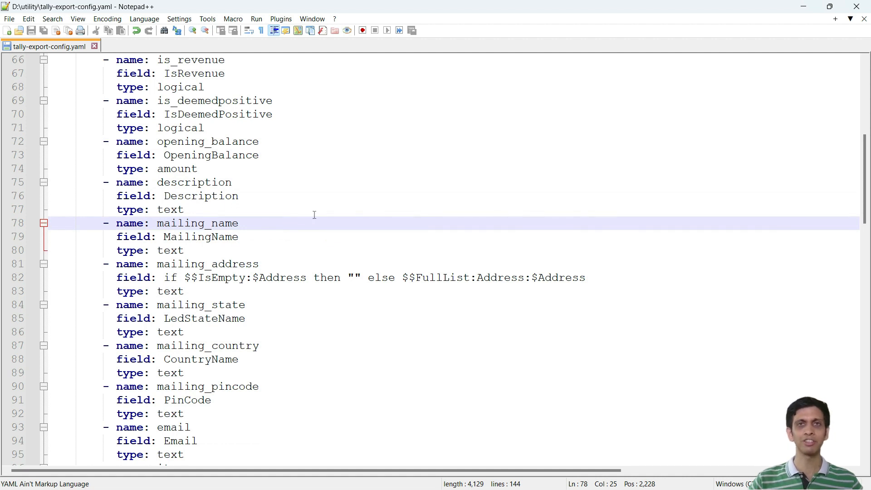
# Step: Select everything from the start of the mailing_name field through the last mst_ledger line above the transaction entry
pyautogui.press('Home')
pyautogui.press('Home')
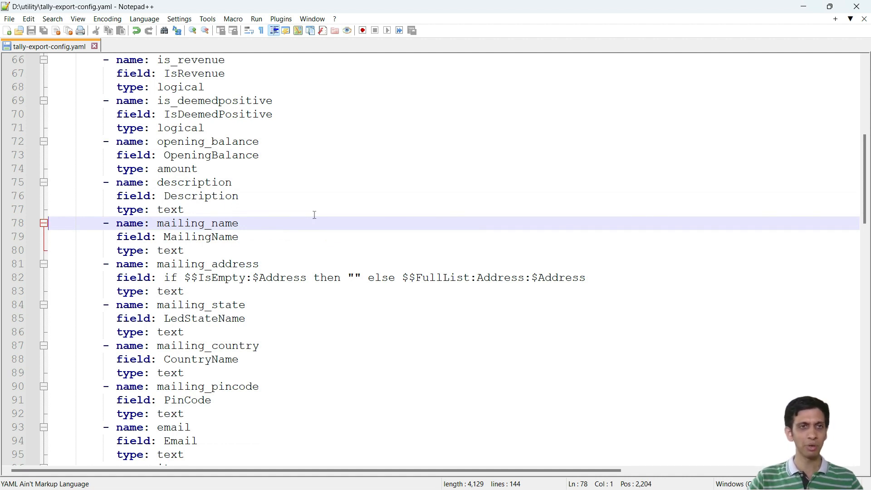
pyautogui.hotkey('shift', 'Down')
pyautogui.hotkey('shift', 'Up')
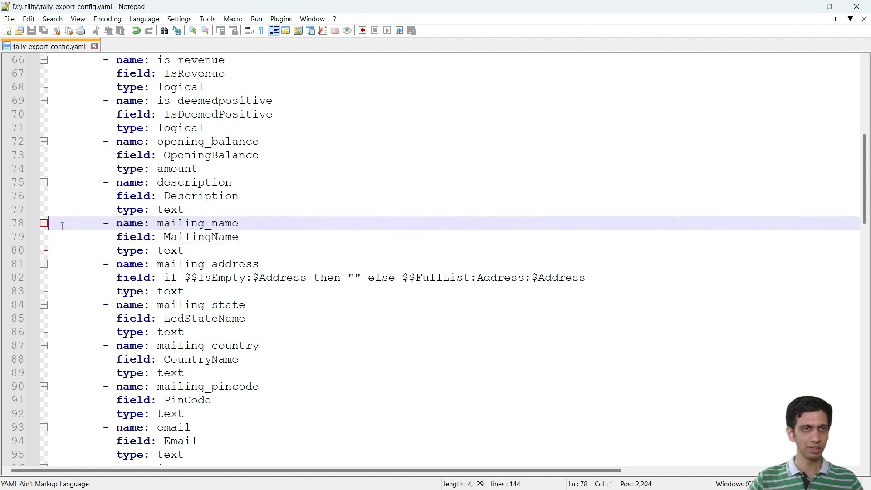
pyautogui.press('Right')
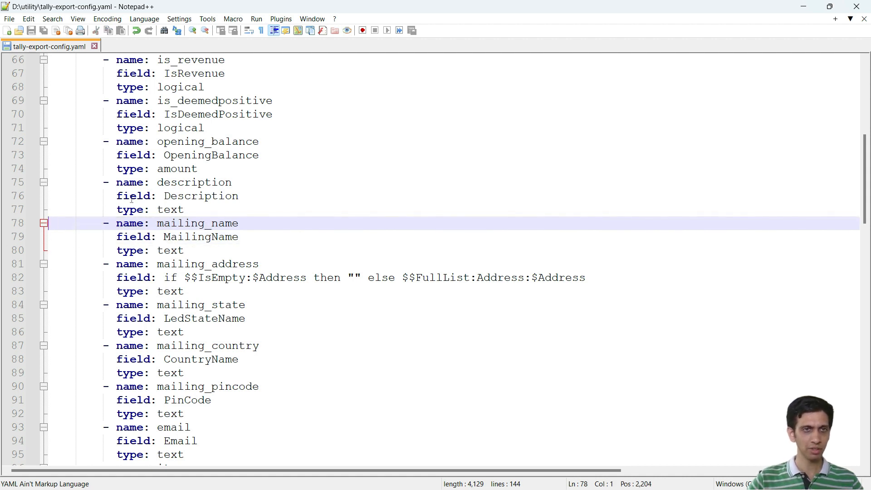
pyautogui.hotkey('shift', 'Down')
pyautogui.hotkey('shift', 'pagedown')
pyautogui.hotkey('shift', 'pagedown')
pyautogui.hotkey('shift', 'pagedown')
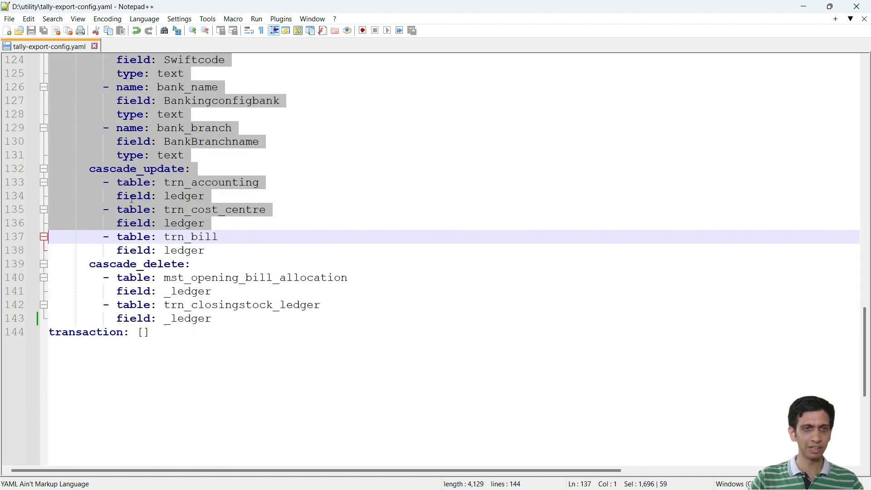
pyautogui.hotkey('shift', 'pageup')
pyautogui.hotkey('shift', 'pagedown')
pyautogui.hotkey('shift', 'Up')
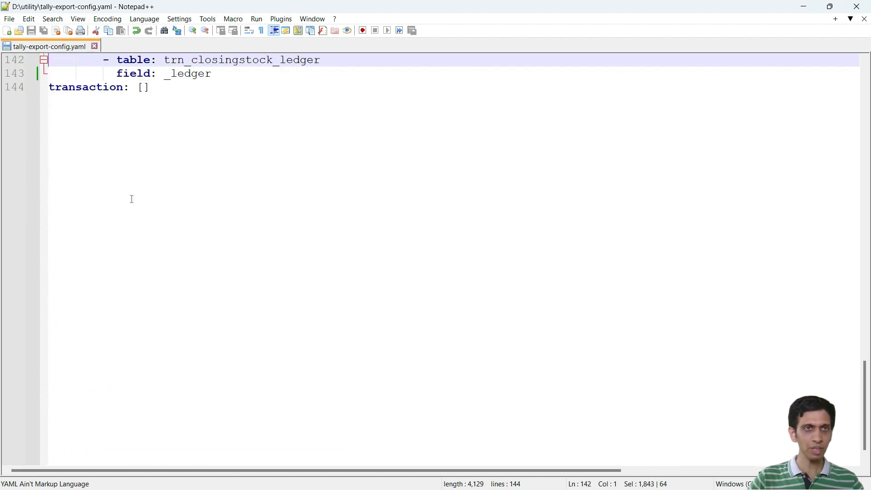
pyautogui.hotkey('shift', 'Up')
pyautogui.hotkey('shift', 'Down')
pyautogui.hotkey('shift', 'End')
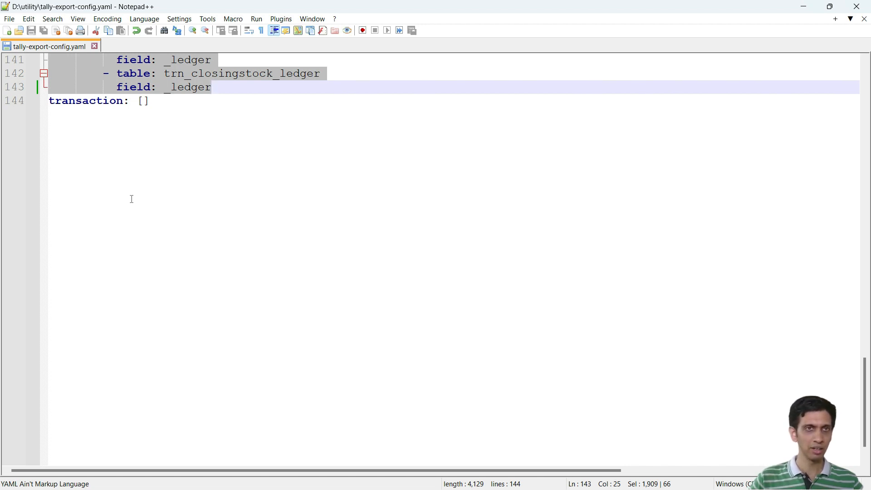
# Step: Delete the mst_ledger fields from mailing_name through bank_branch, leaving cascade_update and cascade_delete out of the selection
pyautogui.scroll(4, 132, 199)
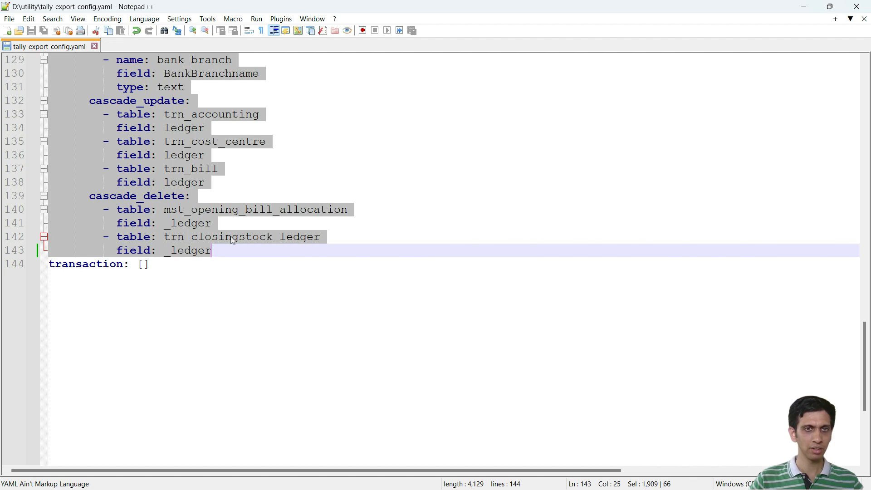
pyautogui.scroll(10, 232, 240)
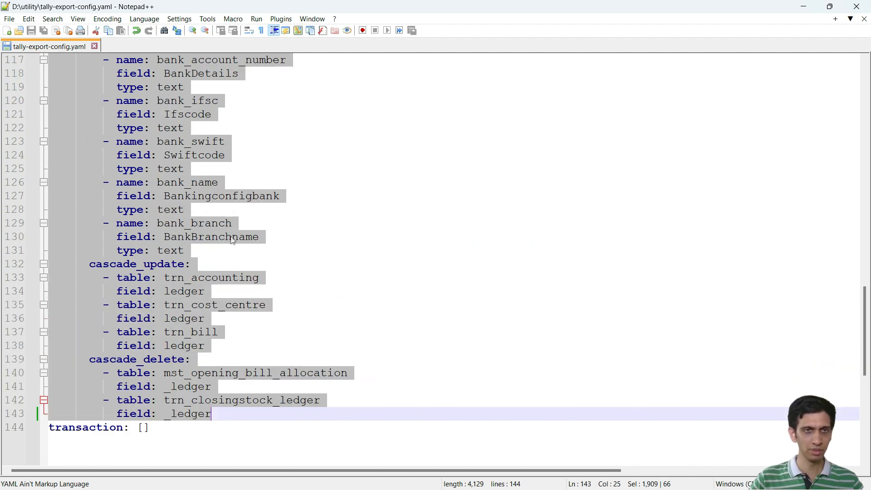
pyautogui.scroll(-2, 233, 241)
pyautogui.hotkey('shift', 'Up')
pyautogui.hotkey('shift', 'Up')
pyautogui.hotkey('shift', 'Up')
pyautogui.hotkey('shift', 'Up')
pyautogui.hotkey('shift', 'Up')
pyautogui.hotkey('shift', 'Up')
pyautogui.hotkey('shift', 'Up')
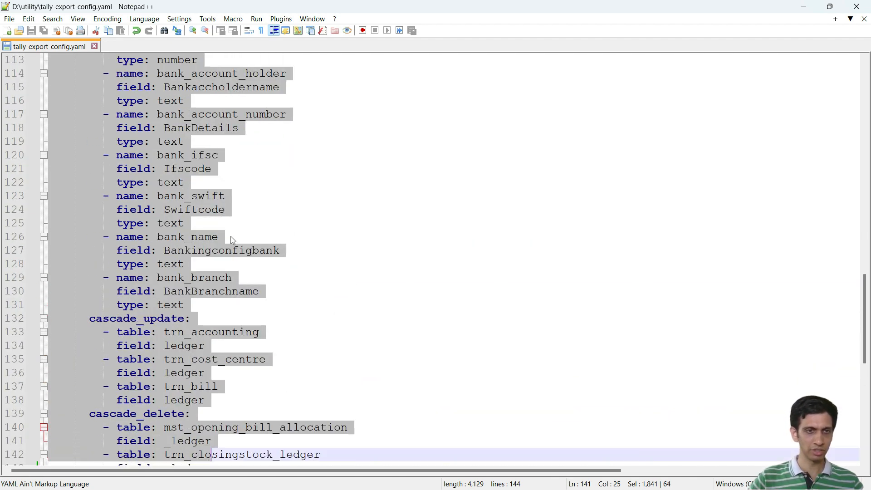
pyautogui.hotkey('shift', 'Up')
pyautogui.hotkey('shift', 'Up')
pyautogui.hotkey('shift', 'Up')
pyautogui.hotkey('shift', 'Up')
pyautogui.hotkey('shift', 'Up')
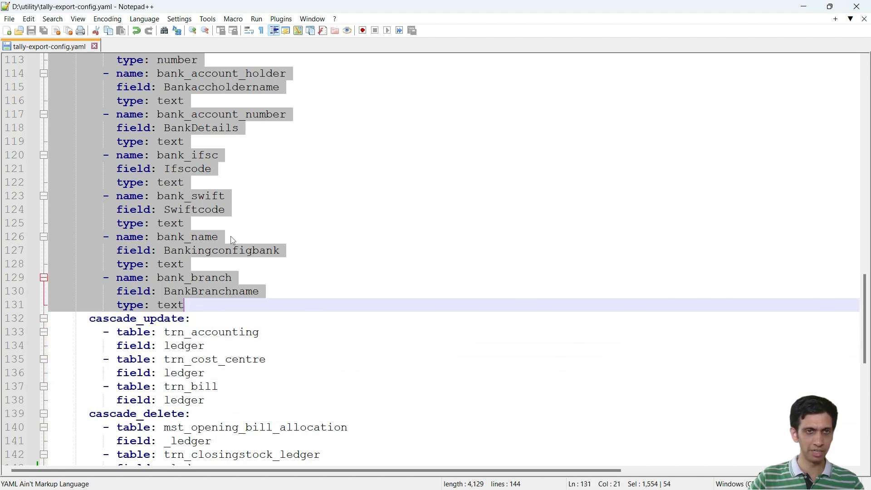
pyautogui.scroll(-1, 233, 240)
pyautogui.scroll(10, 233, 241)
pyautogui.scroll(-12, 165, 214)
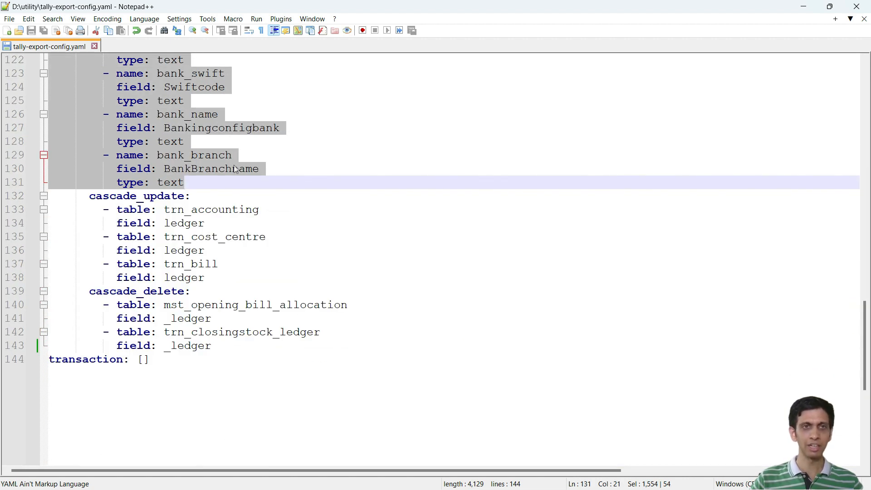
pyautogui.scroll(4, 280, 169)
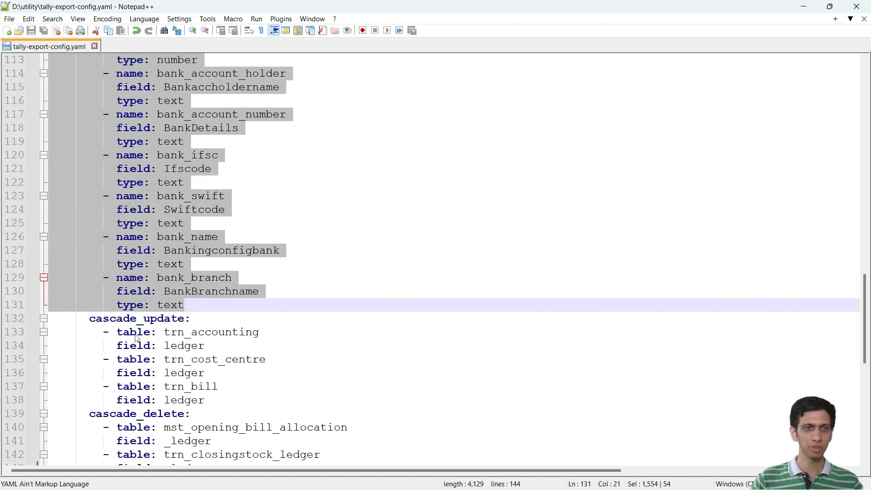
pyautogui.scroll(5, 244, 282)
pyautogui.scroll(9, 244, 282)
pyautogui.scroll(-2, 219, 196)
pyautogui.press('Delete')
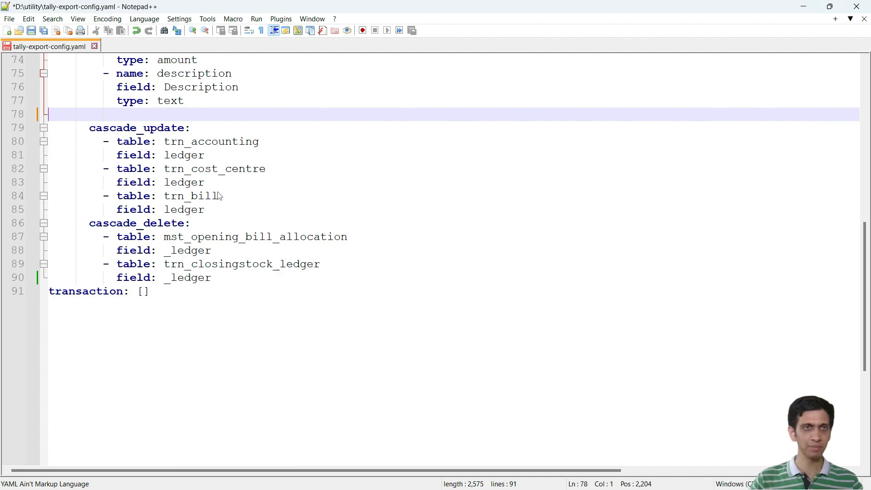
# Step: Remove the empty line between the description field and cascade_update in the mst_ledger definition
pyautogui.scroll(11, 219, 196)
pyautogui.scroll(-2, 212, 185)
pyautogui.scroll(-2, 212, 185)
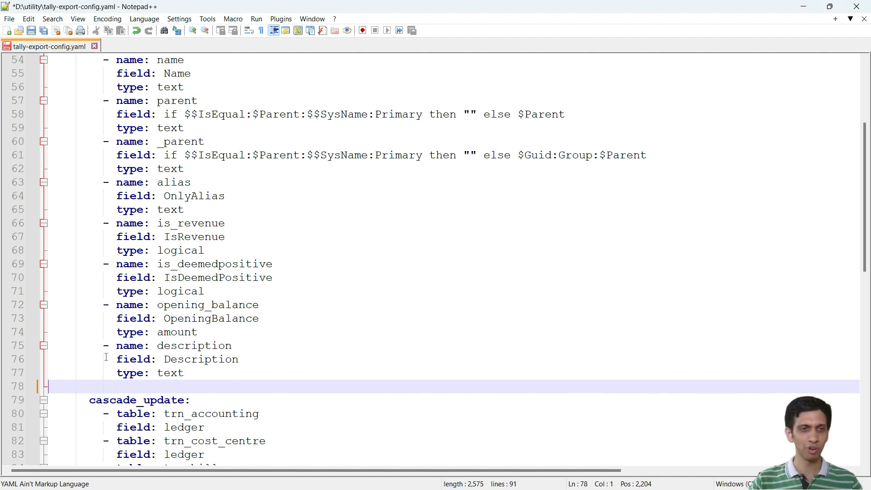
pyautogui.moveTo(50, 345); pyautogui.dragTo(81, 364)
pyautogui.click(171, 296)
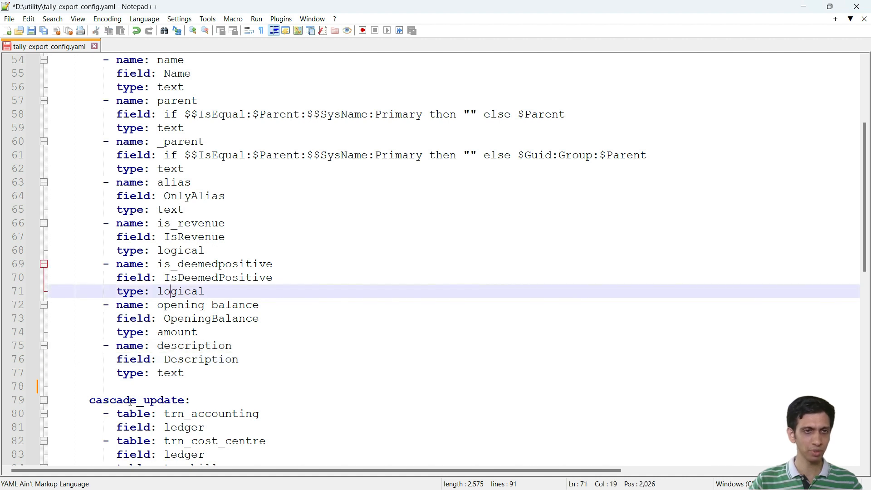
pyautogui.click(131, 386)
pyautogui.press('BackSpace')
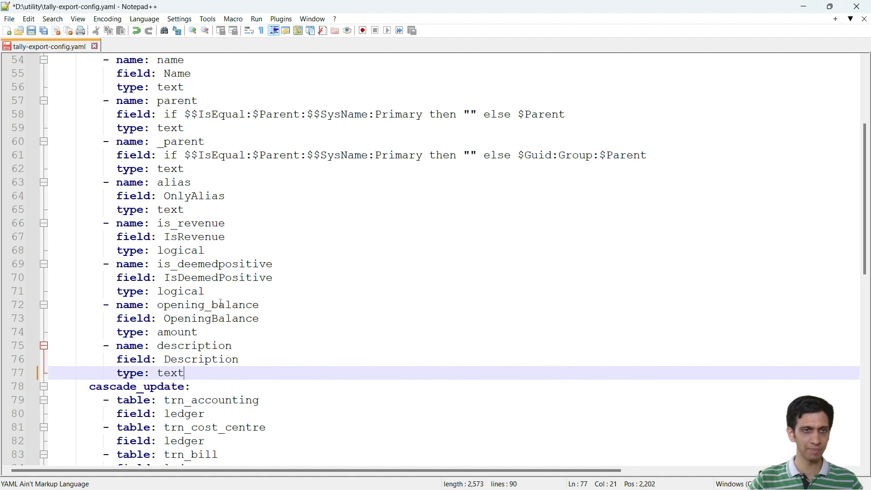
# Step: Duplicate the three-line opening_balance field definition of mst_ledger directly above the description field
pyautogui.click(171, 347)
pyautogui.click(96, 387)
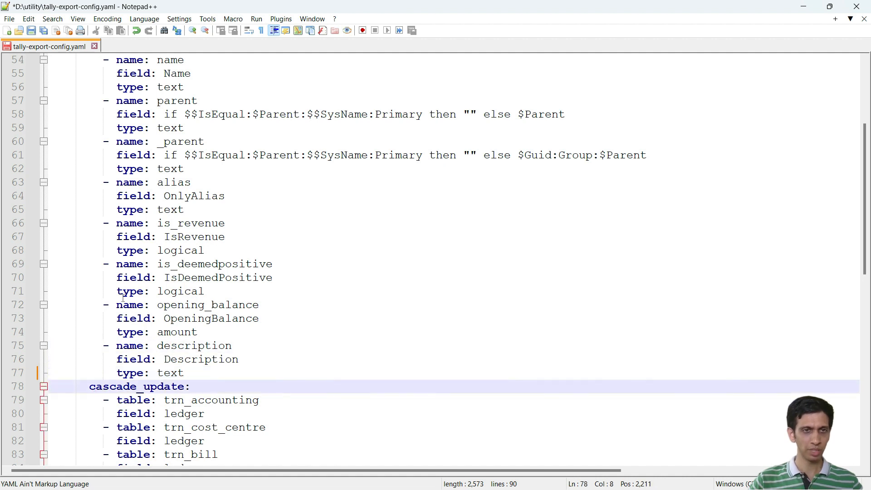
pyautogui.click(145, 305)
pyautogui.press('Home')
pyautogui.press('Home')
pyautogui.hotkey('shift', 'Down')
pyautogui.hotkey('shift', 'Down')
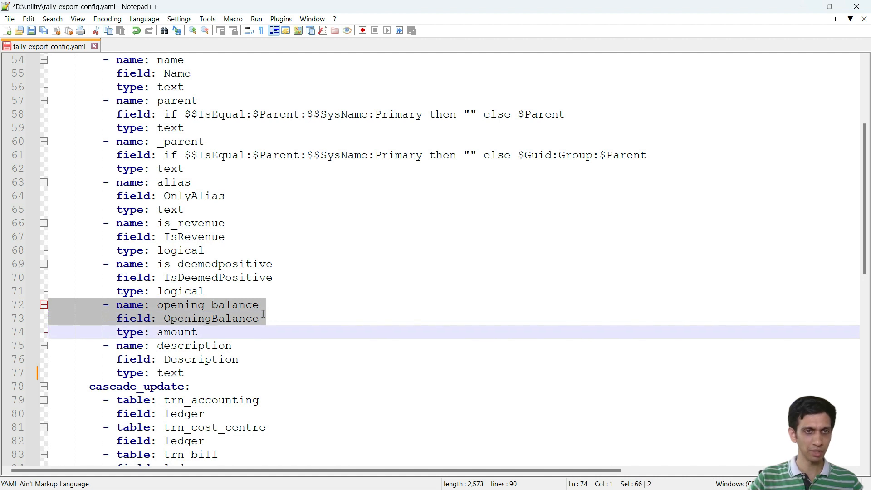
pyautogui.hotkey('shift', 'End')
pyautogui.hotkey('ctrl', 'c')
pyautogui.press('Down')
pyautogui.press('Home')
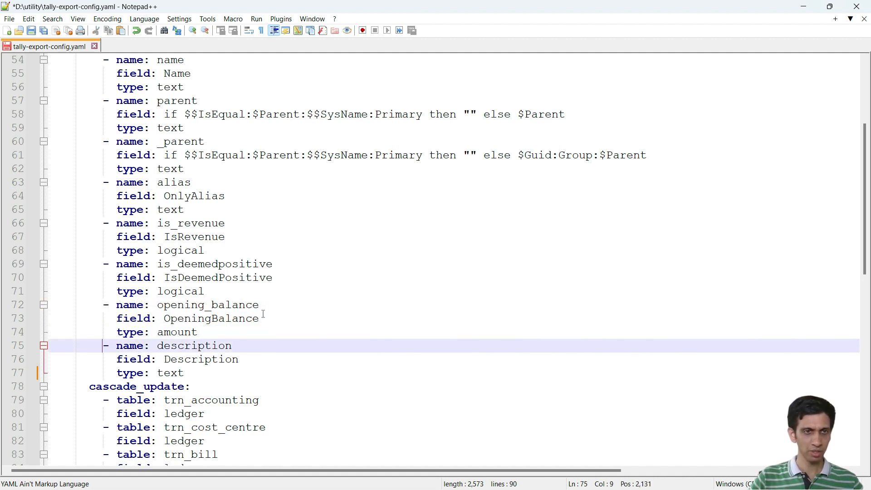
pyautogui.press('Home')
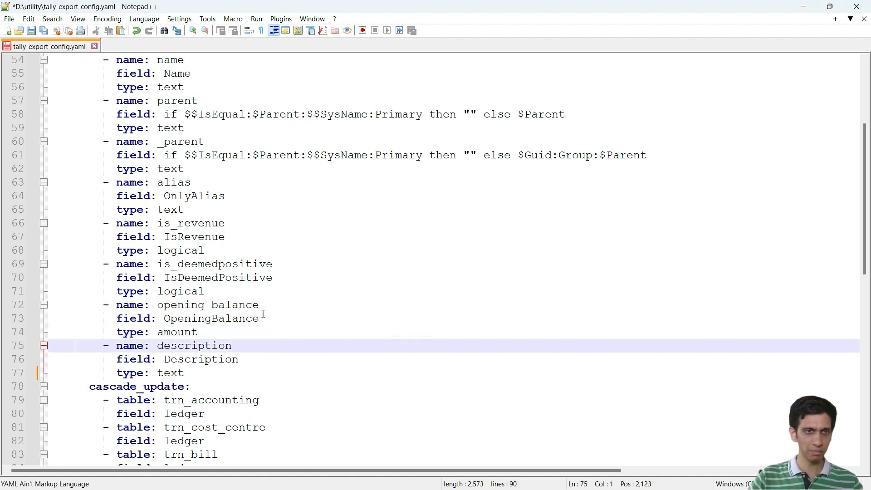
pyautogui.press('Return')
pyautogui.press('Up')
pyautogui.hotkey('ctrl', 'v')
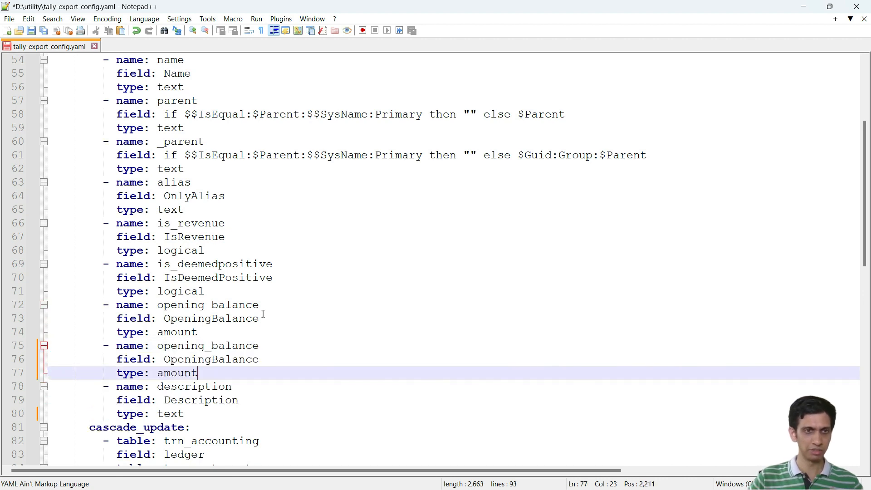
# Step: Change the name of the duplicated opening_balance entry to closing_balance
pyautogui.scroll(-2, 263, 314)
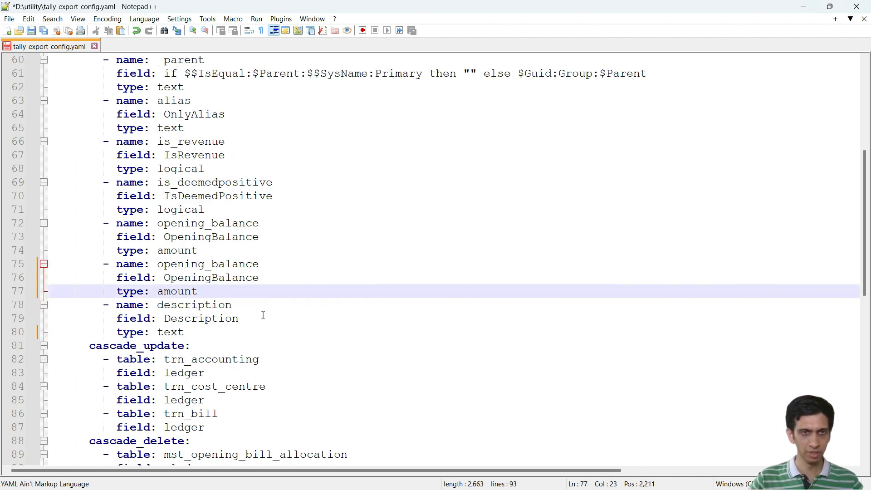
pyautogui.click(219, 278)
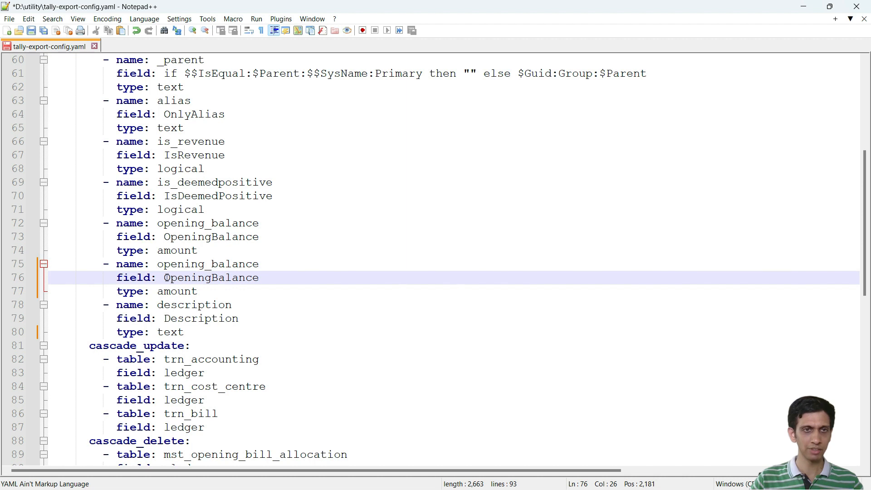
pyautogui.click(169, 239)
pyautogui.click(164, 223)
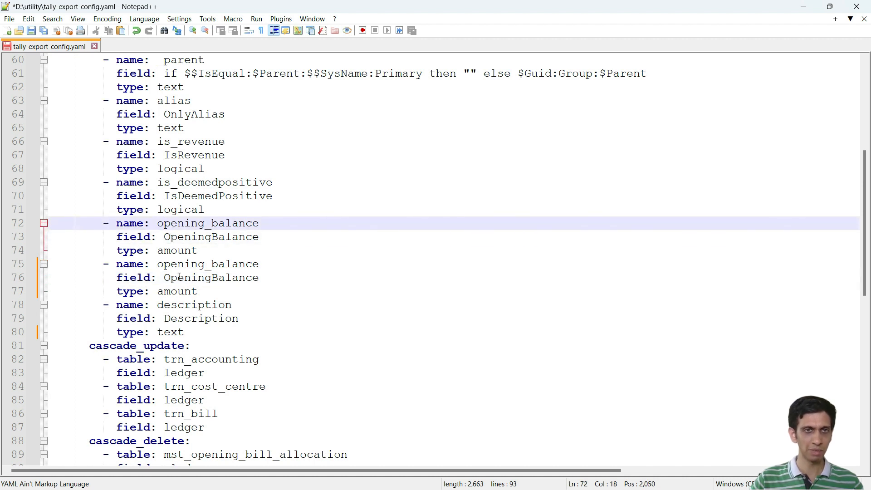
pyautogui.moveTo(207, 264); pyautogui.dragTo(161, 268)
pyautogui.write('closing')
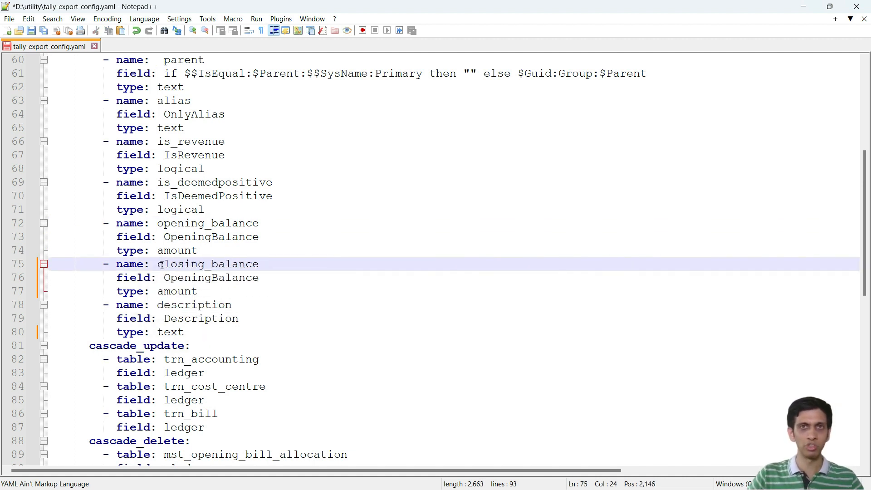
# Step: Set the field of the closing_balance entry to ClosingBalance and save tally-export-config.yaml
pyautogui.moveTo(211, 278); pyautogui.dragTo(164, 278)
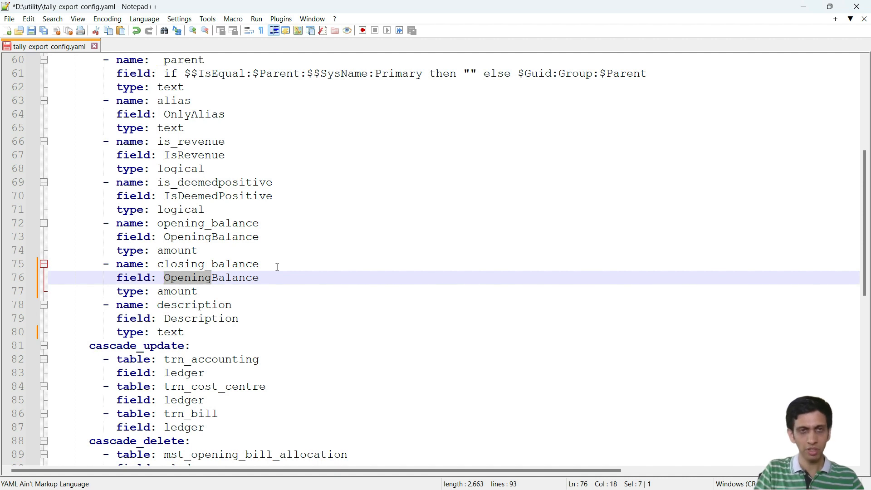
pyautogui.write('Closing')
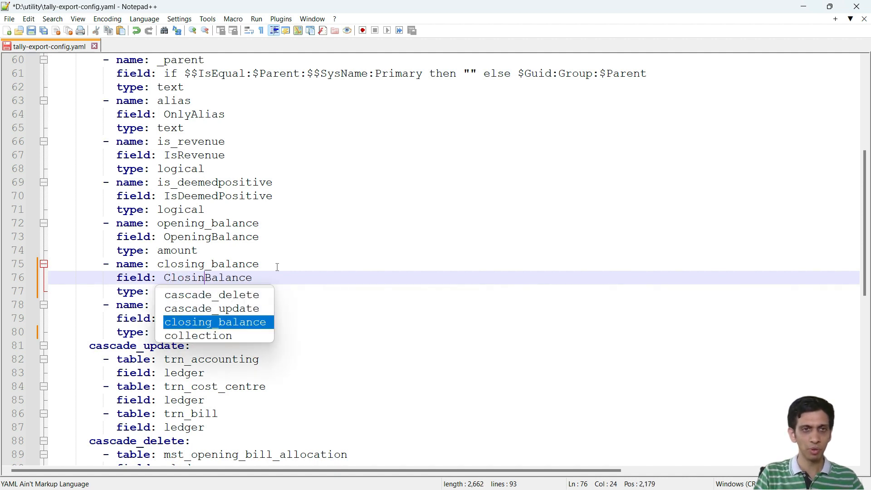
pyautogui.press('Escape')
pyautogui.hotkey('ctrl', 's')
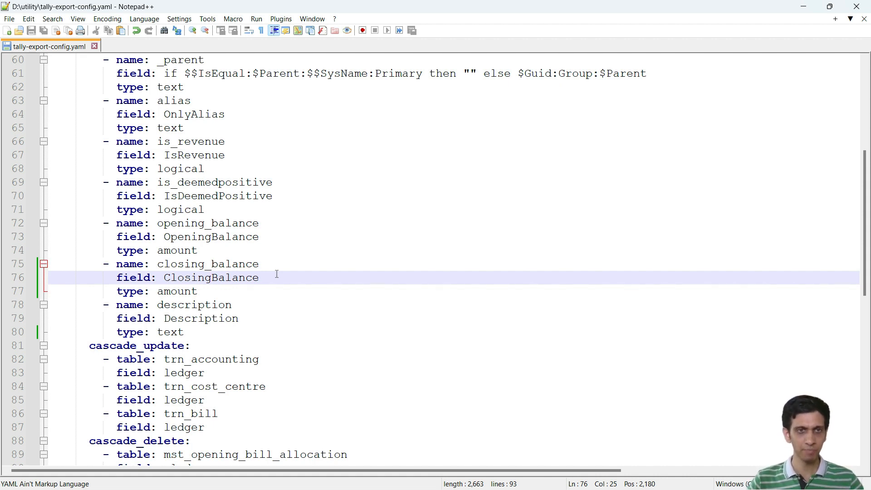
pyautogui.scroll(-2, 232, 276)
pyautogui.scroll(1, 212, 252)
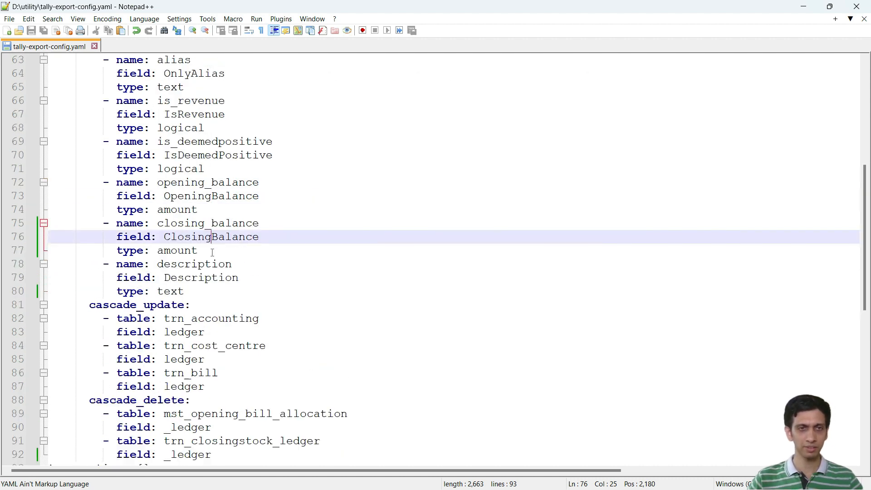
pyautogui.scroll(-2, 213, 265)
pyautogui.scroll(2, 226, 249)
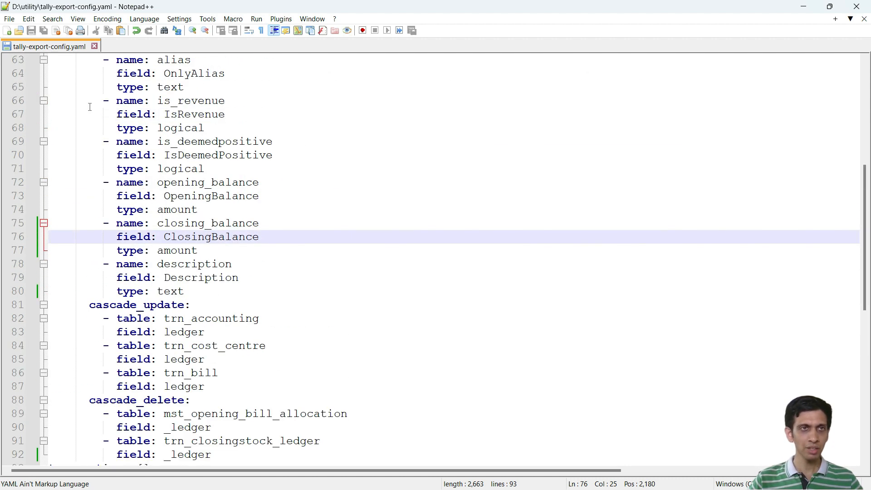
# Step: Close the configuration file and Notepad++, execute the run batch file in the utility folder and open the csv folder
pyautogui.click(865, 19)
pyautogui.click(868, 5)
pyautogui.click(163, 345)
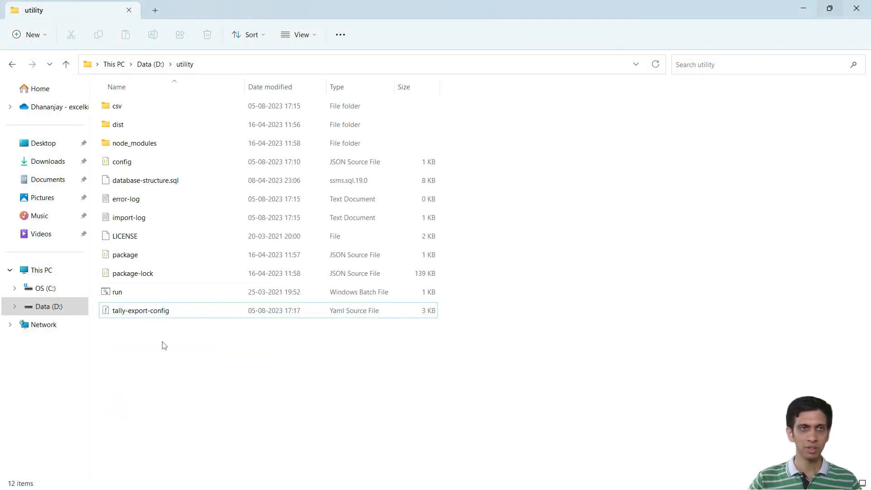
pyautogui.doubleClick(127, 293)
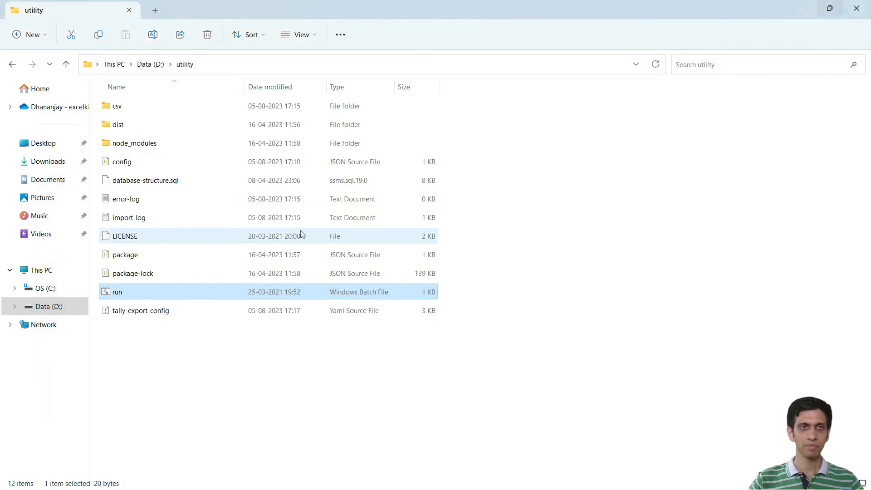
pyautogui.doubleClick(139, 112)
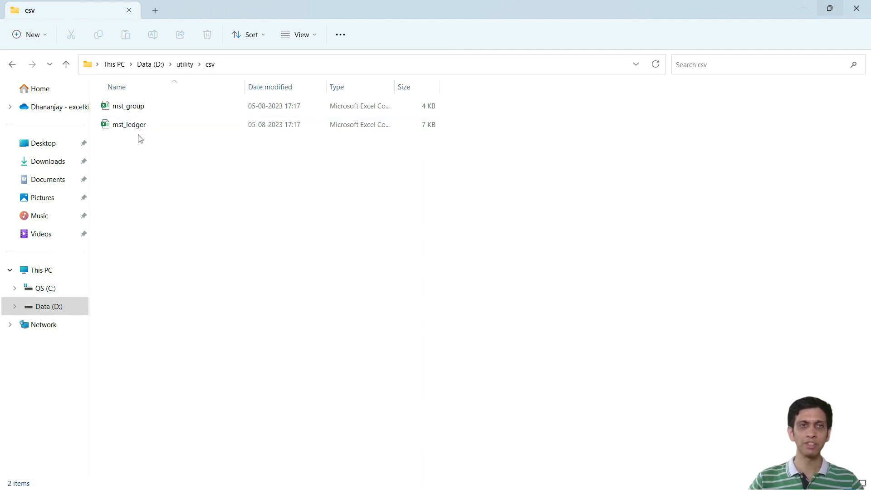
# Step: Open mst_ledger in Excel, widen the opening_balance and closing_balance columns to check the exported values, and close it without saving
pyautogui.doubleClick(136, 125)
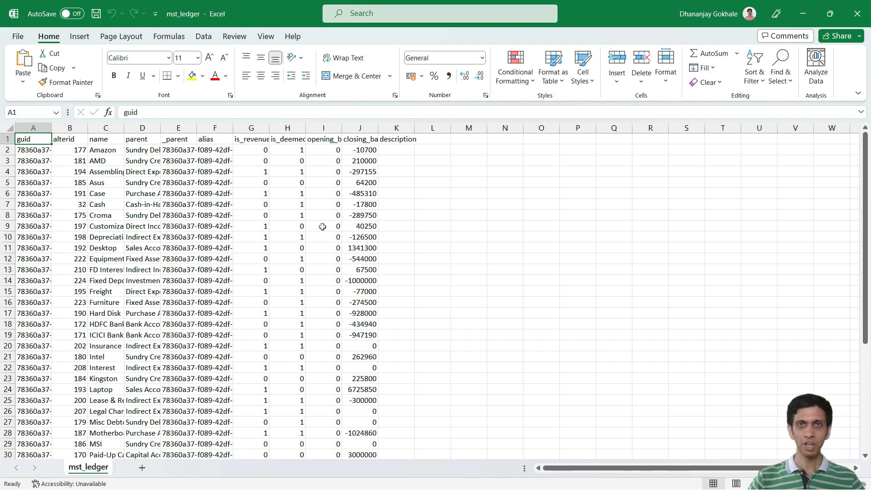
pyautogui.scroll(-1, 322, 227)
pyautogui.scroll(1, 322, 204)
pyautogui.moveTo(342, 128); pyautogui.dragTo(413, 130)
pyautogui.scroll(-1, 403, 188)
pyautogui.scroll(1, 402, 187)
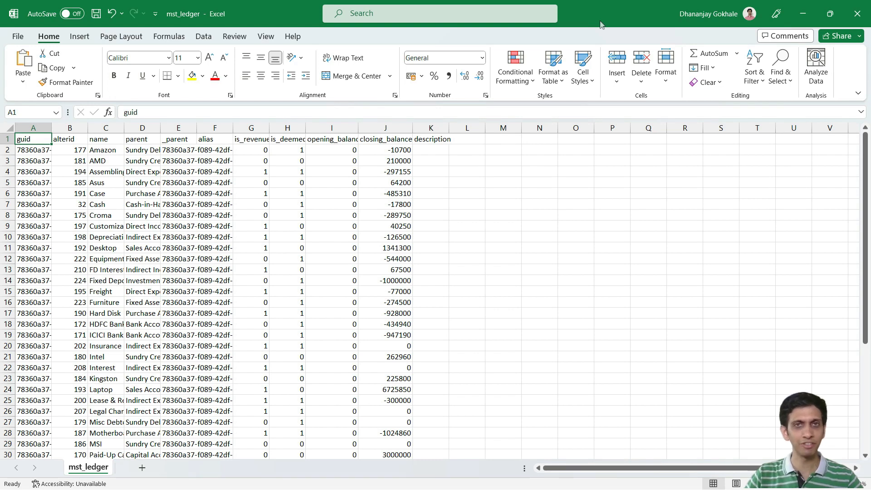
pyautogui.click(857, 14)
pyautogui.click(461, 269)
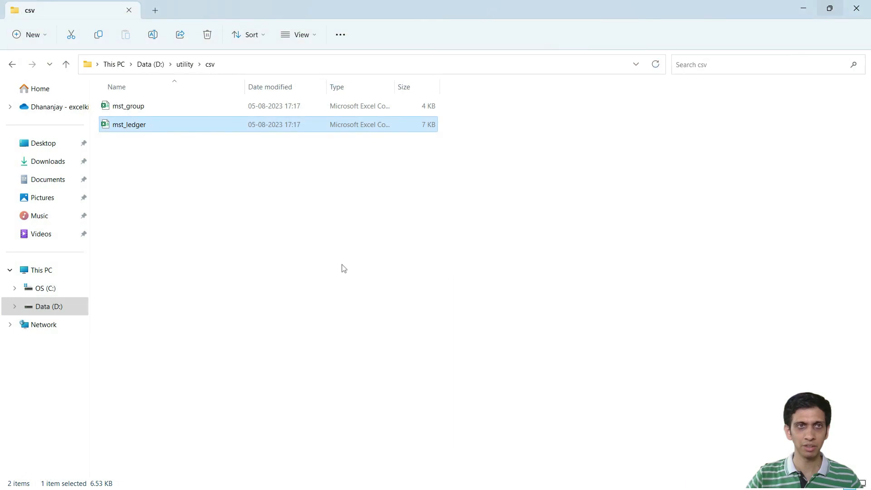
# Step: Switch to Chrome, create a new Excel workbook in the Youtube Demo folder of OneDrive, and close the GitHub page
pyautogui.click(66, 64)
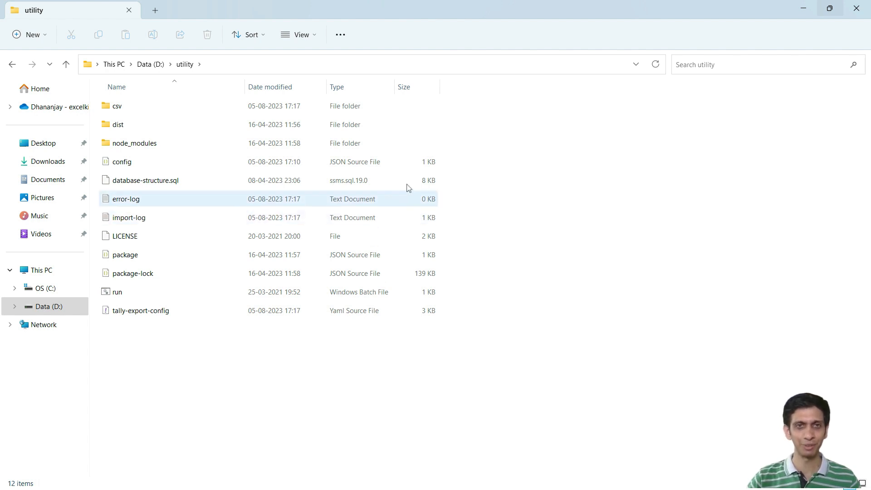
pyautogui.hotkey('alt', 'Tab')
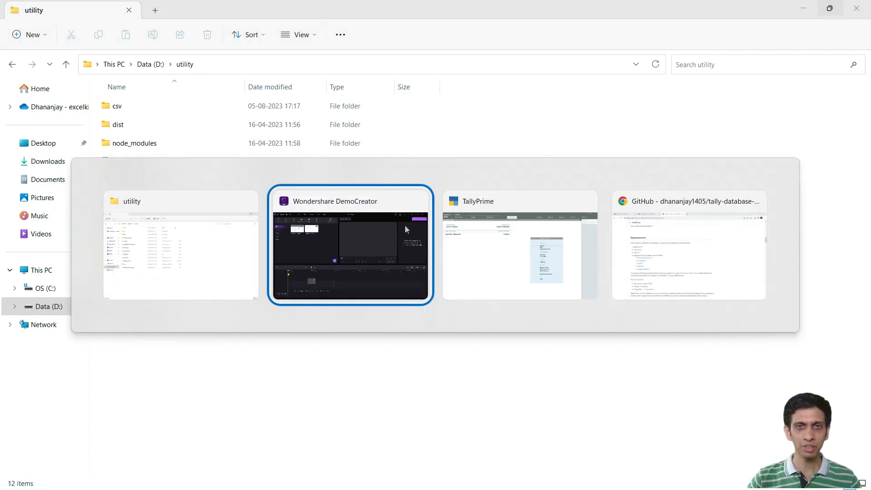
pyautogui.click(653, 242)
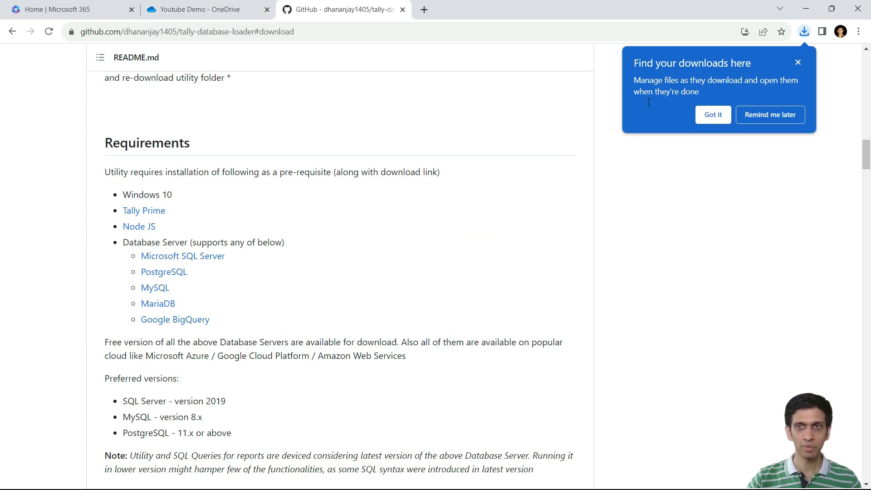
pyautogui.click(214, 9)
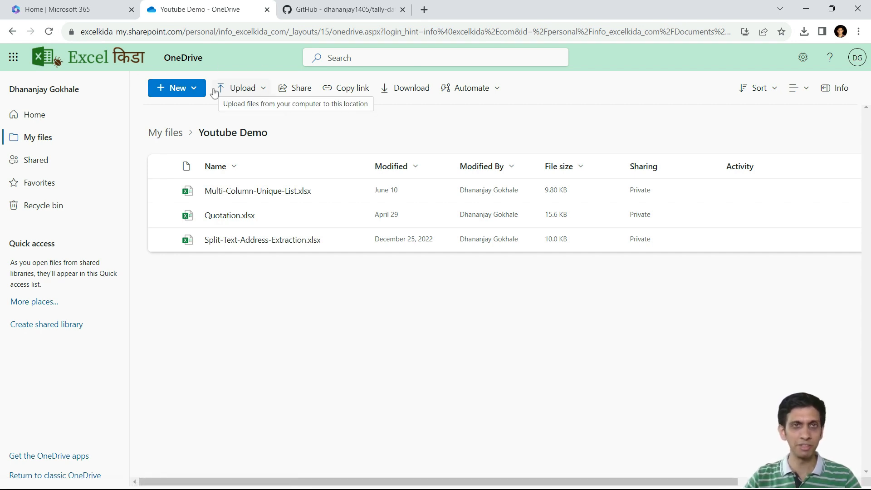
pyautogui.click(187, 94)
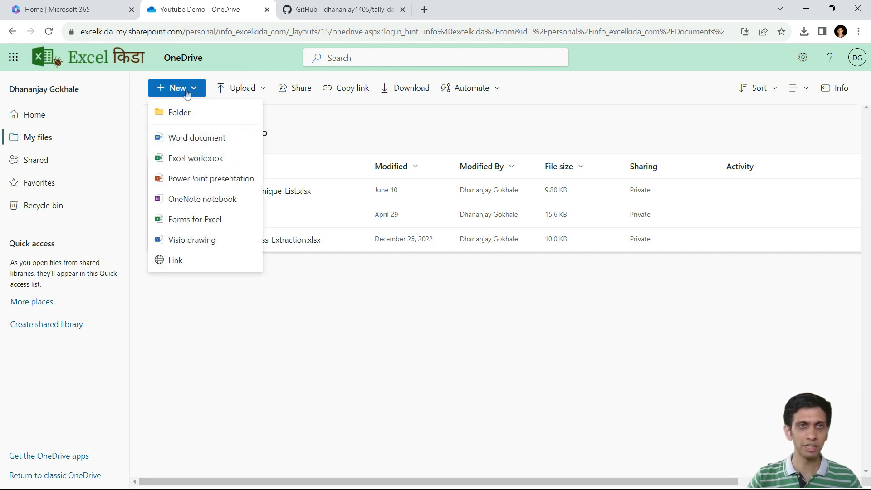
pyautogui.click(192, 158)
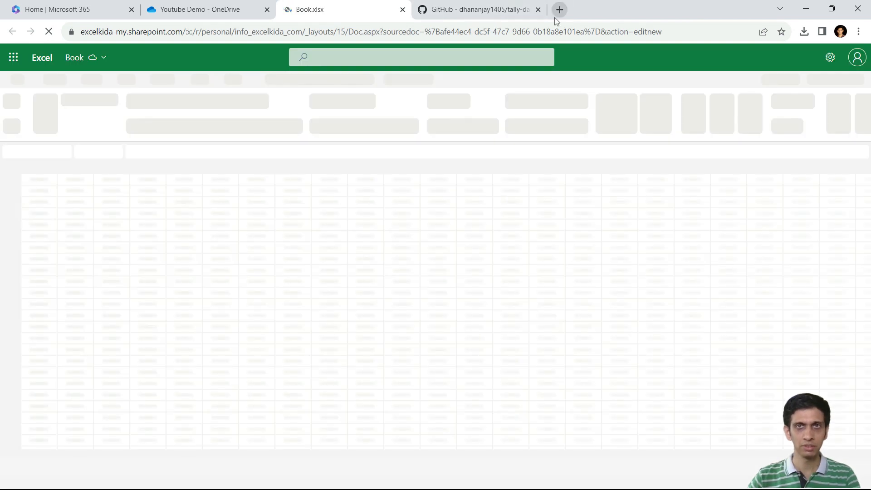
pyautogui.click(539, 10)
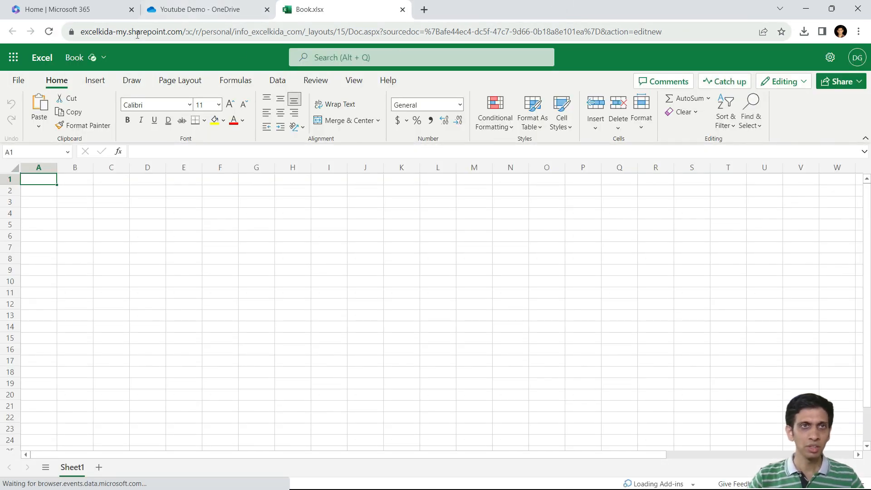
# Step: Rename the new workbook as Financial FY 2021-22
pyautogui.click(76, 61)
pyautogui.write('Financial FY 2021-22')
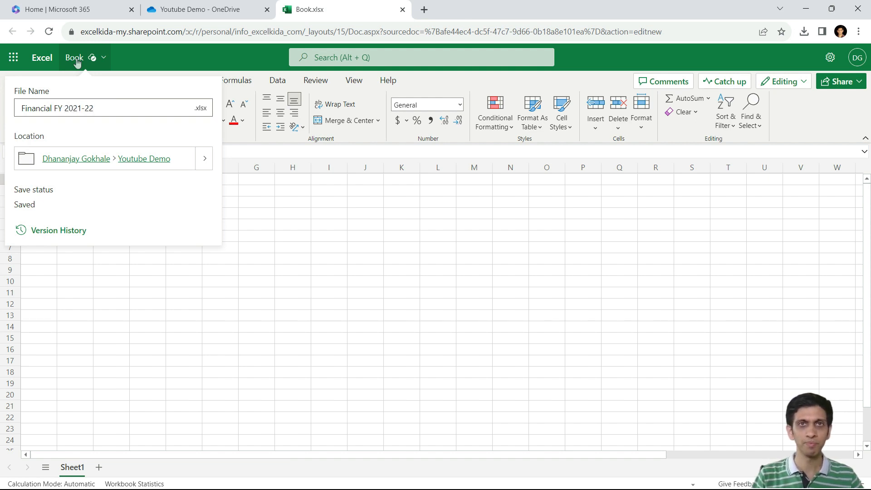
pyautogui.click(77, 61)
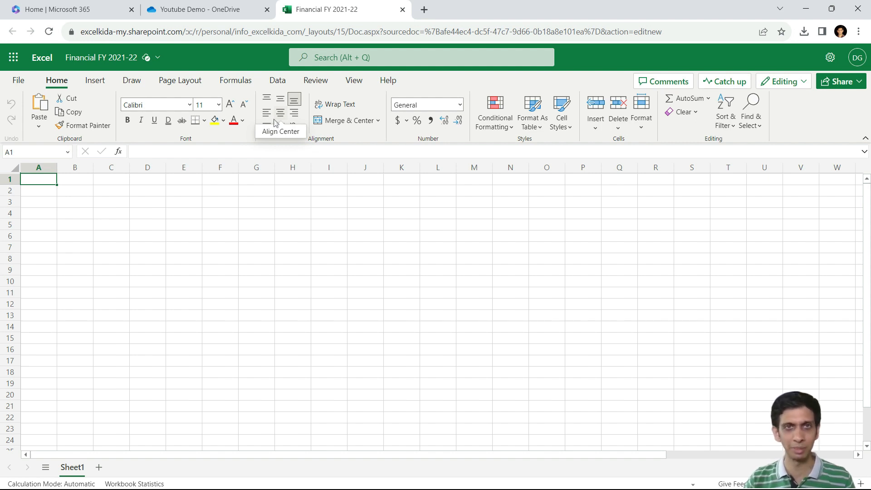
# Step: Close the online workbook and open Financial FY 2021-22.xlsx from OneDrive in the Excel desktop app
pyautogui.click(403, 10)
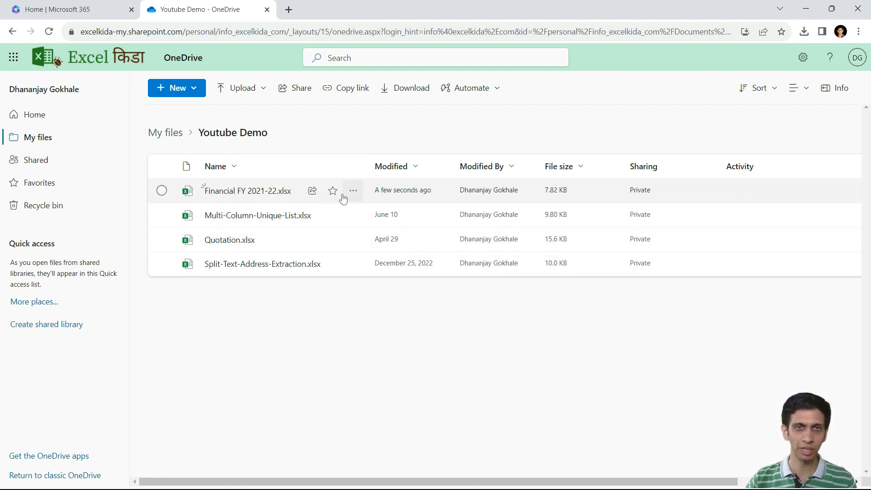
pyautogui.click(353, 191)
pyautogui.moveTo(410, 195)
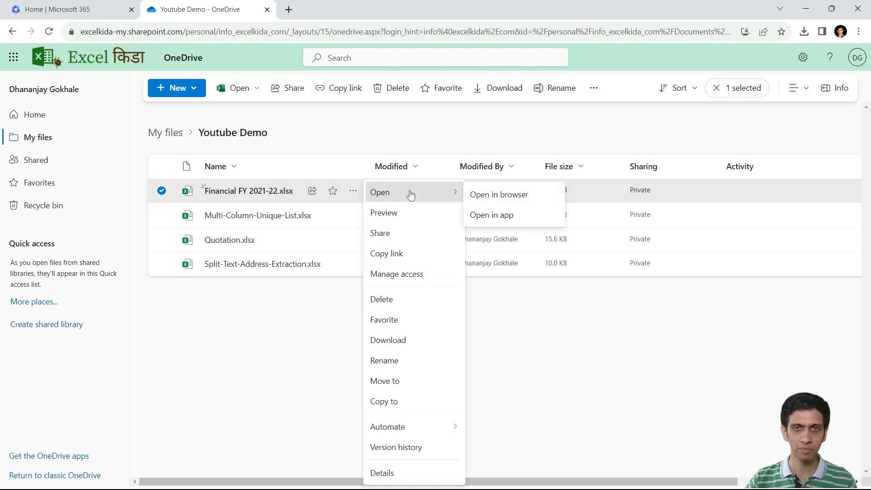
pyautogui.click(494, 221)
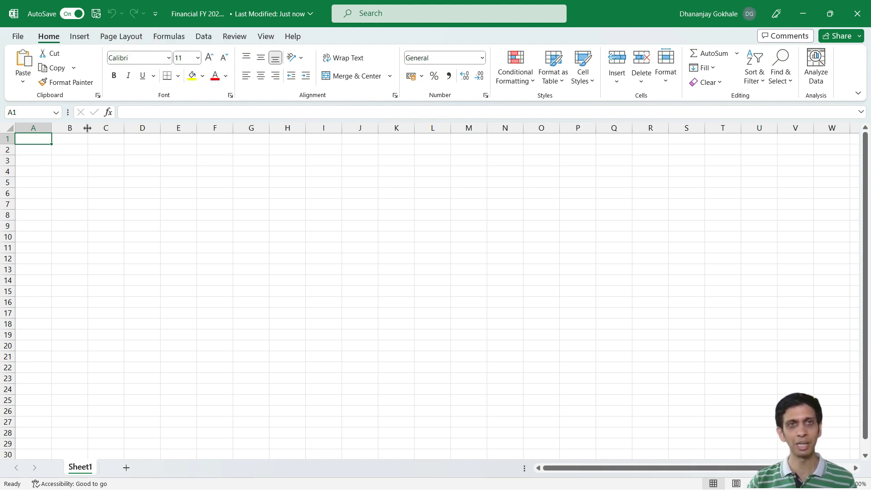
# Step: Open the csv folder inside the utility folder in File Explorer, copy its path D:\utility\csv, and return to Excel
pyautogui.click(204, 38)
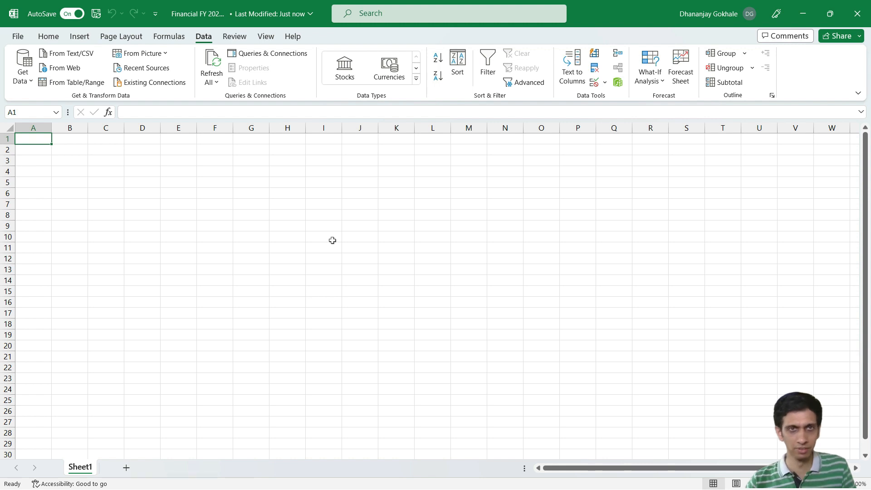
pyautogui.hotkey('alt', 'Tab')
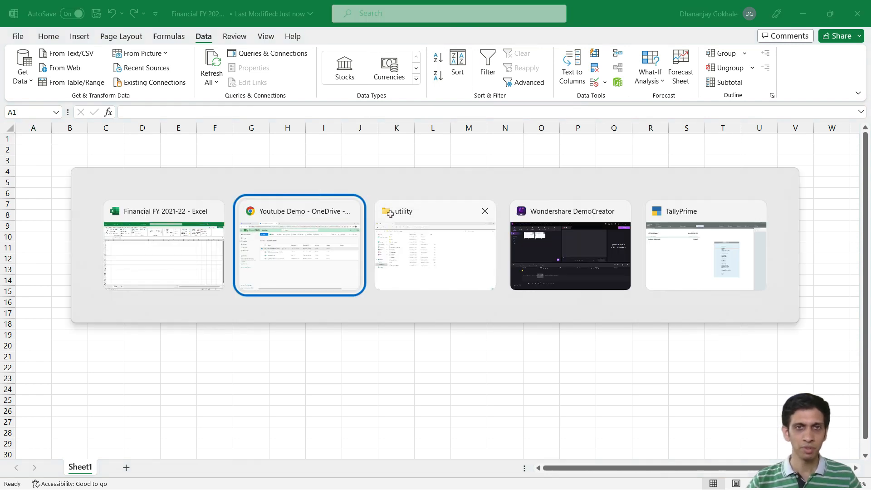
pyautogui.click(420, 247)
pyautogui.click(121, 113)
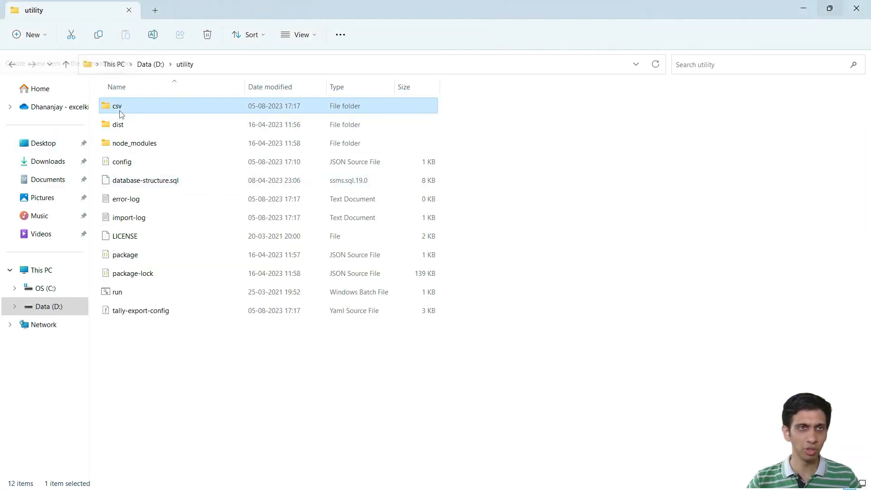
pyautogui.doubleClick(122, 113)
pyautogui.click(269, 64)
pyautogui.hotkey('ctrl', 'c')
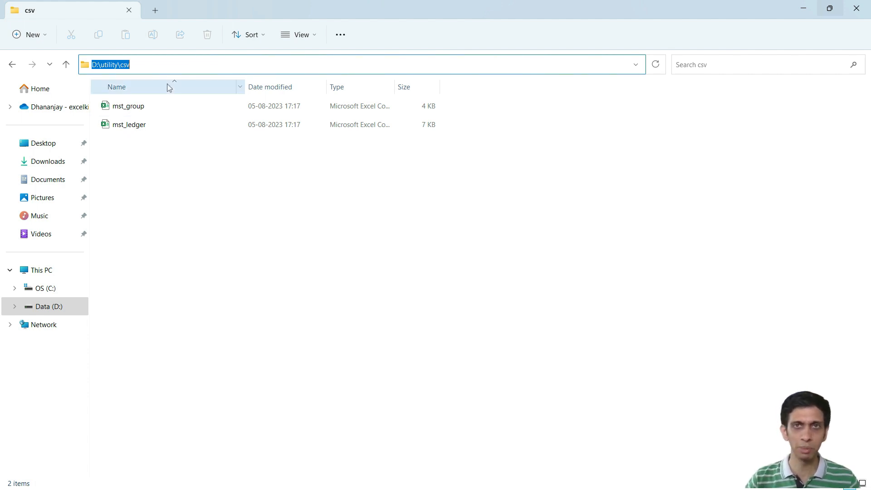
pyautogui.hotkey('alt', 'Tab')
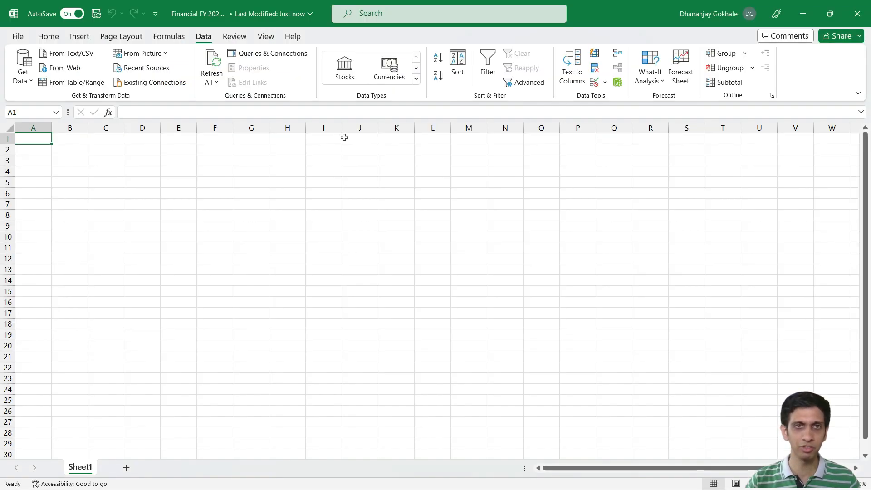
# Step: Launch the Power Query Editor and start a new query from a Text/CSV file
pyautogui.click(24, 77)
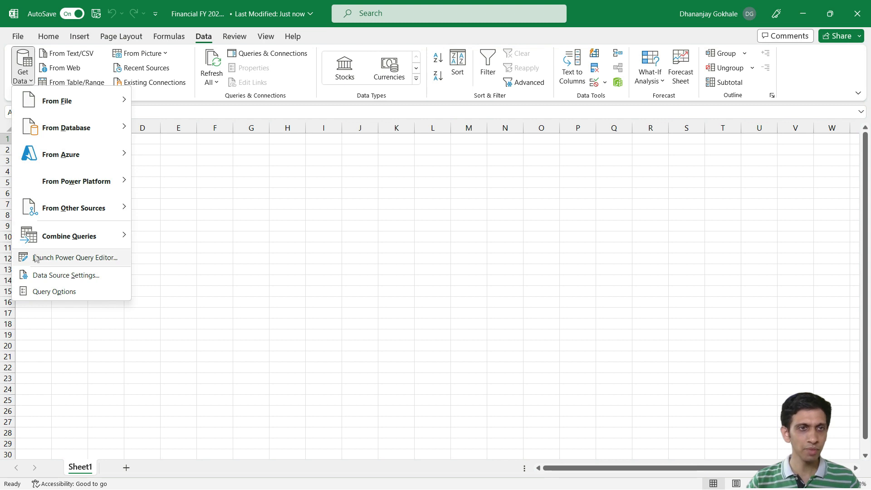
pyautogui.click(68, 259)
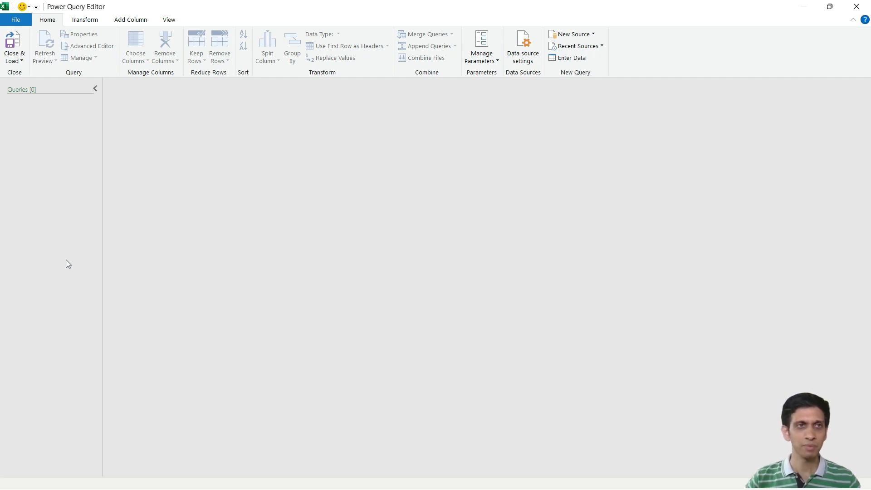
pyautogui.rightClick(56, 132)
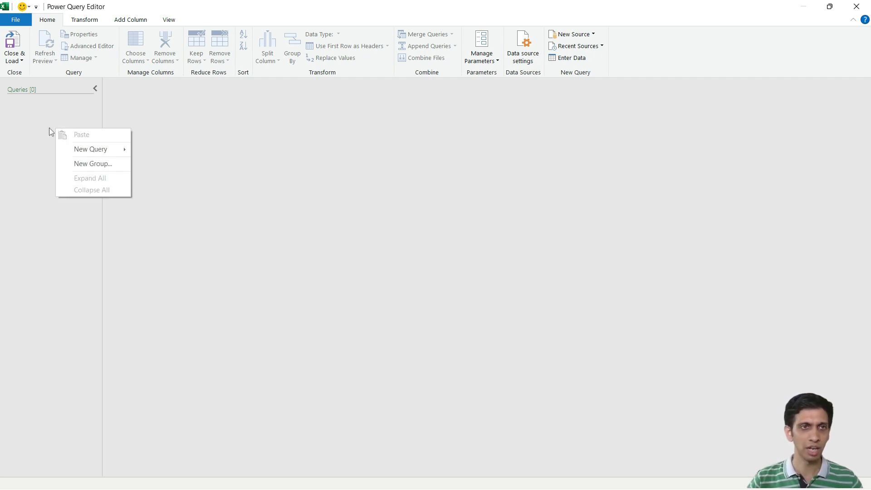
pyautogui.moveTo(99, 152)
pyautogui.moveTo(176, 155)
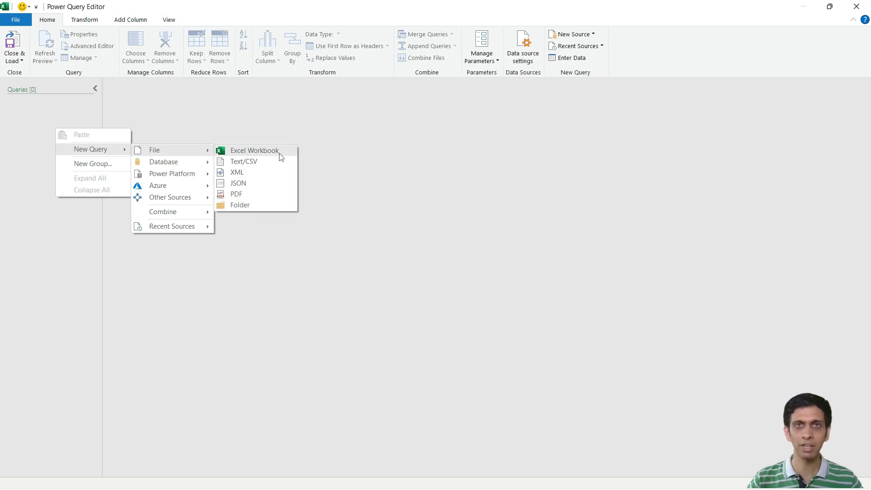
pyautogui.click(263, 162)
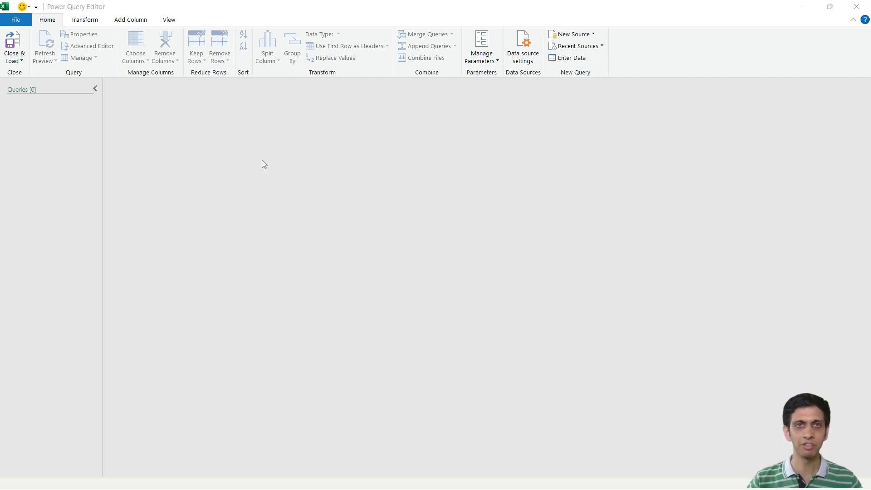
# Step: Import mst_group from D:\utility\csv, checking the remaining columns in the preview before accepting it
pyautogui.hotkey('ctrl', 'v')
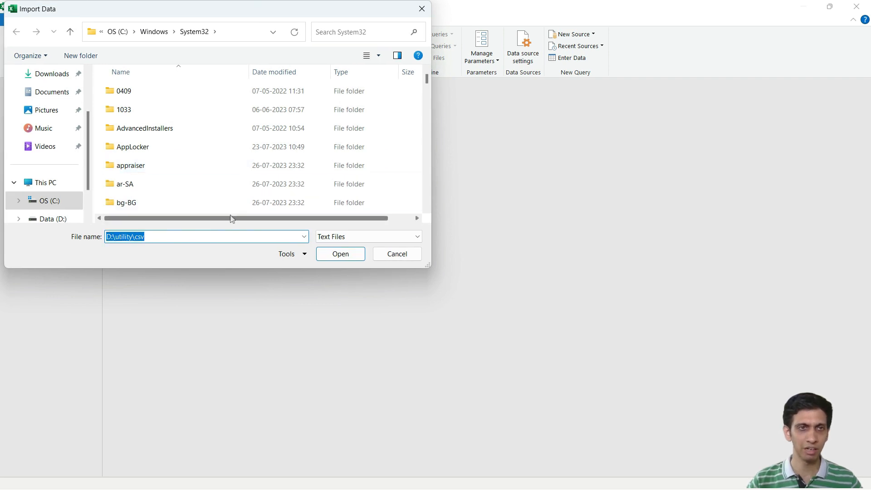
pyautogui.press('Return')
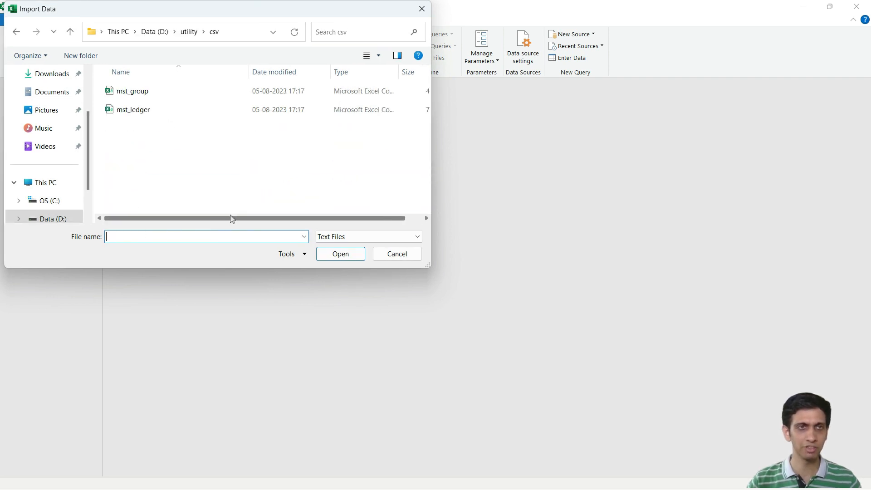
pyautogui.doubleClick(133, 91)
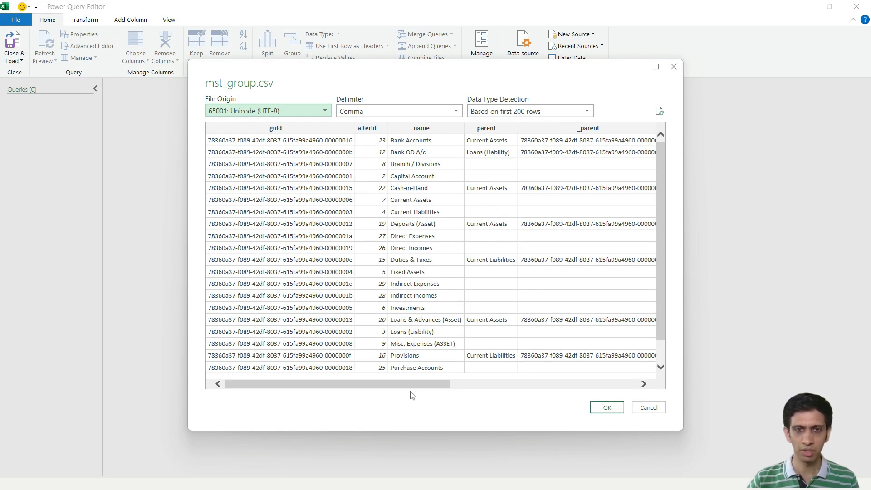
pyautogui.moveTo(413, 383); pyautogui.dragTo(565, 374)
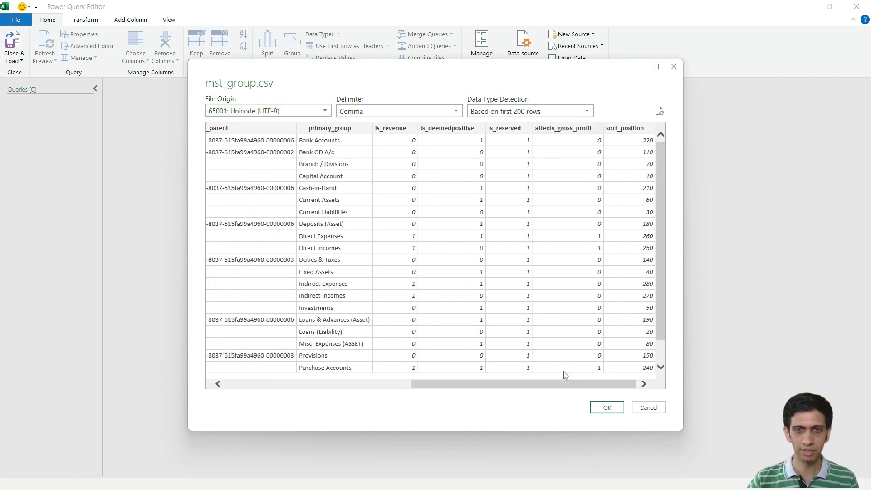
pyautogui.click(607, 409)
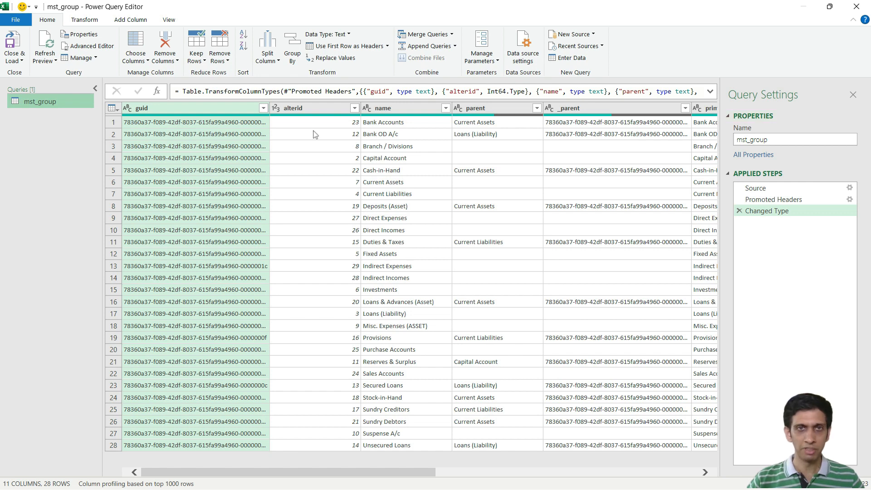
# Step: Examine the parent and primary_group columns of the mst_group query
pyautogui.click(319, 162)
pyautogui.click(488, 138)
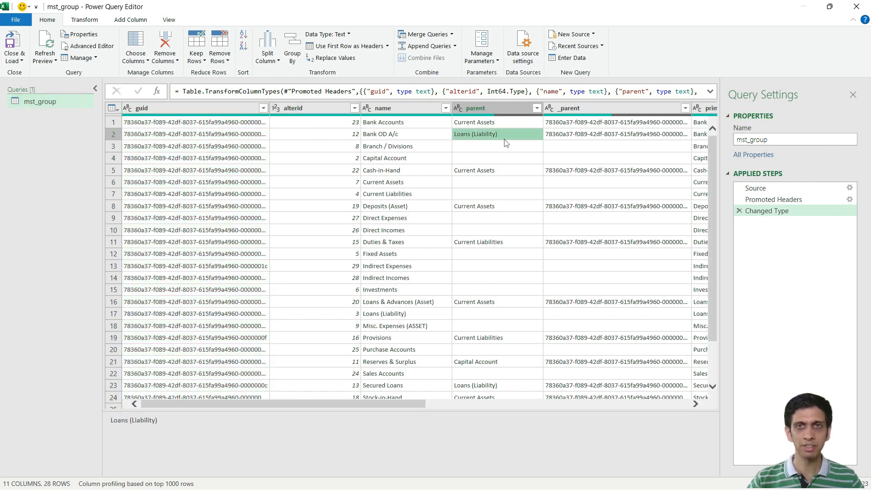
pyautogui.press('Right')
pyautogui.press('Right')
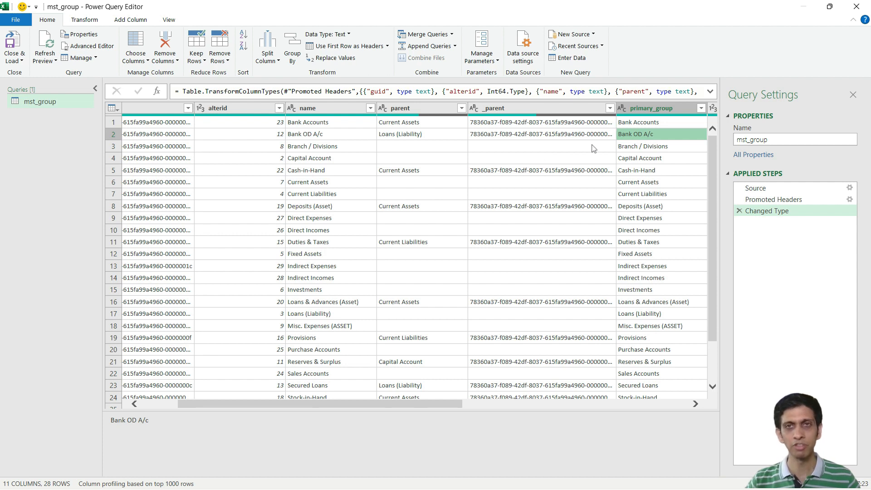
pyautogui.click(419, 194)
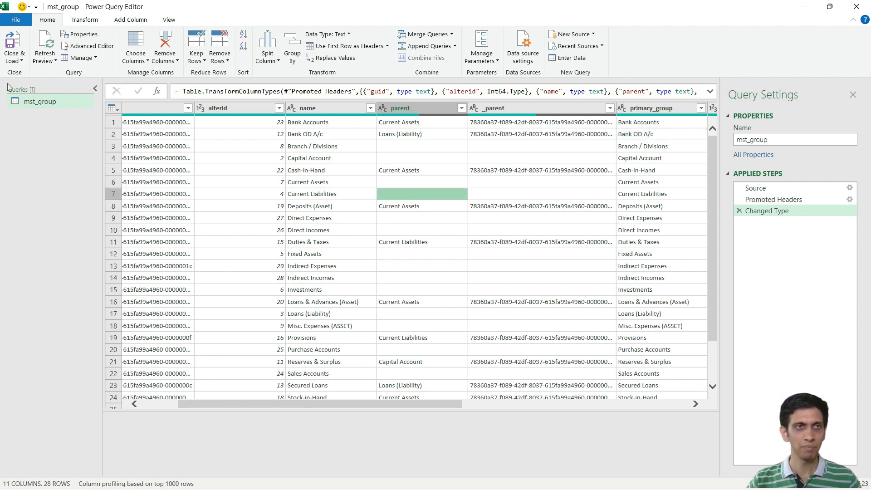
# Step: Close and load the mst_group query to the workbook as Only Create Connection
pyautogui.click(15, 63)
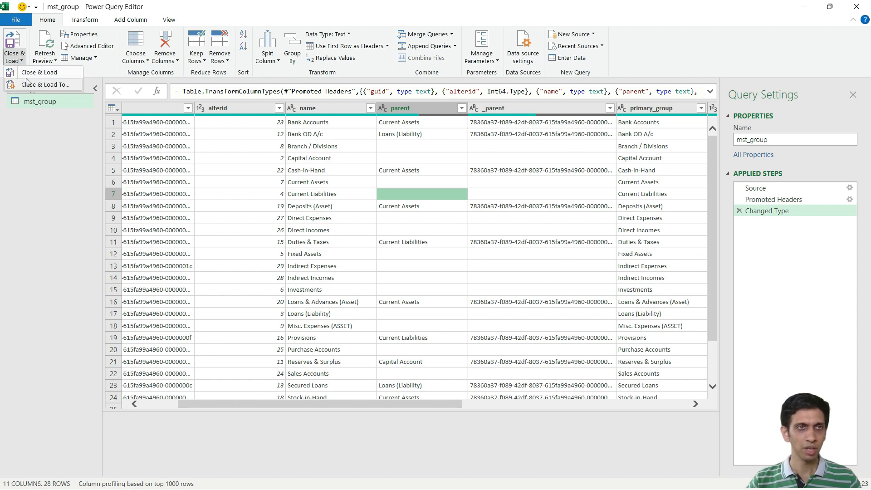
pyautogui.click(50, 86)
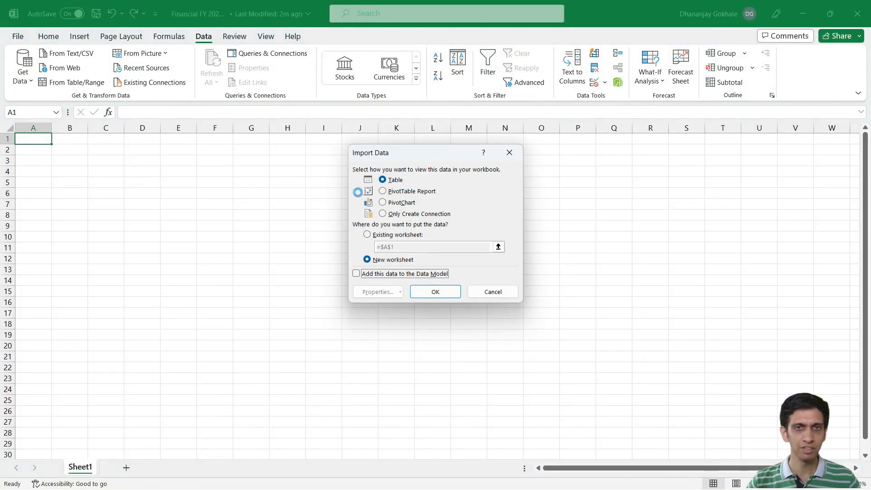
pyautogui.click(393, 215)
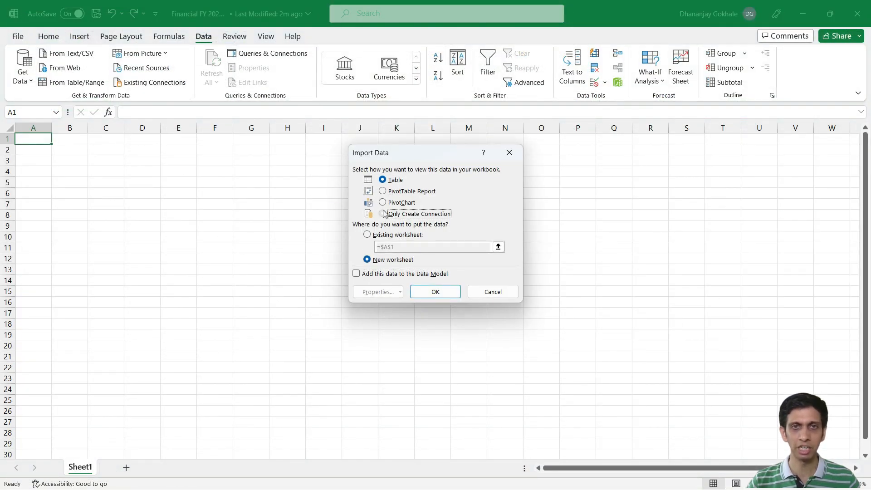
pyautogui.click(430, 292)
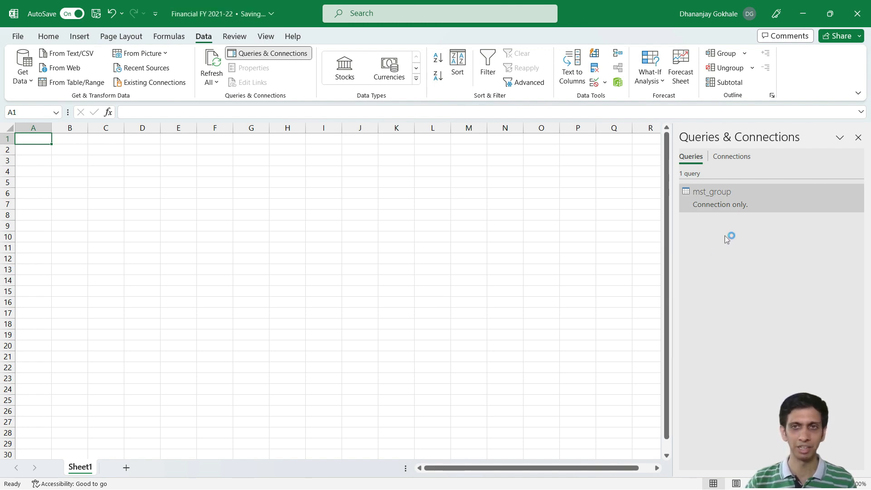
# Step: Launch the Power Query Editor and import mst_ledger from D:\utility\csv as a new Text/CSV query
pyautogui.click(26, 85)
pyautogui.click(80, 257)
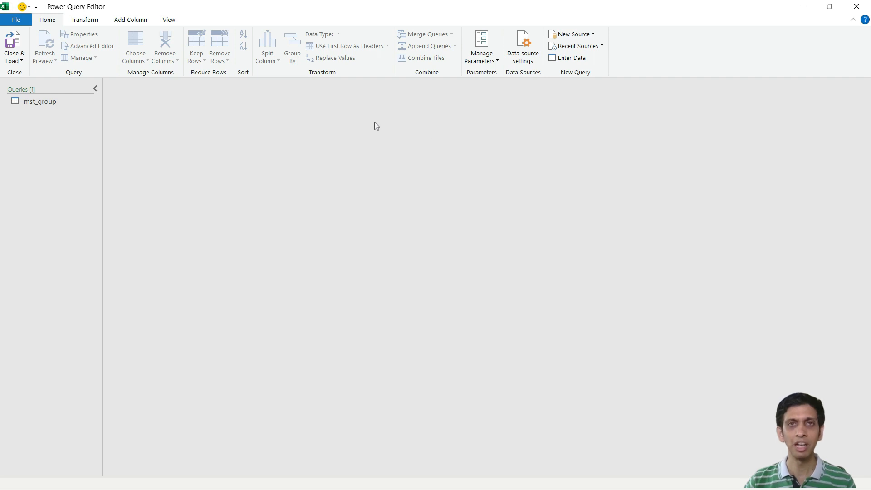
pyautogui.rightClick(33, 126)
pyautogui.moveTo(76, 145)
pyautogui.moveTo(146, 145)
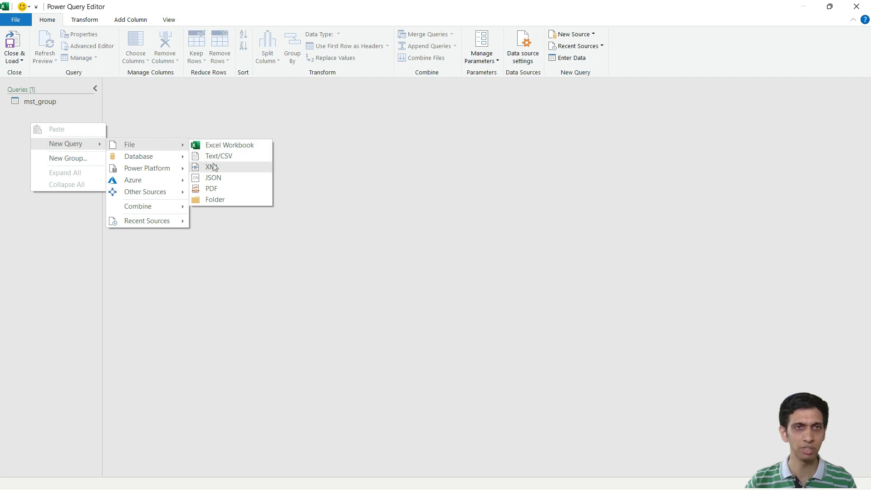
pyautogui.click(229, 156)
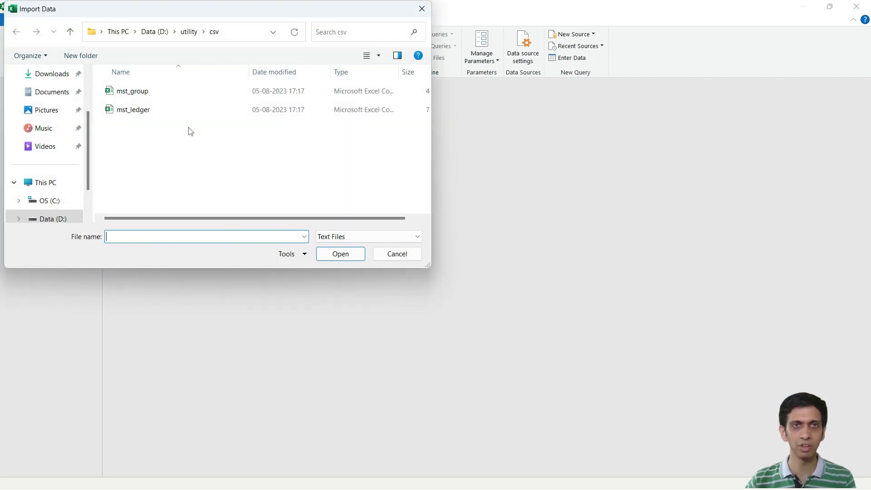
pyautogui.doubleClick(136, 113)
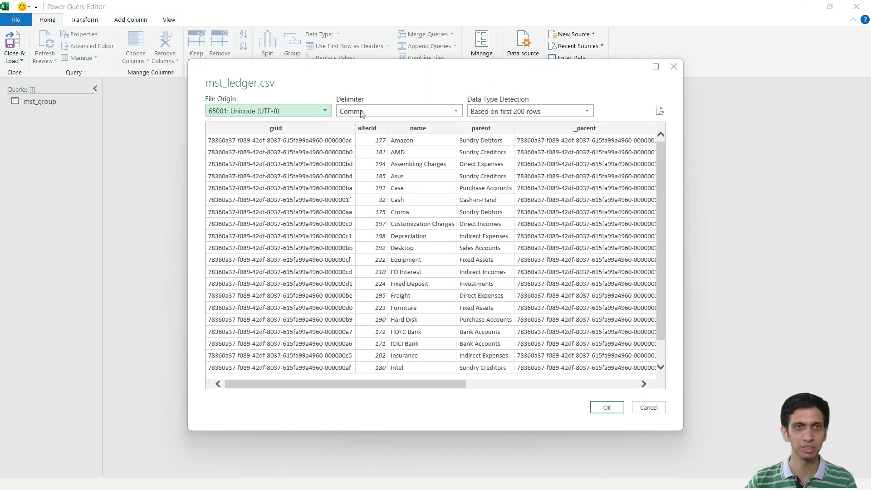
pyautogui.click(607, 407)
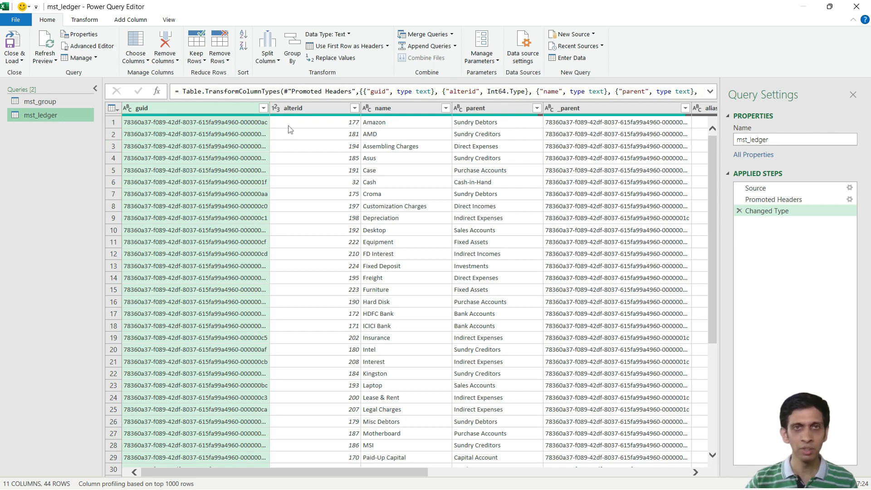
# Step: Remove the guid, alterid, _parent and alias columns from the mst_ledger query
pyautogui.click(316, 146)
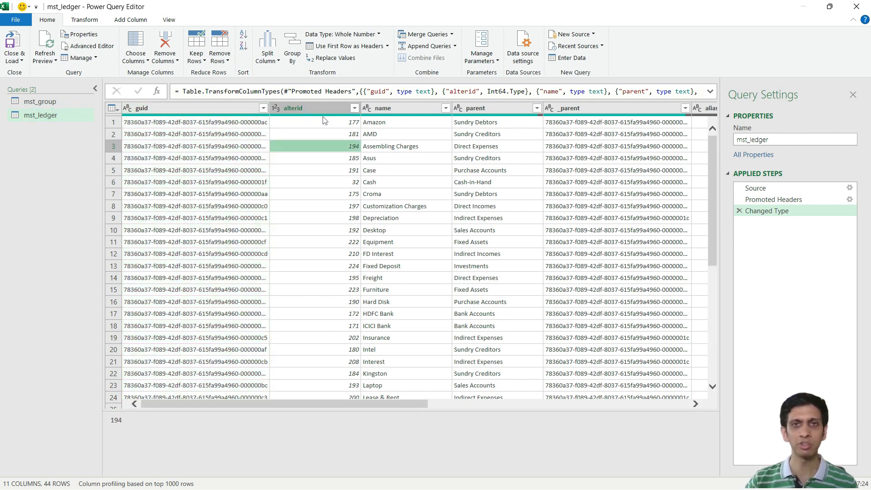
pyautogui.click(190, 108)
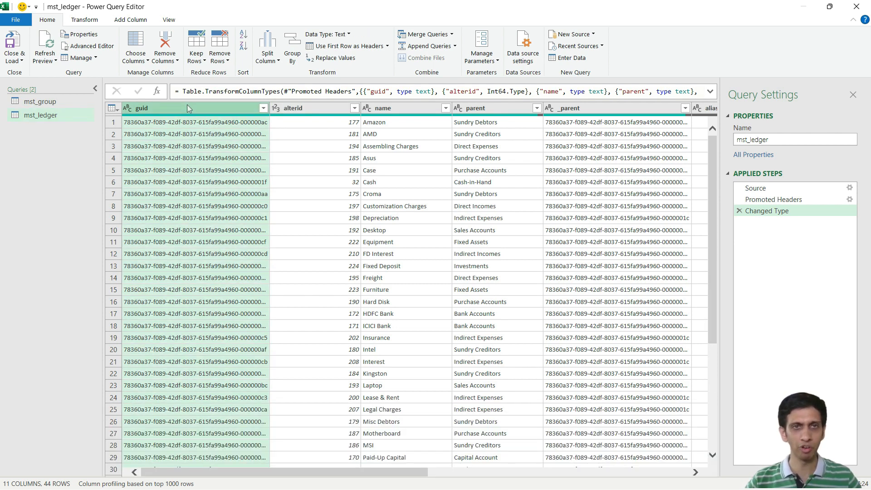
pyautogui.hotkey('shift', 'Right')
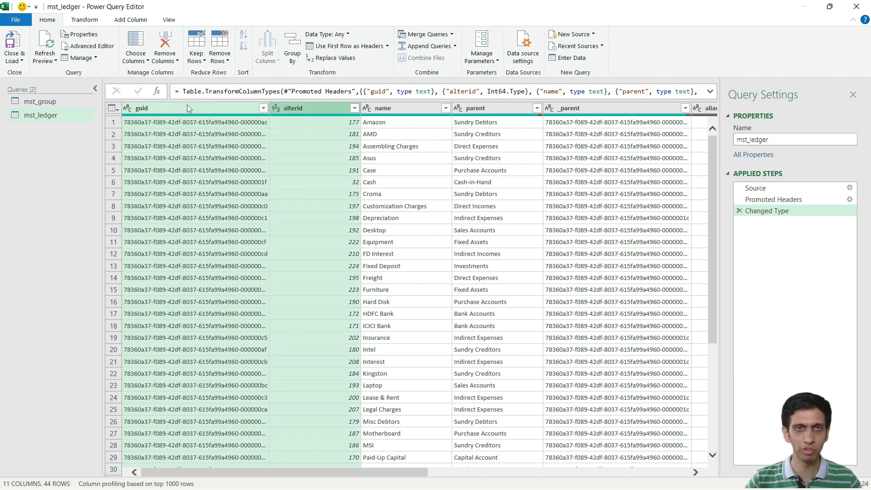
pyautogui.press('Delete')
pyautogui.click(392, 108)
pyautogui.hotkey('shift', 'Right')
pyautogui.press('Delete')
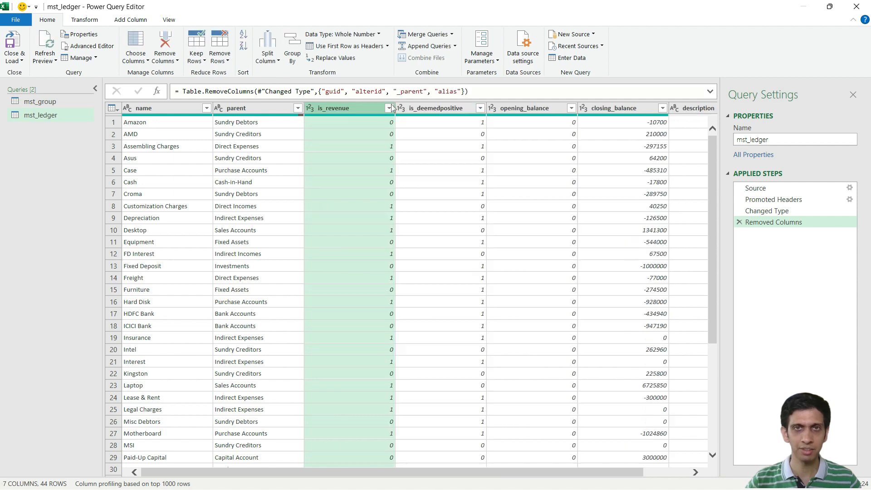
# Step: Examine the remaining columns of mst_ledger, including is_revenue, opening_balance and closing_balance
pyautogui.press('Right')
pyautogui.press('Right')
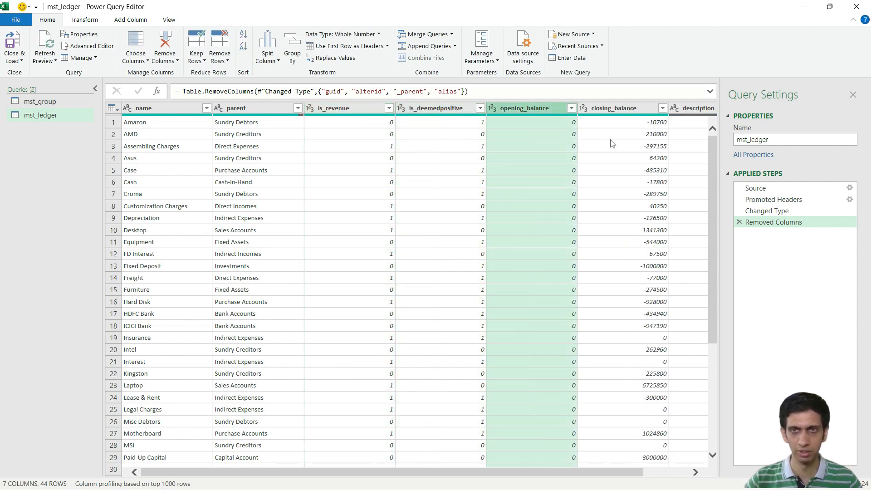
pyautogui.press('Right')
pyautogui.press('Right')
pyautogui.press('Left')
pyautogui.press('Left')
pyautogui.press('Left')
pyautogui.press('Left')
pyautogui.press('Left')
pyautogui.press('Left')
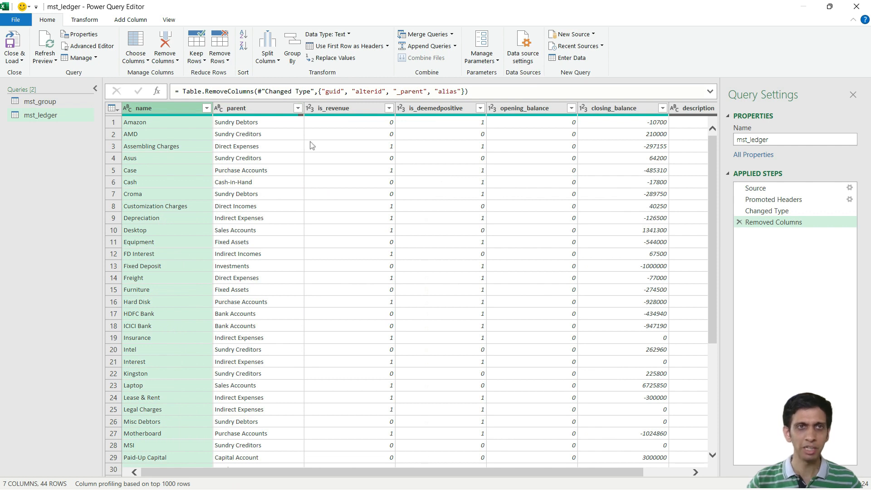
pyautogui.click(260, 146)
pyautogui.click(618, 171)
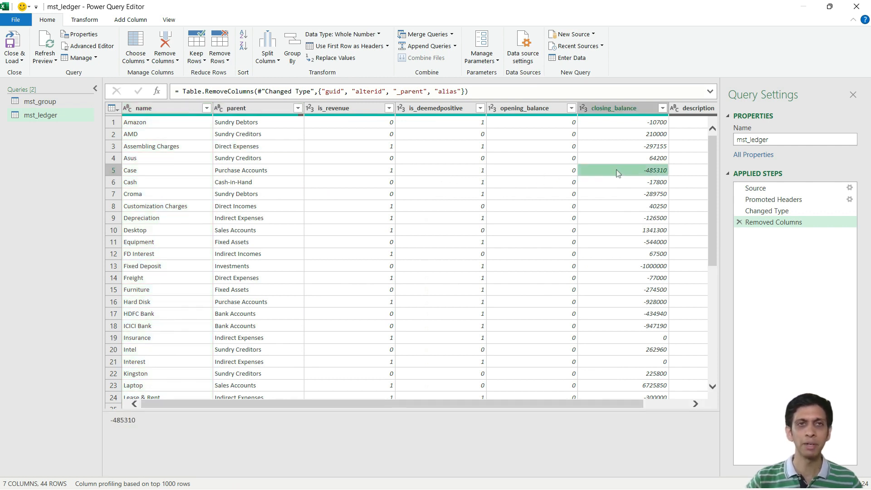
pyautogui.press('Left')
pyautogui.press('Left')
pyautogui.press('Left')
pyautogui.press('Left')
pyautogui.press('Left')
pyautogui.press('Right')
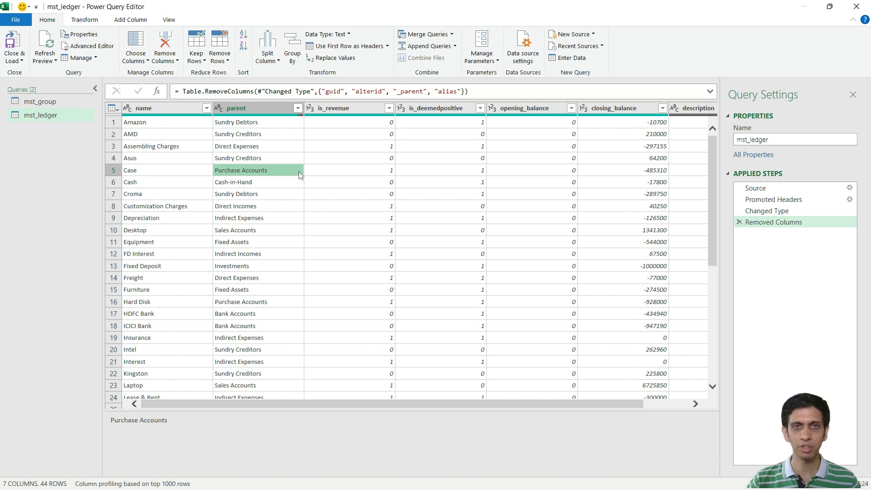
pyautogui.click(333, 175)
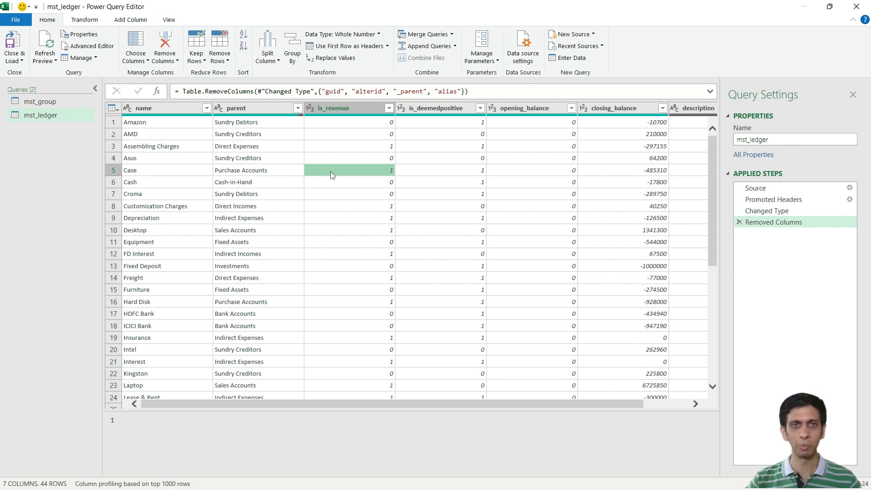
pyautogui.click(343, 136)
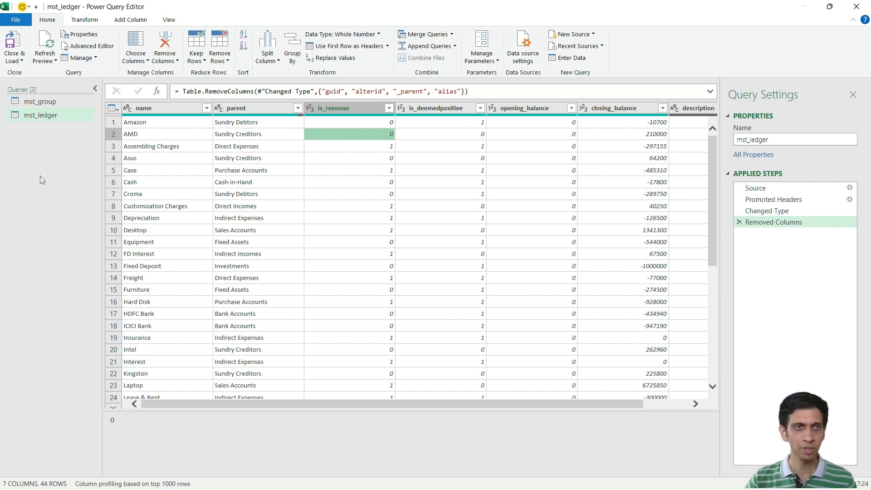
# Step: Review the name and parent columns of mst_ledger to see how each ledger relates to its group
pyautogui.press('Right')
pyautogui.press('Left')
pyautogui.press('Left')
pyautogui.press('Left')
pyautogui.press('Left')
pyautogui.press('Right')
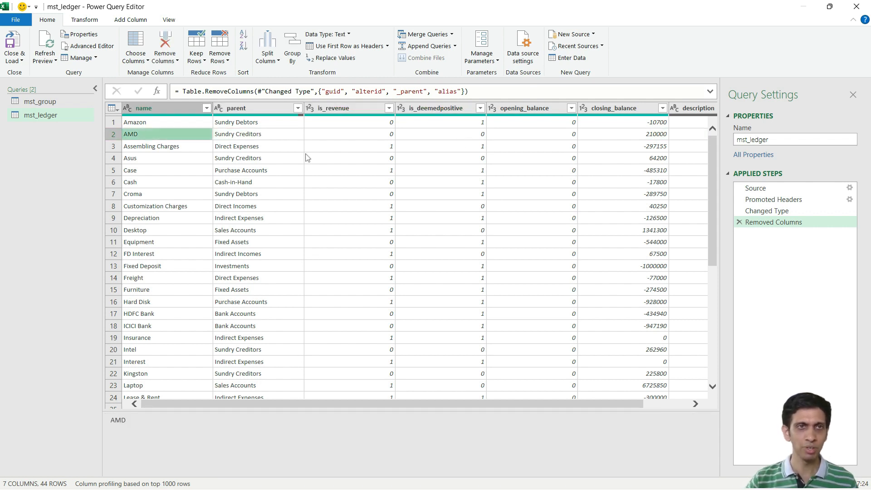
pyautogui.click(254, 158)
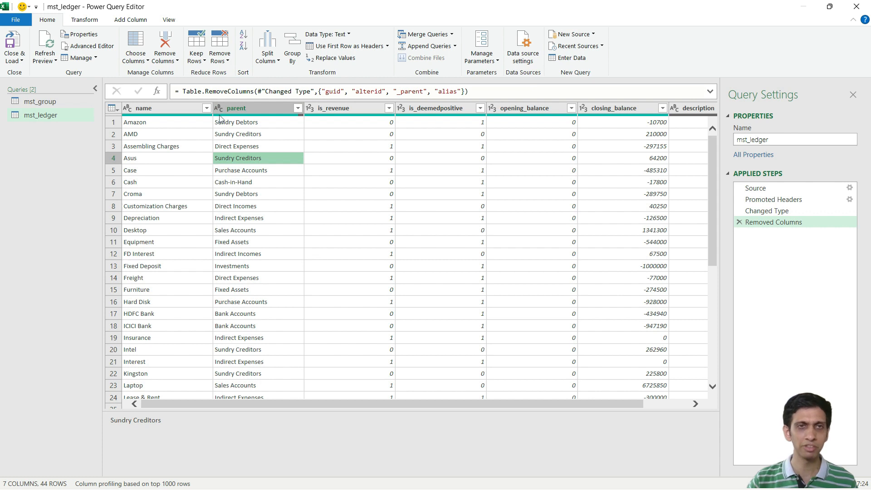
pyautogui.click(235, 133)
pyautogui.click(247, 108)
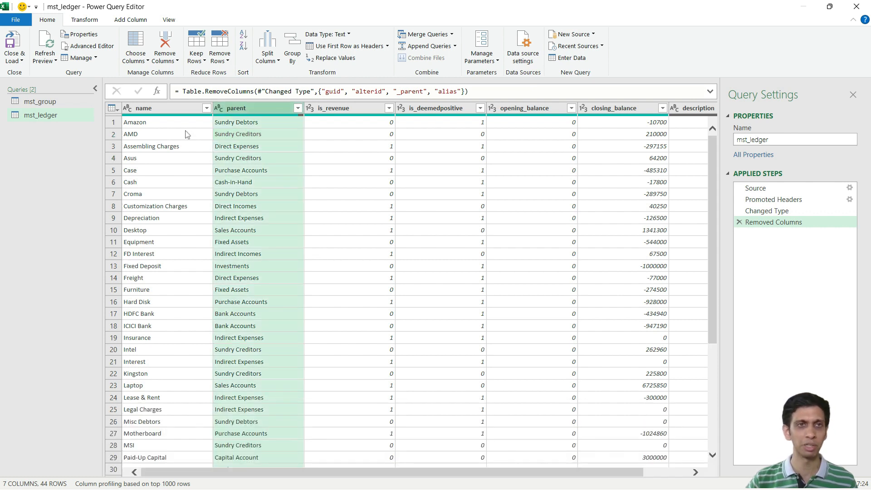
pyautogui.click(187, 134)
pyautogui.click(263, 110)
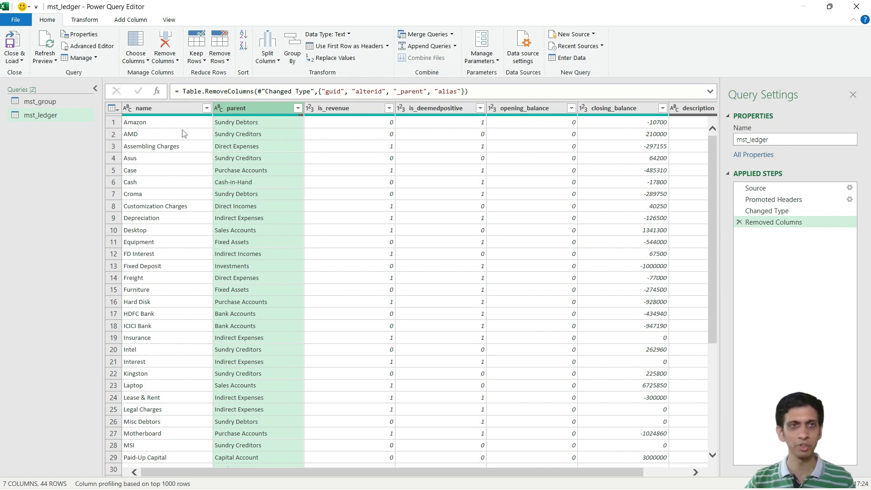
pyautogui.click(184, 134)
pyautogui.click(258, 111)
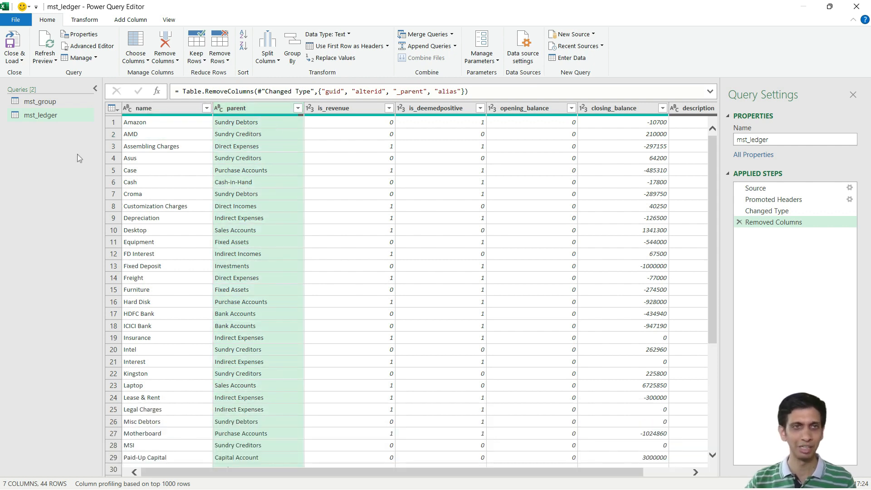
# Step: Compare the name column of mst_group with the parent column of mst_ledger as the matching fields
pyautogui.click(53, 105)
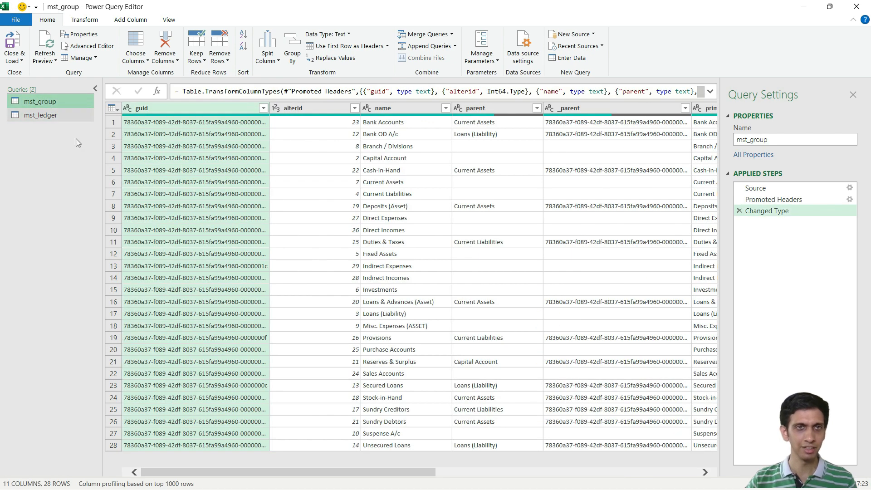
pyautogui.click(285, 165)
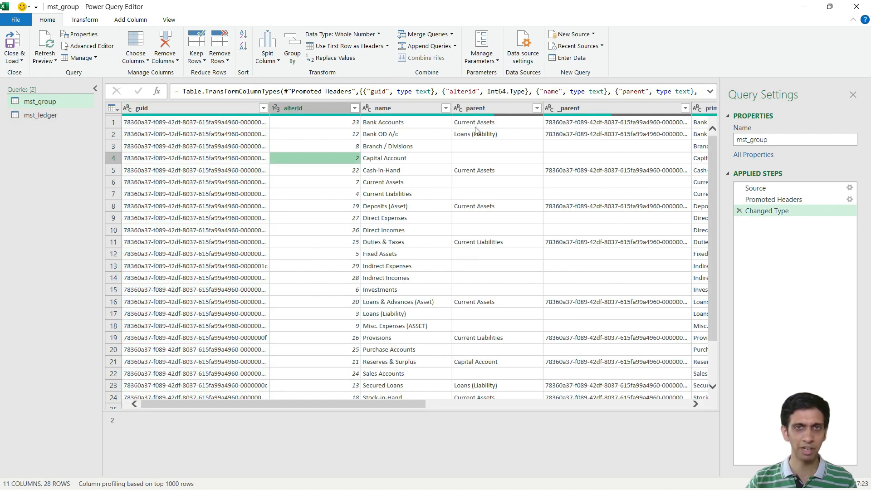
pyautogui.click(386, 110)
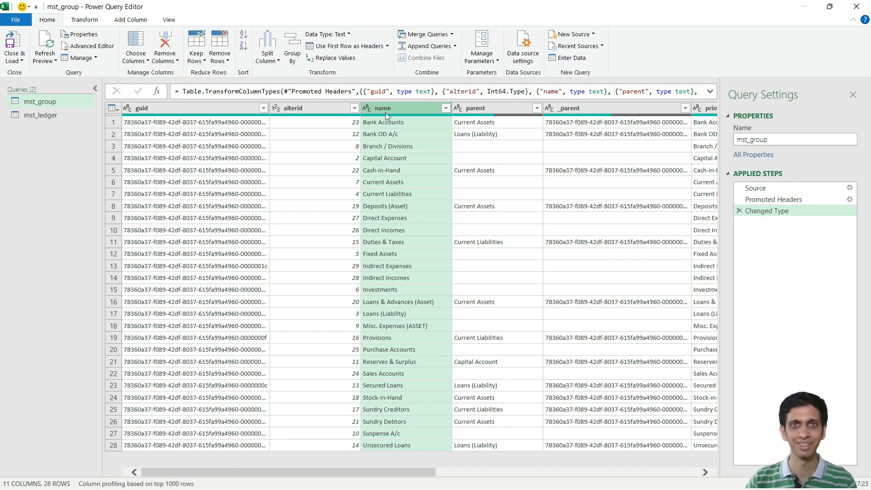
pyautogui.click(20, 116)
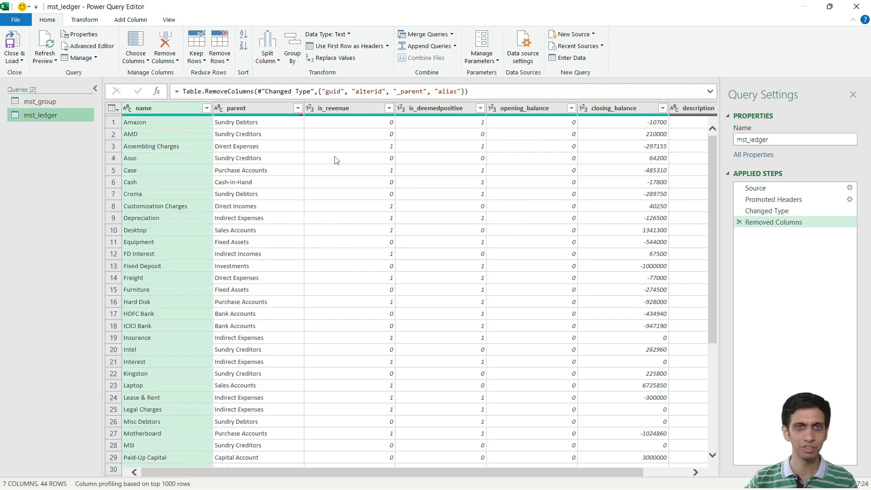
pyautogui.click(349, 147)
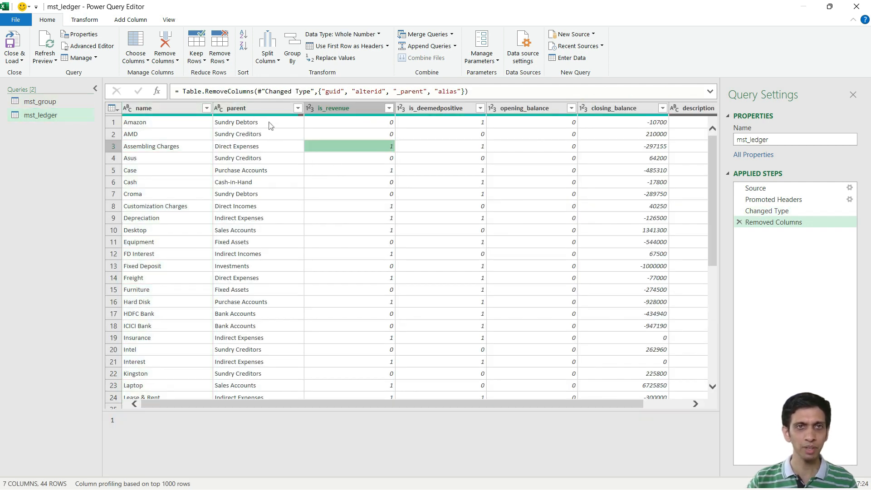
pyautogui.click(258, 111)
pyautogui.click(134, 159)
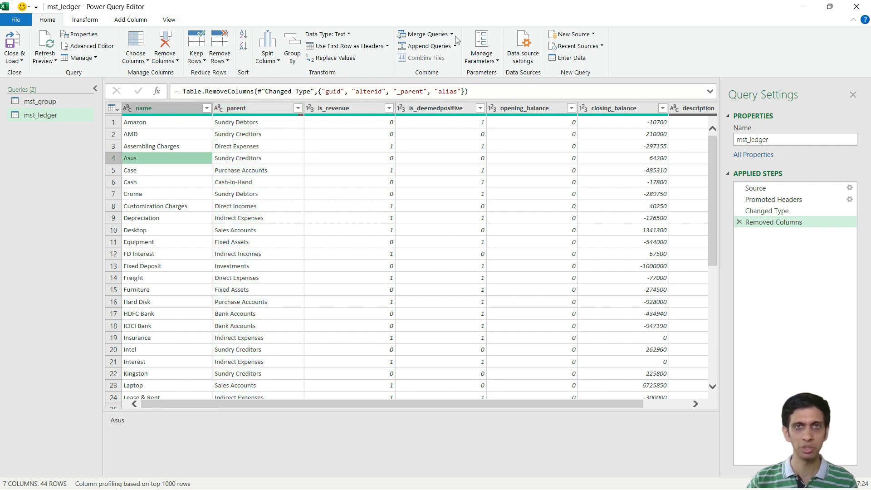
# Step: Merge mst_group into the mst_ledger query, matching parent to name with an Inner (only matching rows) join
pyautogui.click(430, 39)
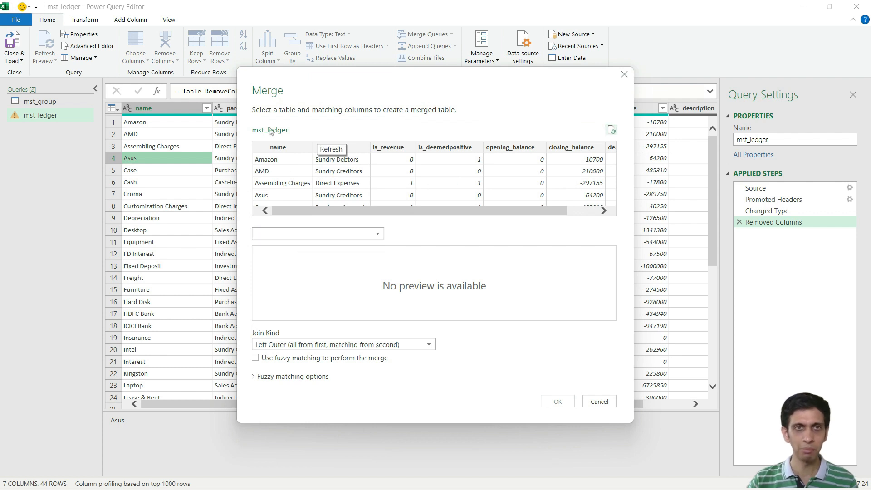
pyautogui.click(355, 240)
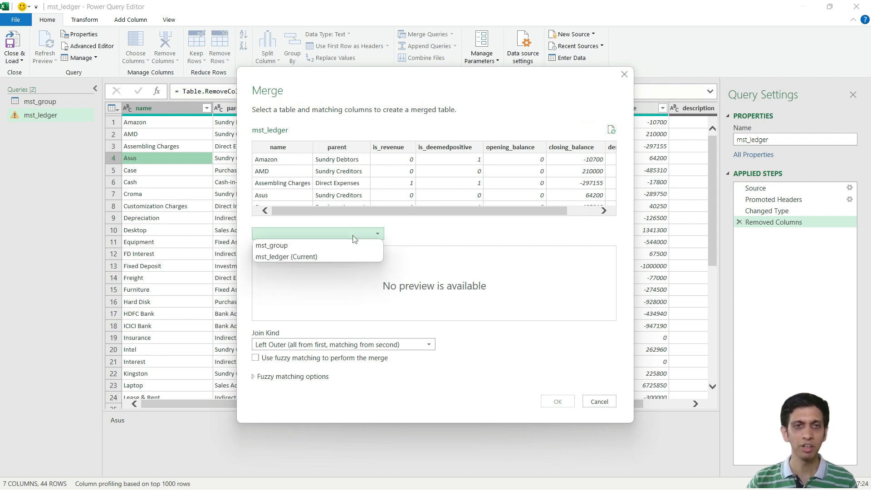
pyautogui.click(278, 246)
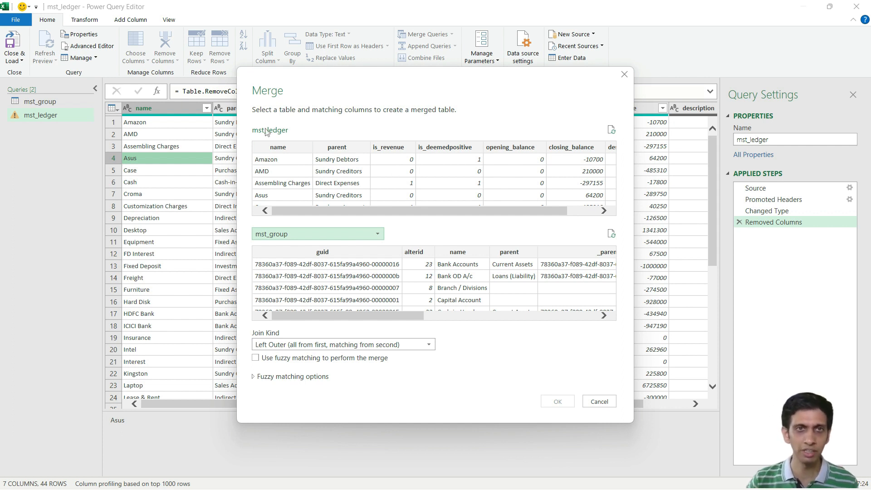
pyautogui.click(337, 149)
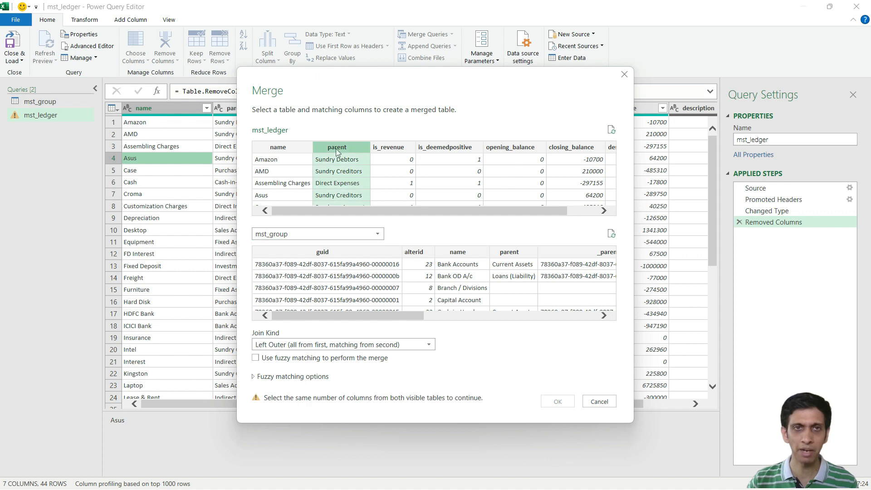
pyautogui.click(464, 254)
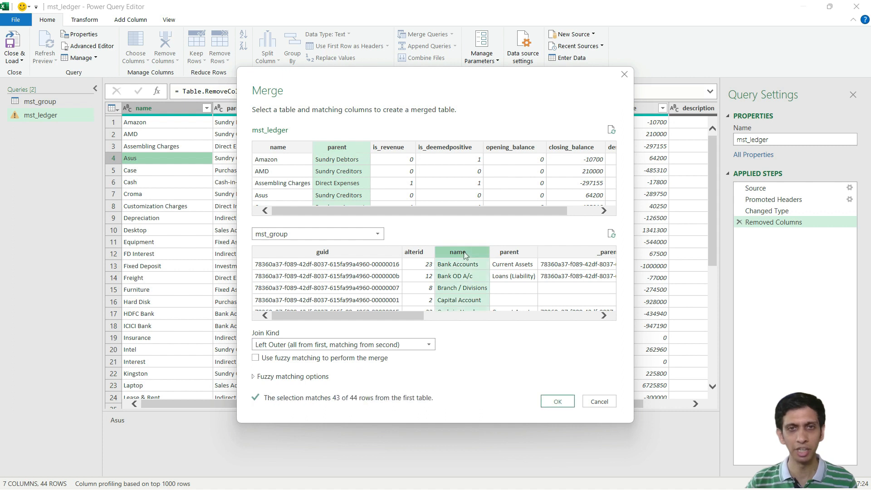
pyautogui.click(388, 345)
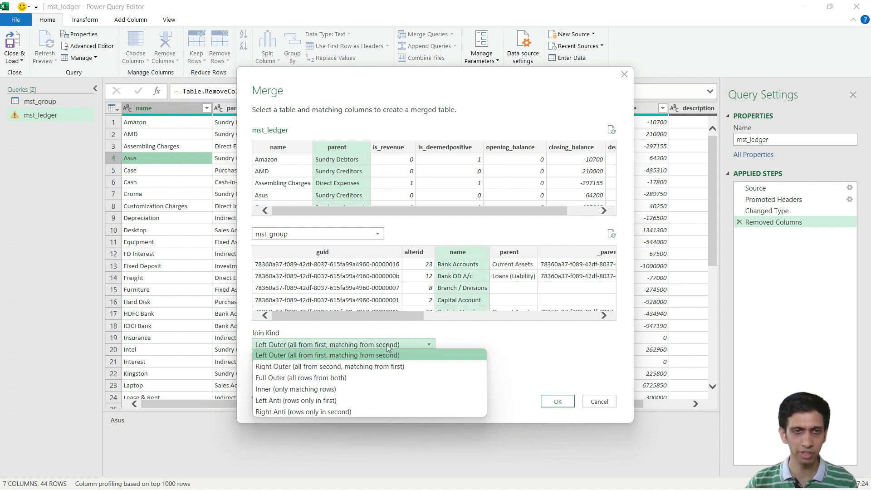
pyautogui.click(302, 390)
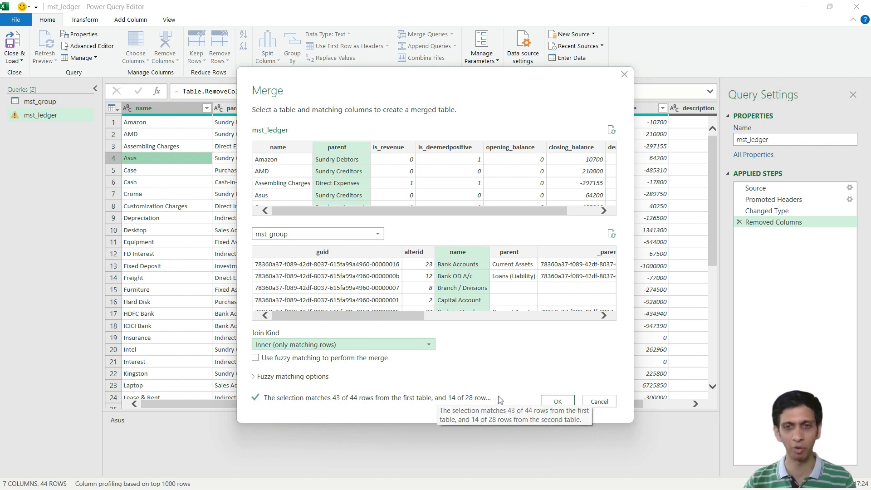
pyautogui.click(556, 402)
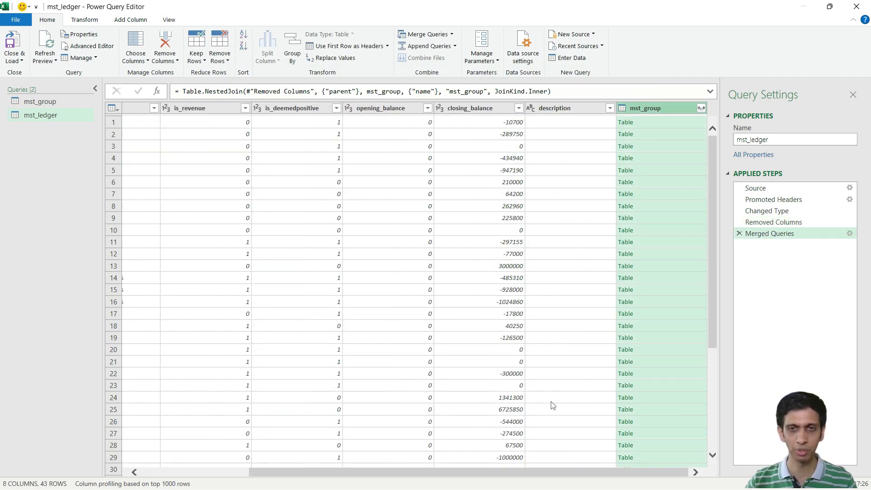
# Step: Expand the merged mst_group column to include only primary_group, without using the original column name as prefix
pyautogui.click(701, 109)
pyautogui.click(528, 296)
pyautogui.click(535, 154)
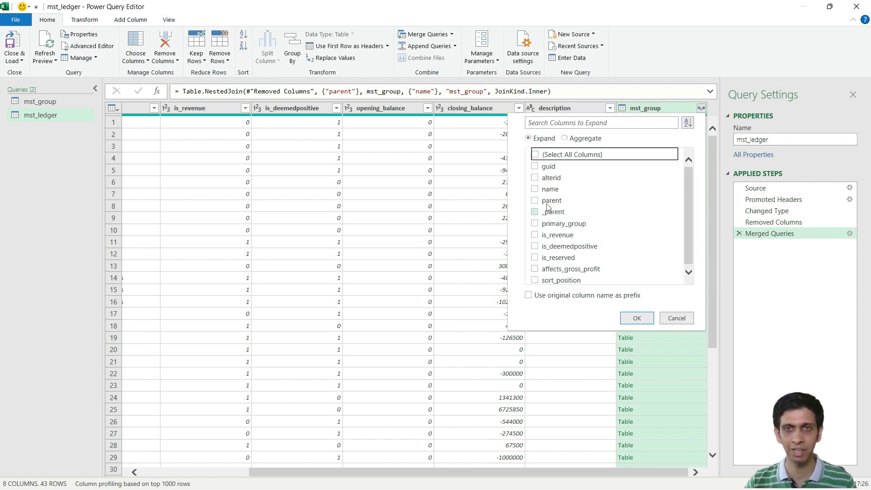
pyautogui.click(535, 223)
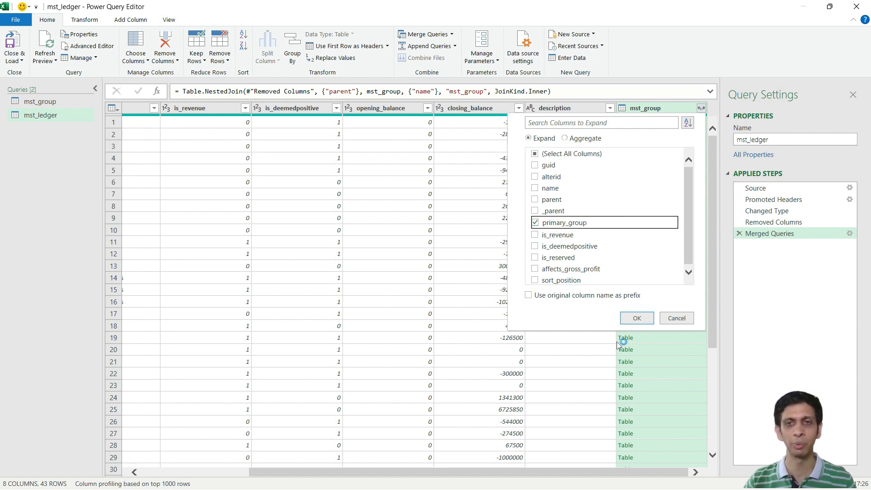
pyautogui.click(637, 319)
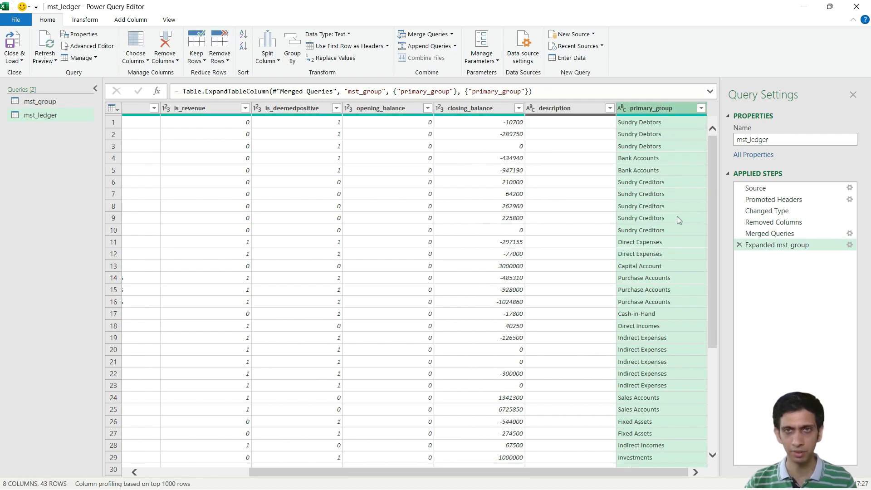
# Step: Review the expanded primary_group values alongside the name and parent columns of mst_ledger
pyautogui.click(662, 136)
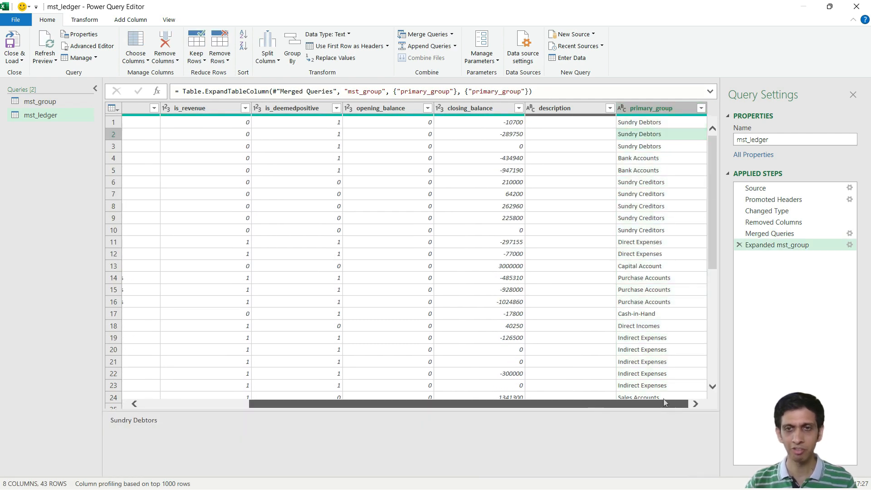
pyautogui.moveTo(592, 408); pyautogui.dragTo(647, 401)
pyautogui.click(678, 198)
pyautogui.scroll(-4, 678, 202)
pyautogui.scroll(3, 644, 318)
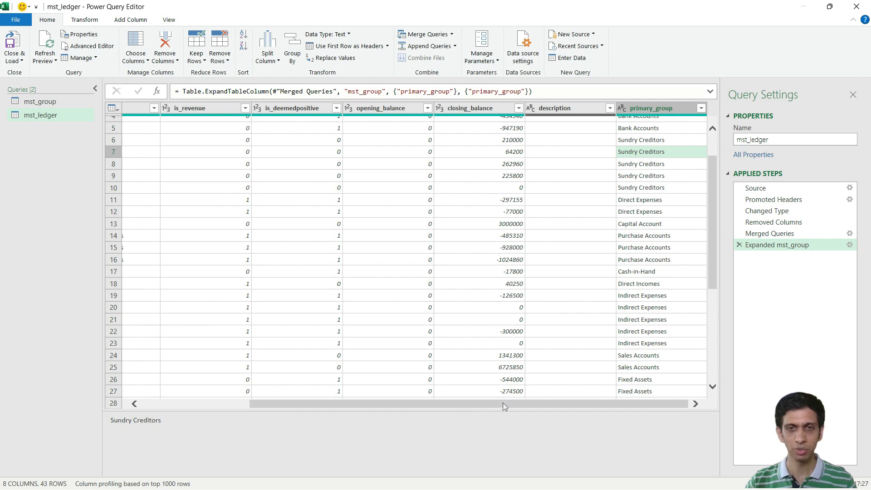
pyautogui.moveTo(504, 404); pyautogui.dragTo(396, 403)
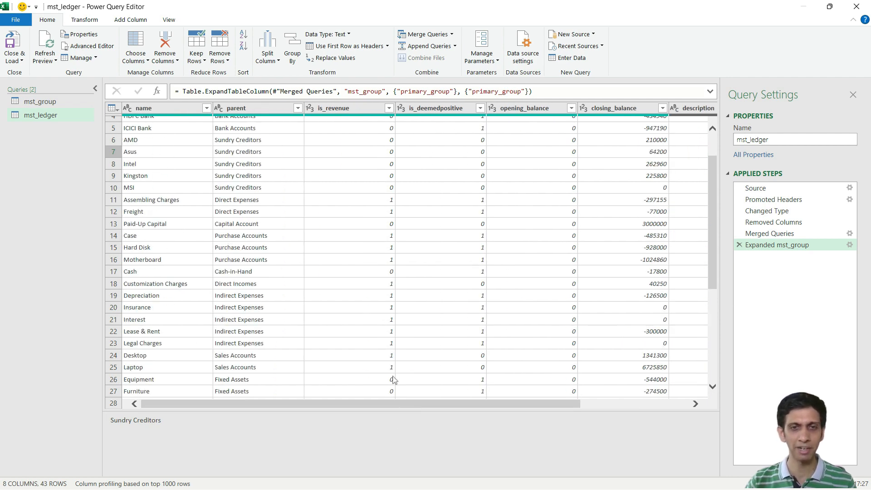
pyautogui.moveTo(417, 403); pyautogui.dragTo(325, 436)
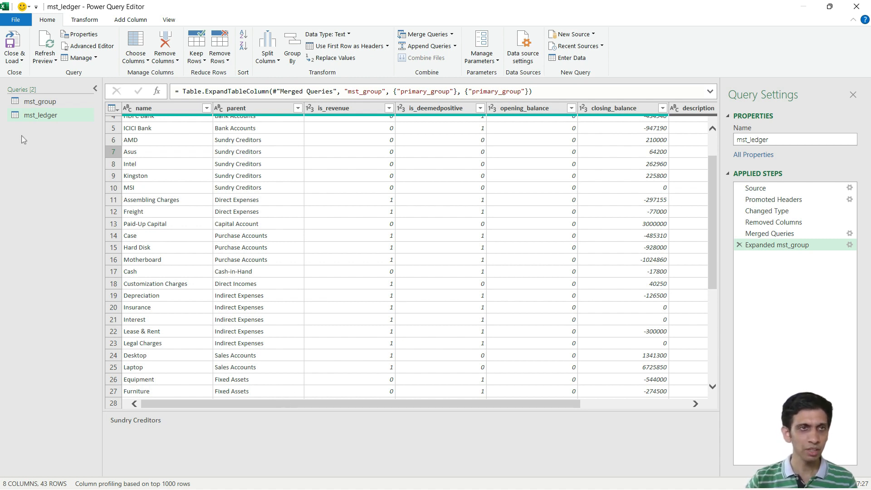
# Step: Close the query editor and load mst_ledger as a table into a new worksheet
pyautogui.click(31, 119)
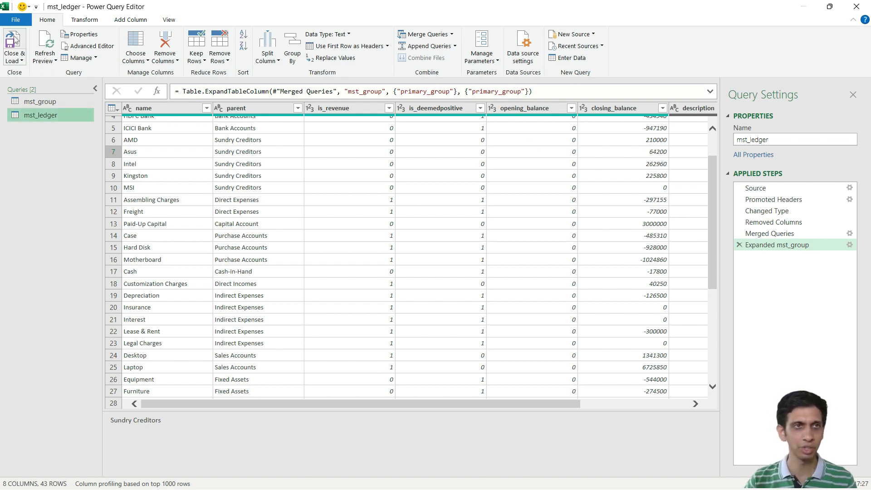
pyautogui.click(15, 59)
pyautogui.click(52, 85)
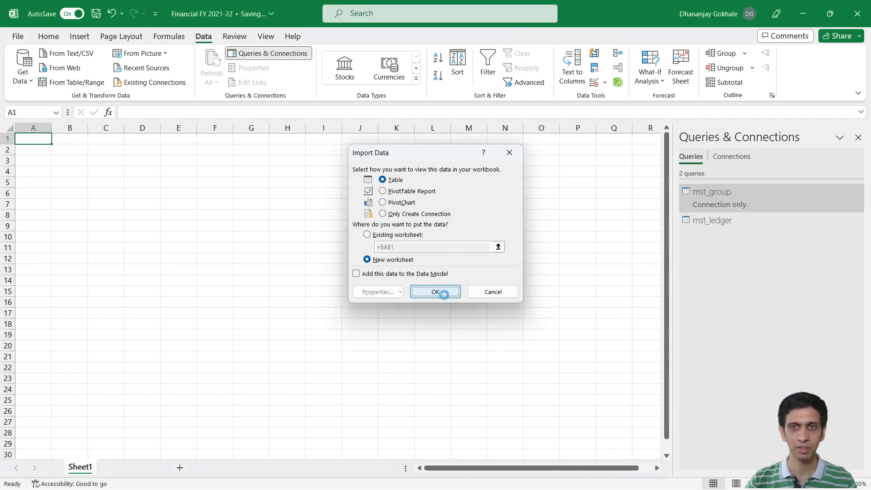
pyautogui.click(445, 297)
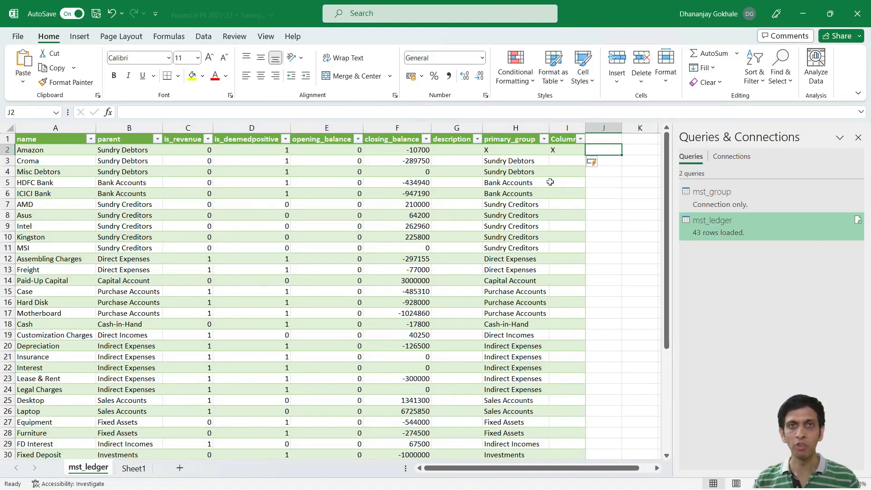
# Step: Format the whole closing_balance column with the Comma Style number format
pyautogui.click(404, 162)
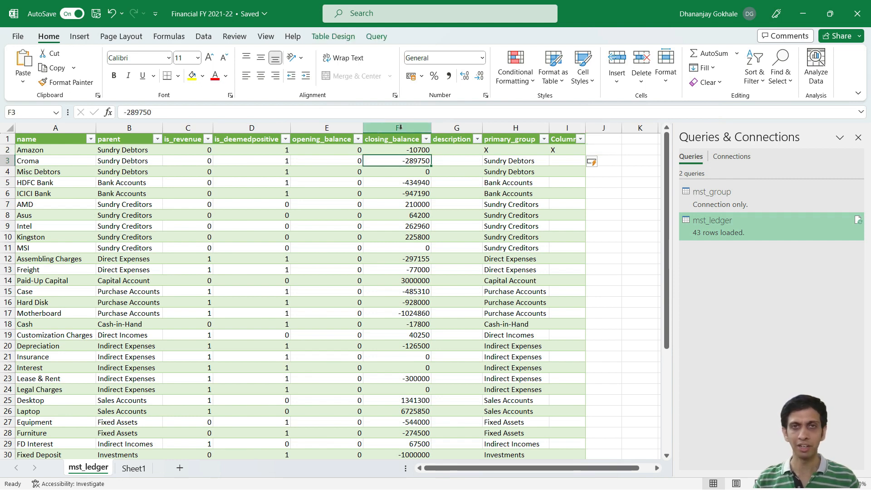
pyautogui.click(400, 128)
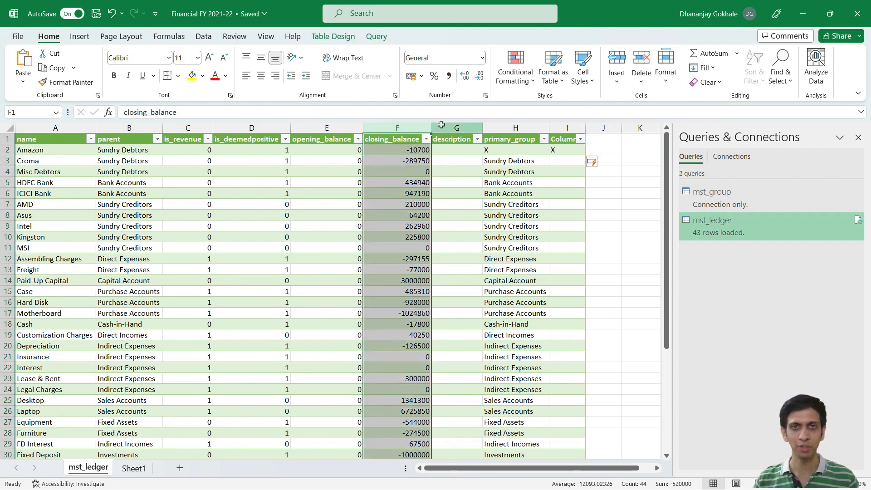
pyautogui.click(449, 76)
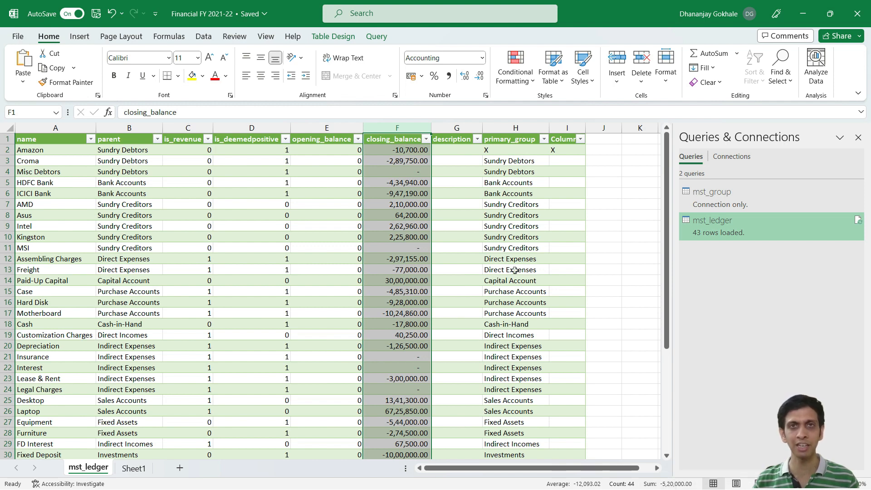
# Step: Switch to TallyPrime to check Closing Stock in the Profit & Loss A/c report, and return to the Excel workbook
pyautogui.hotkey('alt', 'Tab')
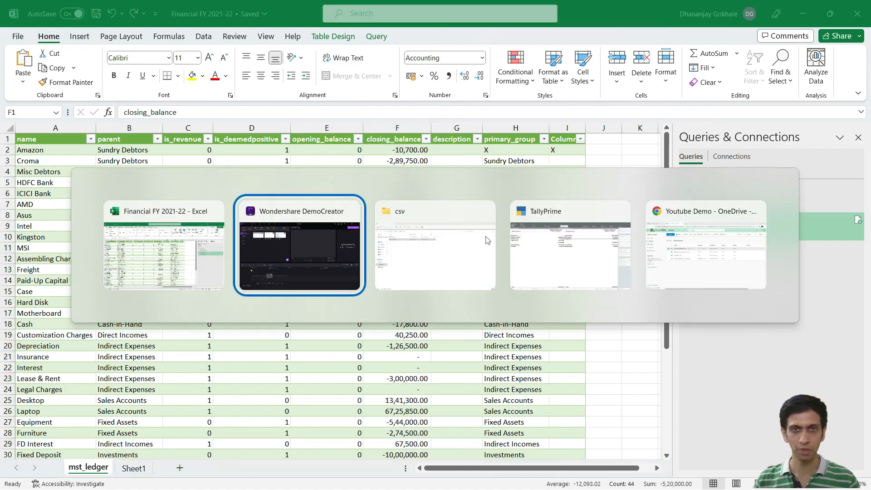
pyautogui.click(566, 255)
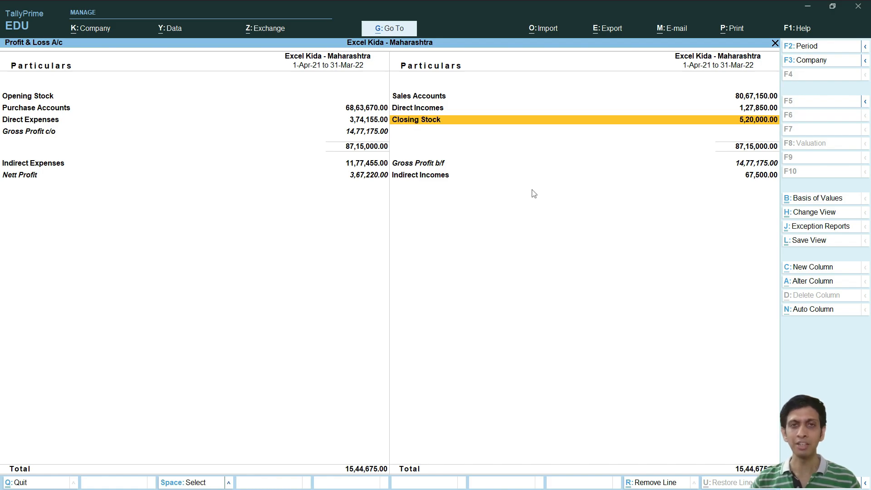
pyautogui.hotkey('alt', 'Tab')
# Step: Filter the parent column of the mst_ledger table to Stock-in-Hand and check that ledger's closing_balance
pyautogui.press('Left')
pyautogui.press('Left')
pyautogui.press('Left')
pyautogui.press('Left')
pyautogui.press('Left')
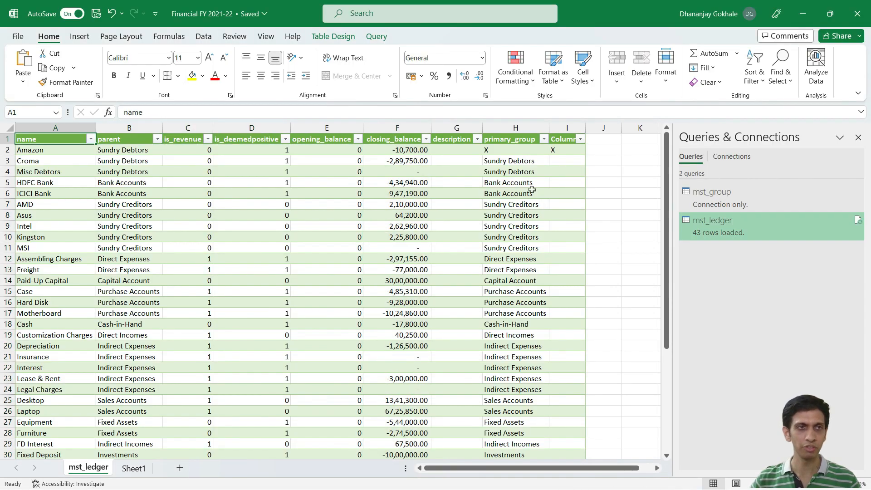
pyautogui.press('Right')
pyautogui.hotkey('alt', 'Down')
pyautogui.press('Escape')
pyautogui.hotkey('alt', 'Down')
pyautogui.press('Tab')
pyautogui.press('Tab')
pyautogui.press('Tab')
pyautogui.press('space')
pyautogui.press('s')
pyautogui.press('s')
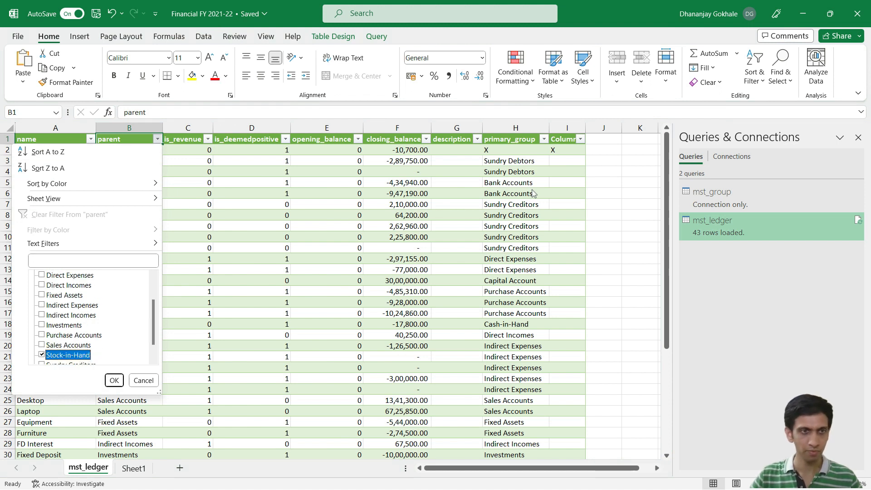
pyautogui.press('space')
pyautogui.press('Return')
pyautogui.press('Down')
pyautogui.press('Right')
pyautogui.press('Right')
pyautogui.press('Right')
pyautogui.press('Right')
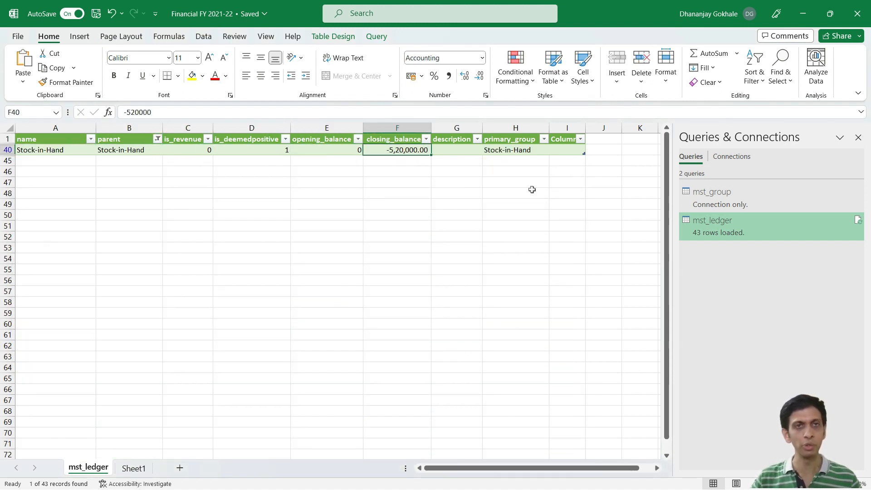
# Step: Clear the filter from the parent column of the mst_ledger table
pyautogui.press('Left')
pyautogui.press('Left')
pyautogui.press('Left')
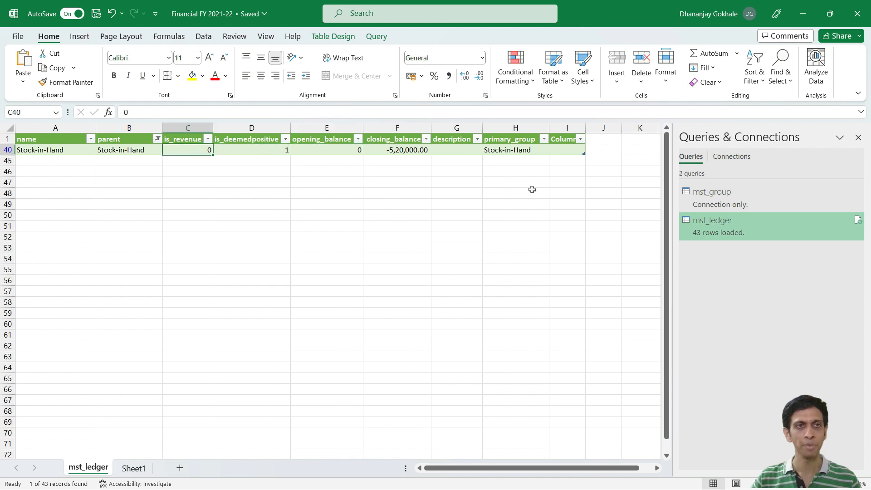
pyautogui.press('Left')
pyautogui.press('Up')
pyautogui.hotkey('alt', 'Down')
pyautogui.press('c')
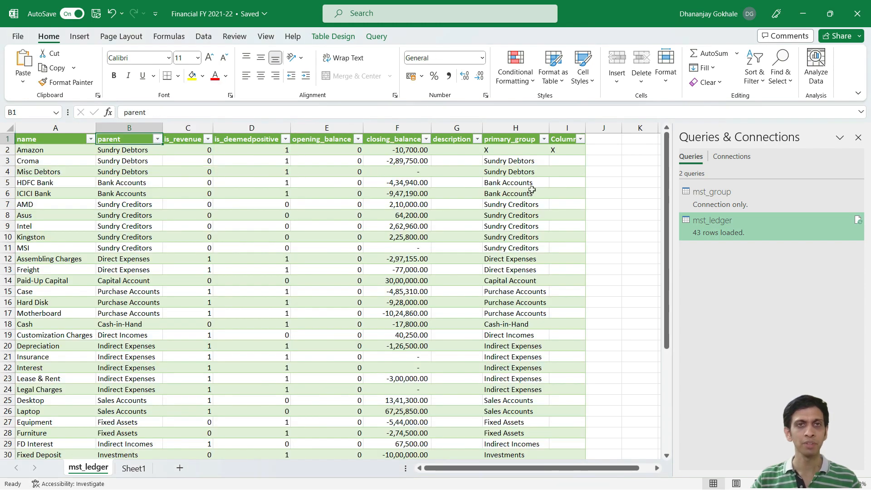
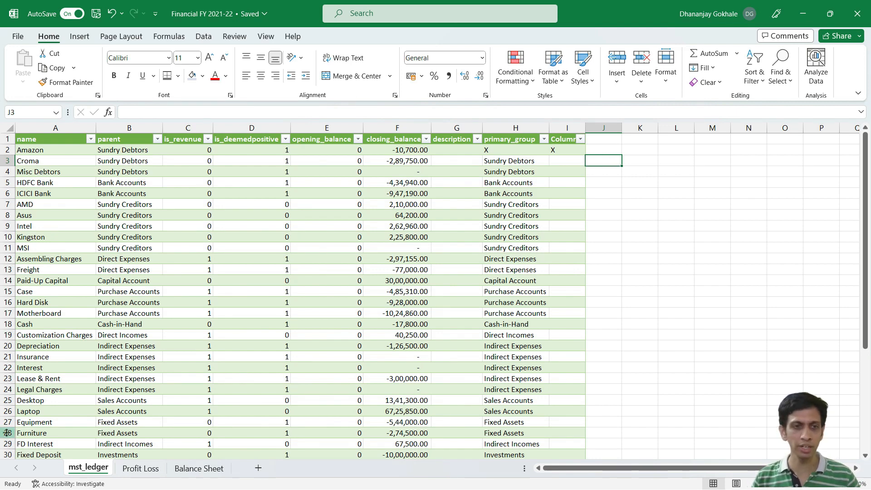
# Step: Open the Profit Loss sheet and examine its layout from Sales and Cost of Goods Sold down to Depreciation, Interest and EAT (Net Profit)
pyautogui.click(144, 470)
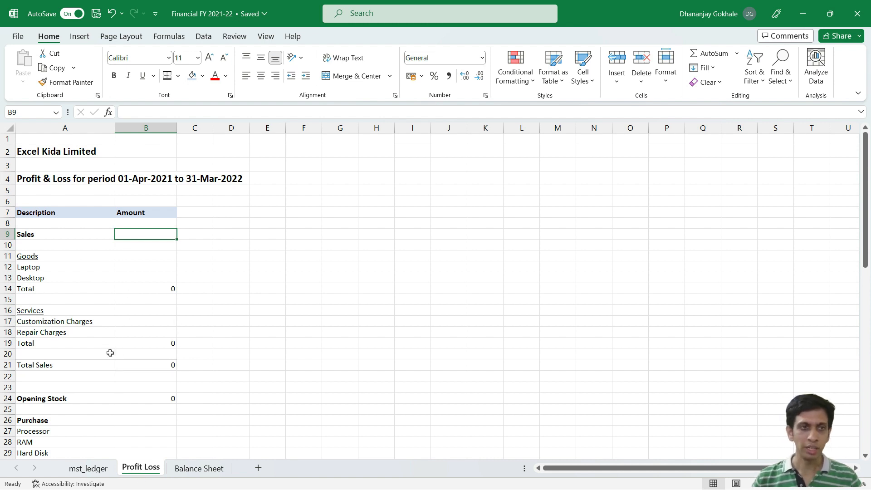
pyautogui.click(160, 271)
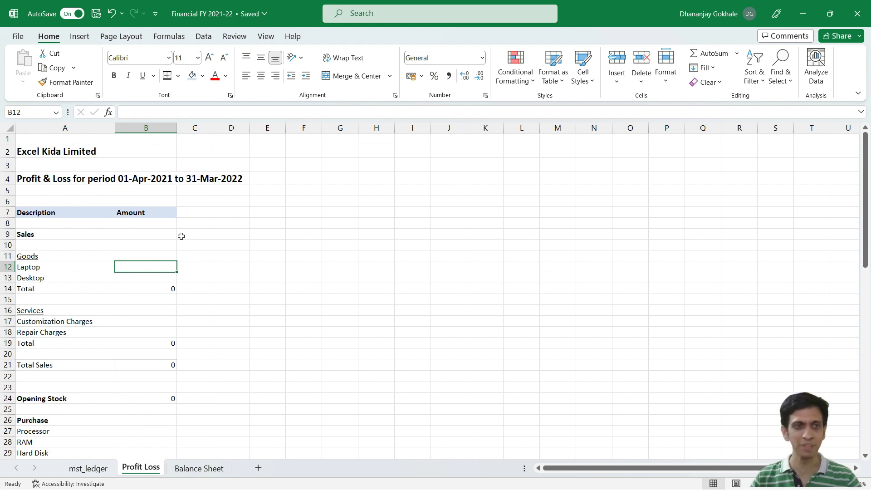
pyautogui.scroll(-5, 182, 236)
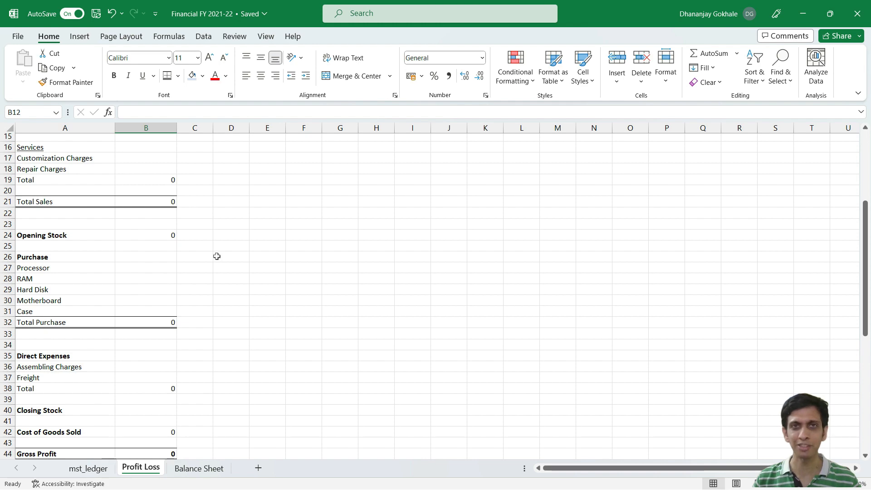
pyautogui.scroll(-3, 146, 282)
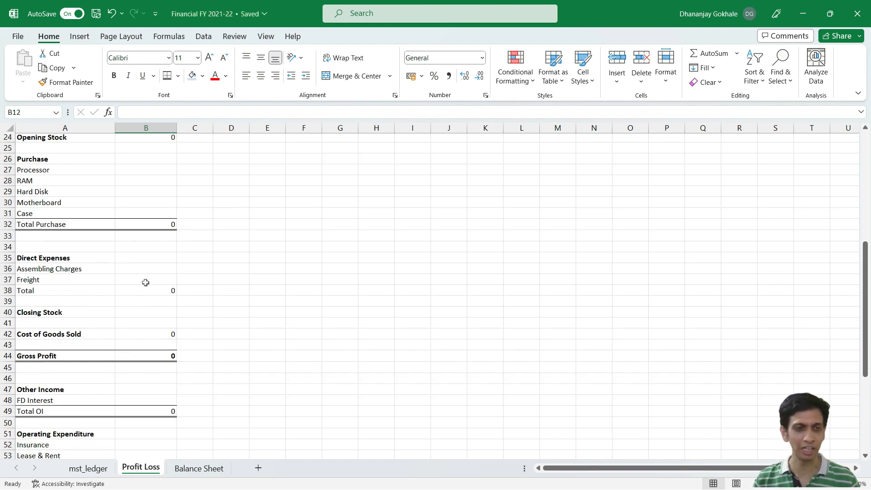
pyautogui.scroll(-2, 144, 284)
pyautogui.scroll(8, 140, 284)
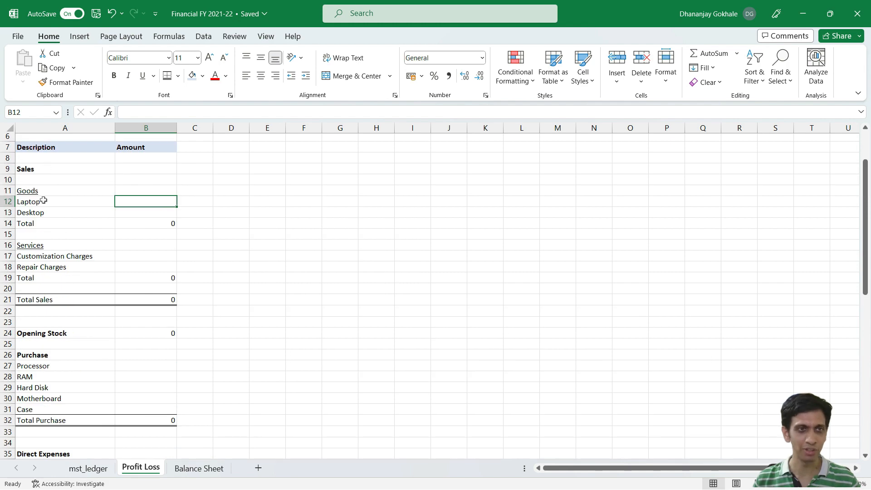
pyautogui.scroll(-1, 99, 290)
pyautogui.scroll(-1, 76, 295)
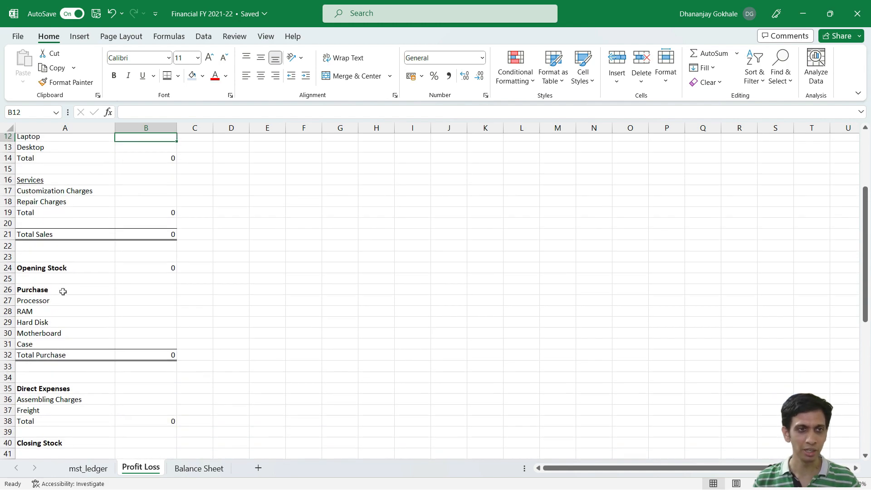
pyautogui.scroll(-2, 64, 324)
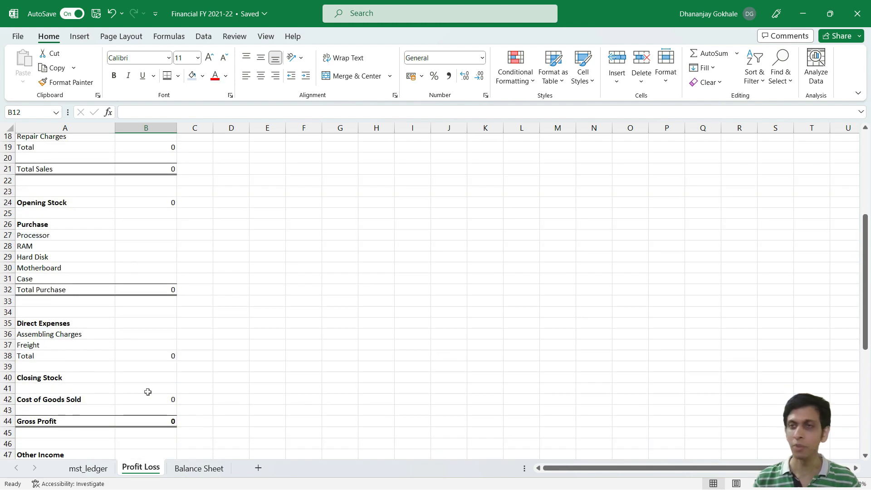
pyautogui.scroll(-4, 184, 386)
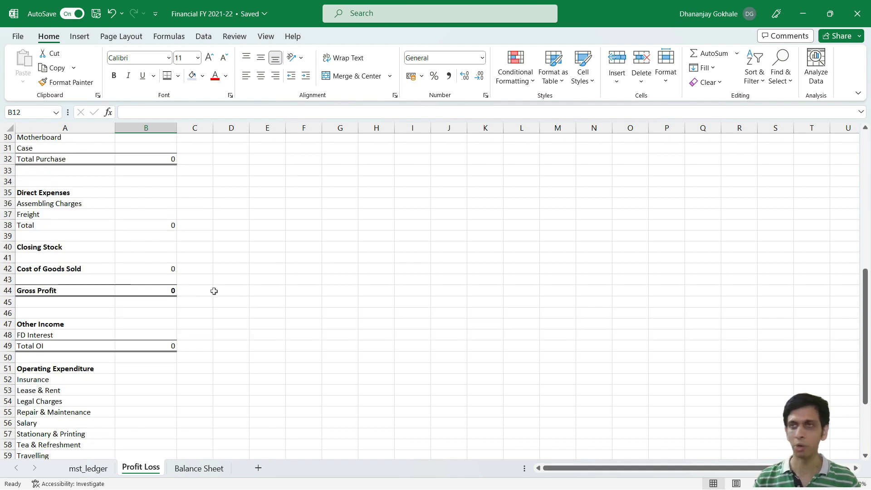
pyautogui.scroll(-1, 213, 293)
pyautogui.scroll(-5, 47, 382)
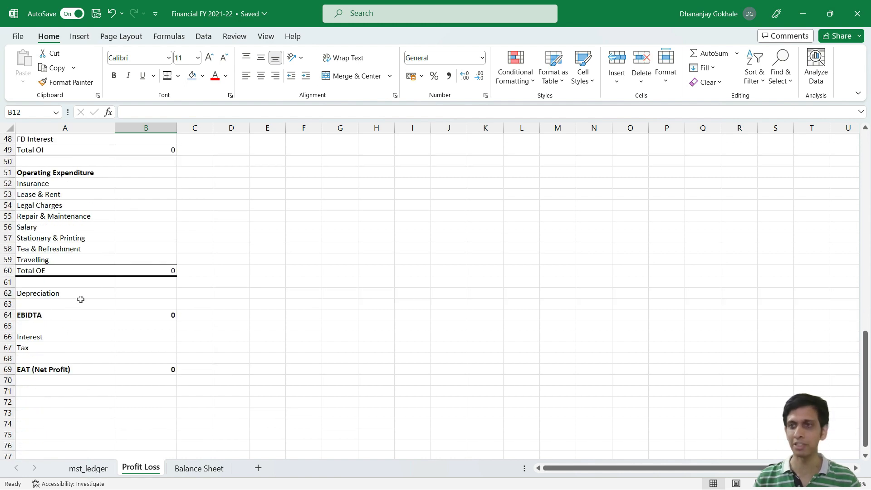
pyautogui.click(36, 296)
pyautogui.click(42, 340)
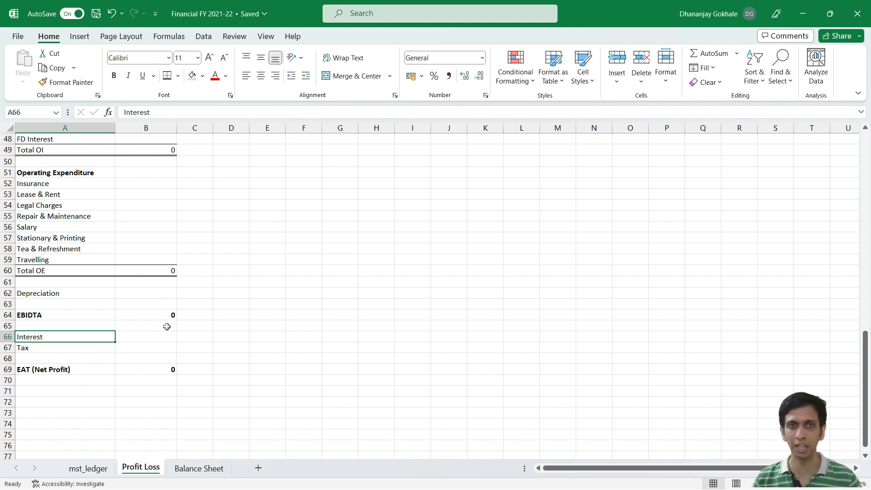
pyautogui.scroll(9, 159, 298)
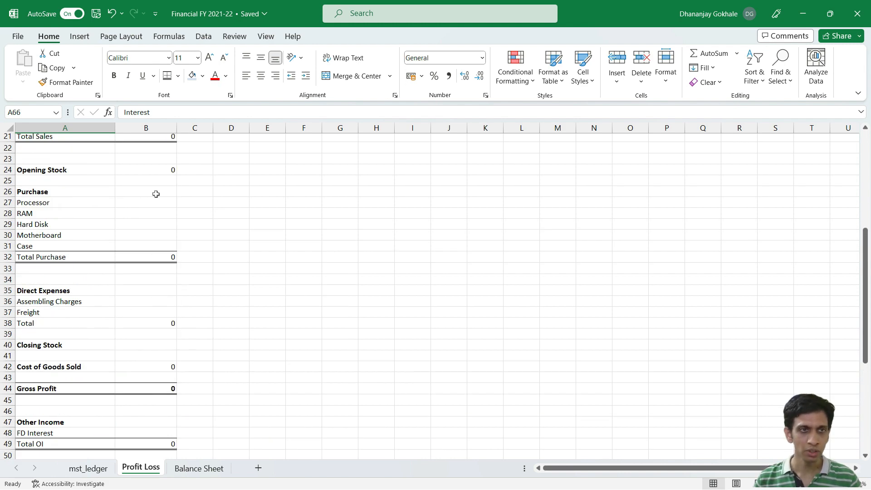
pyautogui.scroll(4, 155, 193)
pyautogui.scroll(3, 157, 194)
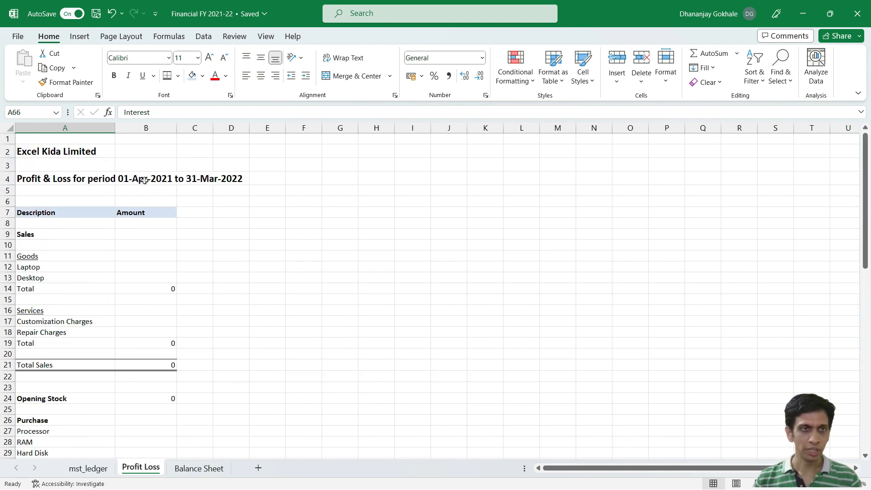
# Step: Check the mst_ledger sheet as the source for the Laptop and Desktop amounts, and return to cell B12 of the Profit Loss sheet
pyautogui.click(138, 268)
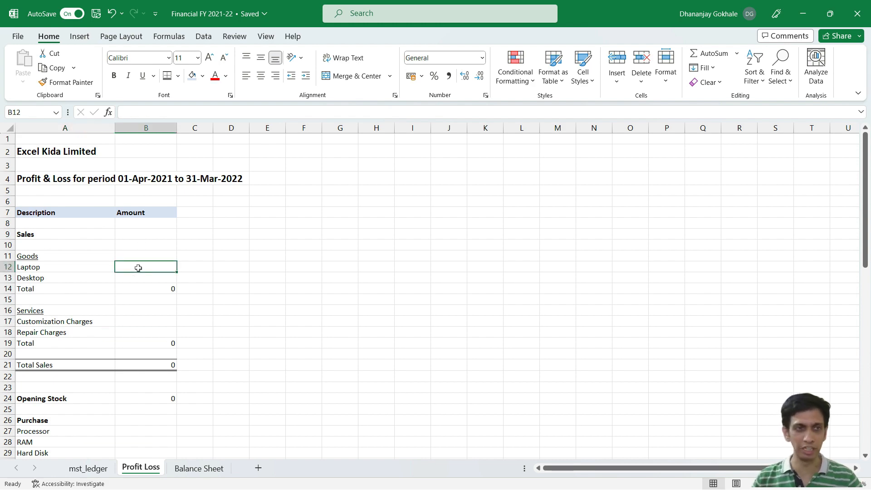
pyautogui.click(101, 468)
pyautogui.click(134, 470)
pyautogui.click(65, 277)
pyautogui.moveTo(42, 267); pyautogui.dragTo(166, 277)
pyautogui.click(151, 271)
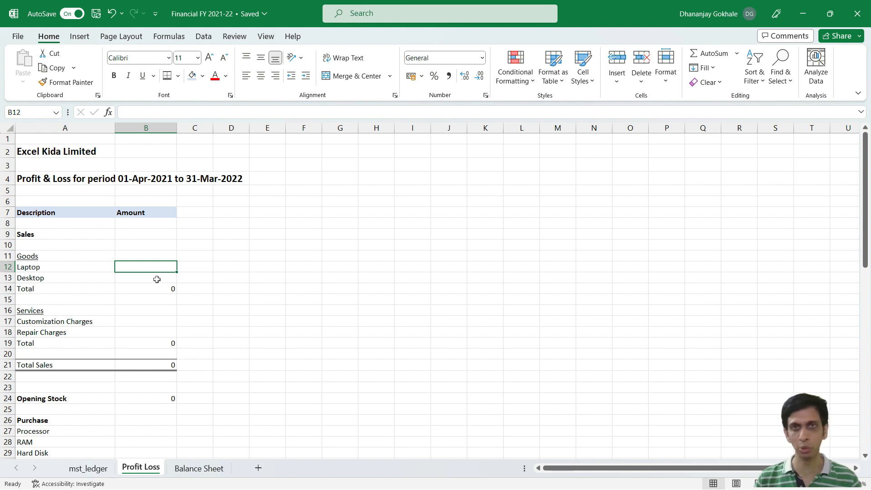
pyautogui.scroll(-5, 137, 276)
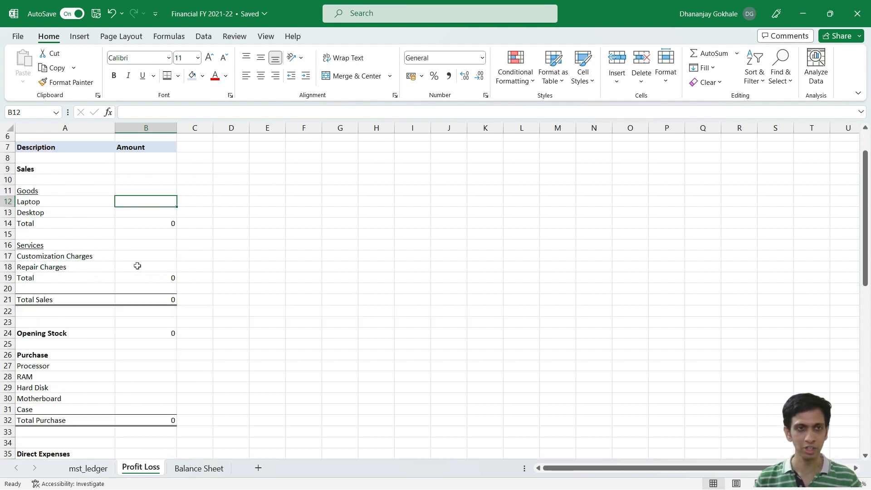
pyautogui.scroll(3, 137, 277)
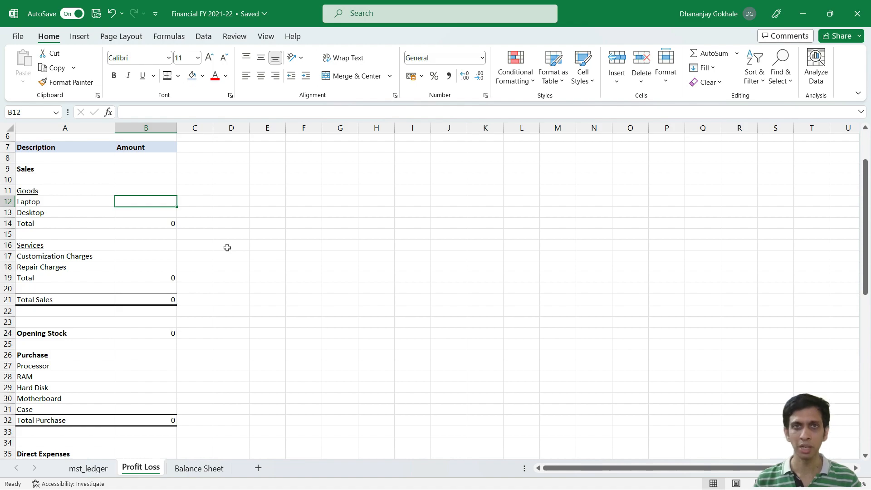
# Step: Switch to TallyPrime to check Nett Profit in the Profit & Loss A/c report, and return to the Excel workbook
pyautogui.hotkey('alt', 'Tab')
pyautogui.click(385, 249)
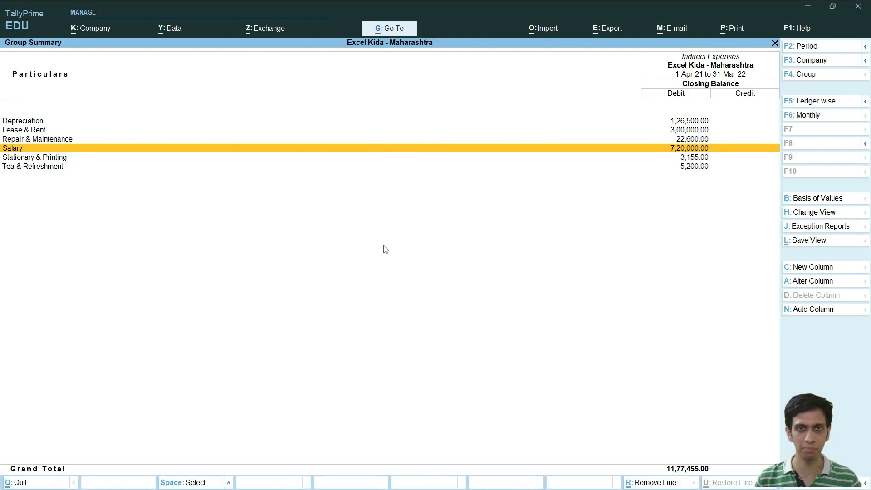
pyautogui.press('Escape')
pyautogui.press('Down')
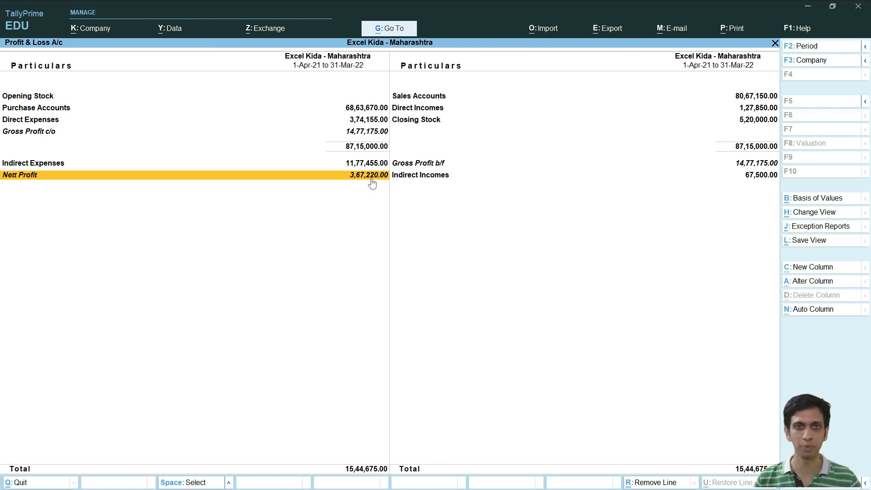
pyautogui.hotkey('alt', 'Tab')
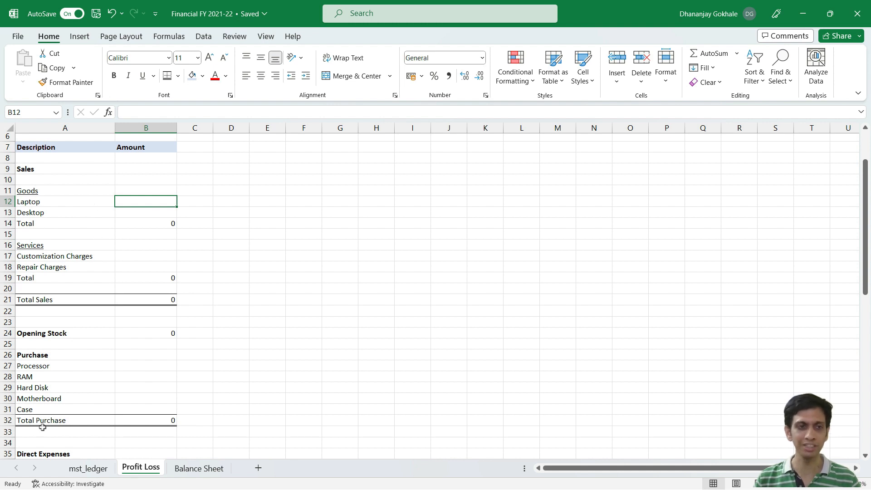
# Step: Start an XLOOKUP formula in Laptop's Amount cell B12 with A12 as the lookup value
pyautogui.click(47, 222)
pyautogui.click(53, 202)
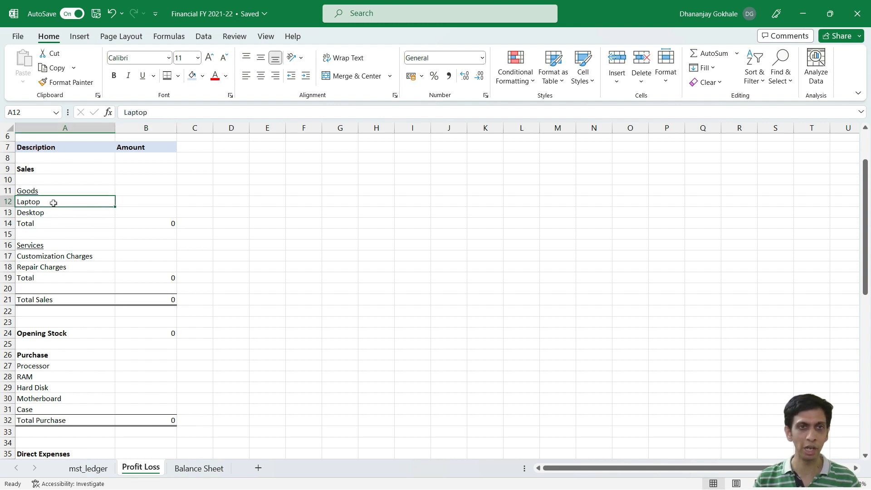
pyautogui.click(155, 201)
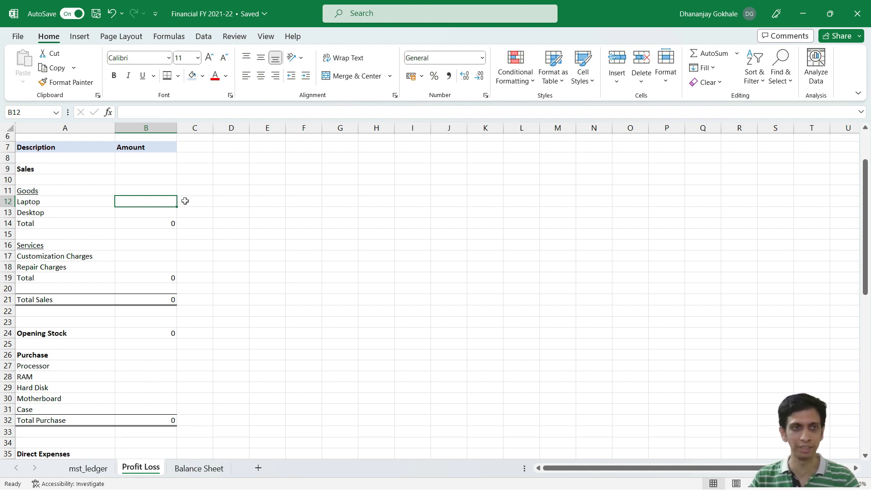
pyautogui.write('=')
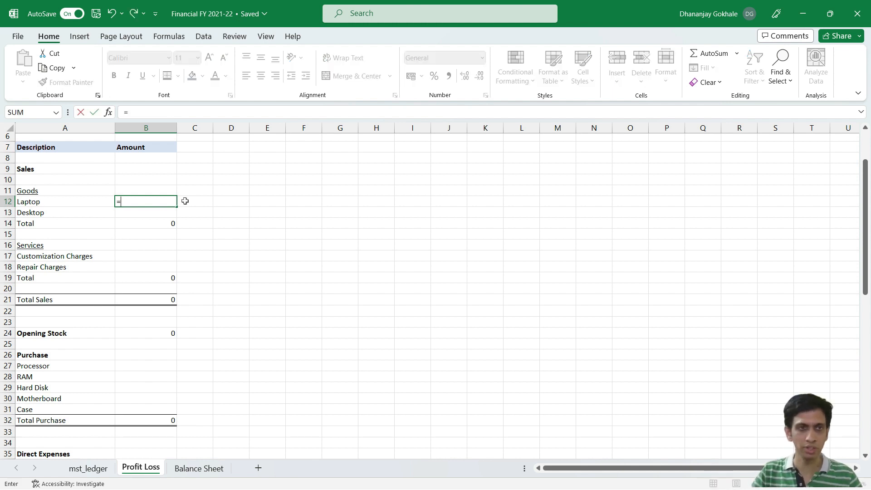
pyautogui.write('XLO')
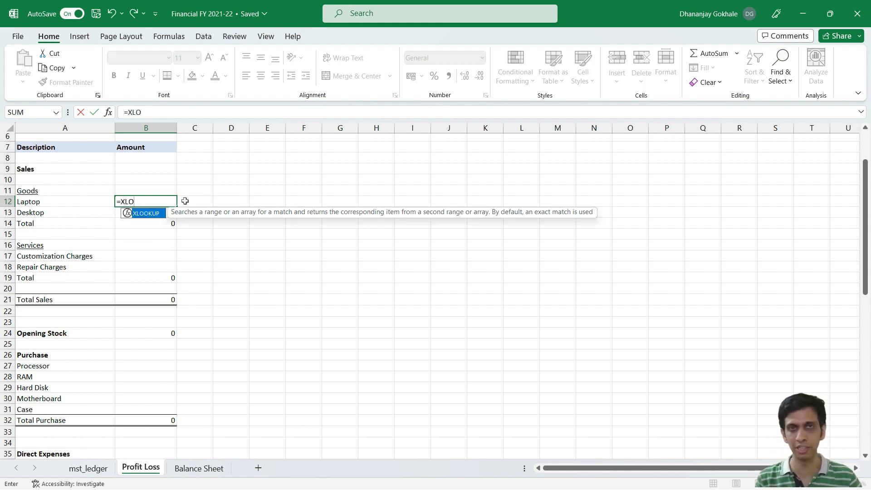
pyautogui.press('Tab')
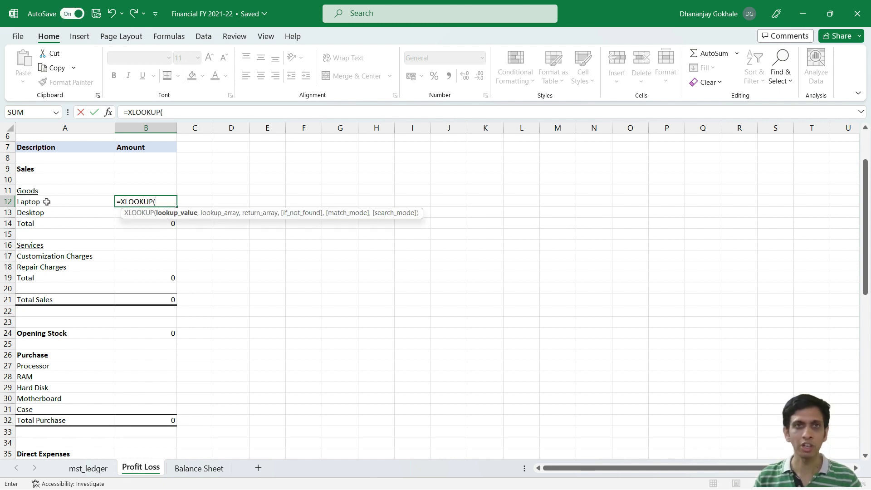
pyautogui.click(47, 201)
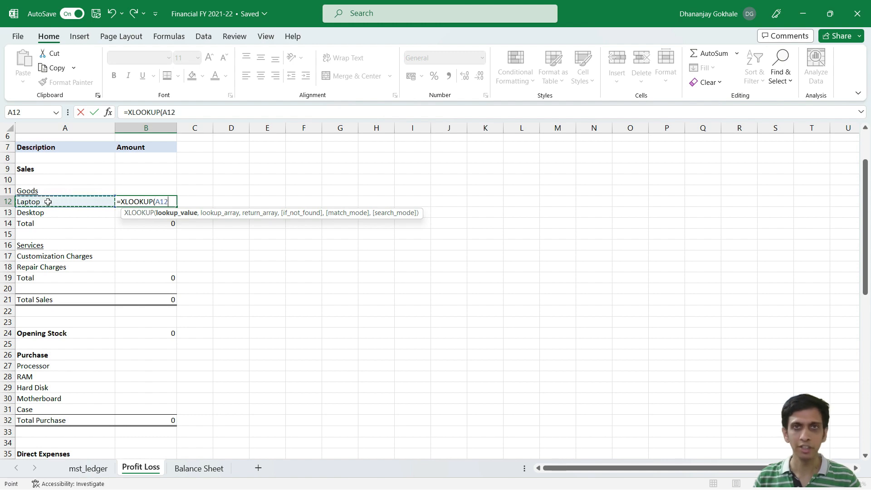
pyautogui.write(',')
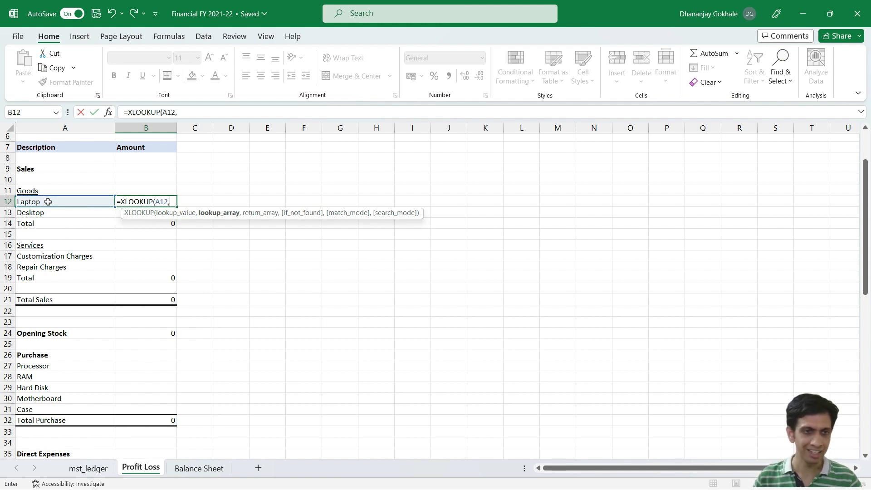
# Step: Set the XLOOKUP's lookup array to the whole name column of the mst_ledger table
pyautogui.click(93, 469)
pyautogui.click(66, 184)
pyautogui.click(59, 201)
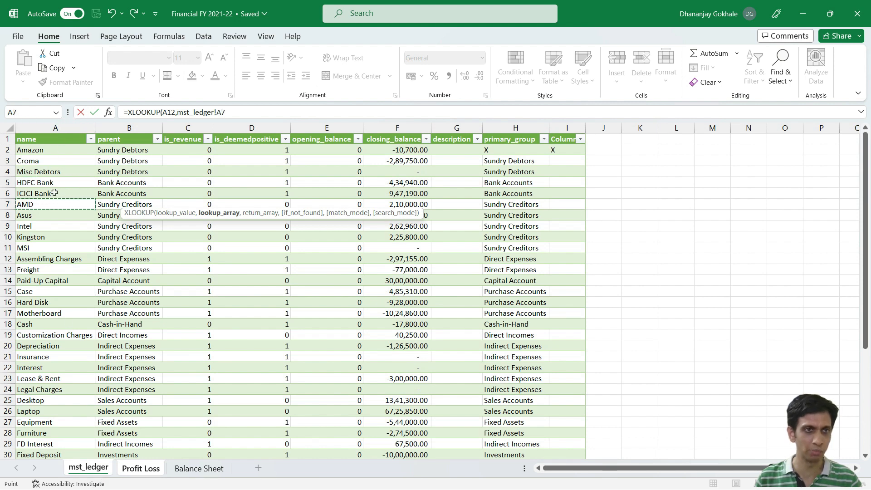
pyautogui.click(54, 191)
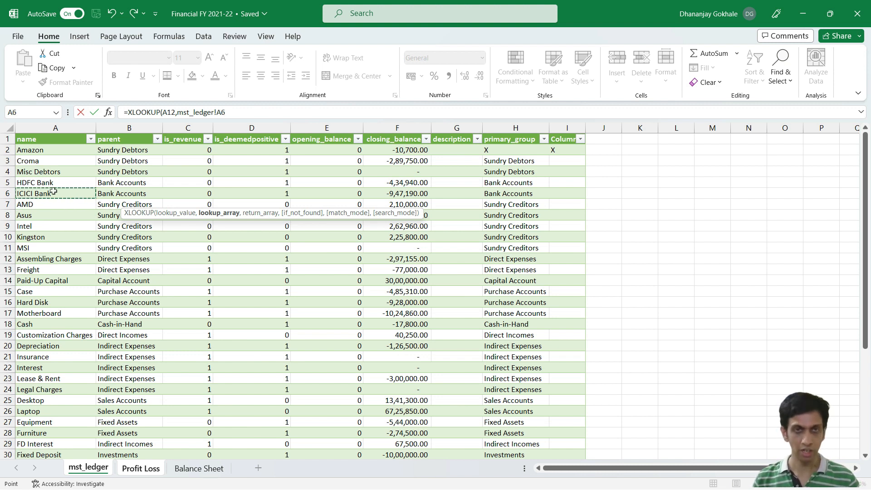
pyautogui.hotkey('ctrl', 'space')
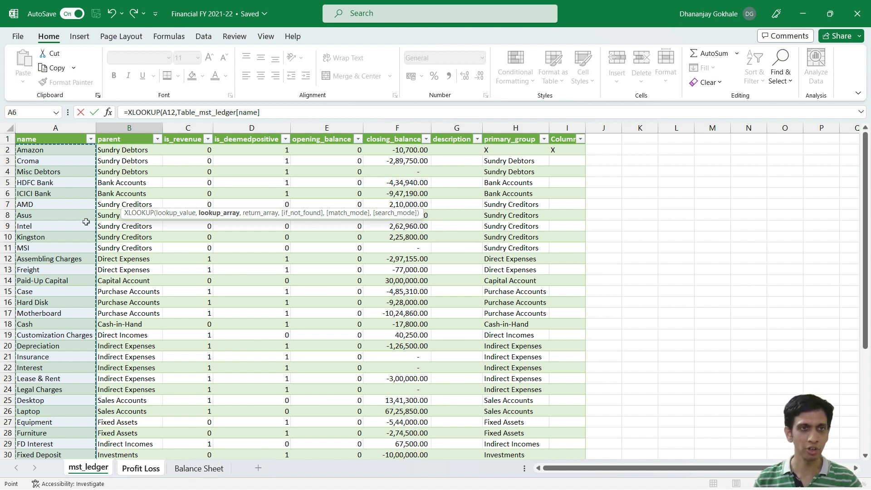
pyautogui.write(',')
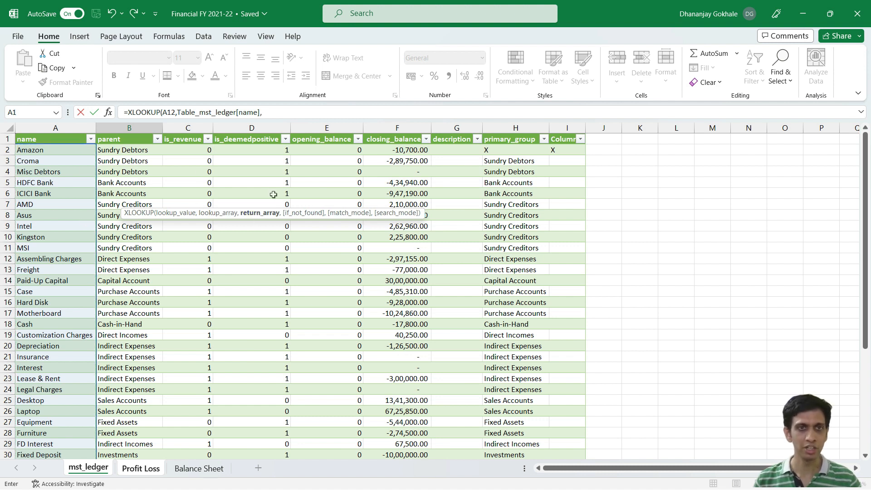
# Step: Set the XLOOKUP's return array to the whole closing_balance column of the mst_ledger table and complete the formula in B12
pyautogui.click(393, 192)
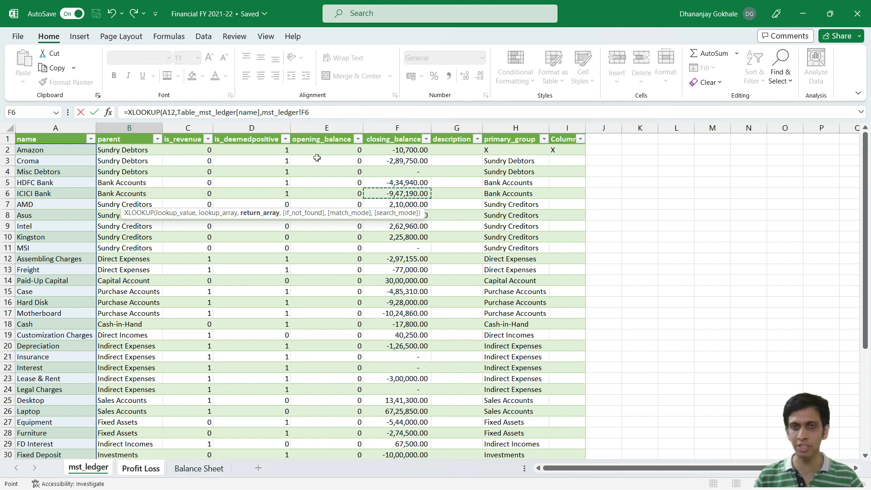
pyautogui.hotkey('ctrl', 'space')
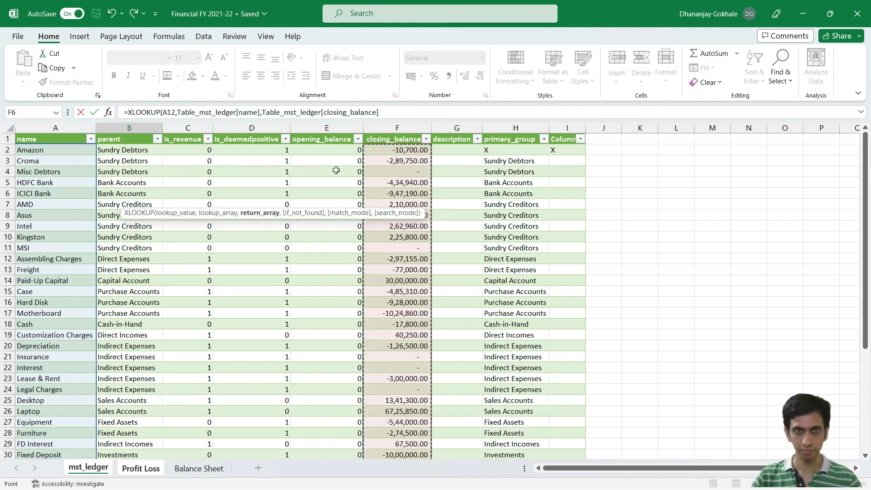
pyautogui.write(')')
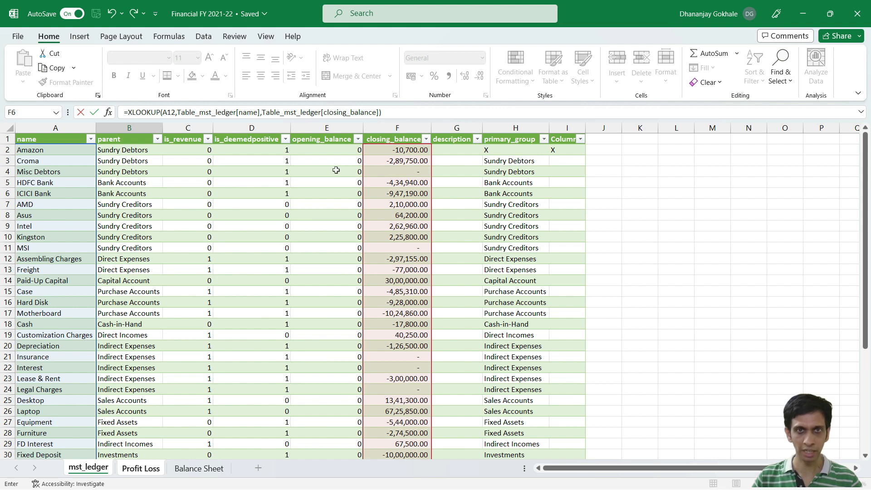
pyautogui.press('Return')
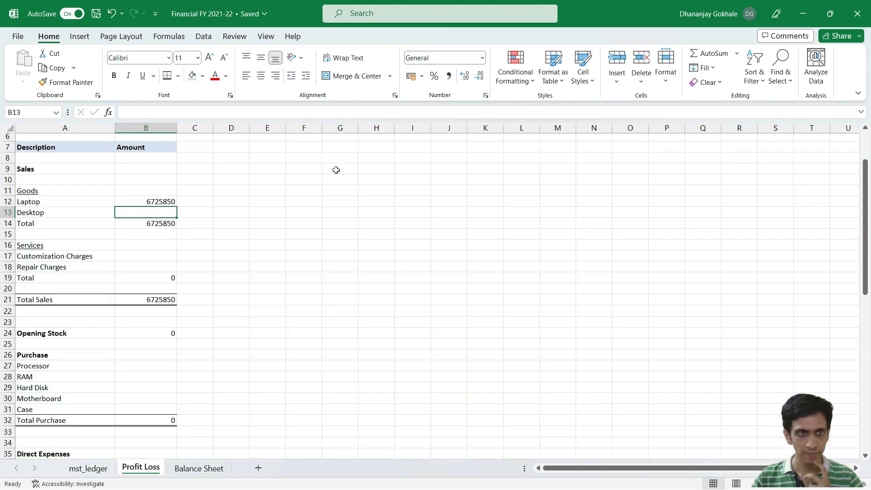
pyautogui.press('Up')
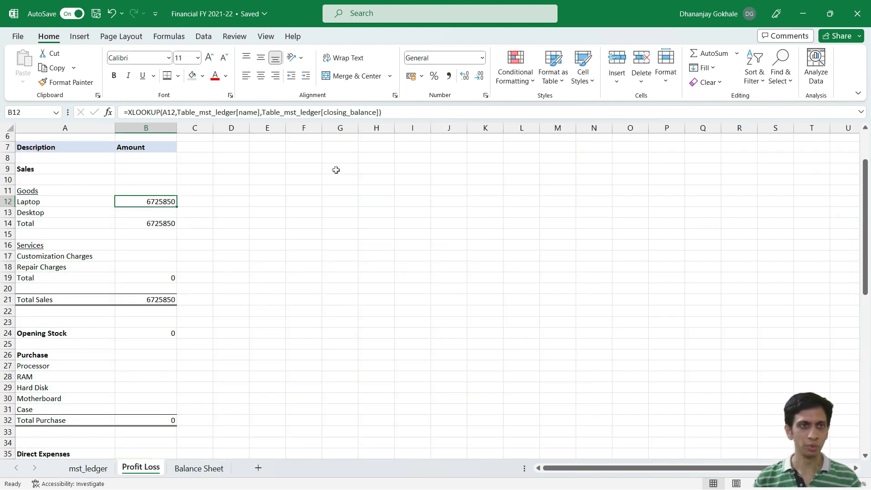
# Step: Apply the comma style number format to the whole Amount column B
pyautogui.click(154, 132)
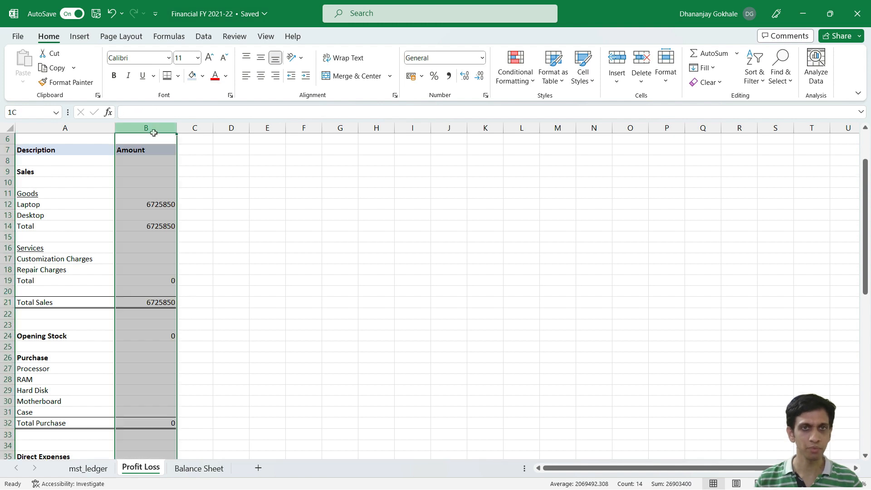
pyautogui.click(450, 77)
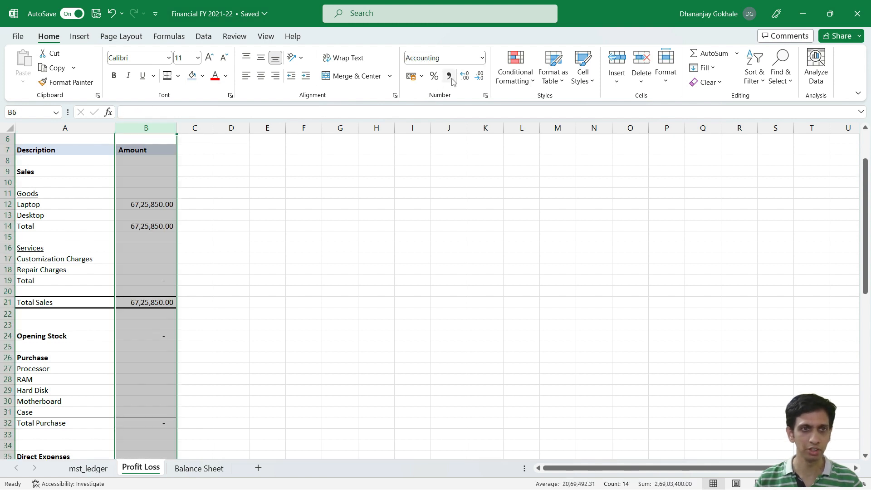
pyautogui.click(145, 205)
# Step: Review the XLOOKUP formula in B12 alongside the Laptop and Desktop ledger names in column A
pyautogui.click(49, 208)
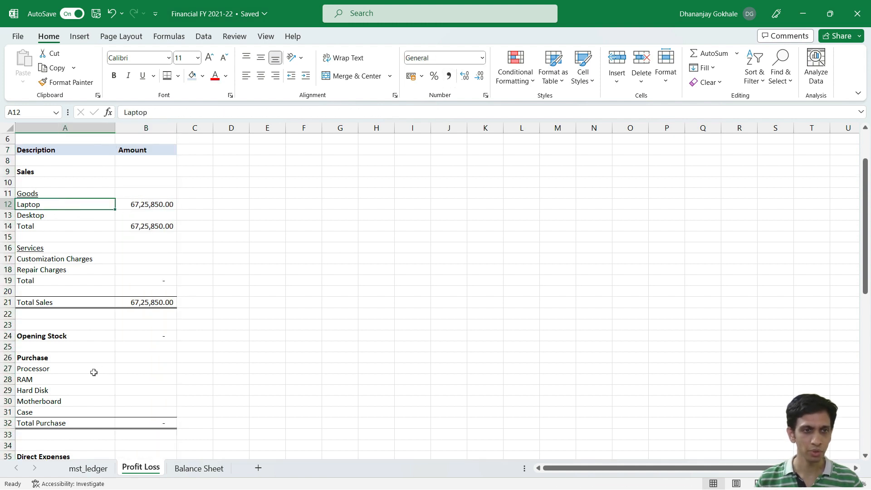
pyautogui.click(137, 205)
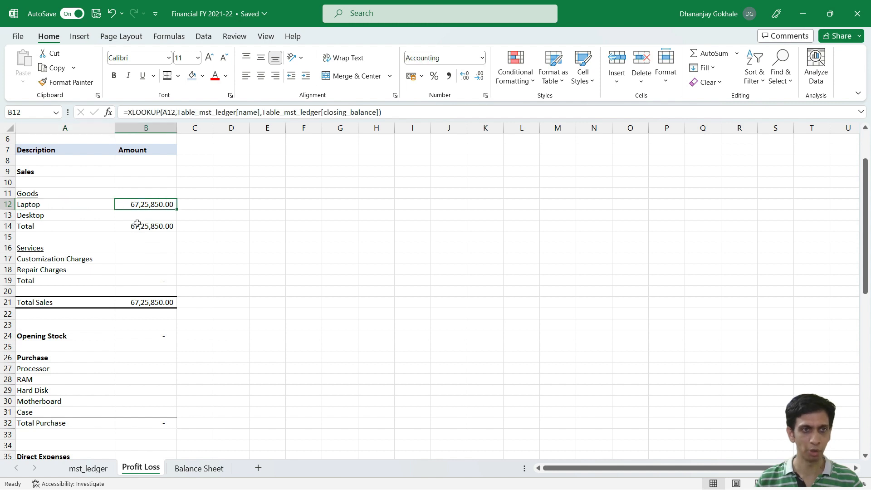
pyautogui.press('F2')
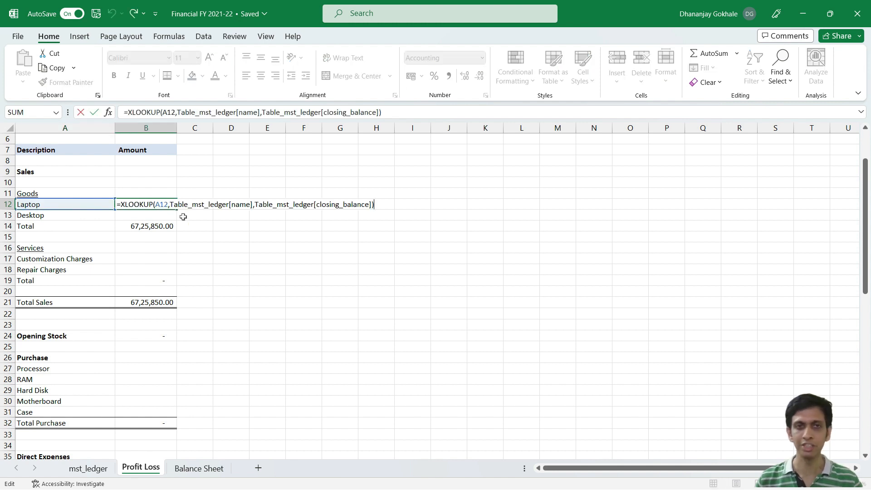
pyautogui.press('Escape')
pyautogui.press('F2')
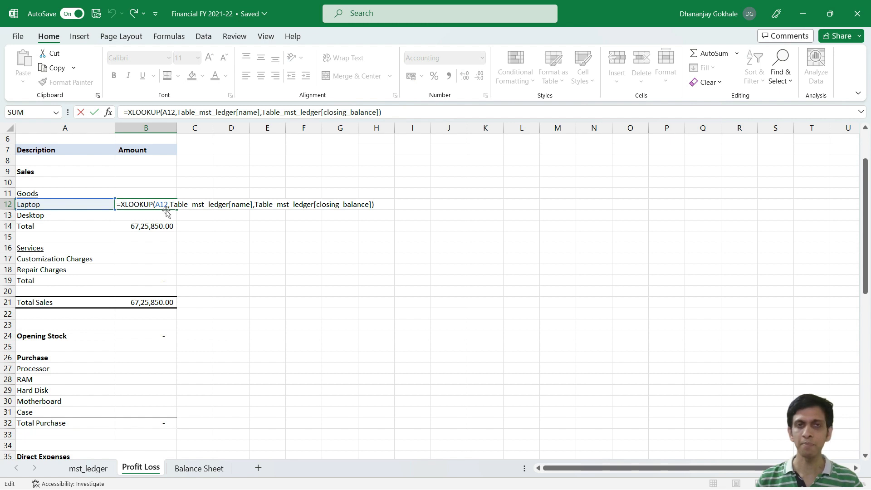
pyautogui.press('Escape')
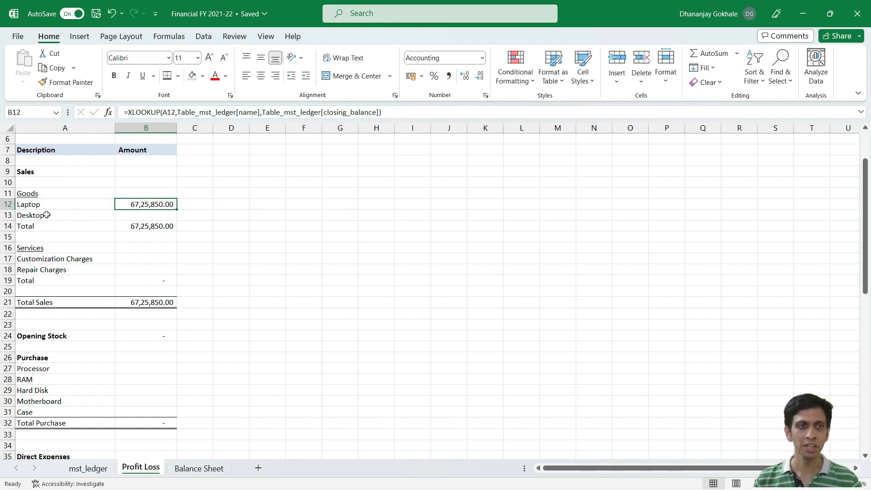
pyautogui.click(47, 207)
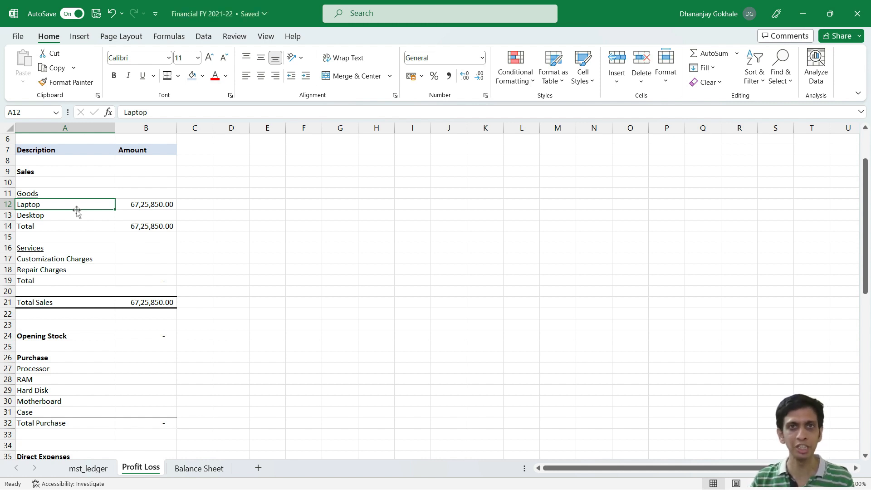
pyautogui.click(68, 216)
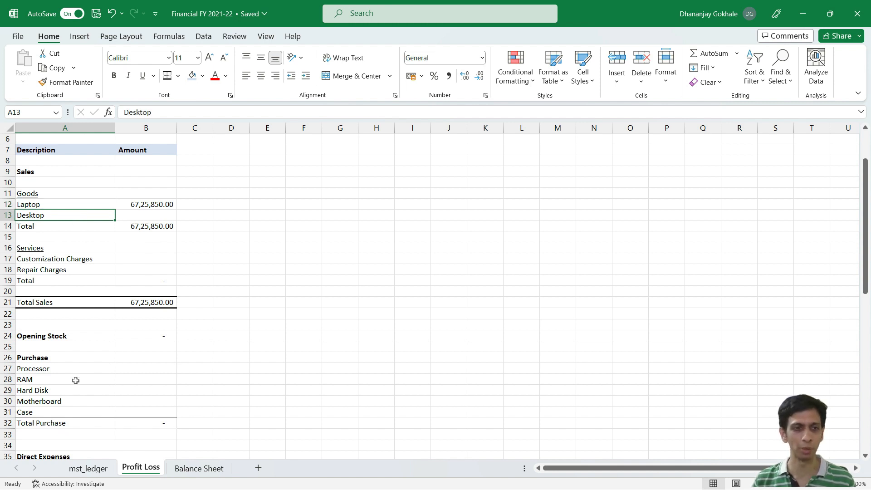
pyautogui.doubleClick(153, 204)
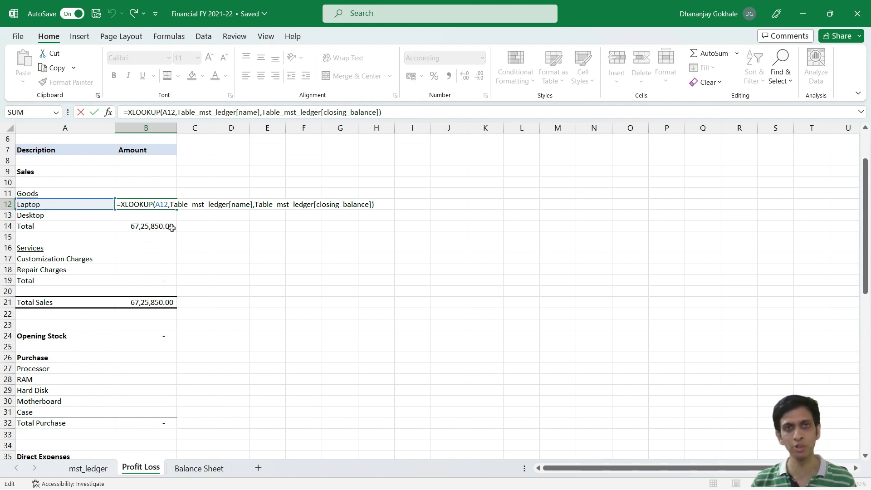
pyautogui.press('Escape')
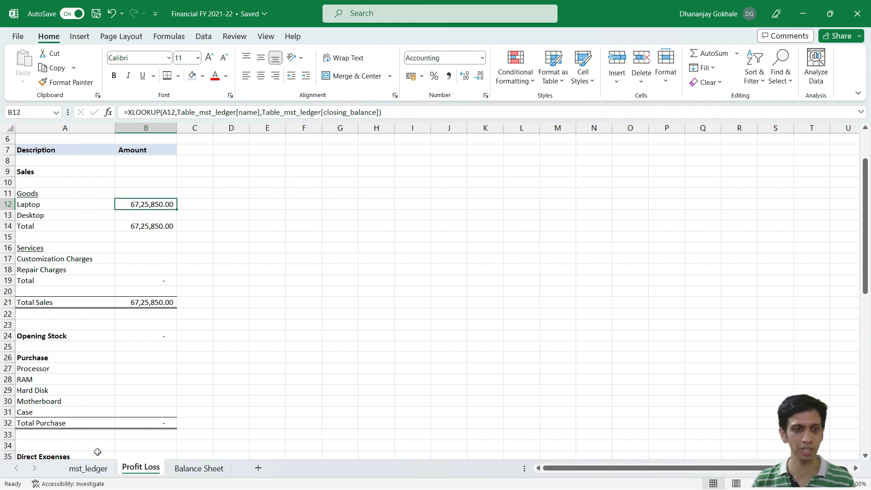
# Step: Examine the parent and closing_balance columns on the mst_ledger sheet
pyautogui.click(89, 468)
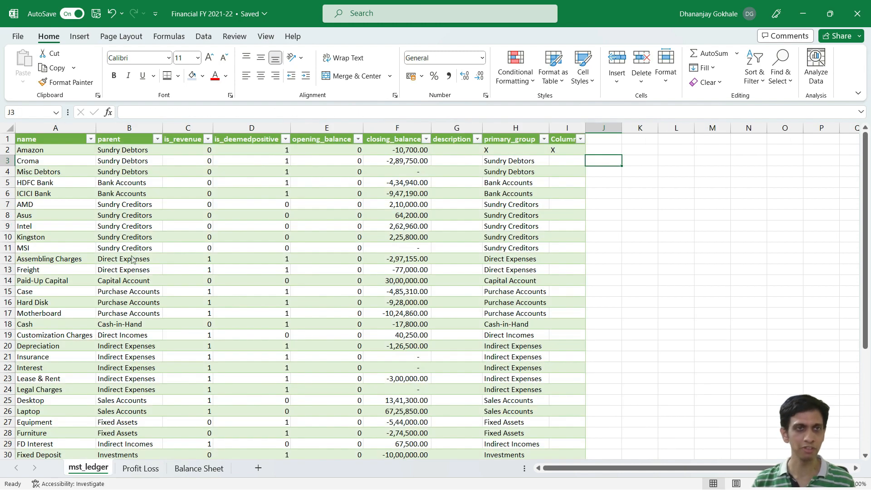
pyautogui.click(129, 128)
pyautogui.click(129, 193)
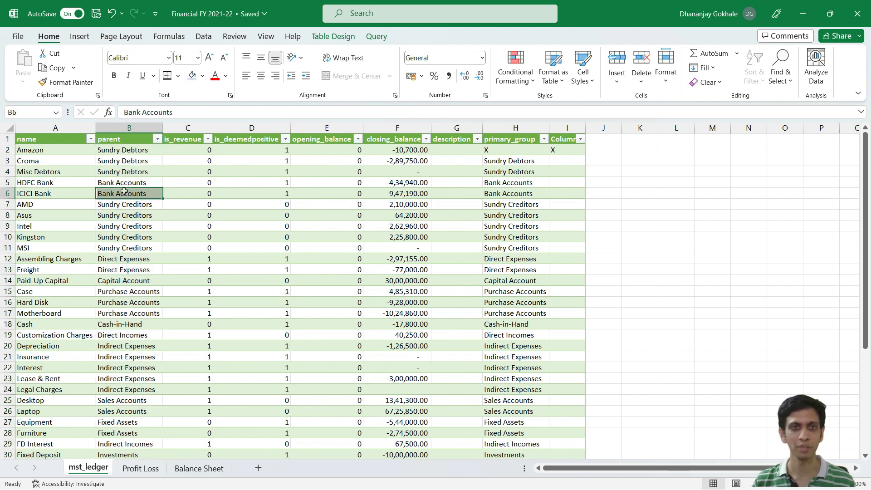
pyautogui.click(408, 129)
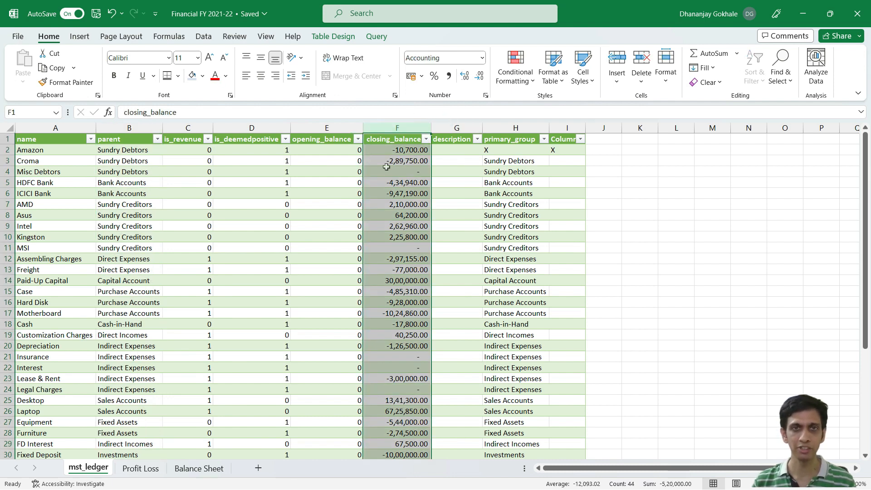
pyautogui.click(130, 128)
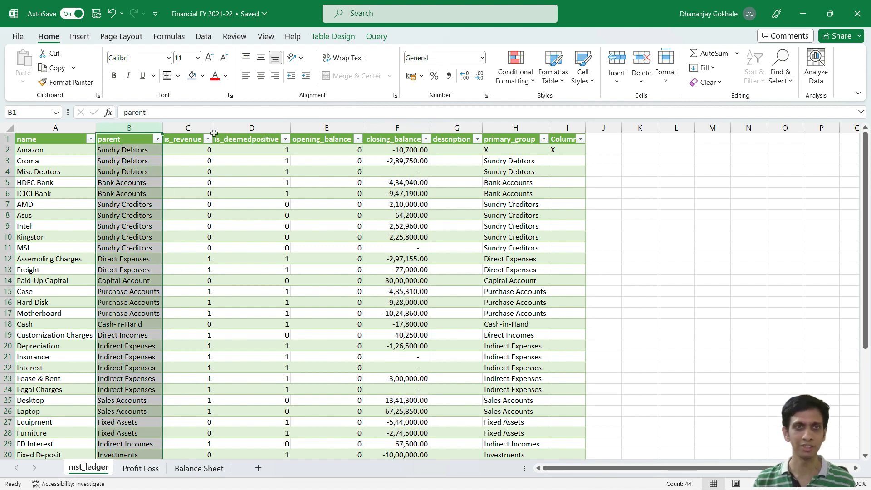
pyautogui.click(143, 194)
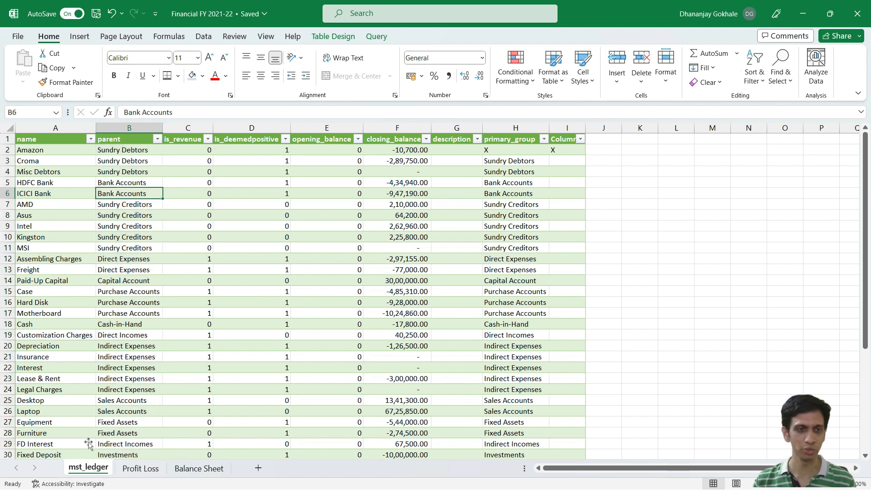
# Step: Return to the Profit Loss sheet and recheck the Laptop formula in B12 and its lookup name in A12
pyautogui.click(138, 473)
pyautogui.click(157, 225)
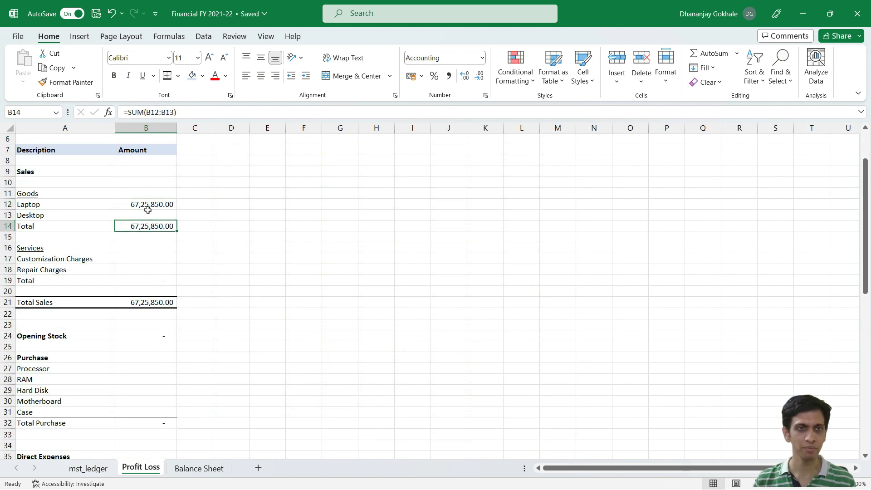
pyautogui.click(147, 208)
pyautogui.press('F2')
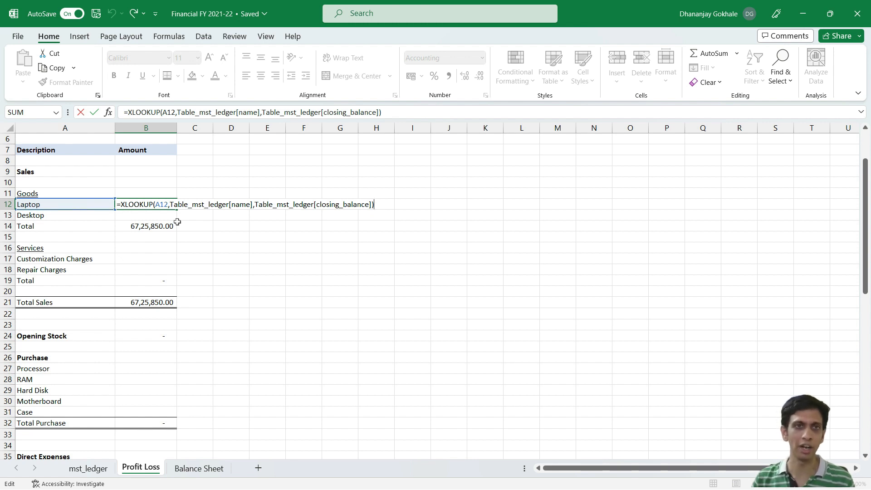
pyautogui.press('Escape')
pyautogui.click(65, 200)
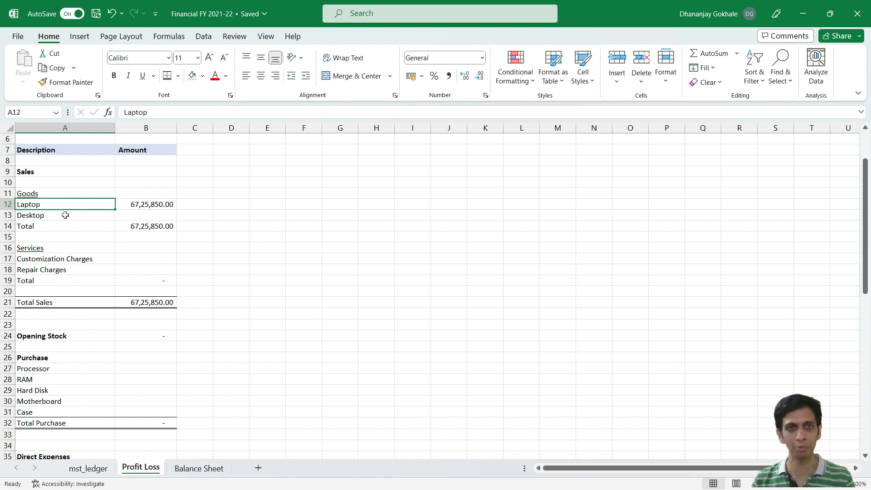
# Step: Copy the XLOOKUP formula from B12 into Desktop's Amount cell B13 and check the pasted formula
pyautogui.click(143, 202)
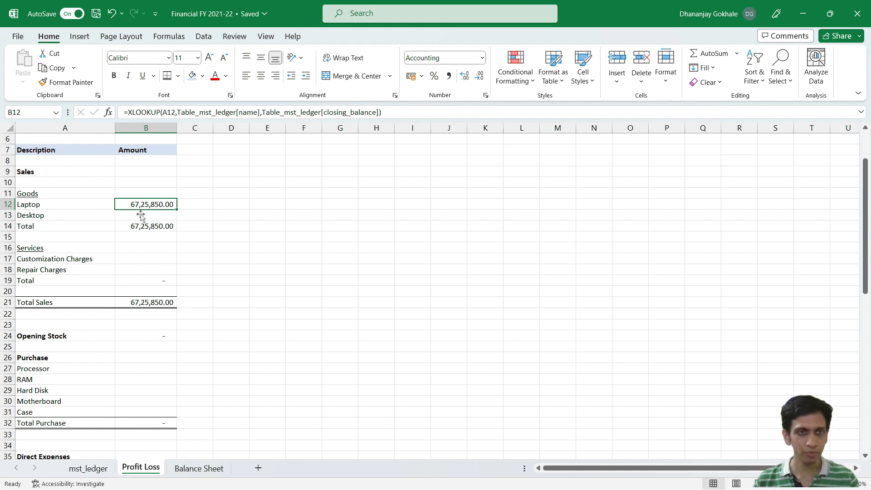
pyautogui.click(141, 215)
pyautogui.press('Up')
pyautogui.hotkey('ctrl', 'c')
pyautogui.press('Down')
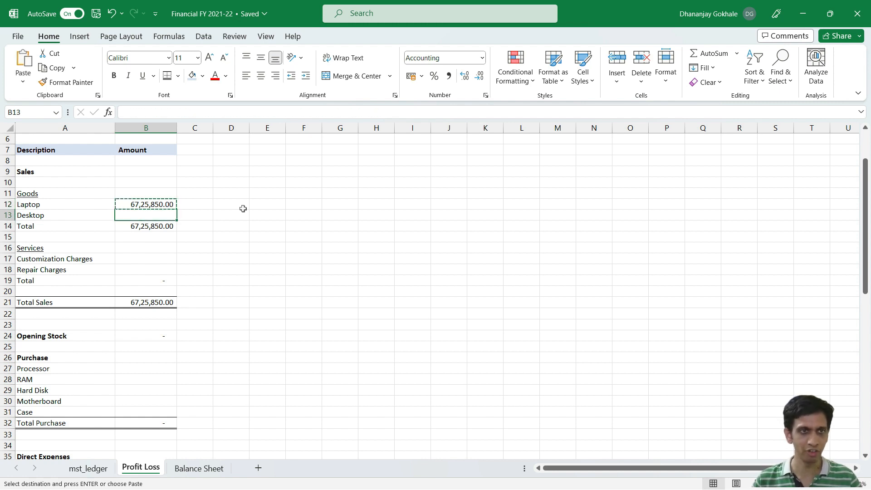
pyautogui.hotkey('ctrl', 'v')
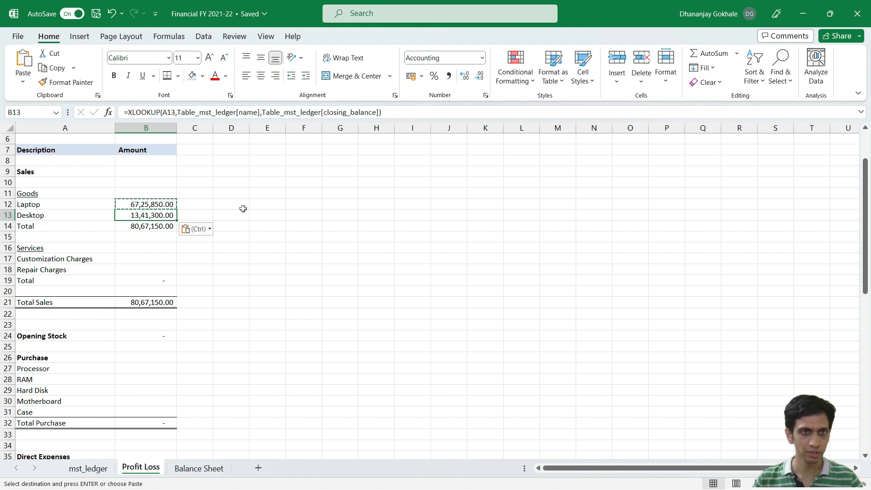
pyautogui.press('F2')
pyautogui.press('Escape')
pyautogui.press('Down')
pyautogui.press('Down')
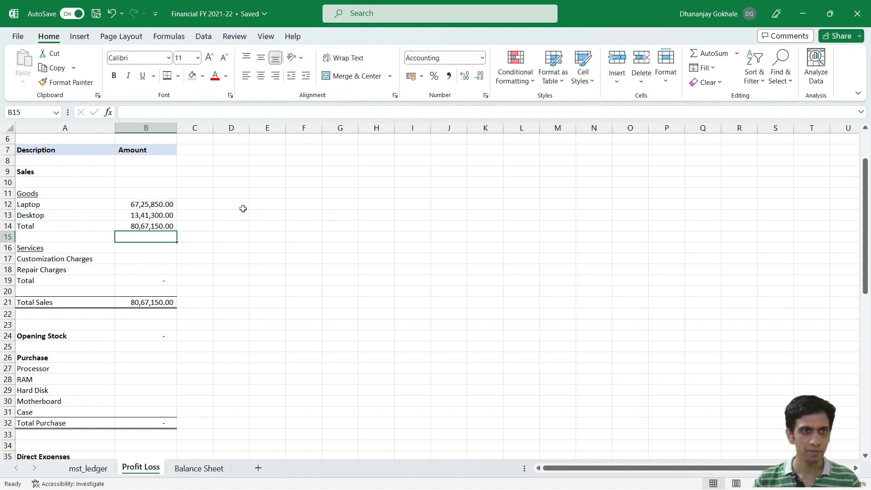
# Step: Copy the XLOOKUP formula from B12 into B17:B18 for Customization Charges and Repair Charges
pyautogui.press('Up')
pyautogui.press('Up')
pyautogui.press('Up')
pyautogui.hotkey('ctrl', 'c')
pyautogui.press('Down')
pyautogui.press('Down')
pyautogui.press('Down')
pyautogui.press('Down')
pyautogui.press('Down')
pyautogui.hotkey('shift', 'Down')
pyautogui.hotkey('ctrl', 'v')
pyautogui.press('Down')
pyautogui.press('F2')
pyautogui.press('Escape')
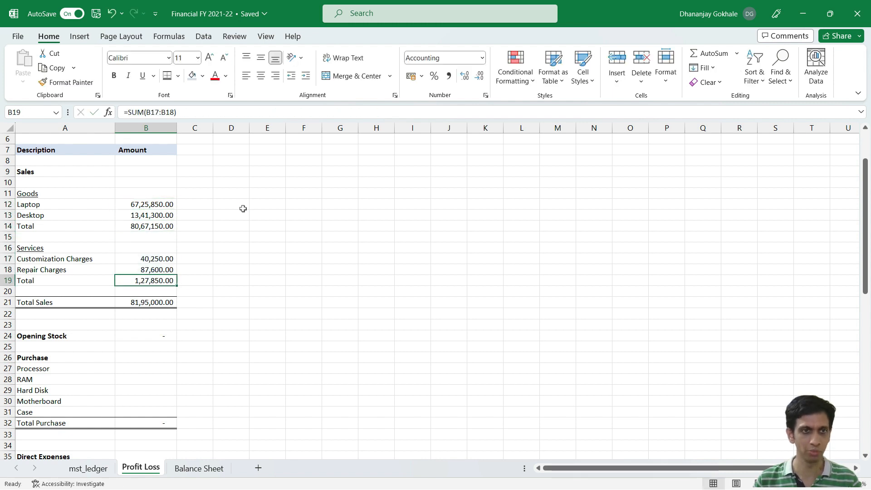
# Step: Check the Total Sales formula in B21 that adds the Goods and Services totals
pyautogui.press('Up')
pyautogui.press('Down')
pyautogui.press('Down')
pyautogui.press('Down')
pyautogui.press('F2')
pyautogui.press('Escape')
pyautogui.press('Down')
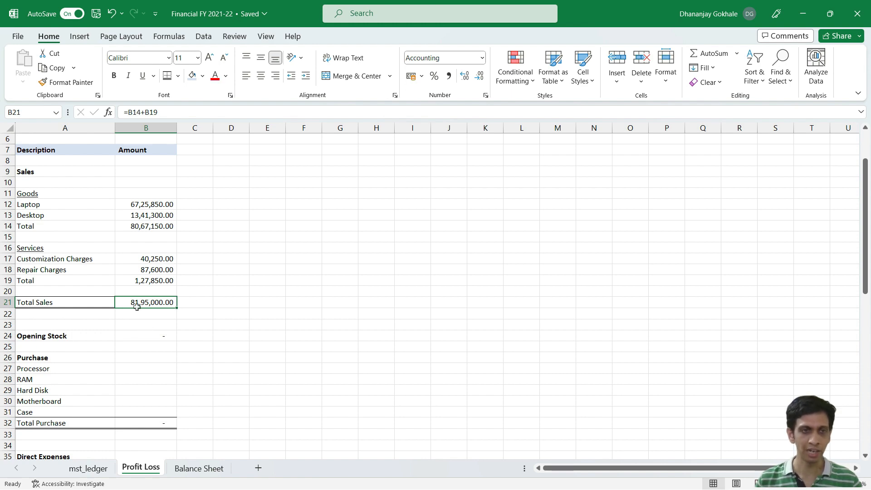
# Step: Switch to TallyPrime to check Sales Accounts and Direct Incomes in the Profit & Loss A/c report, and return to Excel
pyautogui.hotkey('alt', 'Tab')
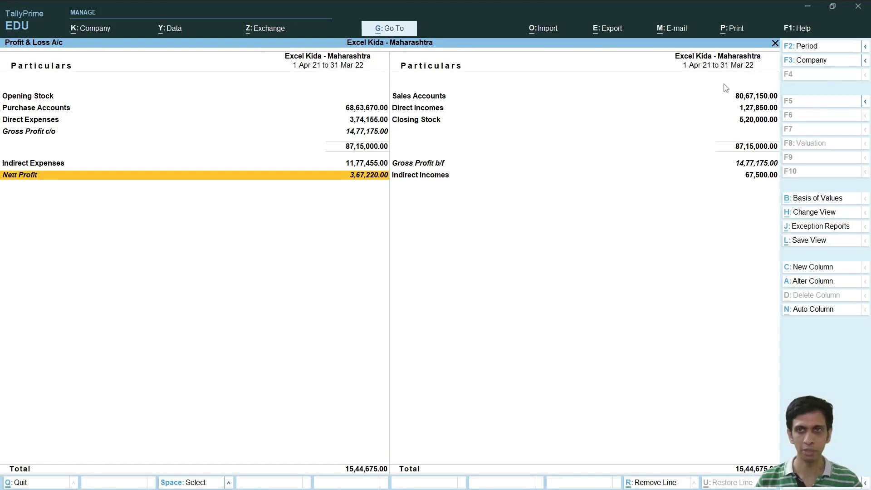
pyautogui.click(419, 101)
pyautogui.press('Down')
pyautogui.press('Up')
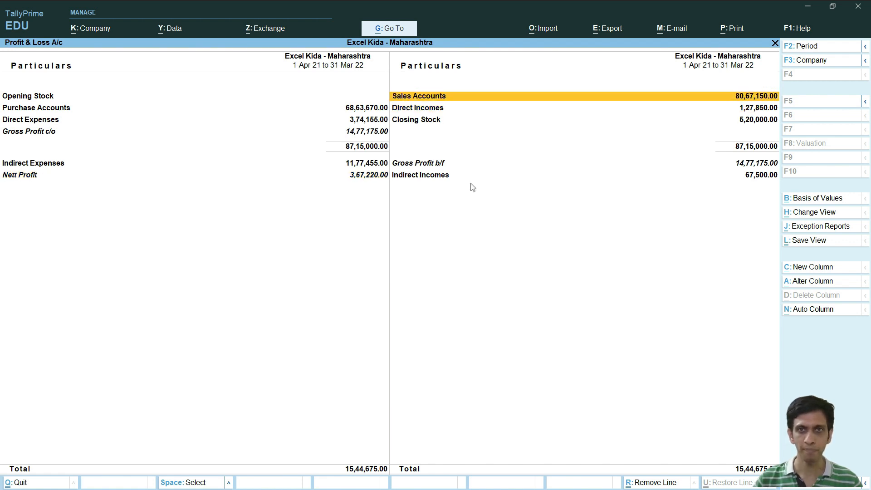
pyautogui.press('Down')
pyautogui.press('Up')
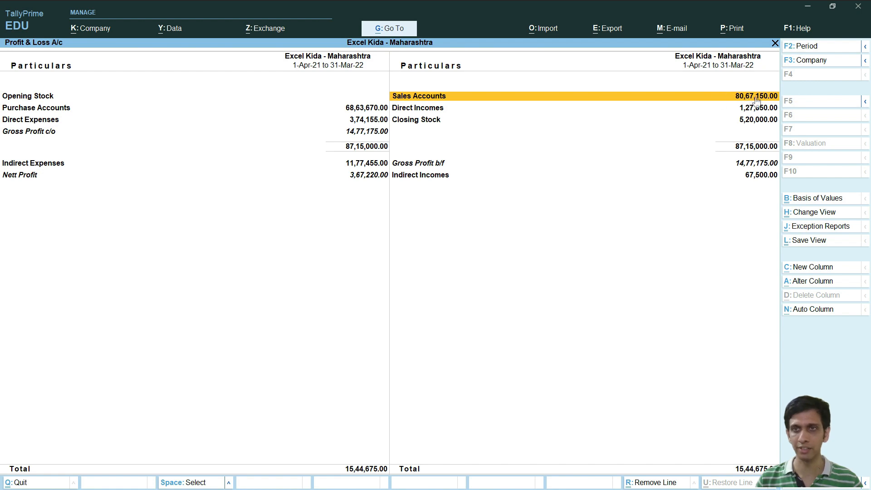
pyautogui.click(744, 110)
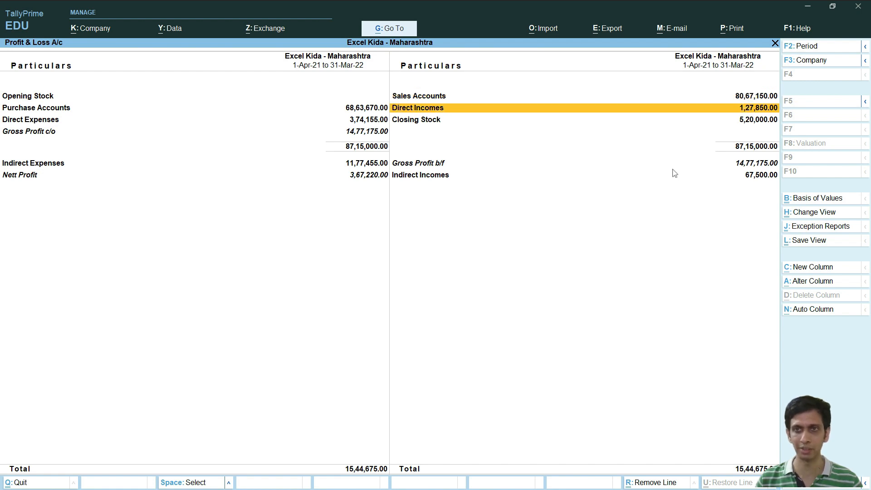
pyautogui.hotkey('alt', 'Tab')
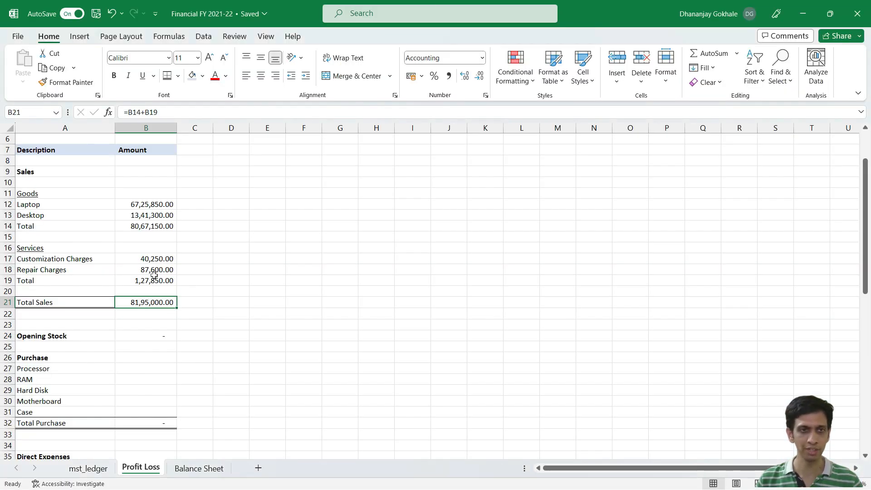
# Step: Compare the Goods and Services totals in Excel with TallyPrime's Sales Accounts and Direct Incomes, ending back on the Profit Loss sheet
pyautogui.click(150, 228)
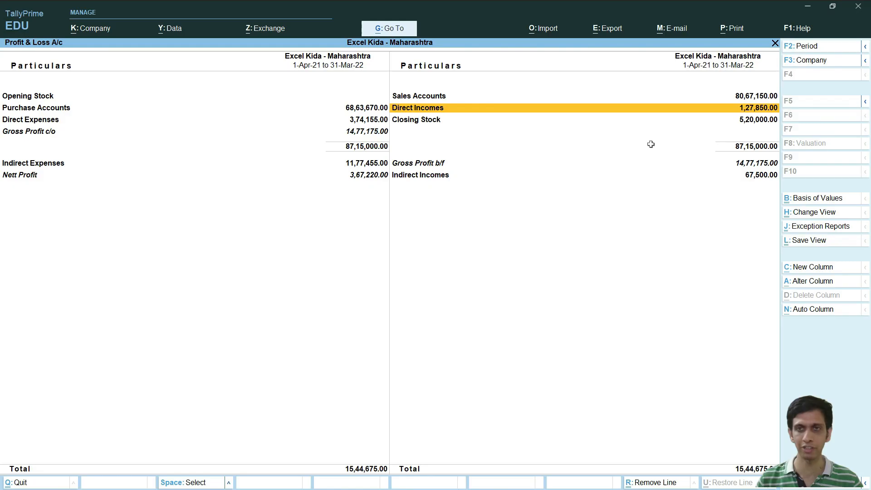
pyautogui.hotkey('alt', 'Tab')
pyautogui.click(741, 96)
pyautogui.click(733, 110)
pyautogui.hotkey('alt', 'Tab')
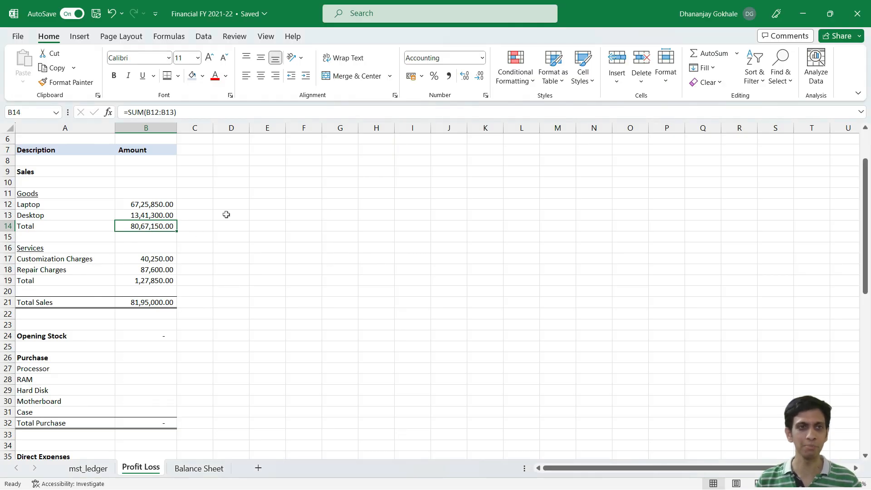
pyautogui.hotkey('alt', 'Tab')
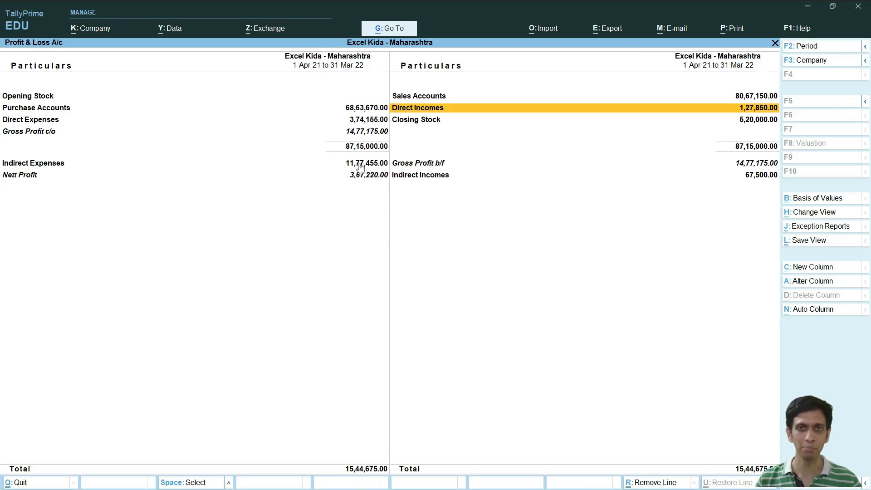
pyautogui.hotkey('alt', 'Tab')
pyautogui.click(40, 249)
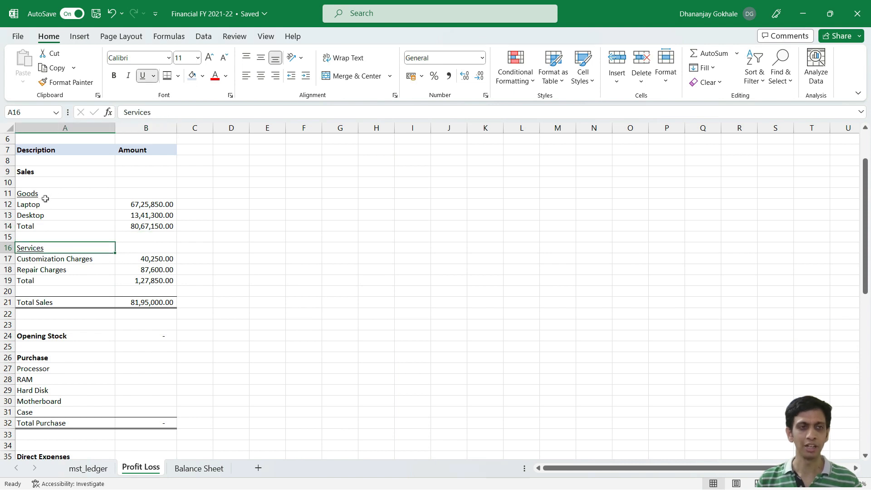
pyautogui.click(42, 202)
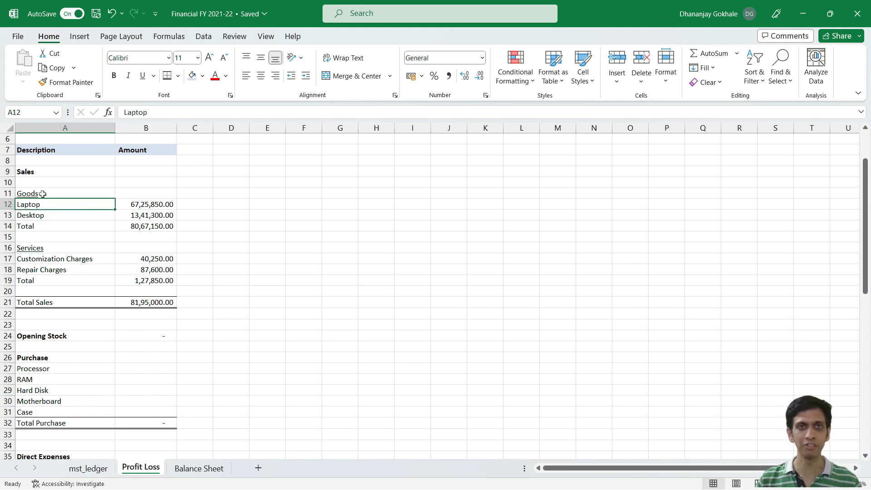
pyautogui.click(42, 193)
pyautogui.click(32, 245)
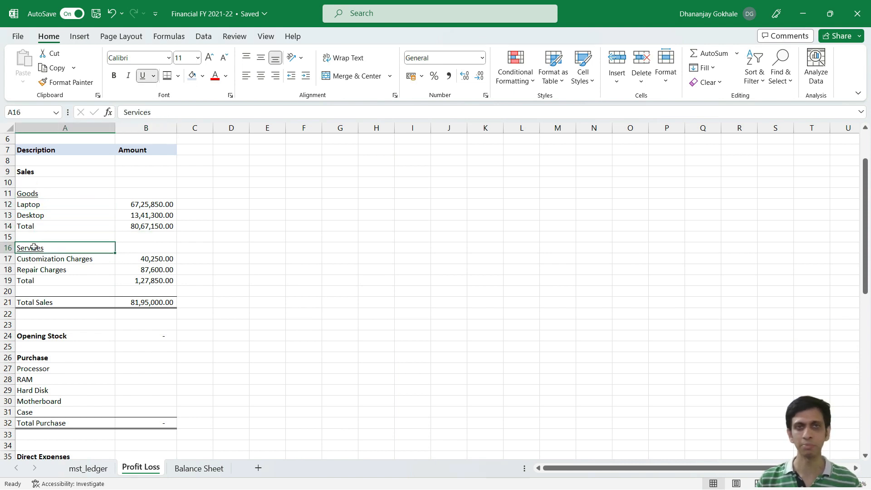
pyautogui.click(60, 259)
pyautogui.scroll(-1, 127, 290)
pyautogui.click(135, 302)
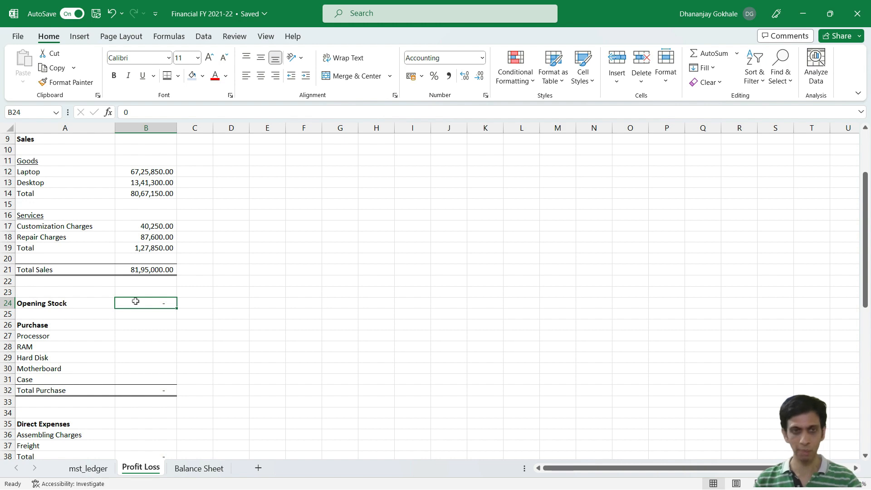
pyautogui.write('=')
pyautogui.click(89, 468)
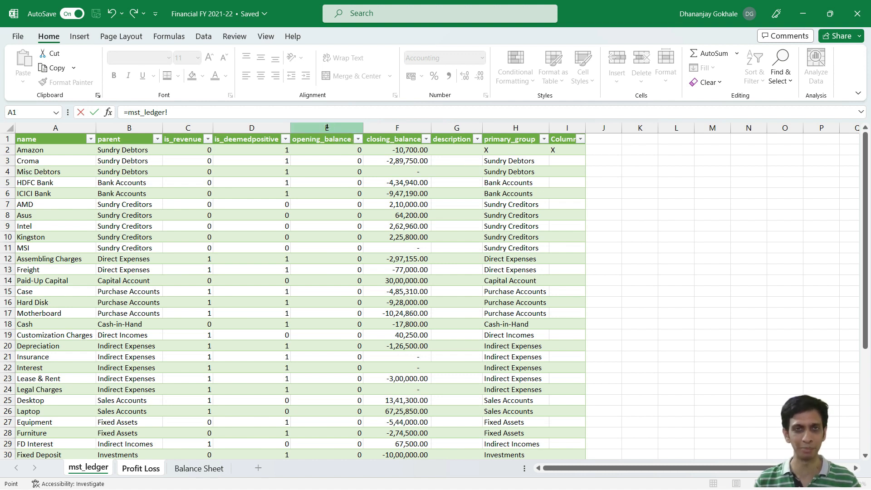
pyautogui.press('Escape')
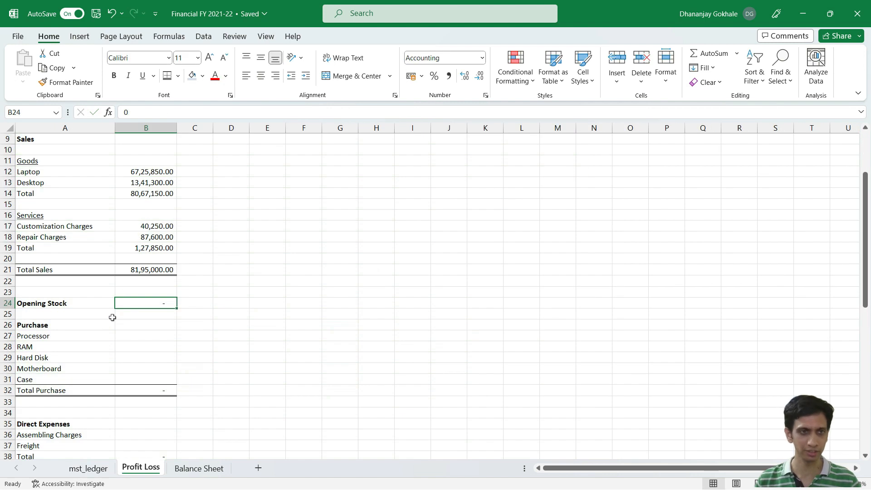
# Step: Copy the XLOOKUP formula from B12 into B27 for Processor and negate it with a minus sign before XLOOKUP
pyautogui.click(68, 338)
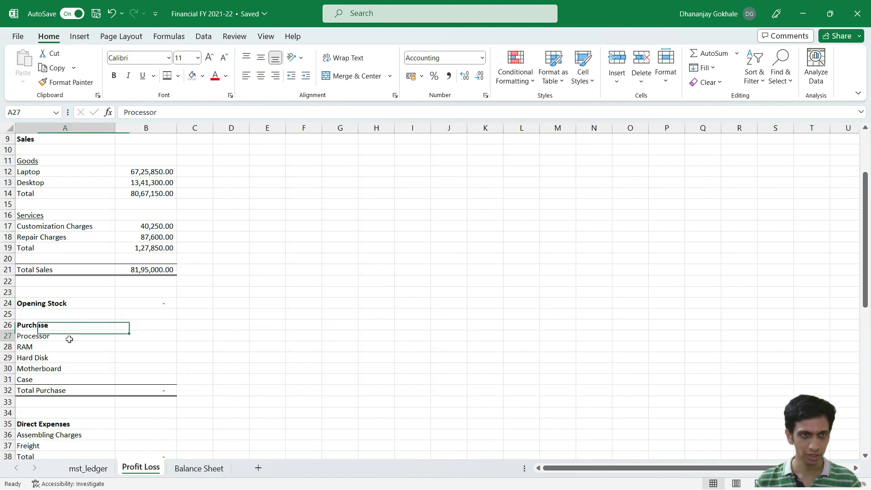
pyautogui.click(151, 173)
pyautogui.hotkey('ctrl', 'c')
pyautogui.click(134, 334)
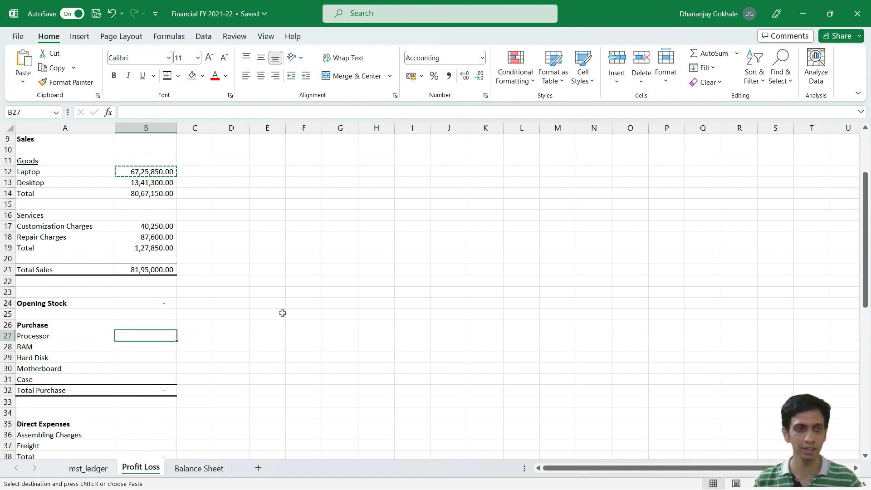
pyautogui.hotkey('ctrl', 'v')
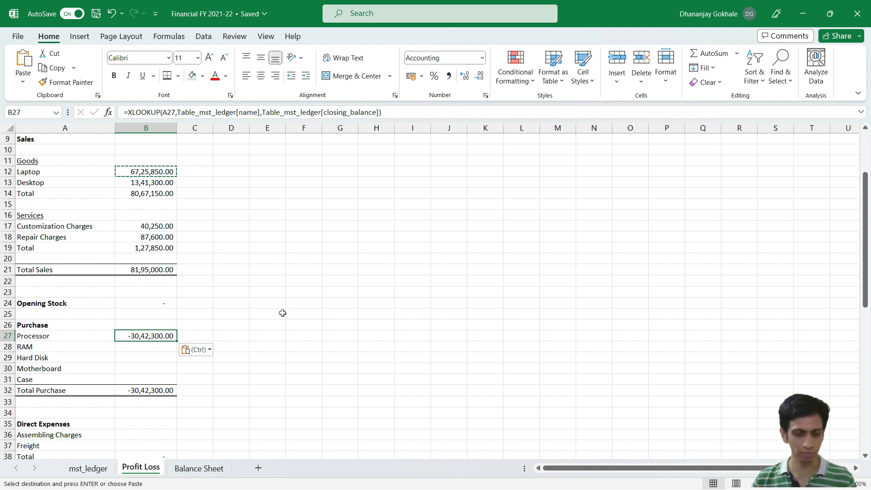
pyautogui.press('F2')
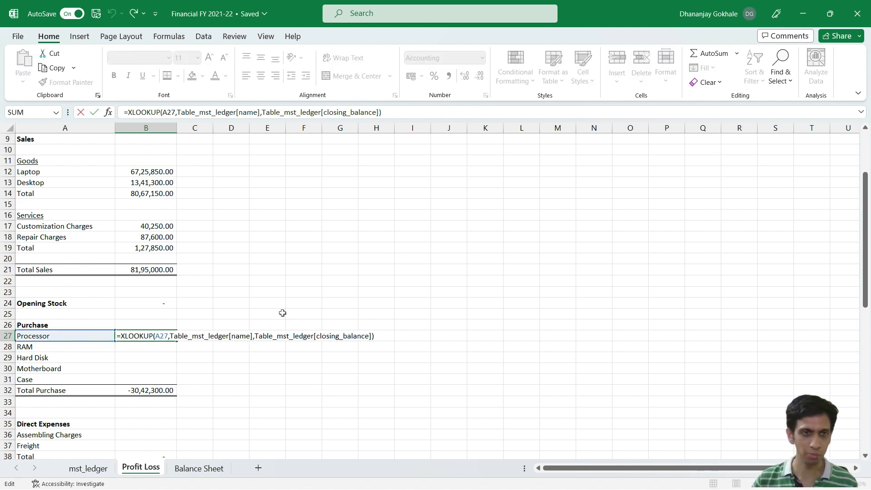
pyautogui.write('-')
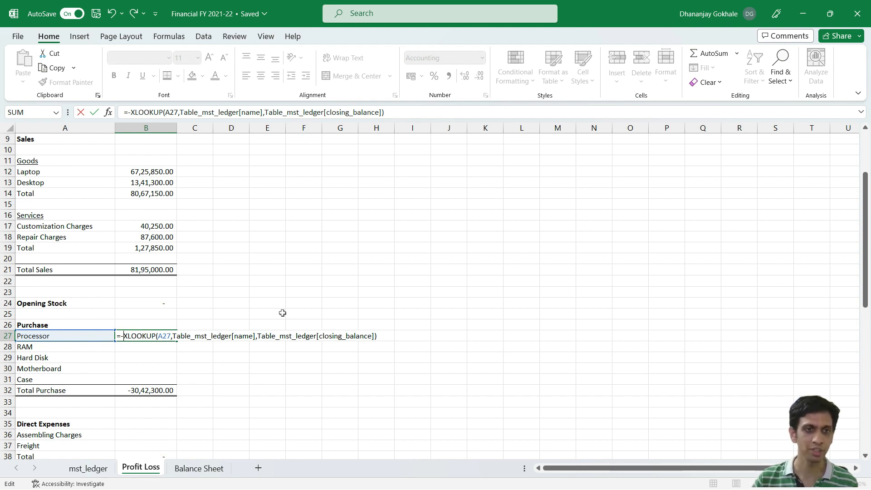
pyautogui.press('Return')
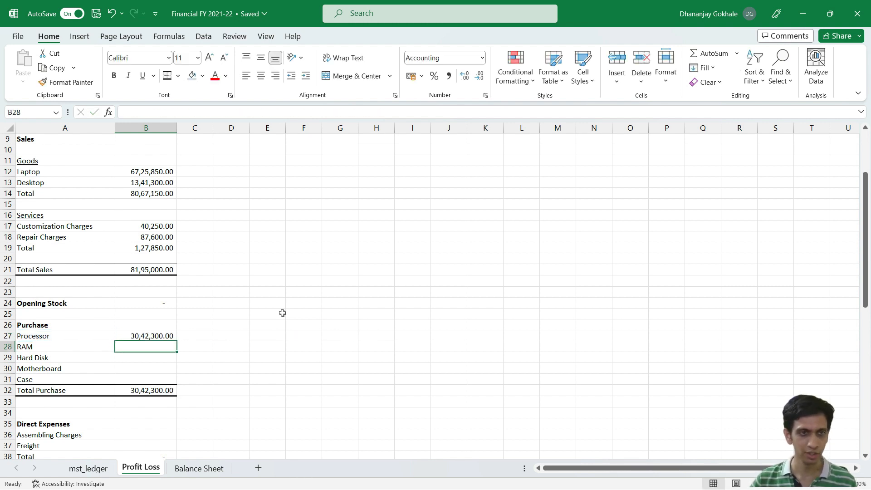
# Step: Copy the negated XLOOKUP formula from B27 into B28:B31 for RAM, Hard Disk, Motherboard and Case
pyautogui.press('Up')
pyautogui.hotkey('ctrl', 'c')
pyautogui.press('Down')
pyautogui.hotkey('ctrl', 'v')
pyautogui.press('Down')
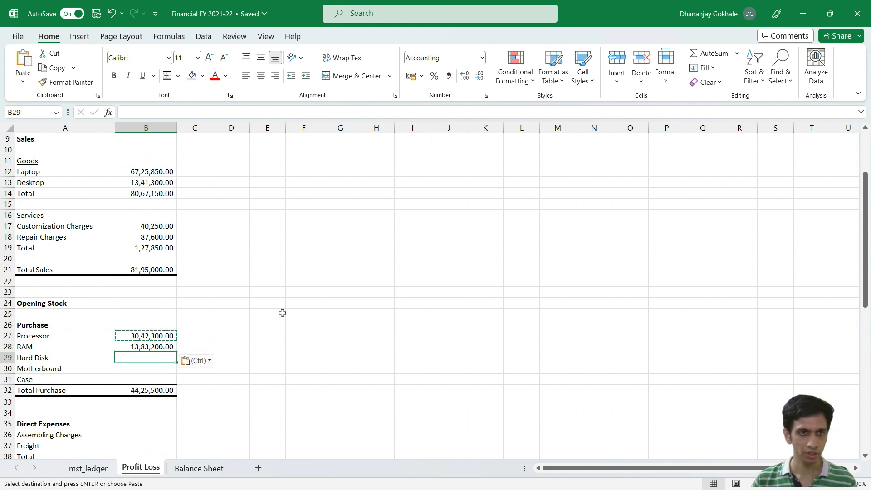
pyautogui.hotkey('ctrl', 'v')
pyautogui.press('Down')
pyautogui.hotkey('ctrl', 'v')
pyautogui.press('Down')
pyautogui.hotkey('ctrl', 'v')
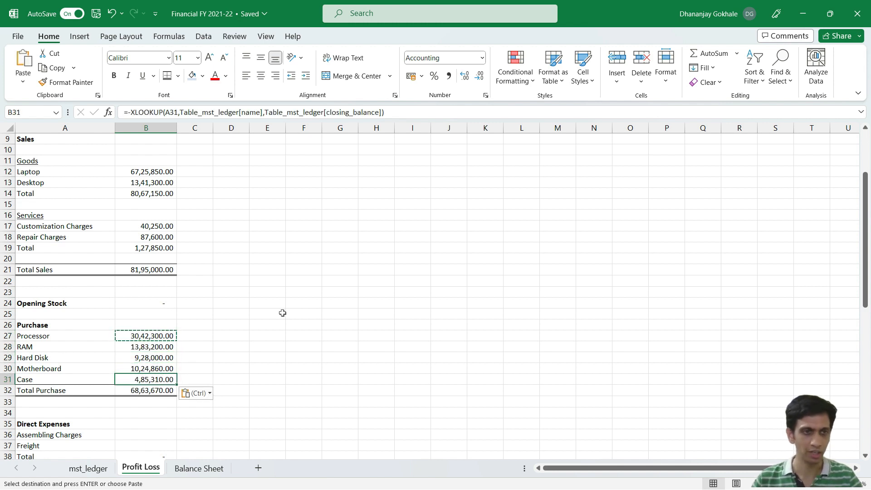
pyautogui.press('Escape')
# Step: Copy the negated XLOOKUP formula from B27 into B36:B37 for Assembling Charges and Freight
pyautogui.scroll(-3, 235, 295)
pyautogui.click(149, 235)
pyautogui.hotkey('ctrl', 'c')
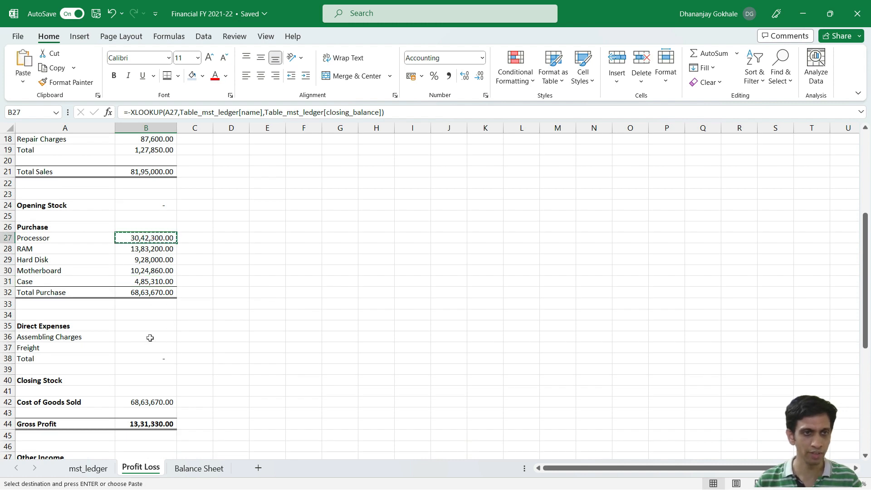
pyautogui.moveTo(150, 337); pyautogui.dragTo(149, 347)
pyautogui.hotkey('ctrl', 'v')
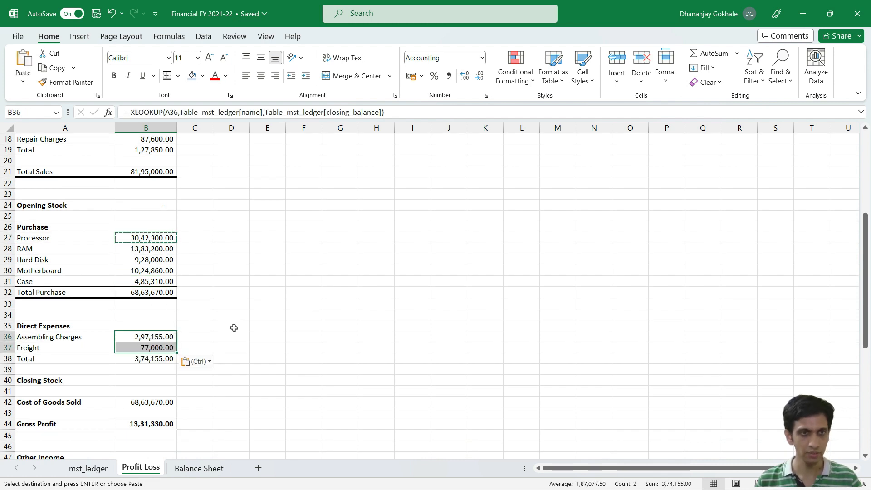
pyautogui.press('Escape')
# Step: Try to fill Closing Stock in B40 with the negated XLOOKUP formula copied from B36
pyautogui.click(135, 379)
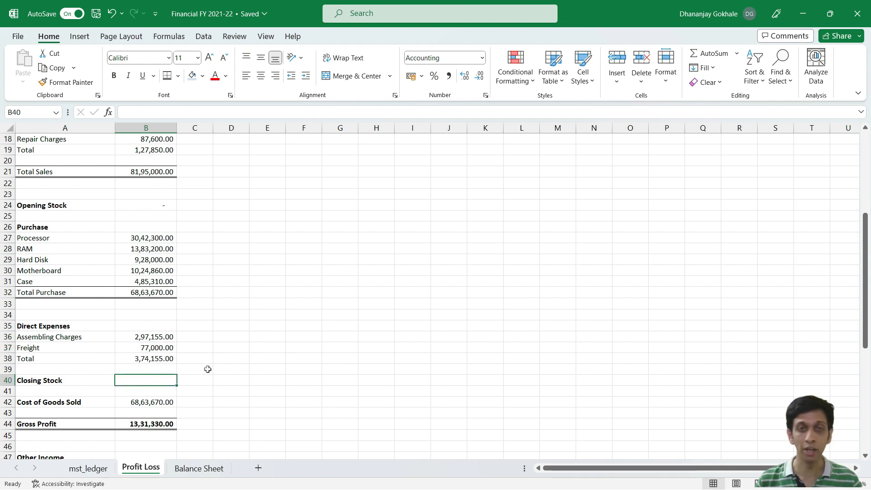
pyautogui.click(153, 340)
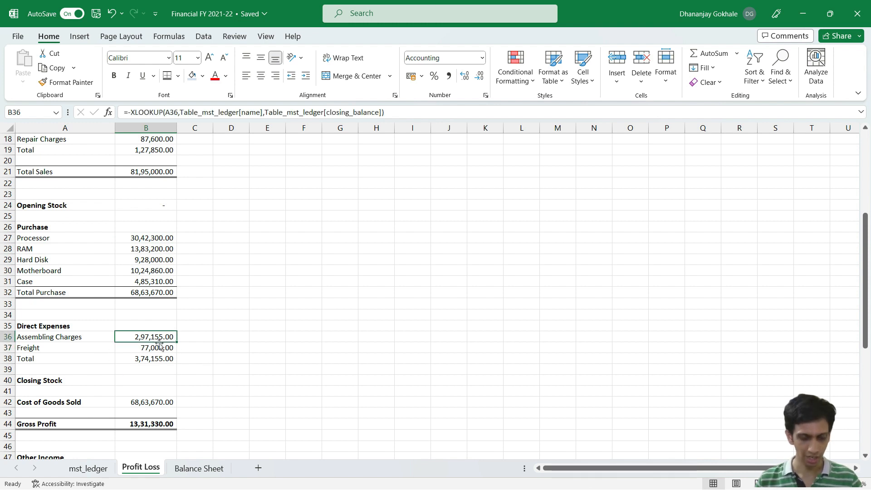
pyautogui.hotkey('ctrl', 'c')
pyautogui.click(145, 379)
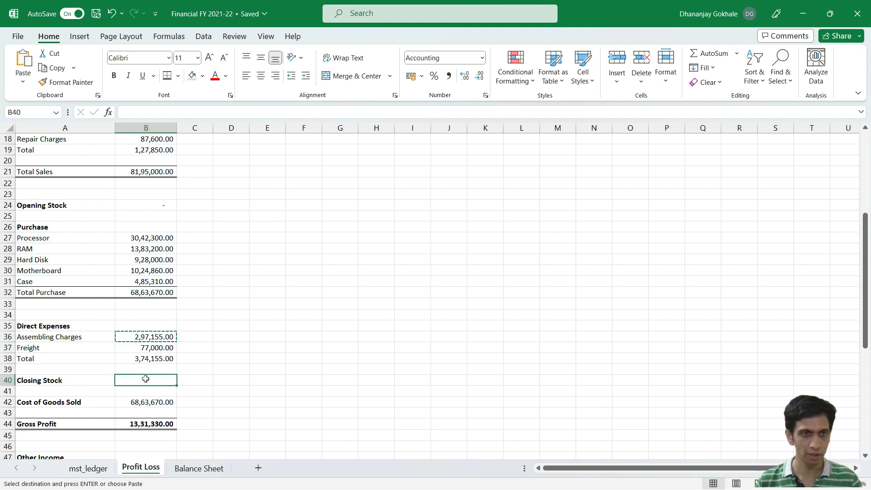
pyautogui.hotkey('ctrl', 'v')
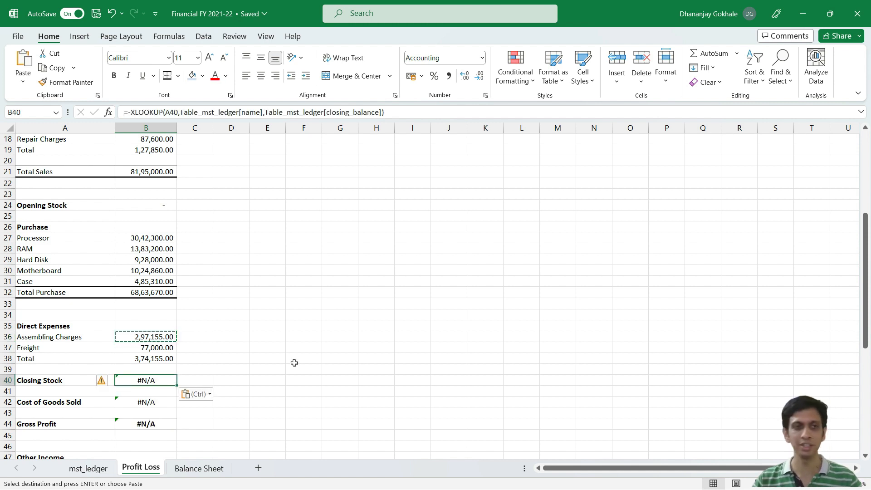
pyautogui.press('F2')
pyautogui.press('Escape')
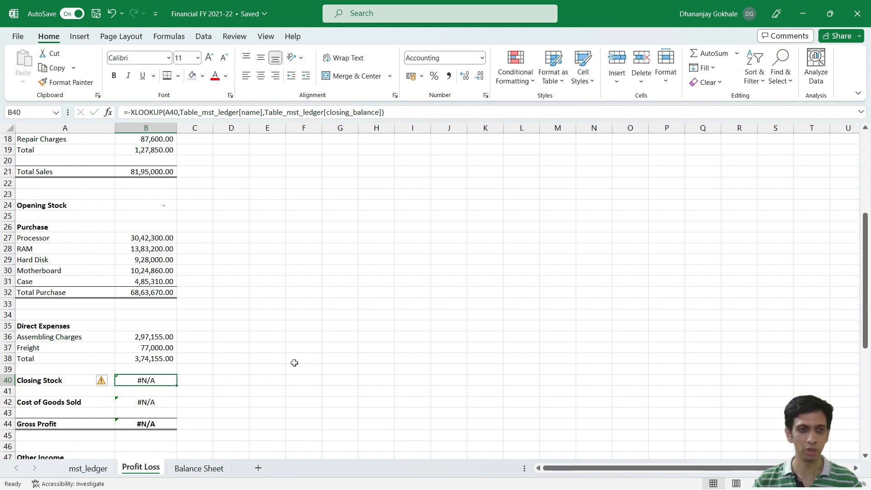
pyautogui.press('Left')
pyautogui.press('Right')
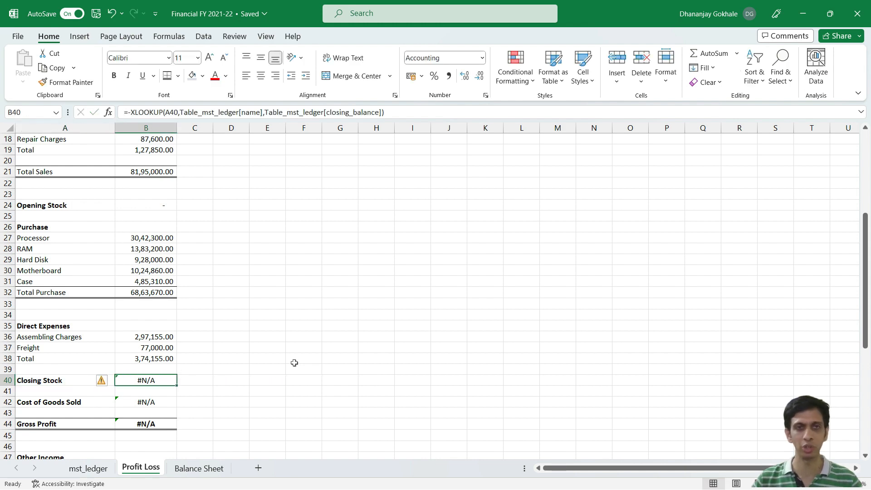
# Step: Filter the parent column of the mst_ledger table to show only Stock-in-Hand
pyautogui.hotkey('ctrl', 'pageup')
pyautogui.press('Up')
pyautogui.press('Up')
pyautogui.press('Up')
pyautogui.press('Up')
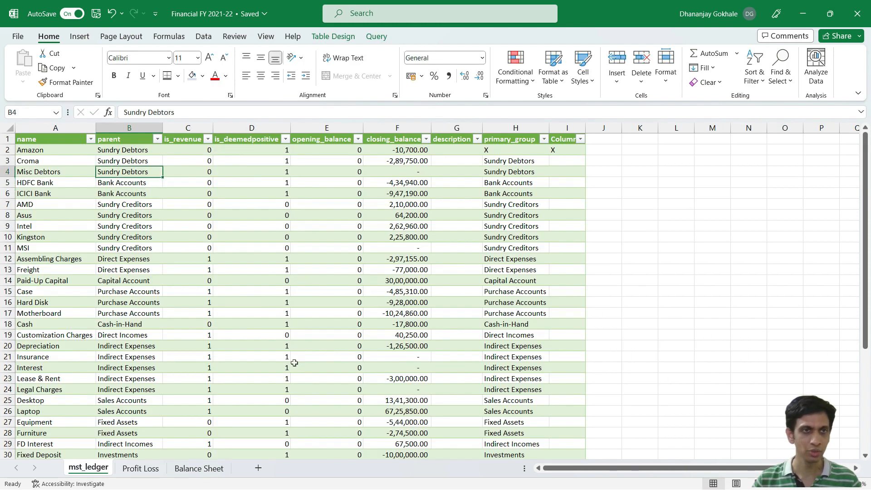
pyautogui.hotkey('alt', 'Down')
pyautogui.press('Tab')
pyautogui.press('Tab')
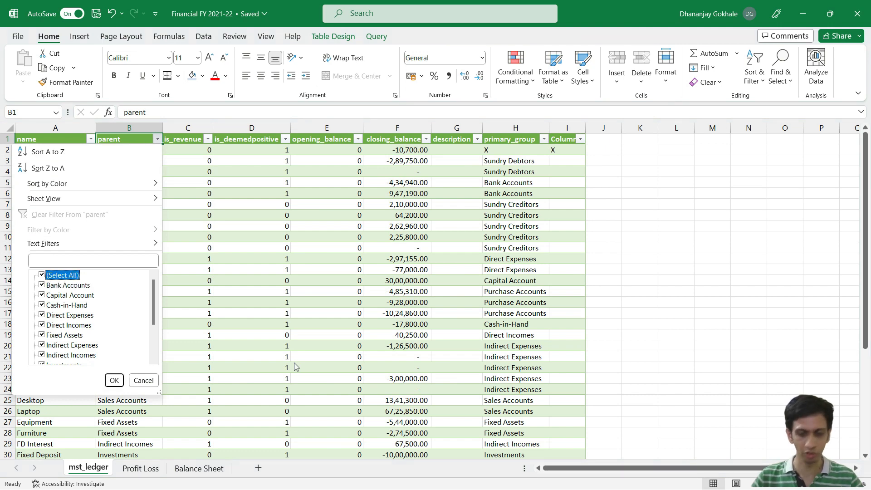
pyautogui.press('space')
pyautogui.press('Down')
pyautogui.press('Down')
pyautogui.press('Down')
pyautogui.press('Down')
pyautogui.press('Down')
pyautogui.press('Down')
pyautogui.press('Down')
pyautogui.press('Down')
pyautogui.press('Down')
pyautogui.press('Down')
pyautogui.press('Down')
pyautogui.press('Down')
pyautogui.press('space')
pyautogui.press('Return')
pyautogui.press('Down')
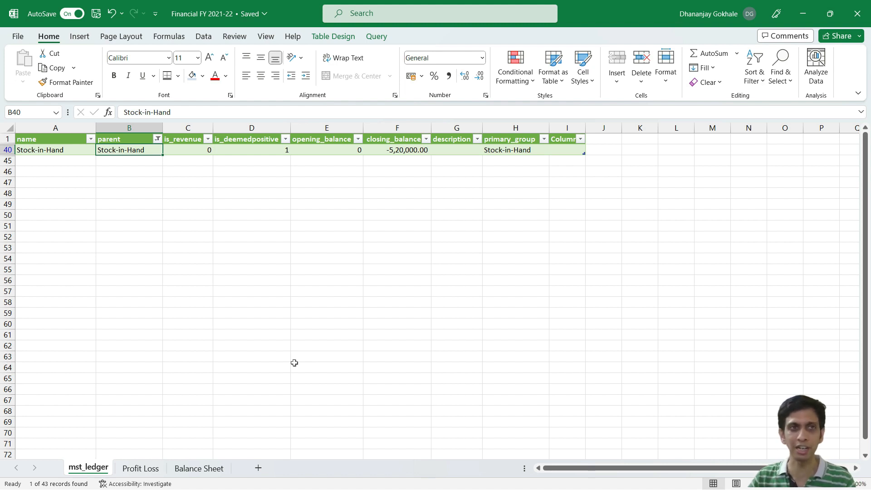
# Step: Examine the Stock-in-Hand ledger row, clear the parent filter and return to the Profit Loss sheet
pyautogui.press('Right')
pyautogui.press('Right')
pyautogui.press('Left')
pyautogui.press('Left')
pyautogui.press('Left')
pyautogui.press('Right')
pyautogui.press('Up')
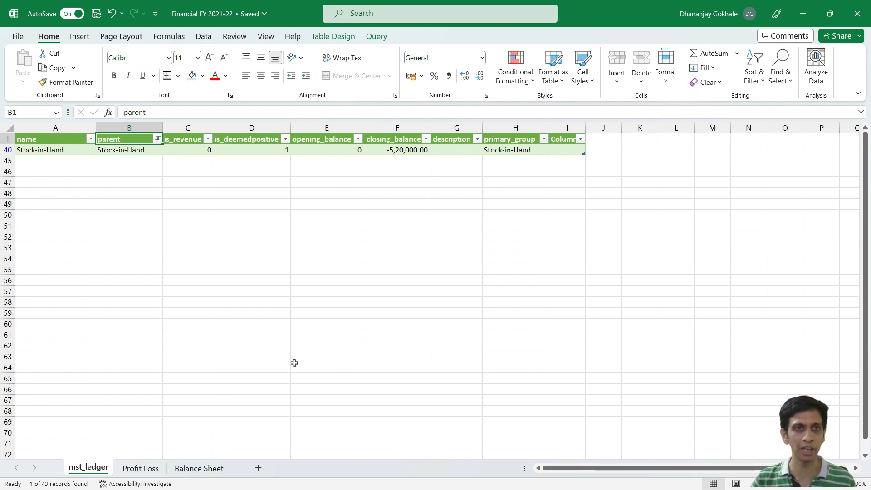
pyautogui.hotkey('alt', 'Down')
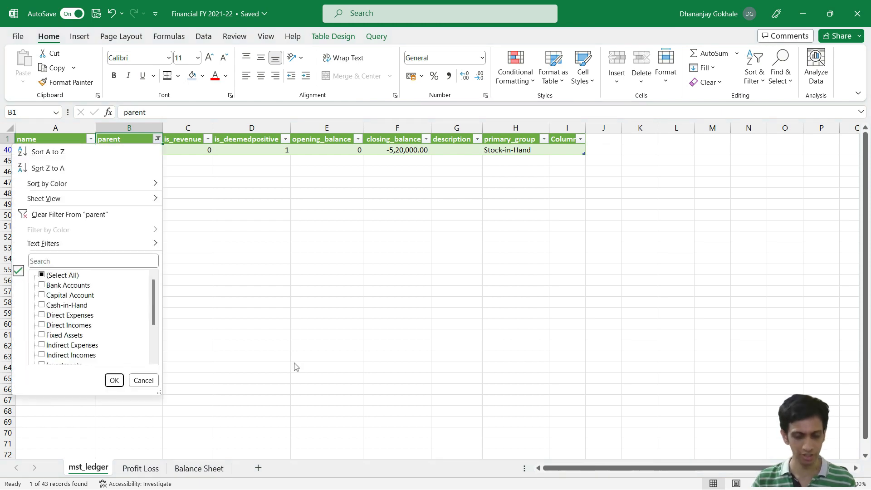
pyautogui.press('c')
pyautogui.press('Down')
pyautogui.hotkey('ctrl', 'pagedown')
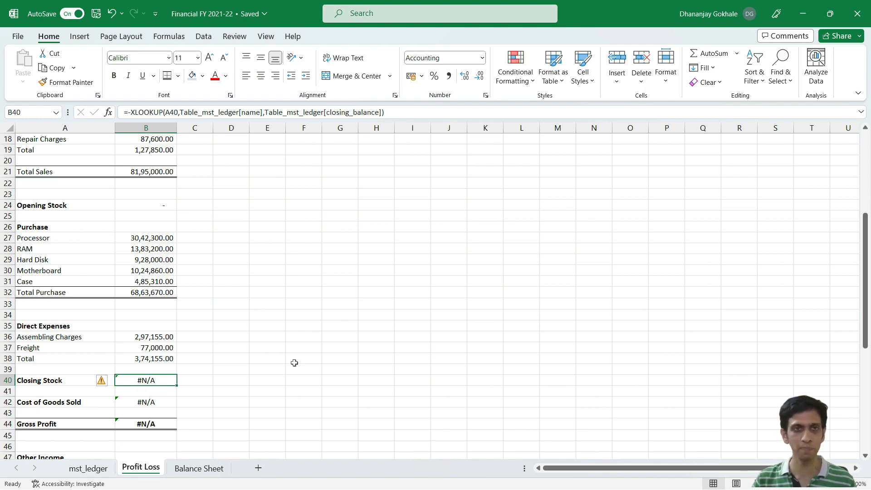
# Step: Go back to mst_ledger and reapply the Stock-in-Hand filter on the parent column
pyautogui.hotkey('ctrl', 'pageup')
pyautogui.press('Up')
pyautogui.hotkey('alt', 'Down')
pyautogui.press('c')
pyautogui.press('Tab')
pyautogui.press('Tab')
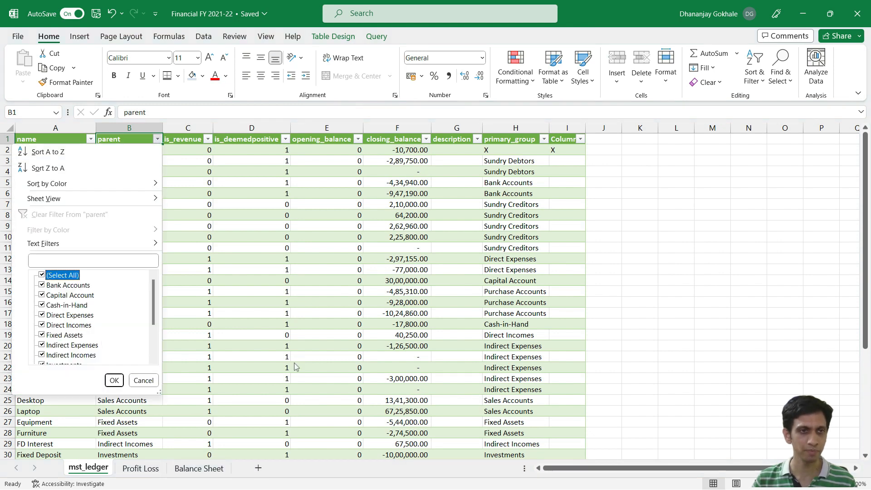
pyautogui.press('space')
pyautogui.press('Down')
pyautogui.press('Down')
pyautogui.press('Down')
pyautogui.press('Down')
pyautogui.press('Down')
pyautogui.press('Down')
pyautogui.press('Down')
pyautogui.press('Down')
pyautogui.press('Down')
pyautogui.press('Down')
pyautogui.press('Down')
pyautogui.press('Down')
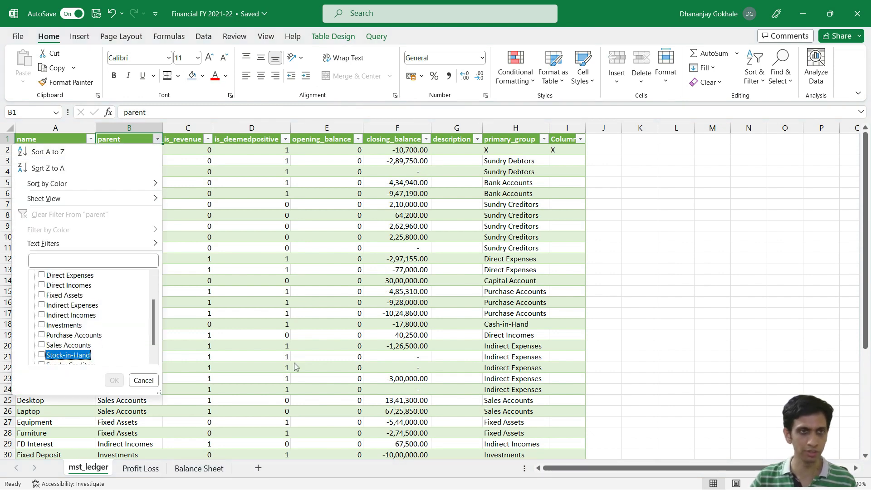
pyautogui.press('space')
pyautogui.press('Return')
pyautogui.press('Down')
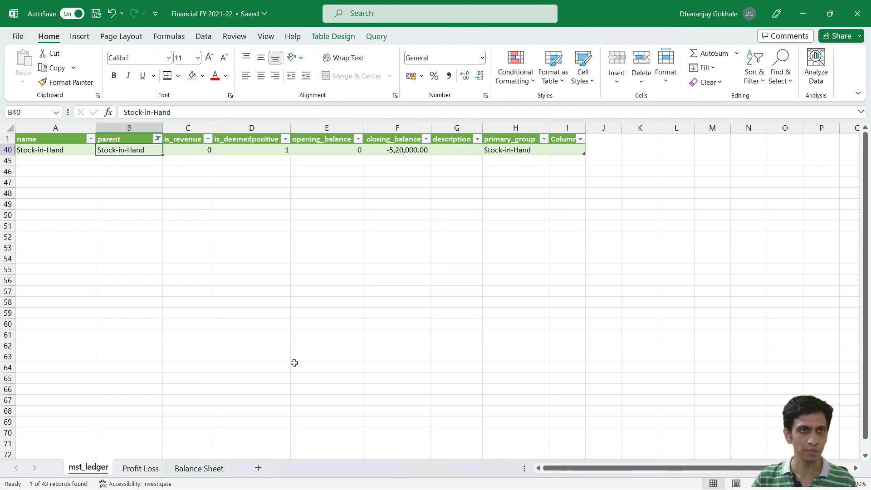
# Step: Copy the text Stock-in-Hand from the parent cell B40, clear the filter and return to the Profit Loss sheet
pyautogui.press('F2')
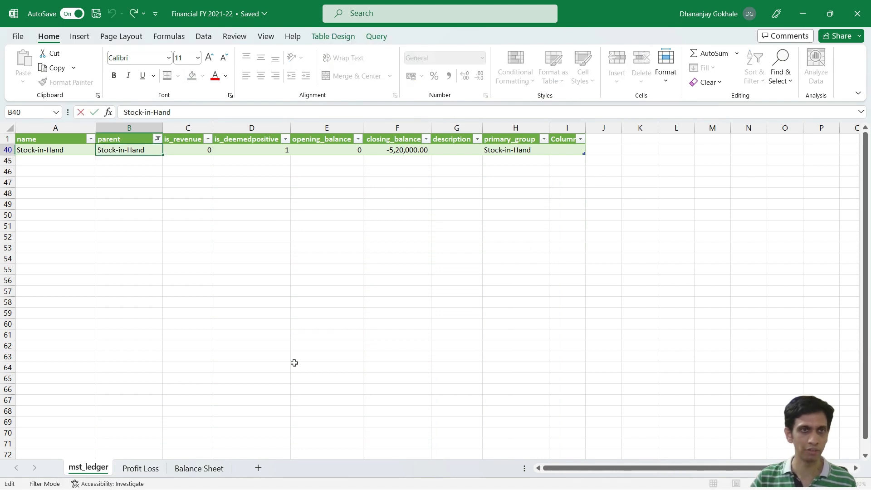
pyautogui.hotkey('shift', 'Home')
pyautogui.hotkey('ctrl', 'c')
pyautogui.press('Escape')
pyautogui.press('Down')
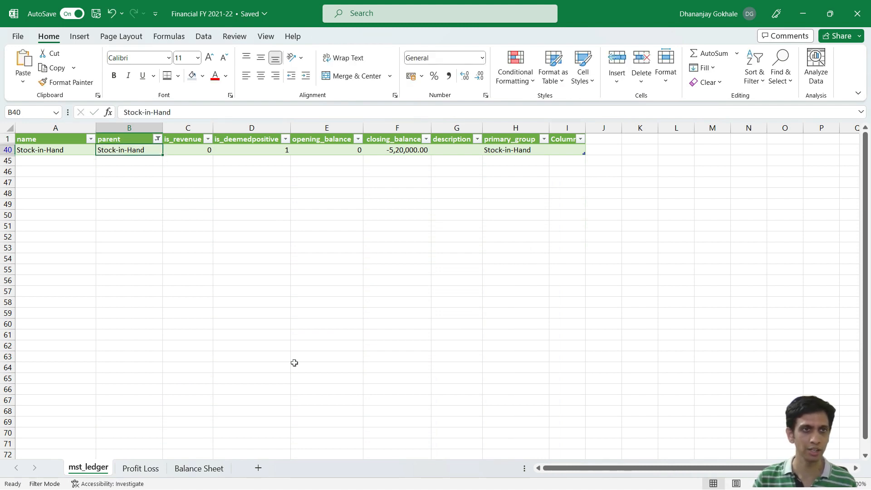
pyautogui.press('Up')
pyautogui.press('Up')
pyautogui.hotkey('alt', 'Down')
pyautogui.press('c')
pyautogui.hotkey('ctrl', 'pagedown')
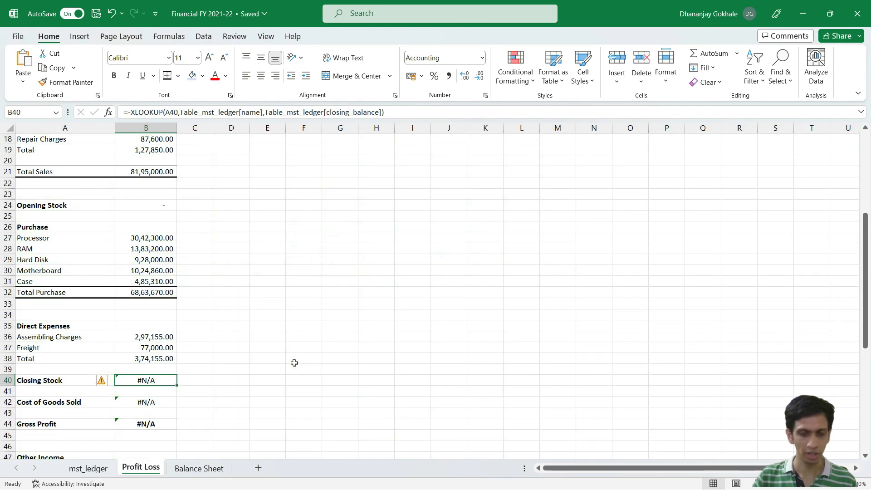
# Step: Enter a SUMIFS formula in the Closing Stock cell B40 that sums mst_ledger closing_balance where parent equals "Stock-in-Hand"
pyautogui.write('=SUMI')
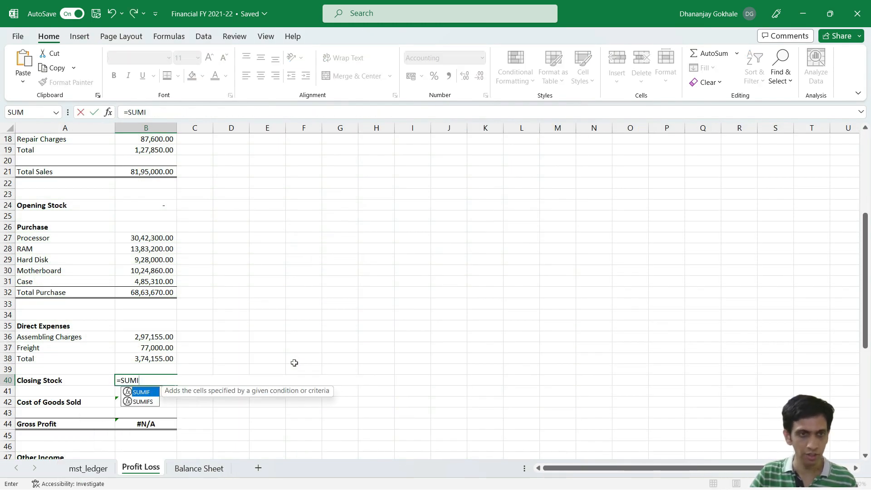
pyautogui.write('FS(')
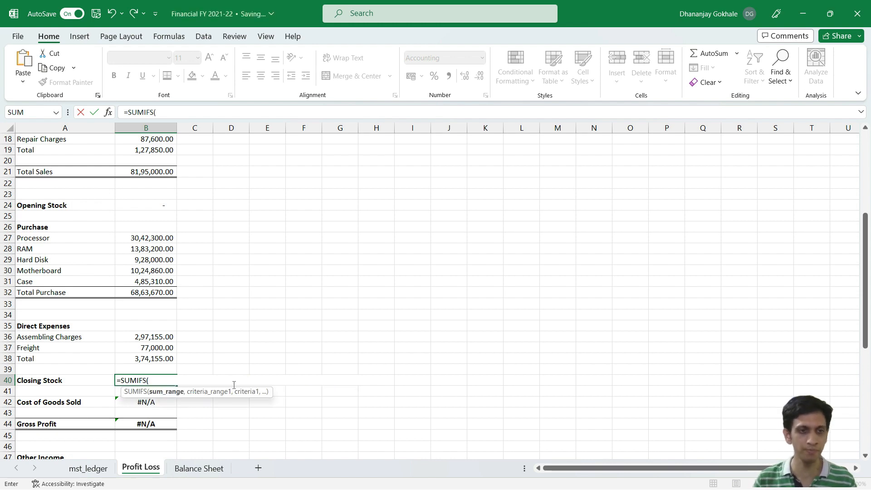
pyautogui.click(92, 469)
pyautogui.click(395, 226)
pyautogui.hotkey('ctrl', 'space')
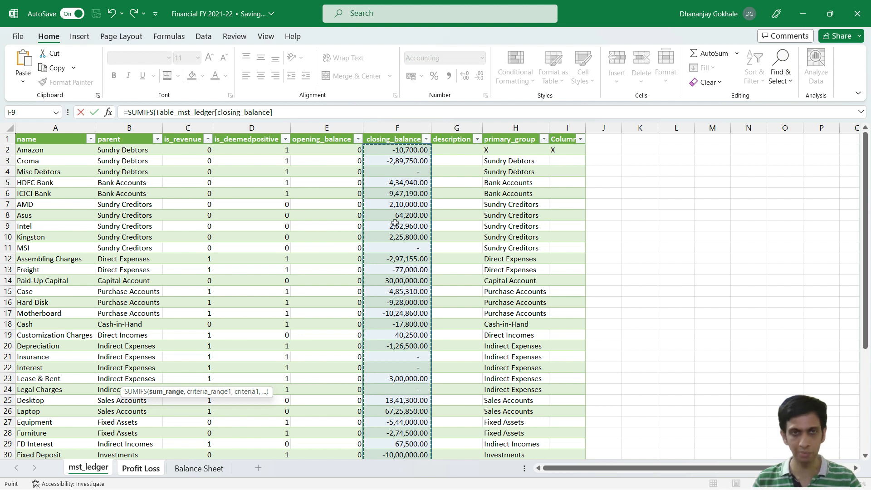
pyautogui.write(',')
pyautogui.click(120, 229)
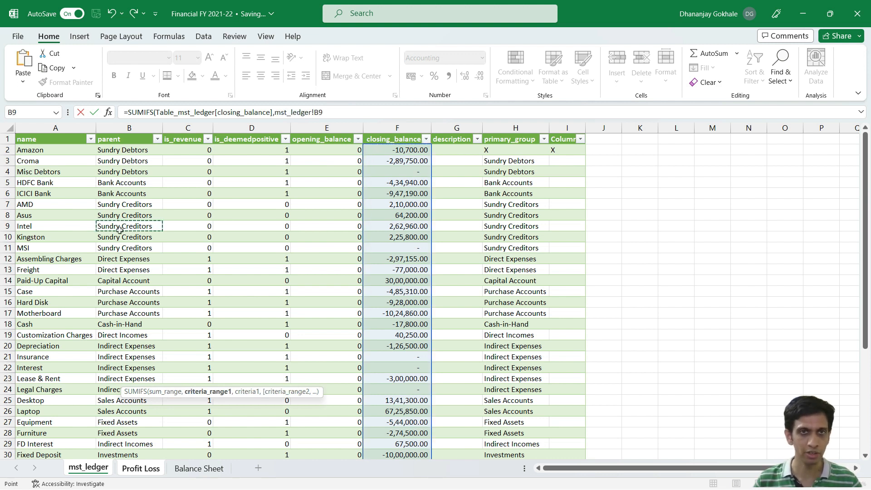
pyautogui.hotkey('ctrl', 'space')
pyautogui.write(',')
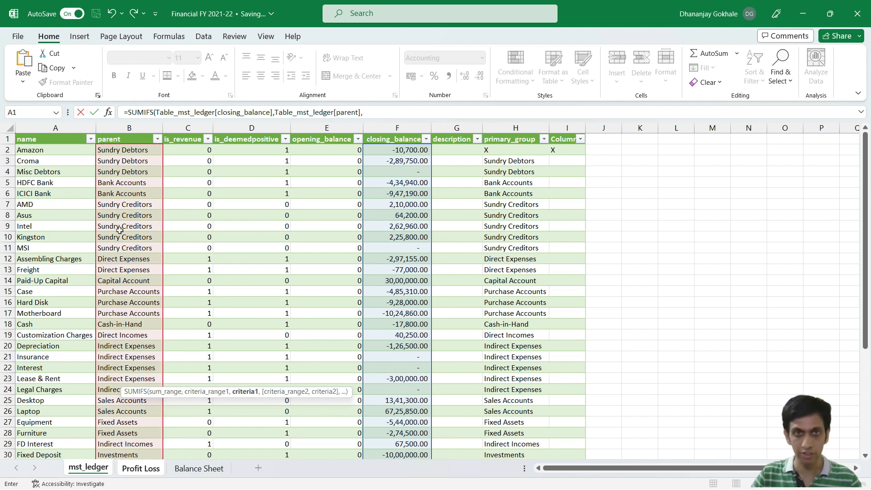
pyautogui.write('"Stock-in-Hand')
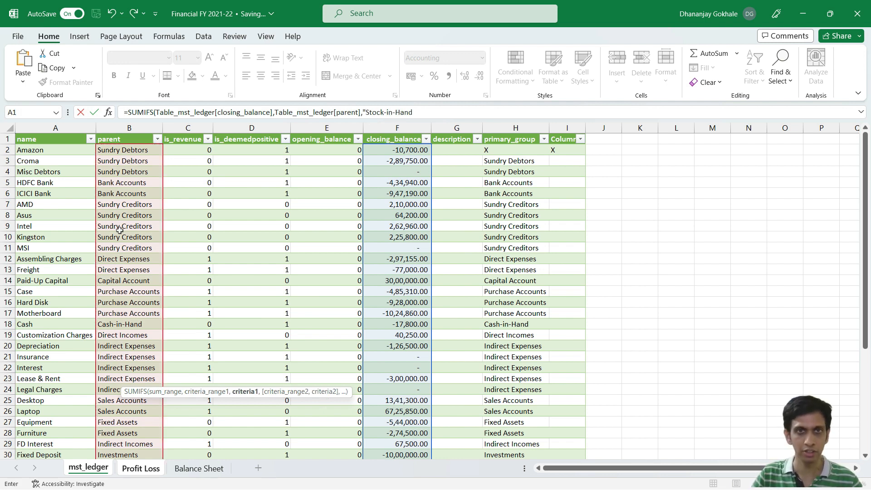
pyautogui.write('"')
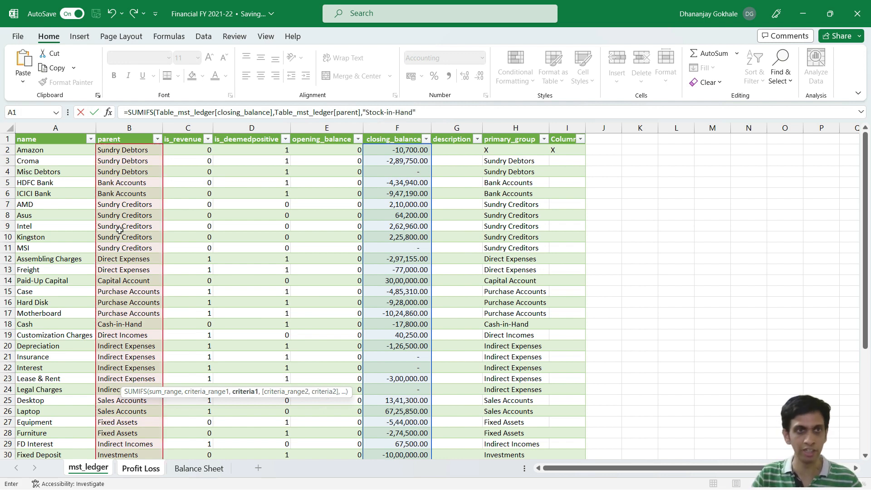
pyautogui.write(')')
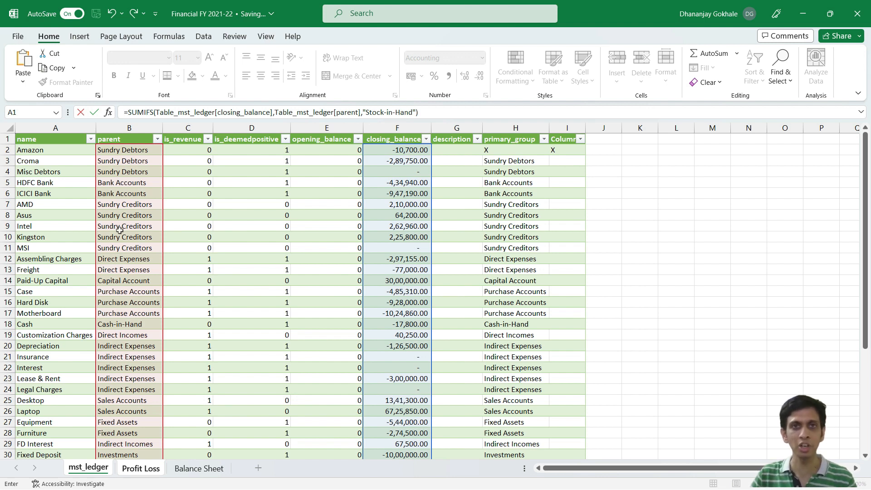
pyautogui.press('Return')
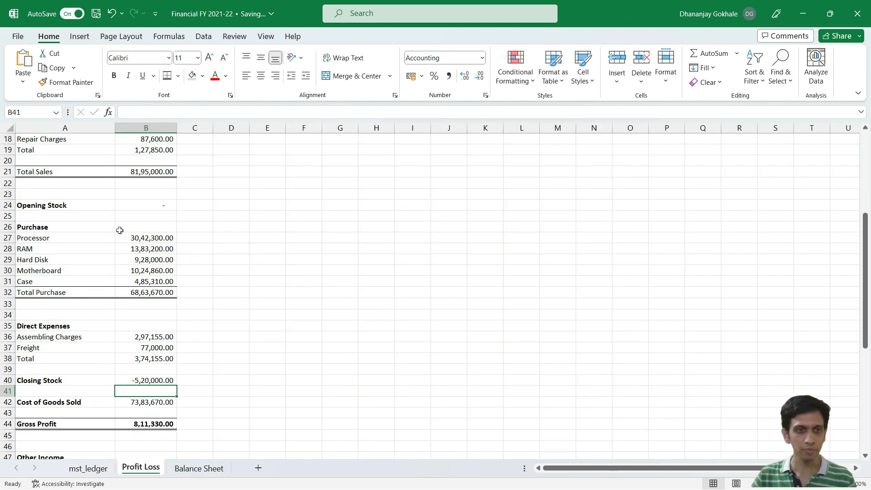
# Step: Negate the SUMIFS formula in the Closing Stock cell B40 by adding a minus sign before SUMIFS
pyautogui.press('Up')
pyautogui.press('F2')
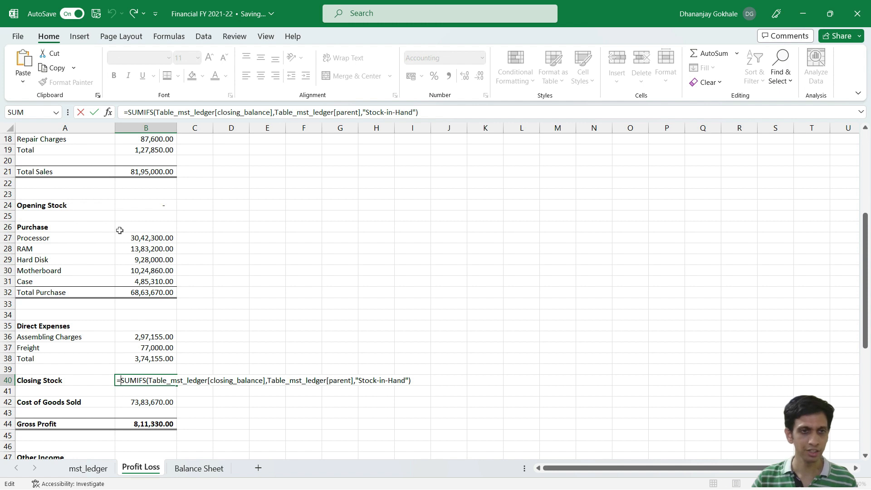
pyautogui.write('-')
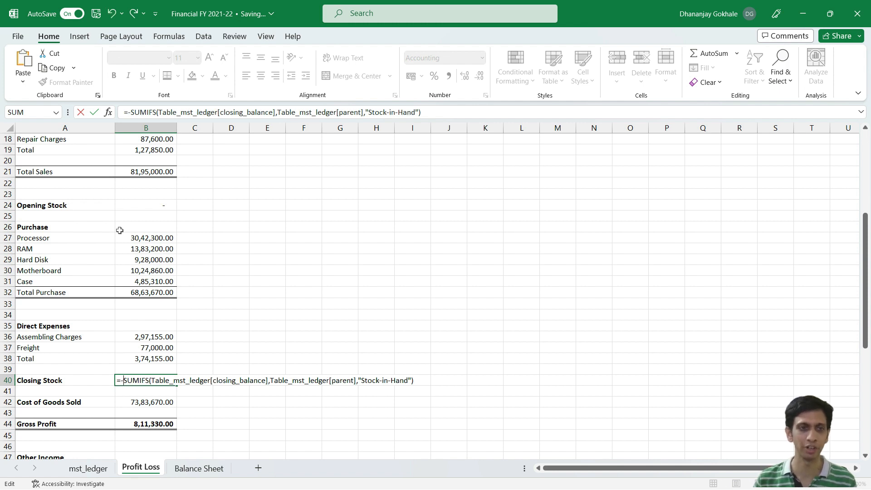
pyautogui.press('Return')
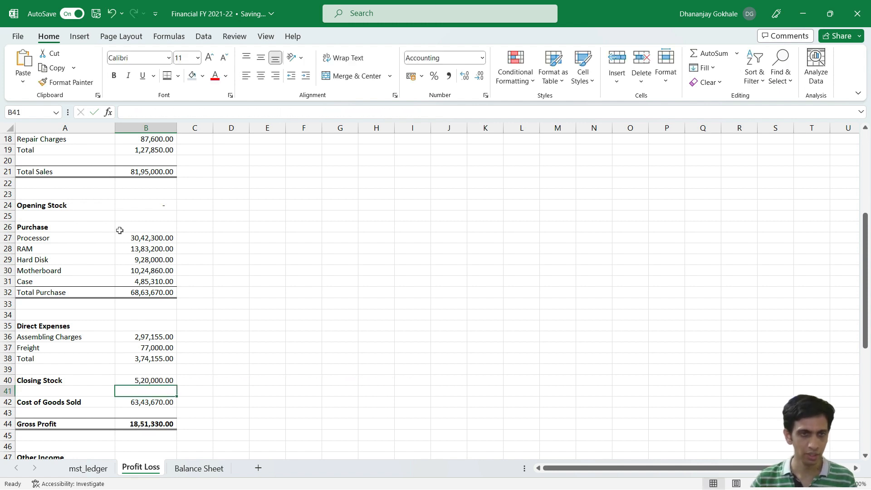
# Step: Inspect the Cost of Goods Sold formula in B42 and the Gross Profit formula in B44 without changing them
pyautogui.press('Down')
pyautogui.press('F2')
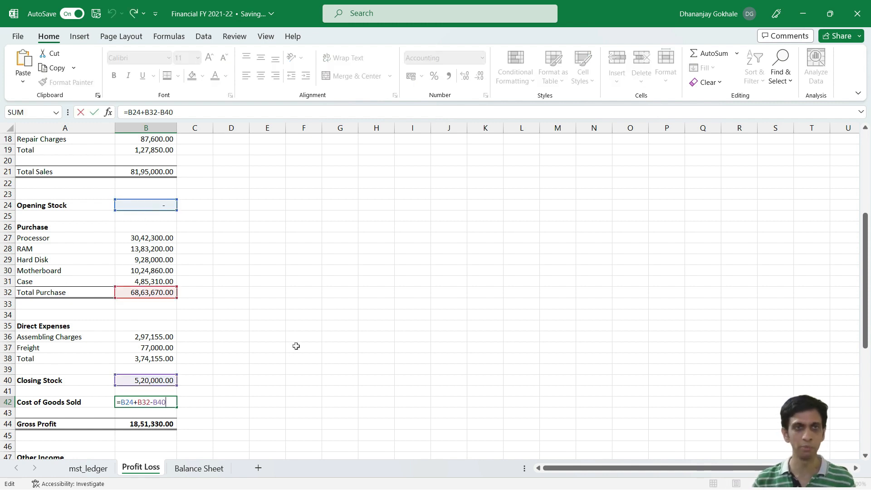
pyautogui.press('Return')
pyautogui.scroll(-2, 213, 285)
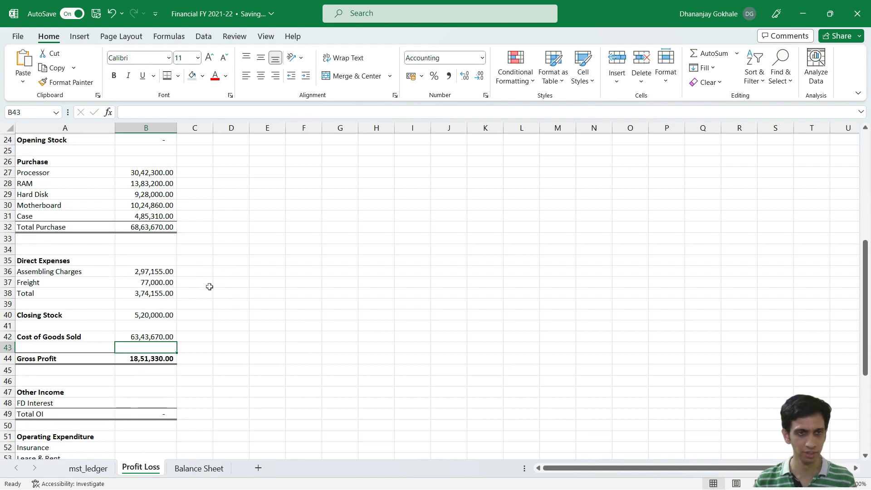
pyautogui.click(144, 359)
pyautogui.press('F2')
pyautogui.press('Escape')
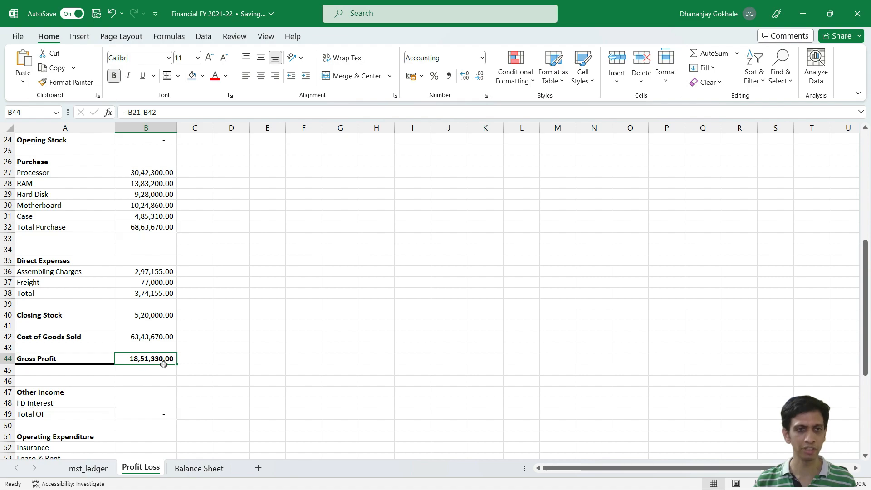
# Step: Switch to TallyPrime, check Gross Profit c/o and Direct Expenses in the Profit & Loss A/c, and return to Excel
pyautogui.hotkey('alt', 'Tab')
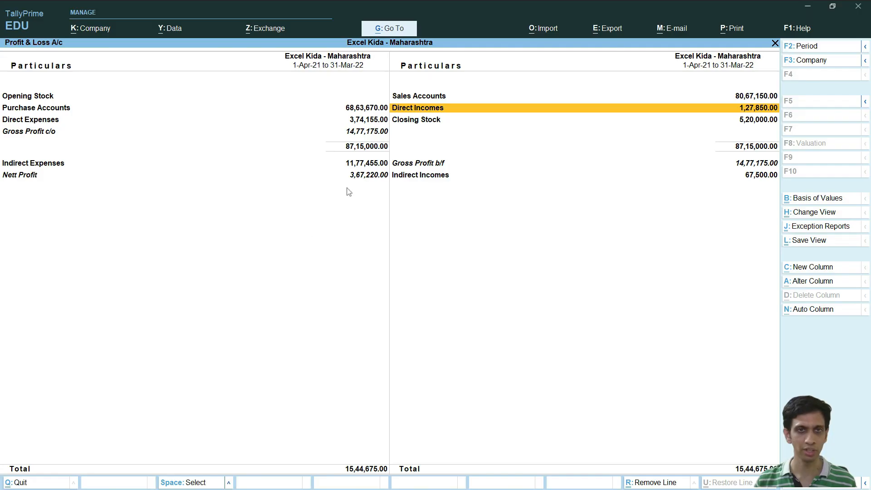
pyautogui.click(354, 134)
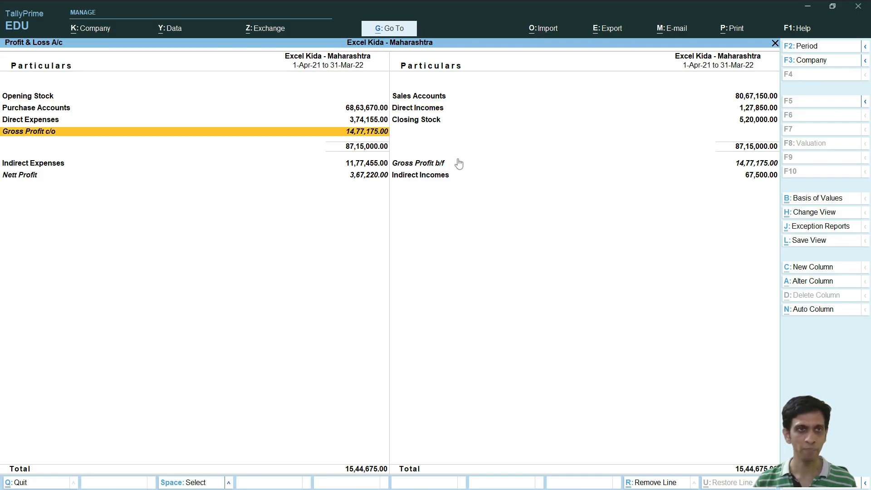
pyautogui.press('Up')
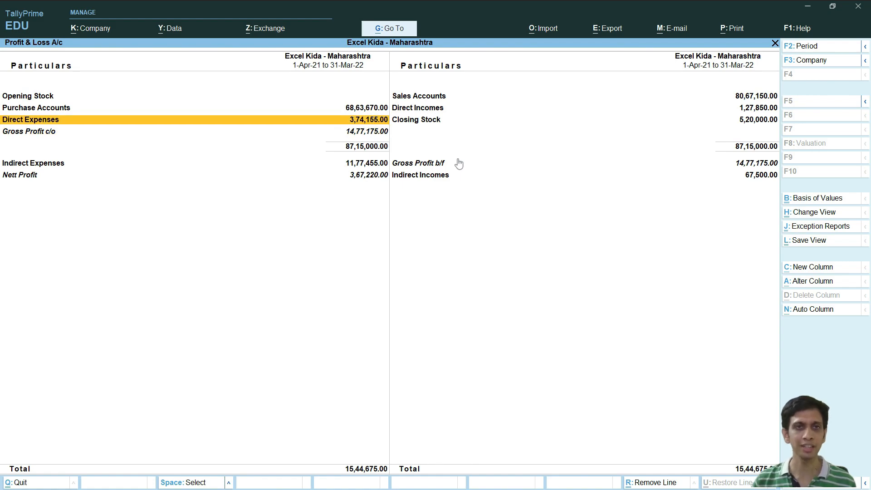
pyautogui.press('Return')
pyautogui.press('Escape')
pyautogui.hotkey('alt', 'Tab')
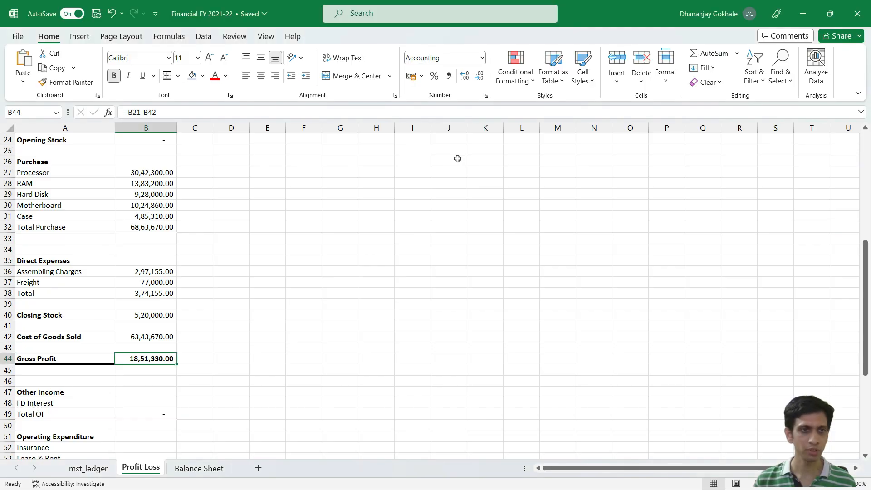
# Step: Trace whether the Direct Expenses total in B38 is included in the Gross Profit and Cost of Goods Sold formulas
pyautogui.click(56, 271)
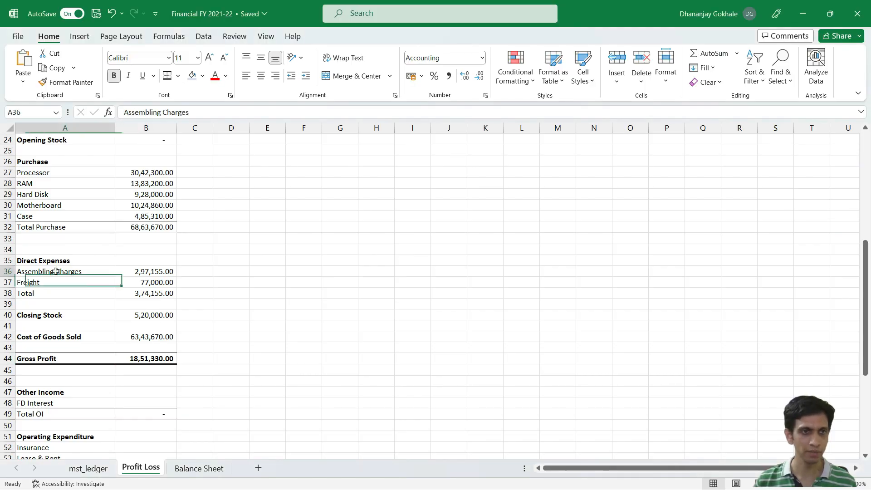
pyautogui.click(154, 292)
pyautogui.click(151, 359)
pyautogui.doubleClick(151, 358)
pyautogui.press('Escape')
pyautogui.click(156, 338)
pyautogui.doubleClick(159, 338)
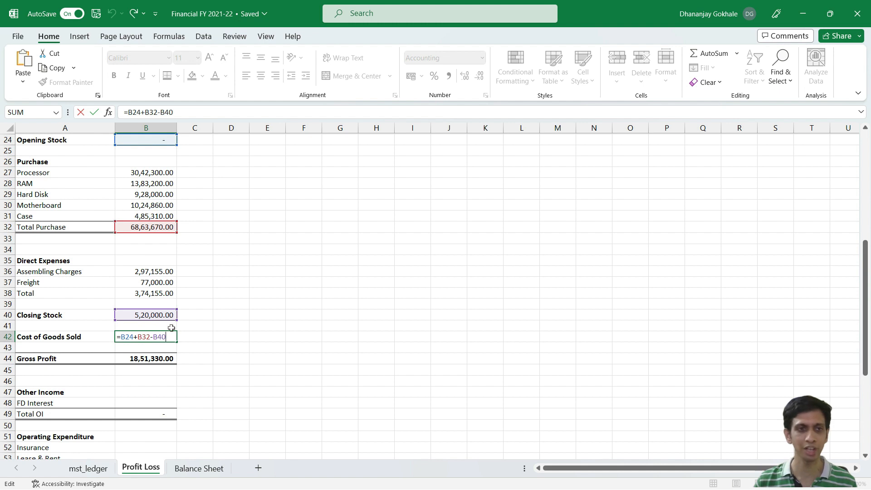
pyautogui.hotkey('ctrl', 'Return')
# Step: Add the Direct Expenses total B38 to the Cost of Goods Sold formula, making it =B24+B32-B40+B38
pyautogui.press('F2')
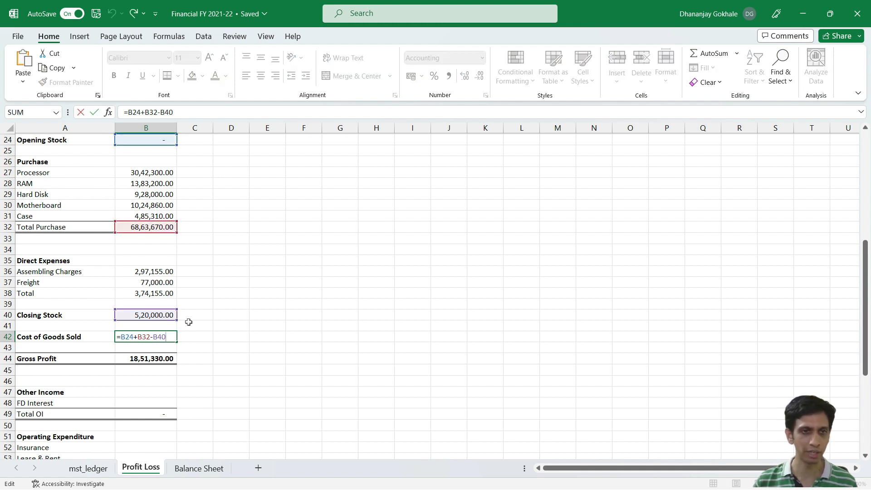
pyautogui.write('+')
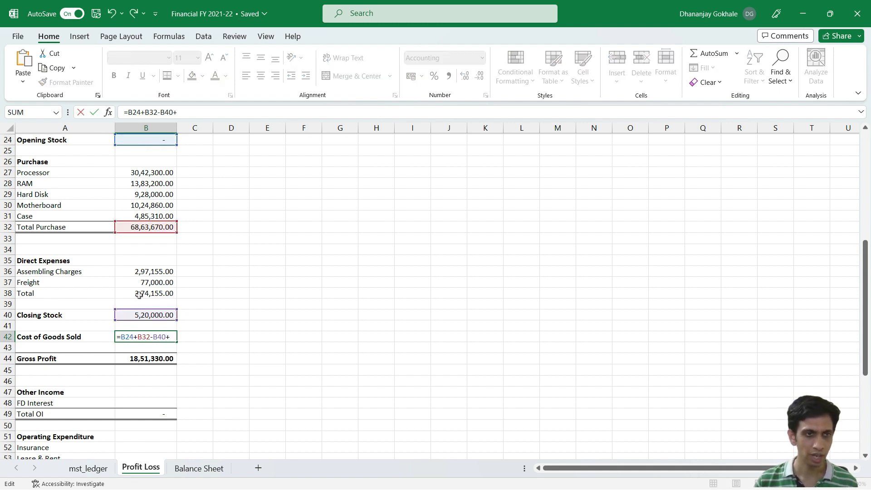
pyautogui.click(158, 294)
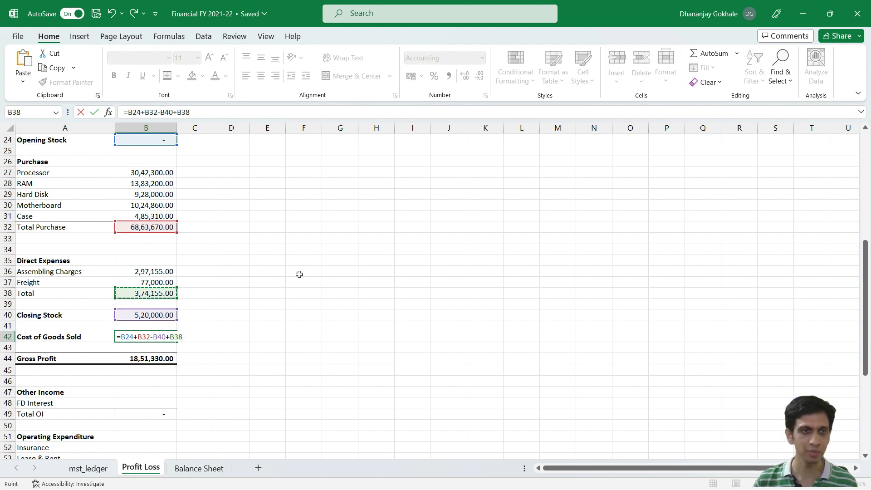
pyautogui.press('Return')
pyautogui.press('Down')
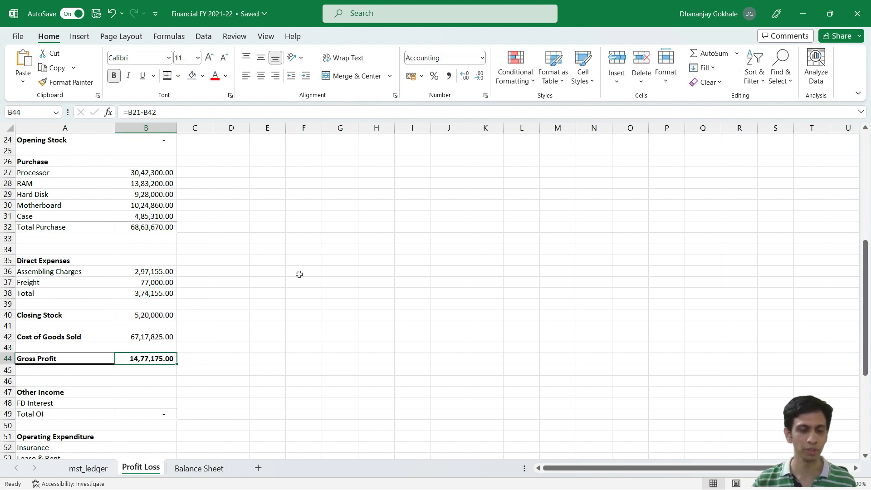
# Step: Compare the gross profit with TallyPrime's Profit & Loss A/c, return to Excel and review the Gross Profit formula in B44
pyautogui.hotkey('alt', 'Tab')
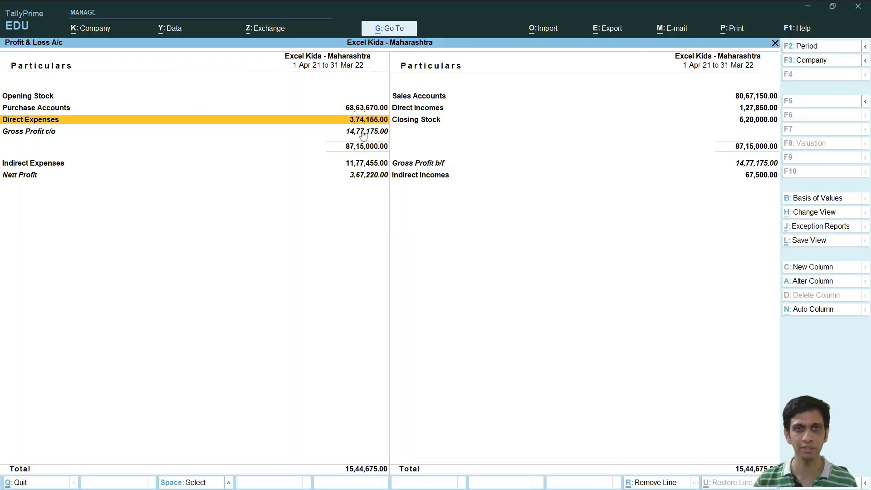
pyautogui.hotkey('alt', 'Tab')
pyautogui.doubleClick(167, 361)
pyautogui.press('Escape')
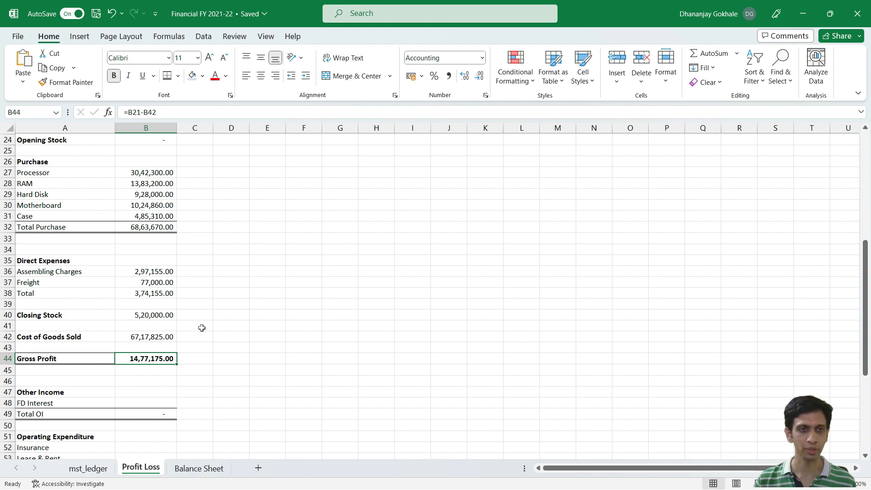
pyautogui.scroll(-1, 187, 294)
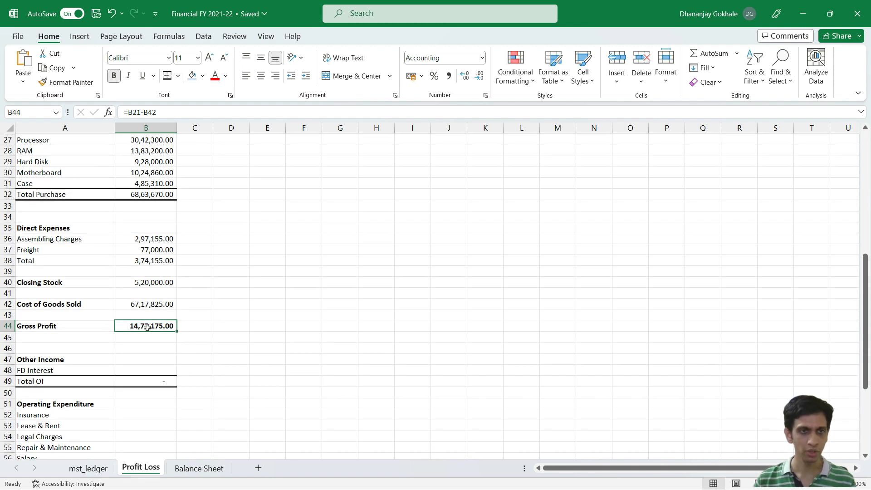
pyautogui.press('F2')
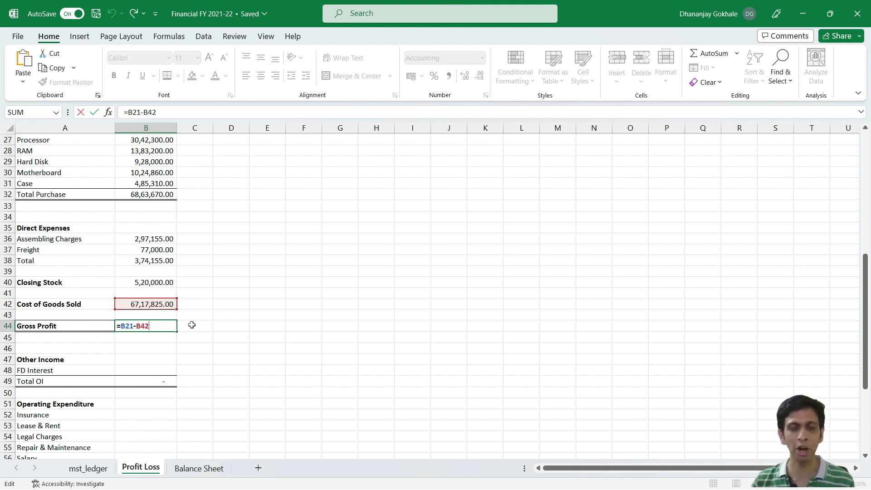
pyautogui.press('Return')
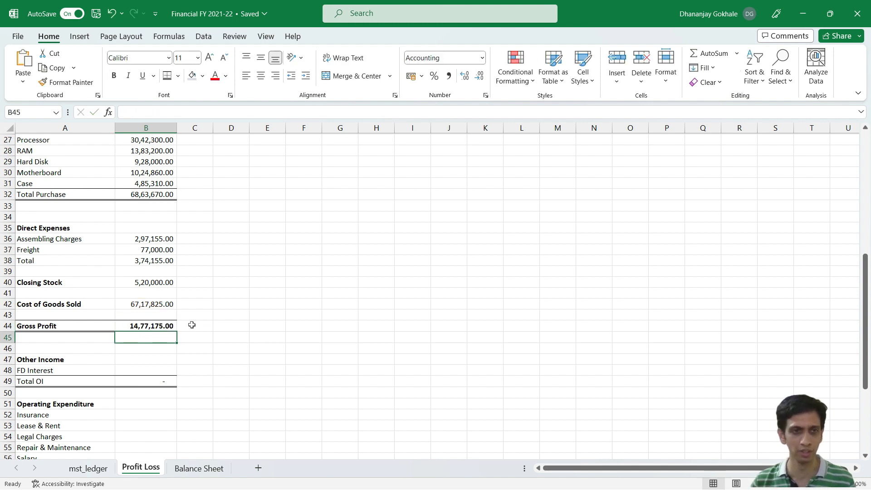
pyautogui.press('Up')
pyautogui.press('F2')
pyautogui.press('Escape')
# Step: Copy the XLOOKUP formula from the Customization Charges cell B17 into the FD Interest cell B48
pyautogui.scroll(-2, 162, 340)
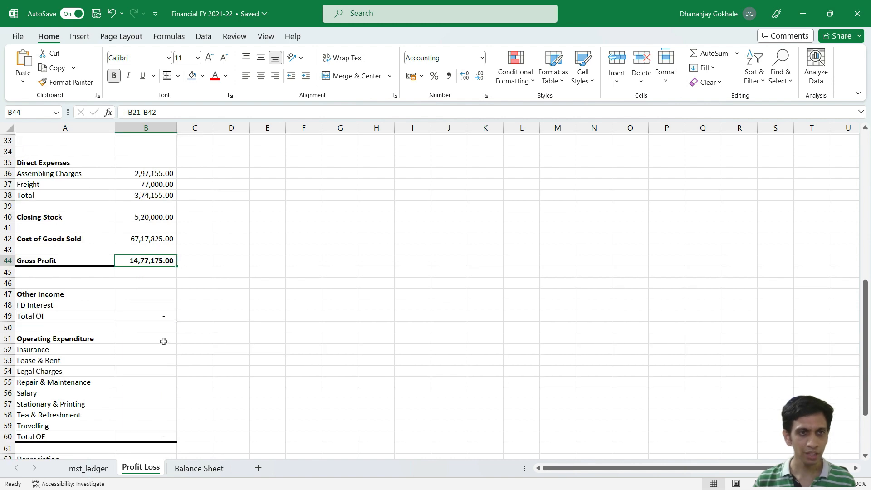
pyautogui.scroll(5, 147, 225)
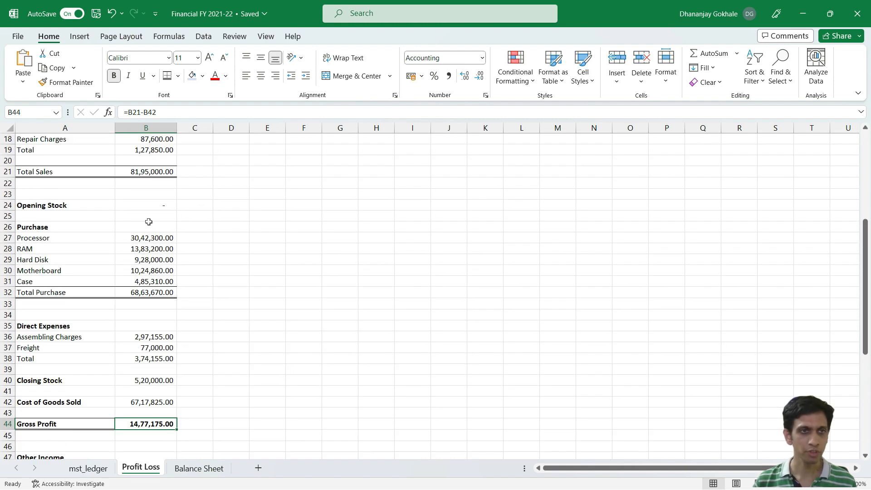
pyautogui.scroll(2, 146, 227)
pyautogui.click(156, 195)
pyautogui.hotkey('ctrl', 'c')
pyautogui.scroll(1, 217, 216)
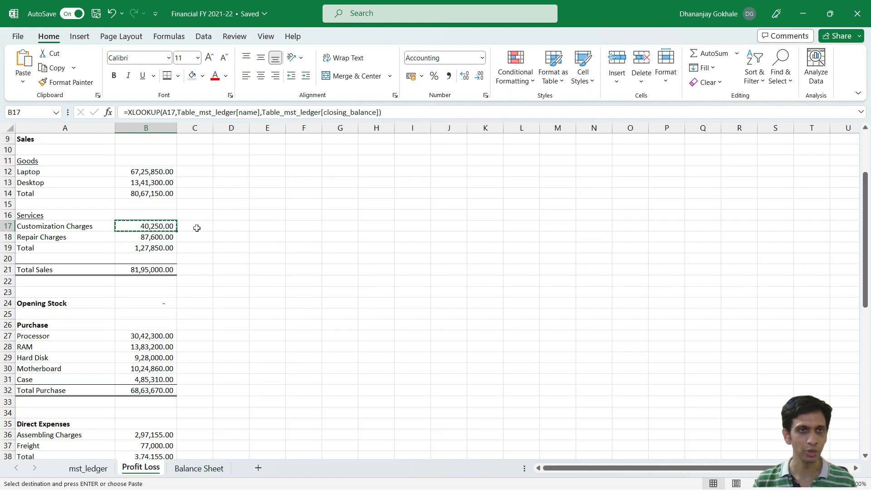
pyautogui.scroll(-2, 156, 257)
pyautogui.scroll(-4, 156, 256)
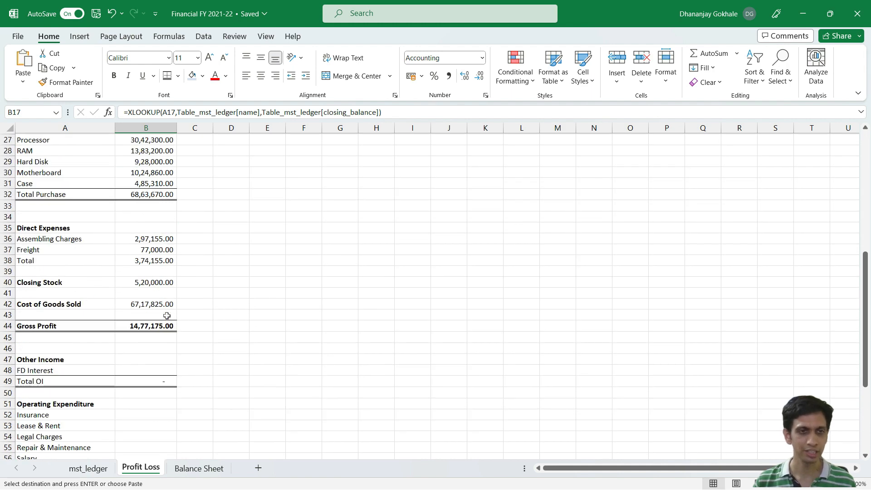
pyautogui.click(142, 369)
pyautogui.hotkey('ctrl', 'v')
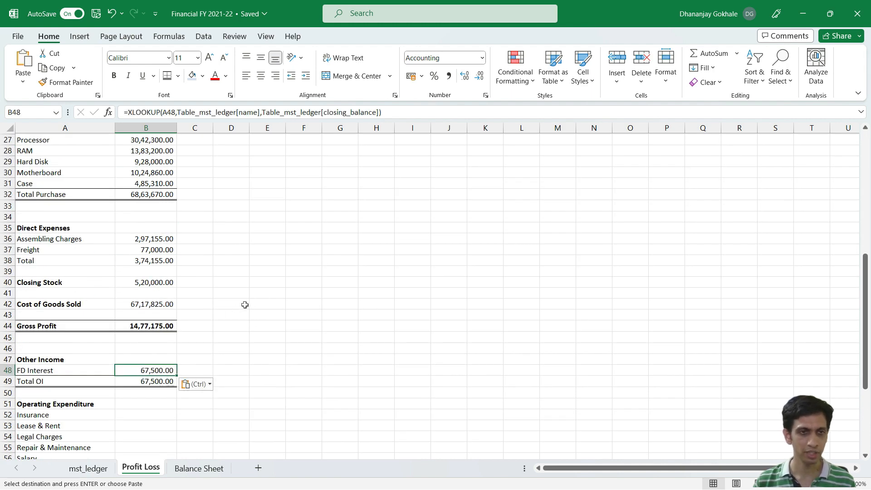
# Step: Copy the negated XLOOKUP formula from the Assembling Charges cell B36 into the Insurance cell B52
pyautogui.scroll(-2, 243, 305)
pyautogui.press('Escape')
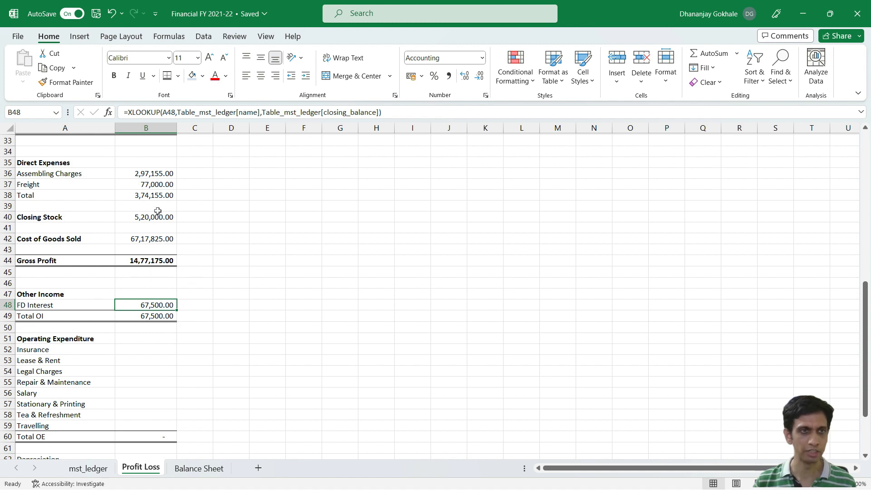
pyautogui.click(147, 173)
pyautogui.hotkey('ctrl', 'c')
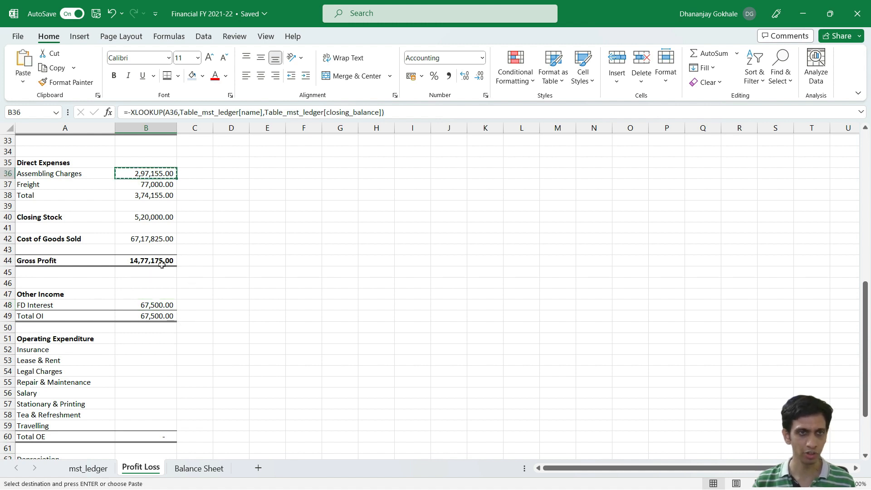
pyautogui.scroll(-1, 152, 301)
pyautogui.click(162, 315)
pyautogui.hotkey('ctrl', 'v')
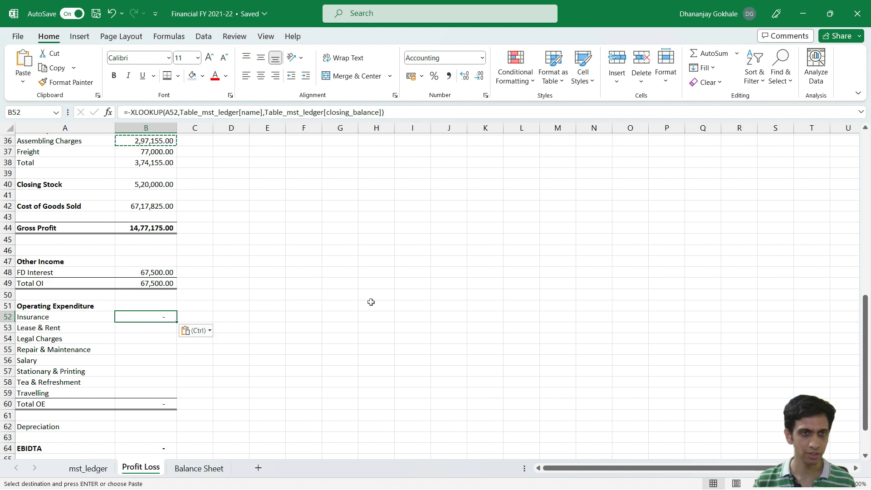
pyautogui.press('F2')
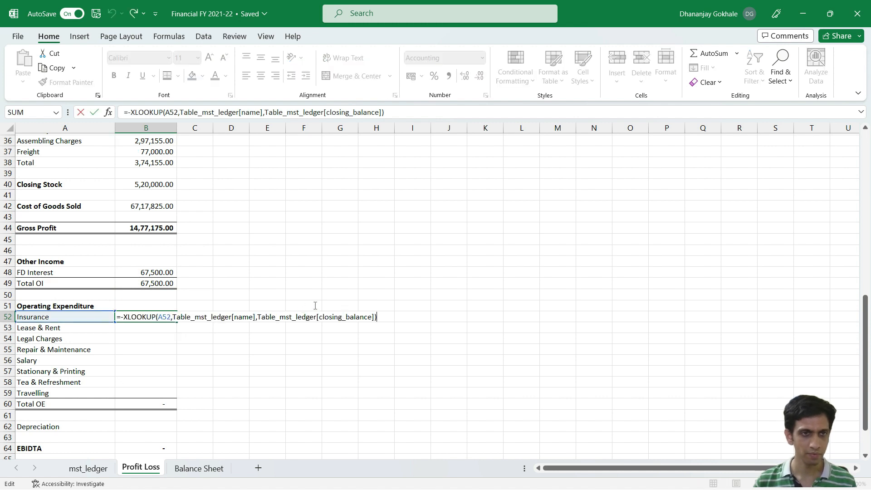
pyautogui.press('Escape')
# Step: Copy the Insurance XLOOKUP formula in B52 down the other Operating Expenditure rows through Travelling in B59
pyautogui.scroll(1, 216, 189)
pyautogui.click(156, 174)
pyautogui.press('Escape')
pyautogui.click(164, 349)
pyautogui.hotkey('ctrl', 'c')
pyautogui.hotkey('shift', 'Down')
pyautogui.hotkey('shift', 'Down')
pyautogui.hotkey('shift', 'Down')
pyautogui.hotkey('shift', 'Down')
pyautogui.hotkey('shift', 'Down')
pyautogui.hotkey('shift', 'Down')
pyautogui.hotkey('shift', 'Down')
pyautogui.hotkey('ctrl', 'v')
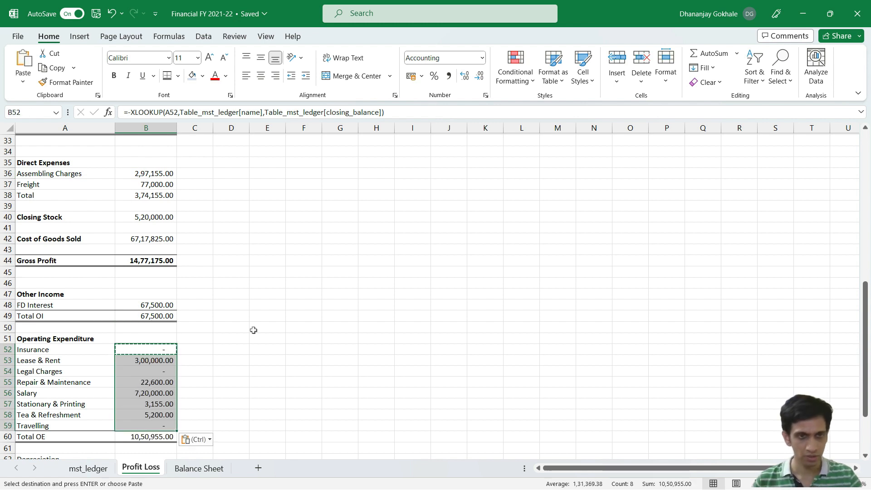
pyautogui.press('Escape')
pyautogui.press('Down')
# Step: Copy the Repair & Maintenance XLOOKUP formula from B55 into the Interest cell B66 and the Tax cell B67
pyautogui.scroll(-2, 212, 298)
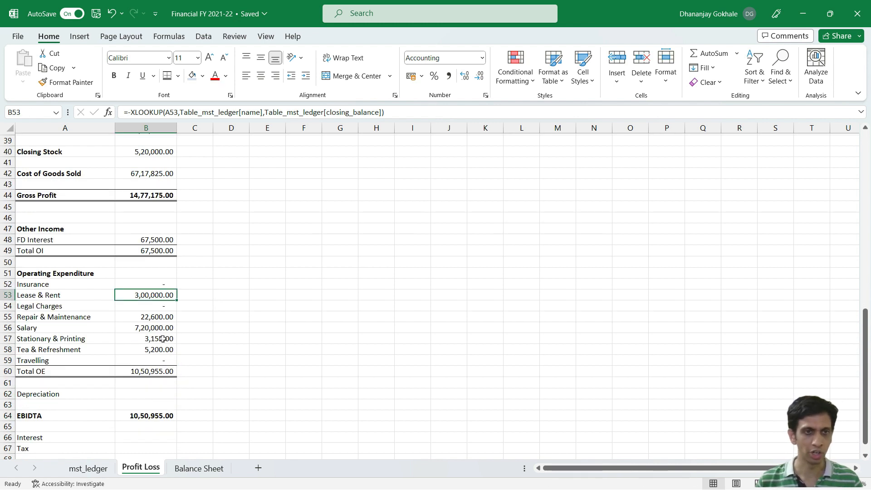
pyautogui.click(152, 317)
pyautogui.hotkey('ctrl', 'c')
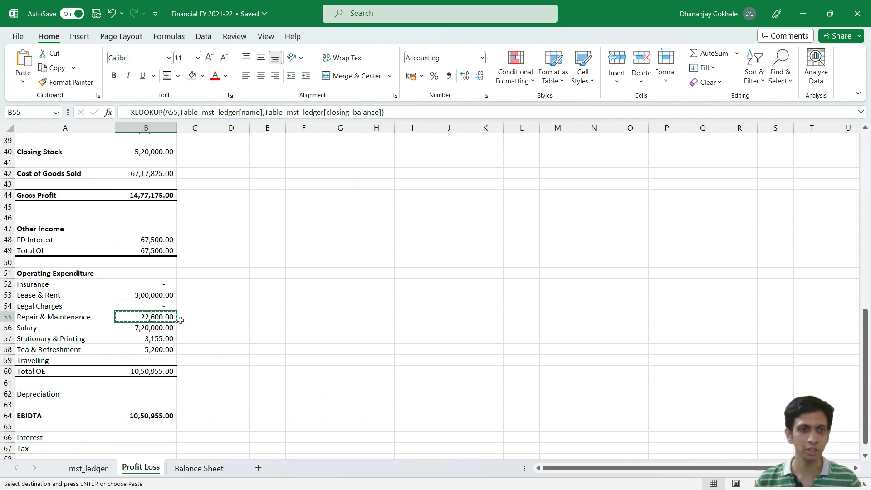
pyautogui.scroll(-3, 184, 309)
pyautogui.click(143, 339)
pyautogui.hotkey('ctrl', 'v')
pyautogui.click(145, 351)
pyautogui.hotkey('ctrl', 'v')
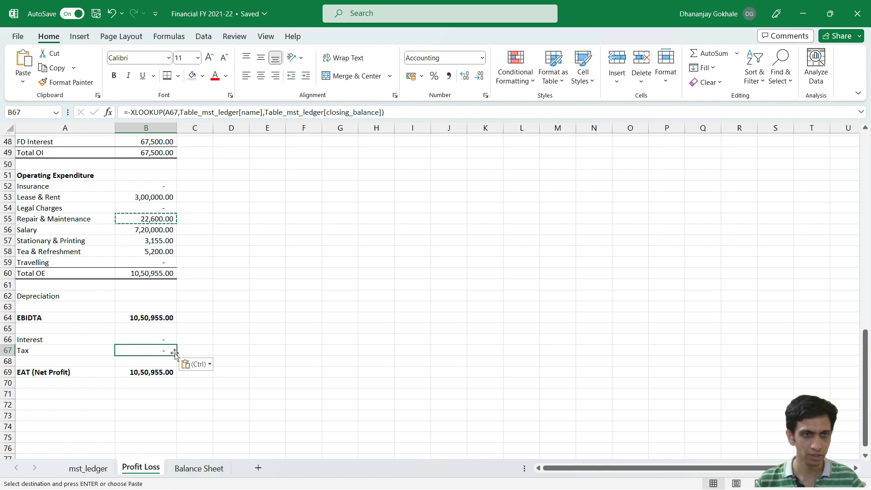
pyautogui.doubleClick(165, 339)
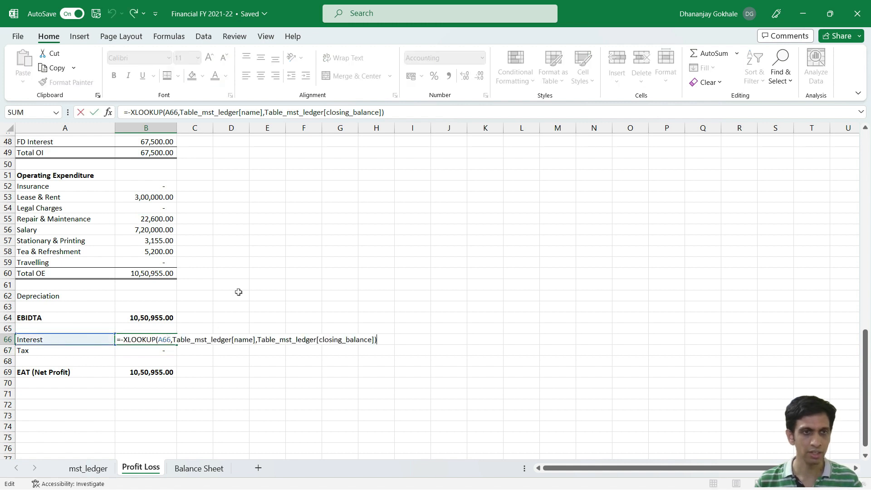
pyautogui.press('Escape')
pyautogui.click(144, 220)
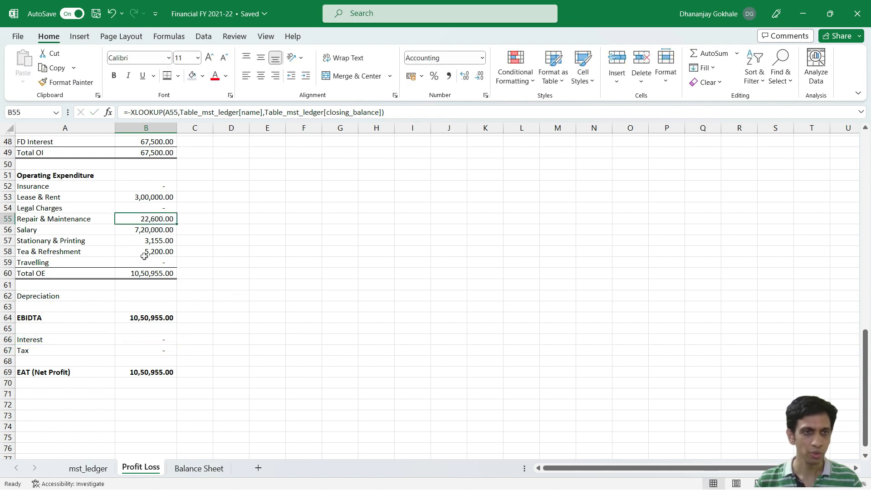
# Step: Switch to TallyPrime, examine the Indirect Expenses ledger breakdown in the Profit & Loss A/c, and return to Excel
pyautogui.hotkey('alt', 'Tab')
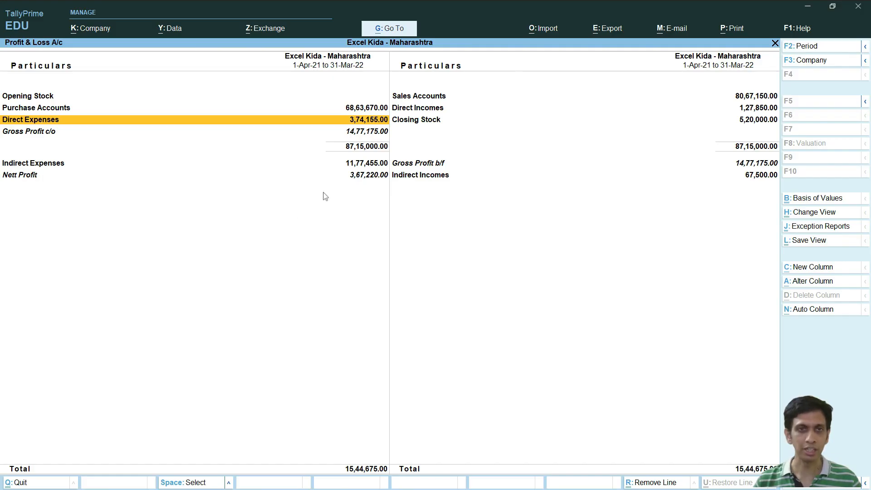
pyautogui.click(339, 178)
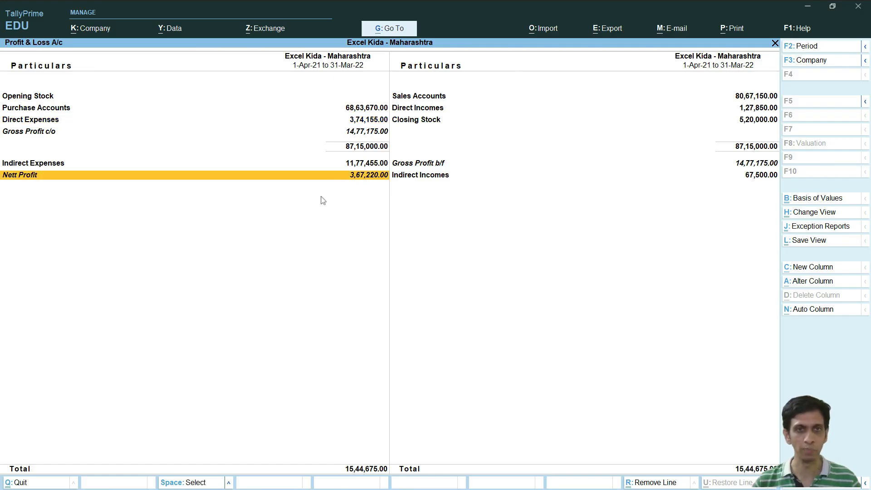
pyautogui.press('Up')
pyautogui.press('Return')
pyautogui.press('Down')
pyautogui.press('Down')
pyautogui.press('Up')
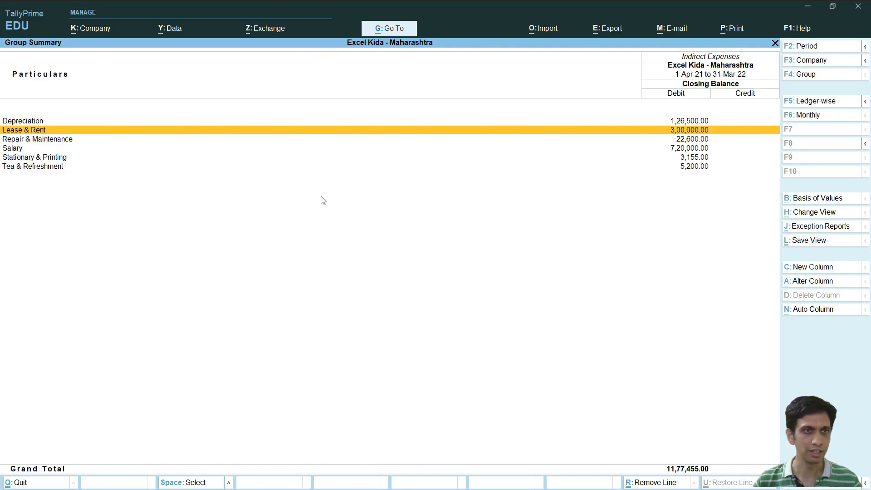
pyautogui.press('Up')
pyautogui.press('Escape')
pyautogui.hotkey('alt', 'Tab')
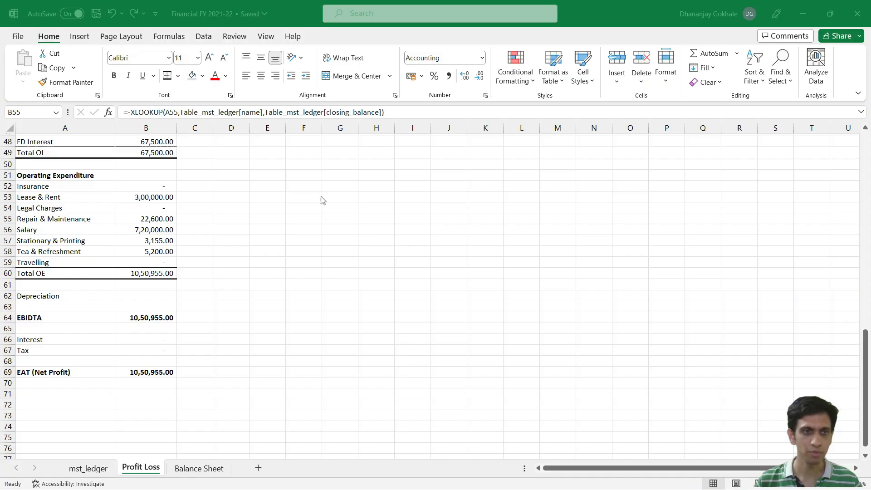
# Step: Review the XLOOKUP formulas in the lower Operating Expenditure rows, Tea & Refreshment and Travelling
pyautogui.press('Down')
pyautogui.press('Down')
pyautogui.press('Down')
pyautogui.press('Down')
pyautogui.press('Down')
pyautogui.press('Down')
pyautogui.press('Down')
pyautogui.press('Down')
pyautogui.press('Down')
pyautogui.press('Down')
pyautogui.press('F2')
pyautogui.press('Escape')
pyautogui.press('Down')
pyautogui.press('F2')
pyautogui.press('Escape')
pyautogui.click(152, 214)
pyautogui.scroll(1, 153, 208)
# Step: Check Indirect Incomes in TallyPrime's Profit & Loss A/c, return to Excel and inspect the Total OI formula in B49
pyautogui.hotkey('alt', 'Tab')
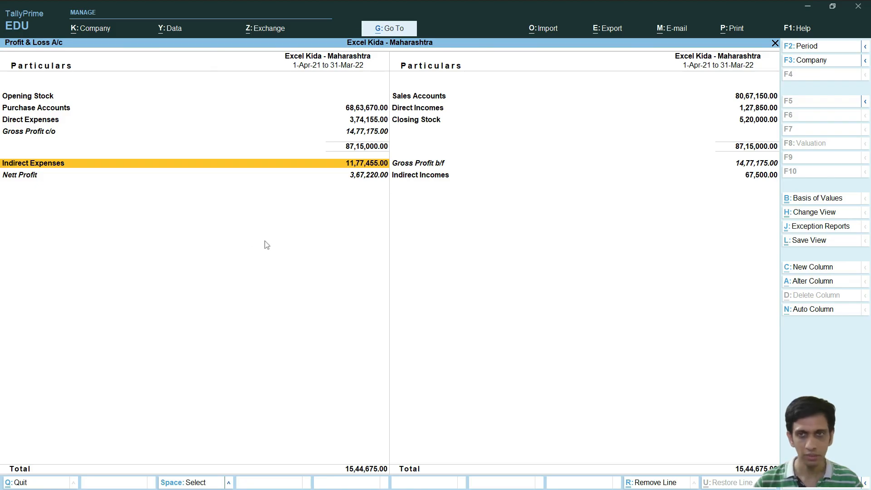
pyautogui.press('Right')
pyautogui.press('Down')
pyautogui.hotkey('alt', 'Tab')
pyautogui.click(159, 214)
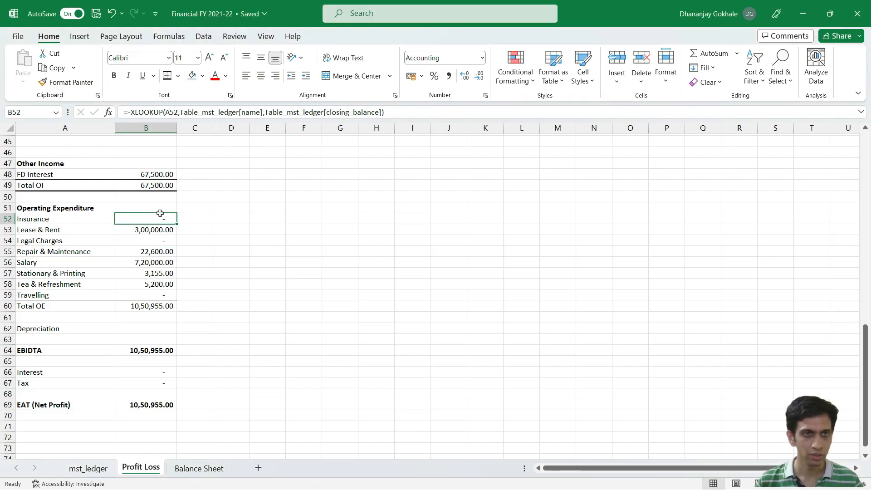
pyautogui.click(155, 185)
pyautogui.press('F2')
pyautogui.press('Escape')
# Step: Inspect which cells the EAT (Net Profit) formula in B69 and the EBIDTA formula in B64 refer to
pyautogui.click(139, 407)
pyautogui.press('F2')
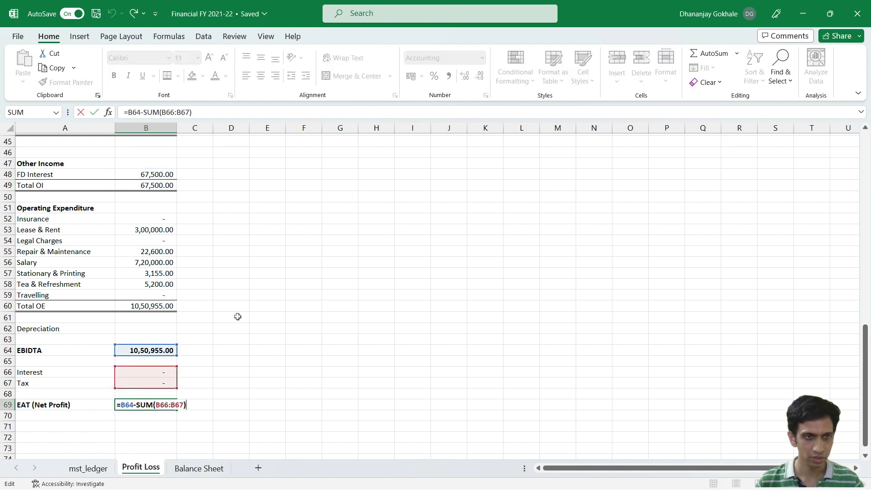
pyautogui.click(145, 351)
pyautogui.press('F2')
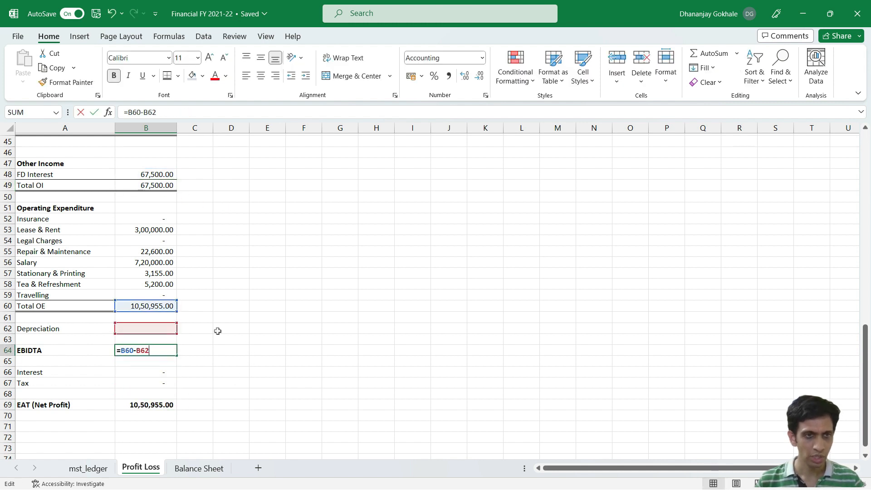
pyautogui.press('Escape')
# Step: Add the Total OI cell B49 to the EBIDTA formula in B64, making it =B60-B62+B49
pyautogui.press('F2')
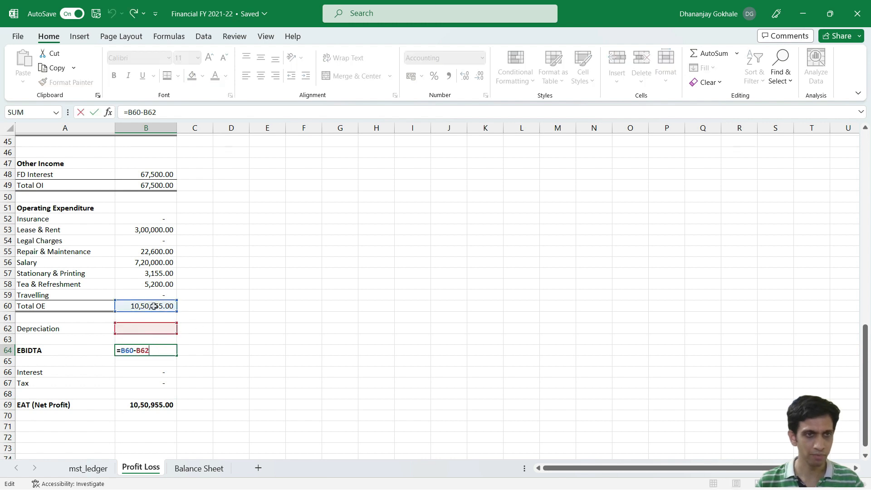
pyautogui.write('+')
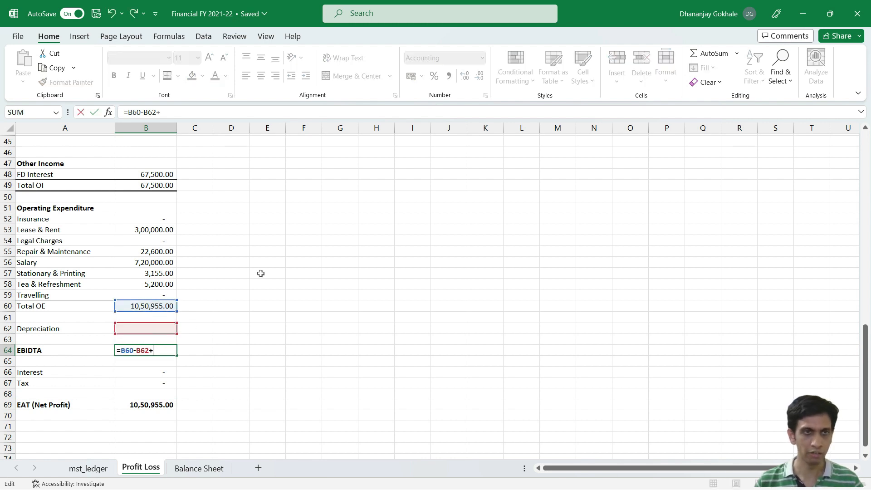
pyautogui.click(149, 185)
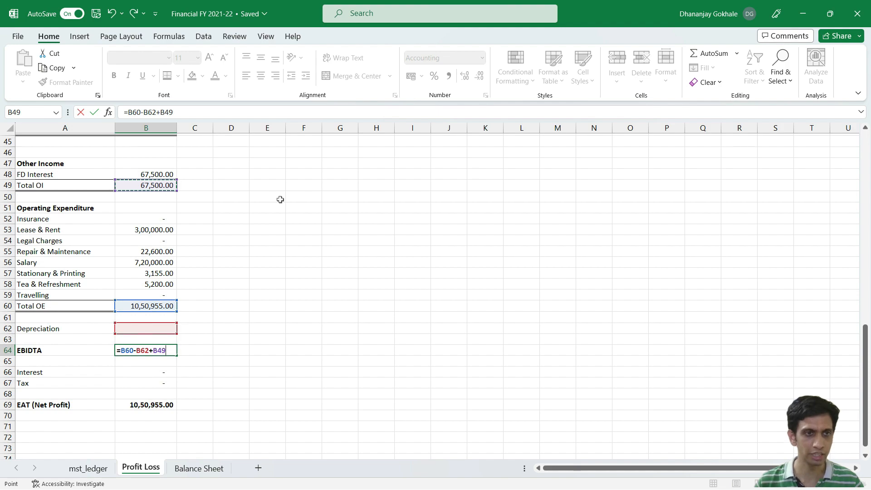
pyautogui.press('Return')
# Step: Compare the net profit with TallyPrime's Nett Profit, return to Excel and recheck the B69 and B64 formulas
pyautogui.hotkey('alt', 'Tab')
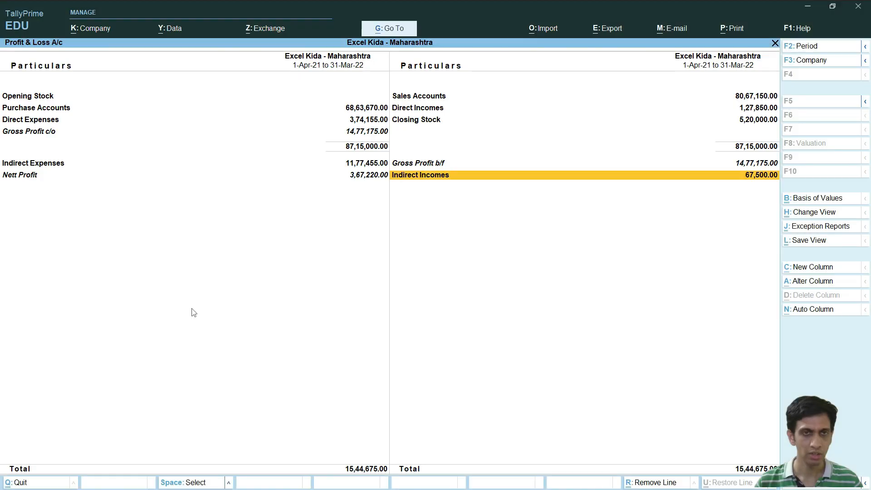
pyautogui.hotkey('alt', 'Tab')
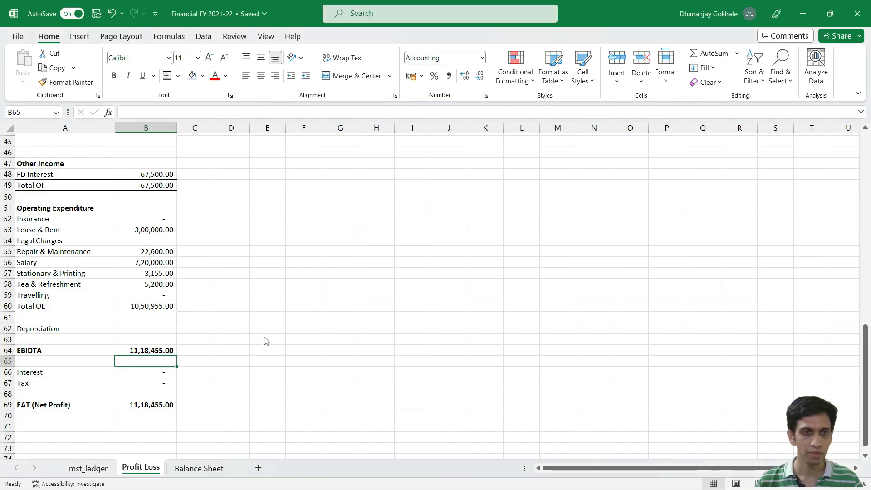
pyautogui.doubleClick(147, 404)
pyautogui.scroll(2, 243, 246)
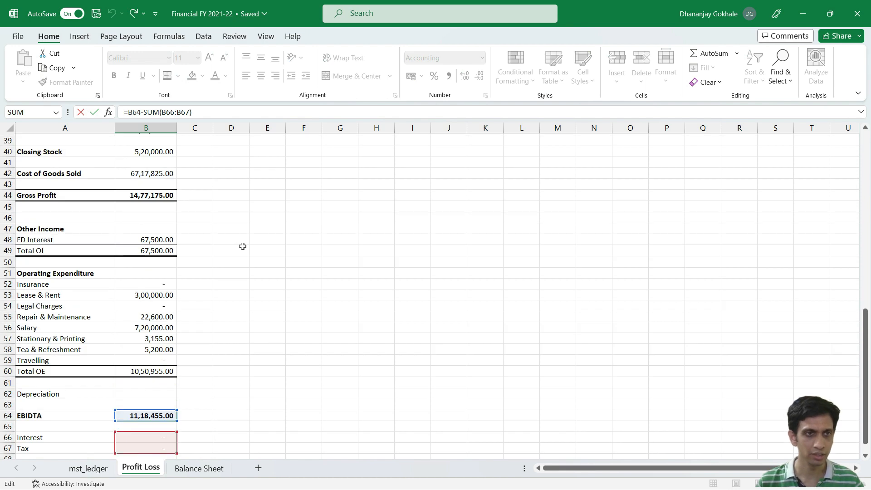
pyautogui.scroll(-1, 243, 247)
pyautogui.press('Escape')
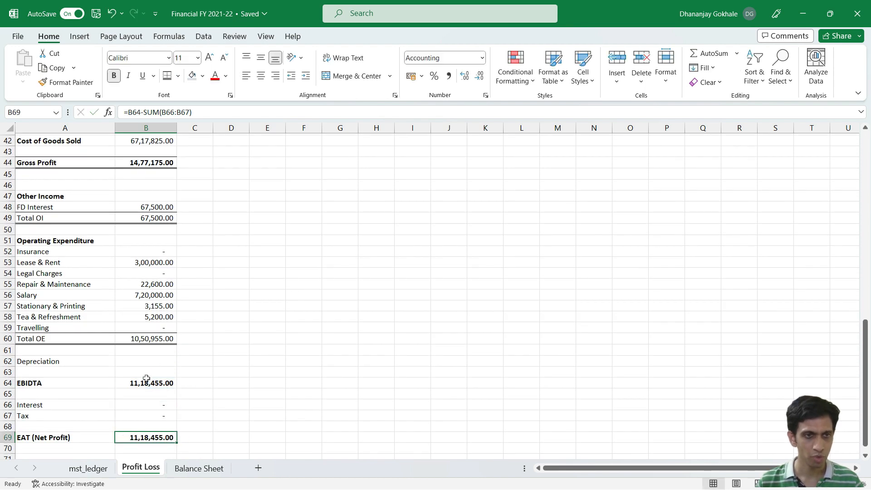
pyautogui.doubleClick(145, 383)
pyautogui.press('Escape')
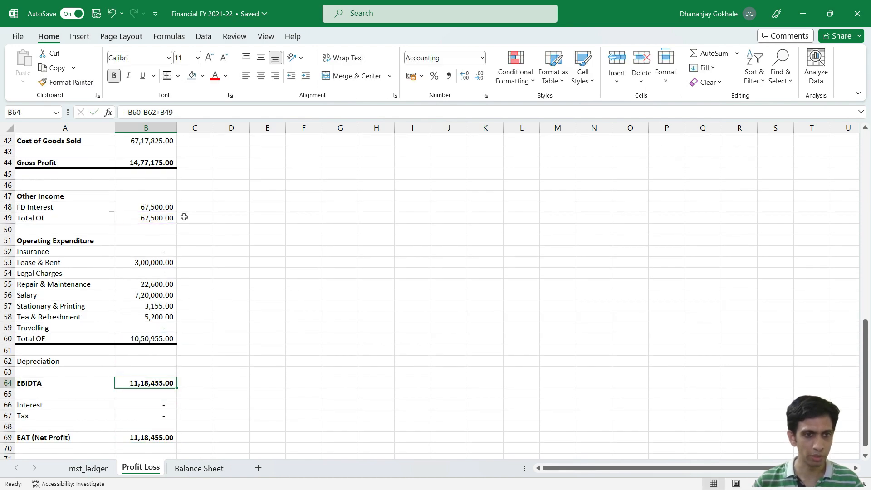
# Step: Replace the EBIDTA formula in B64 with =B49+-B60-B62, using Total OI, Total OE and Depreciation
pyautogui.press('Delete')
pyautogui.write('=')
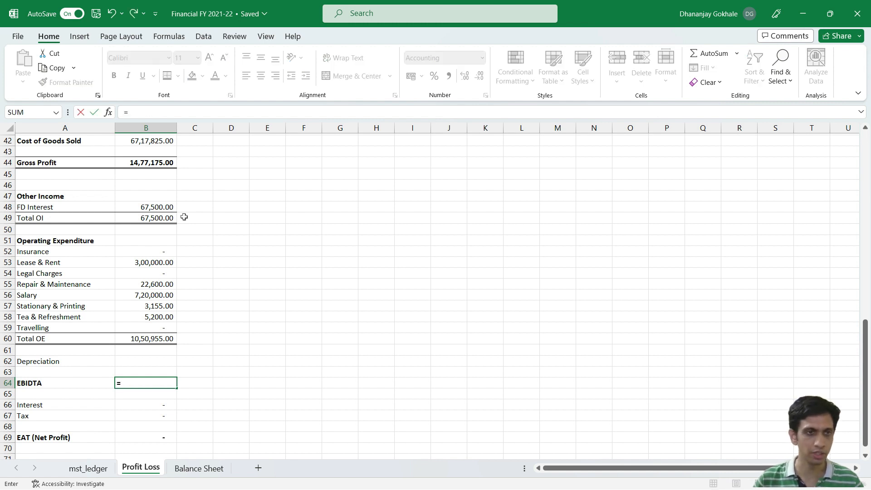
pyautogui.click(154, 217)
pyautogui.write('+-')
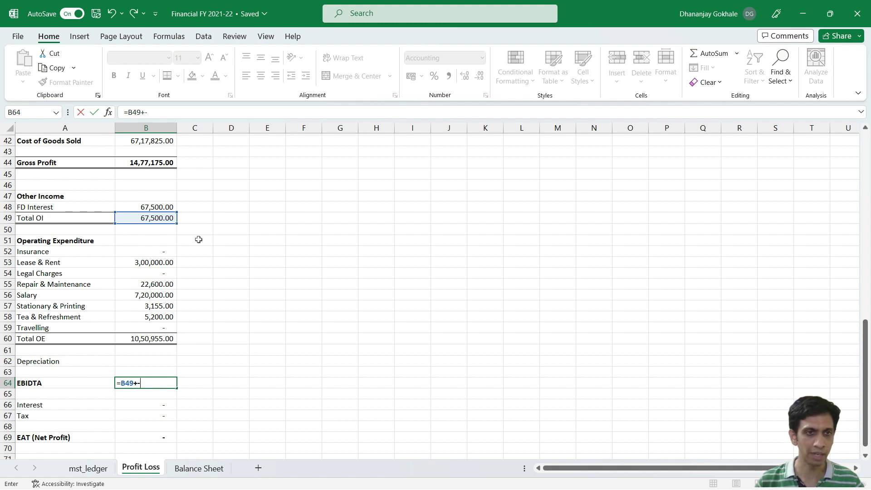
pyautogui.click(153, 338)
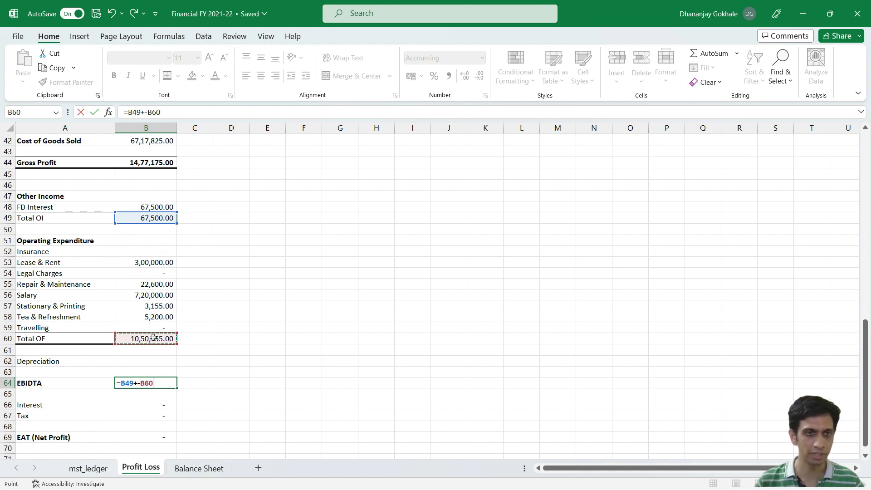
pyautogui.write('-')
pyautogui.click(138, 358)
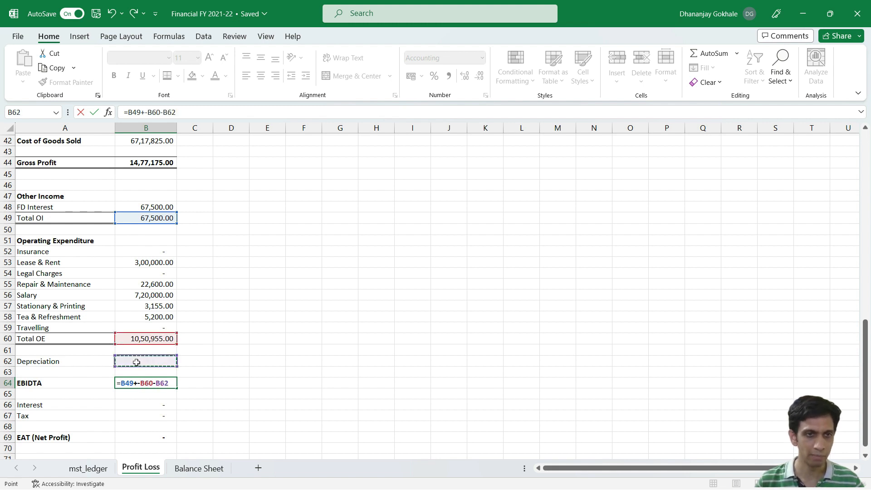
pyautogui.press('Return')
# Step: Copy the XLOOKUP formula from the Salary cell B56 into the Depreciation cell B62 and check its reference
pyautogui.press('Up')
pyautogui.press('Up')
pyautogui.press('Up')
pyautogui.press('Up')
pyautogui.press('Up')
pyautogui.press('Up')
pyautogui.press('Up')
pyautogui.press('Up')
pyautogui.press('Up')
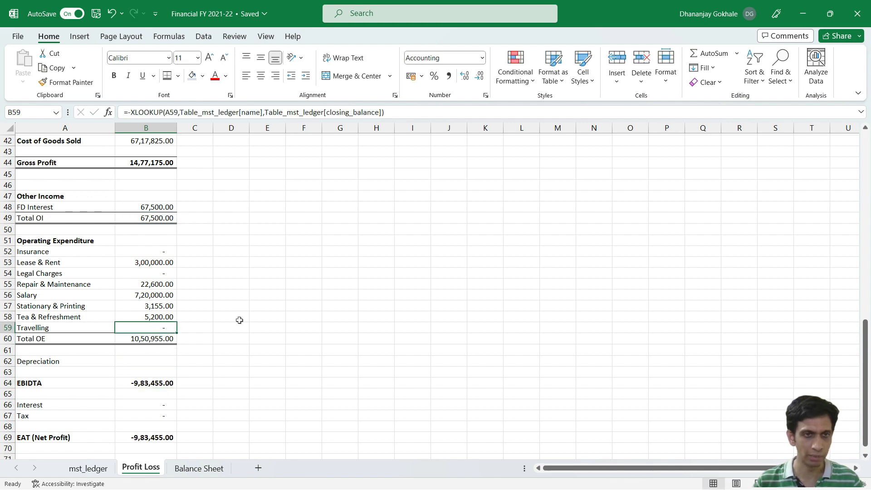
pyautogui.hotkey('ctrl', 'c')
pyautogui.press('Down')
pyautogui.press('Down')
pyautogui.press('Down')
pyautogui.press('Down')
pyautogui.press('Down')
# Step: Try to remove the stray operator from the EBIDTA formula =B49+-B60-B62 in B64
pyautogui.press('Down')
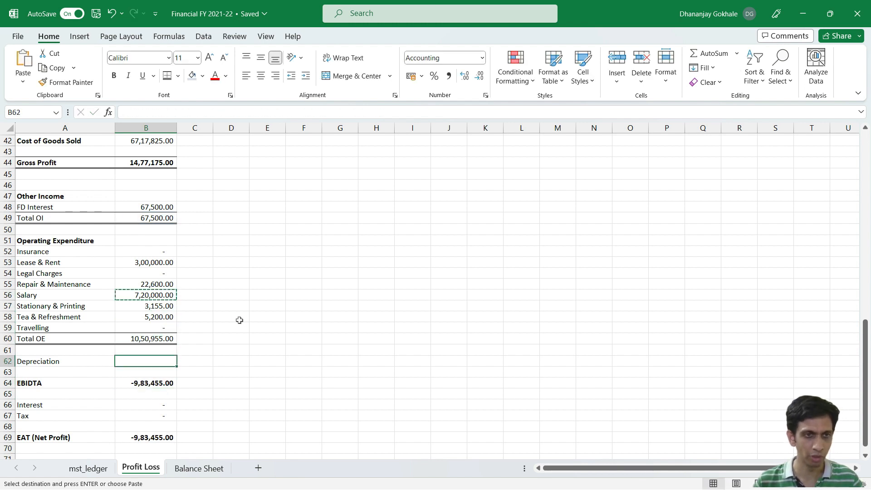
pyautogui.hotkey('ctrl', 'v')
pyautogui.press('F2')
pyautogui.press('Escape')
pyautogui.press('Down')
pyautogui.press('Down')
pyautogui.press('F2')
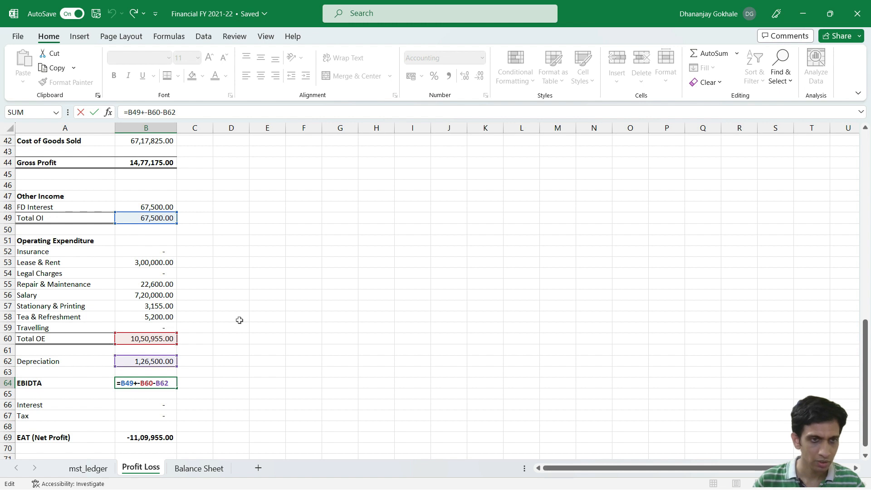
pyautogui.press('Left')
pyautogui.press('Left')
pyautogui.press('Left')
pyautogui.press('Left')
pyautogui.press('Left')
pyautogui.press('Left')
pyautogui.press('Left')
pyautogui.press('Left')
pyautogui.press('BackSpace')
pyautogui.press('Return')
# Step: Replace the EBIDTA formula in B64 with =B44+B49-B60-B62, combining Gross Profit, Total OI, Total OE and Depreciation
pyautogui.press('Up')
pyautogui.press('Delete')
pyautogui.write('=')
pyautogui.press('Up')
pyautogui.press('Up')
pyautogui.press('Up')
pyautogui.press('Up')
pyautogui.press('Up')
pyautogui.press('Up')
pyautogui.press('Up')
pyautogui.press('Up')
pyautogui.press('Up')
pyautogui.press('Up')
pyautogui.press('Up')
pyautogui.press('Up')
pyautogui.press('Up')
pyautogui.press('Up')
pyautogui.press('Up')
pyautogui.press('Up')
pyautogui.press('Up')
pyautogui.press('Up')
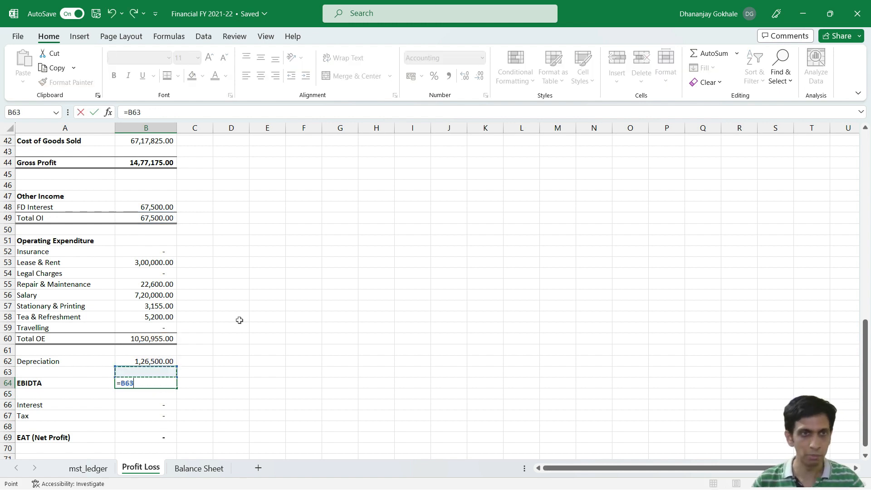
pyautogui.press('Up')
pyautogui.press('Up')
pyautogui.write('+')
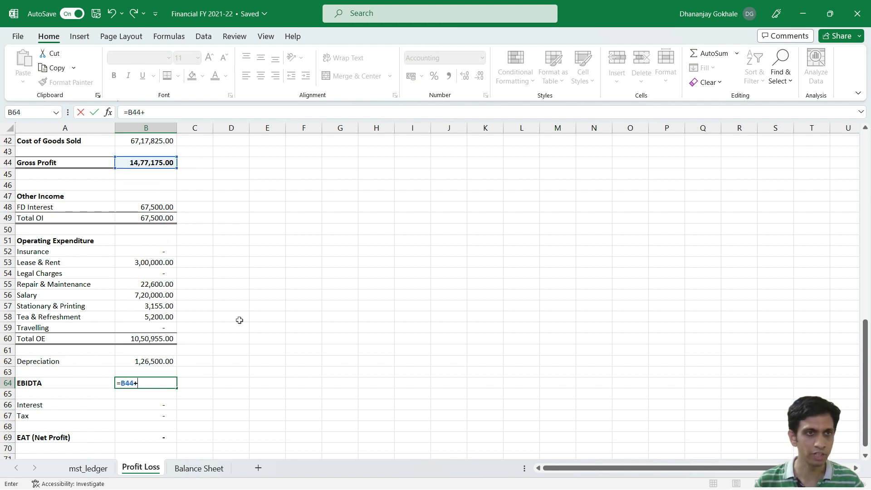
pyautogui.click(148, 220)
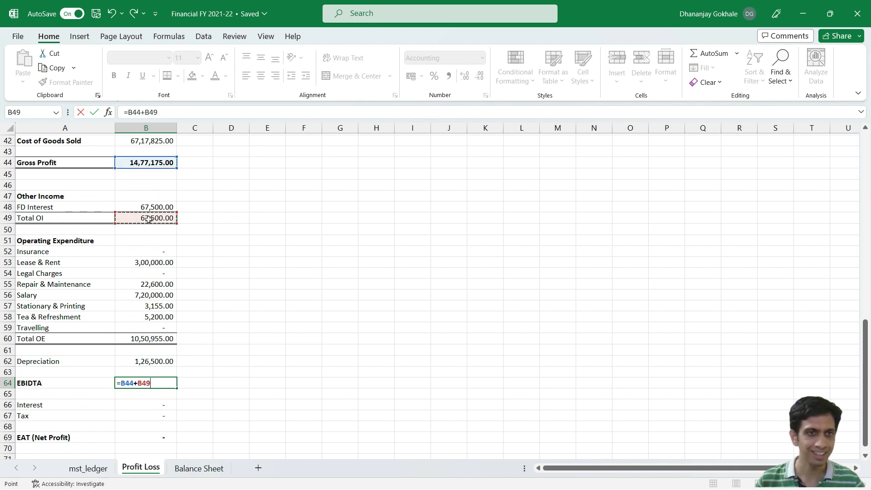
pyautogui.write('-')
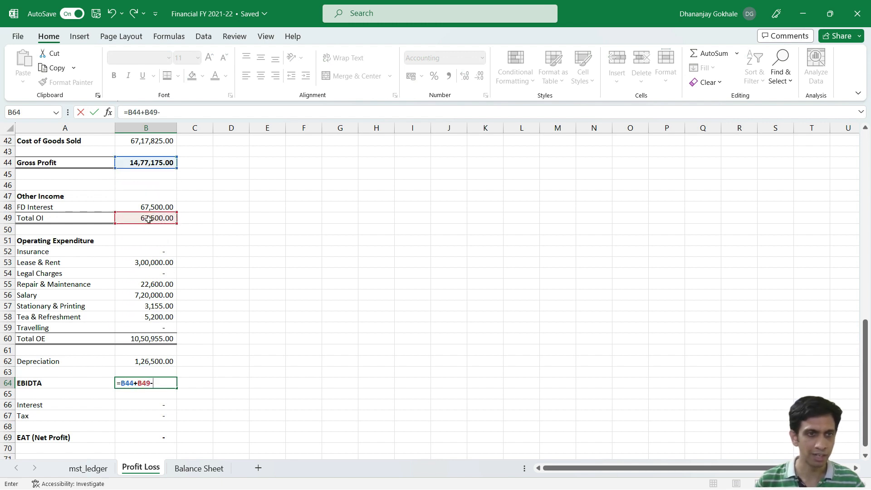
pyautogui.click(145, 339)
pyautogui.write('-')
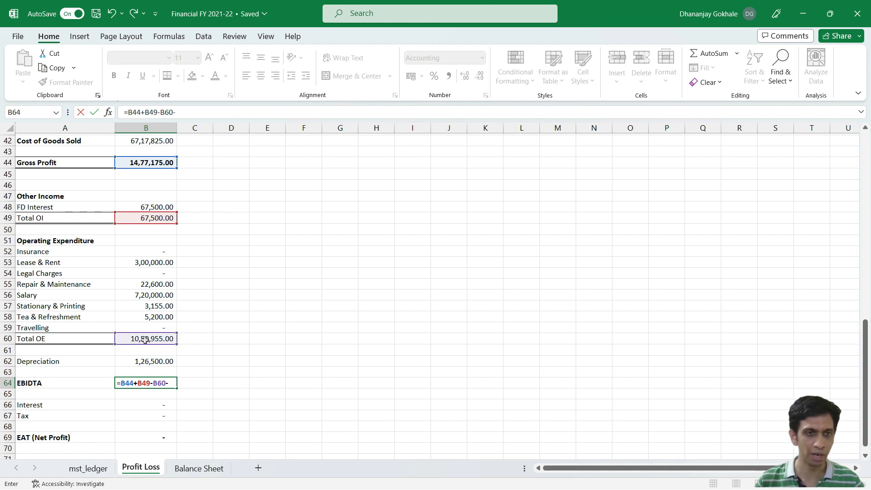
pyautogui.click(146, 361)
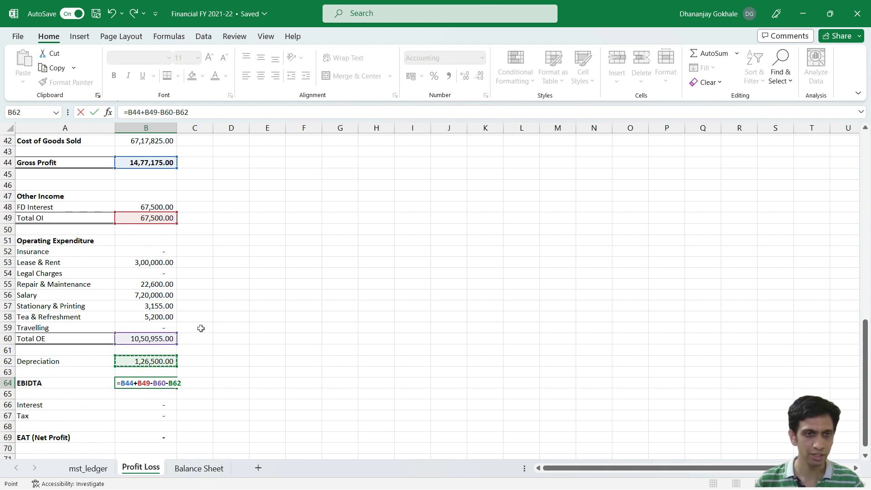
pyautogui.press('Return')
pyautogui.press('Up')
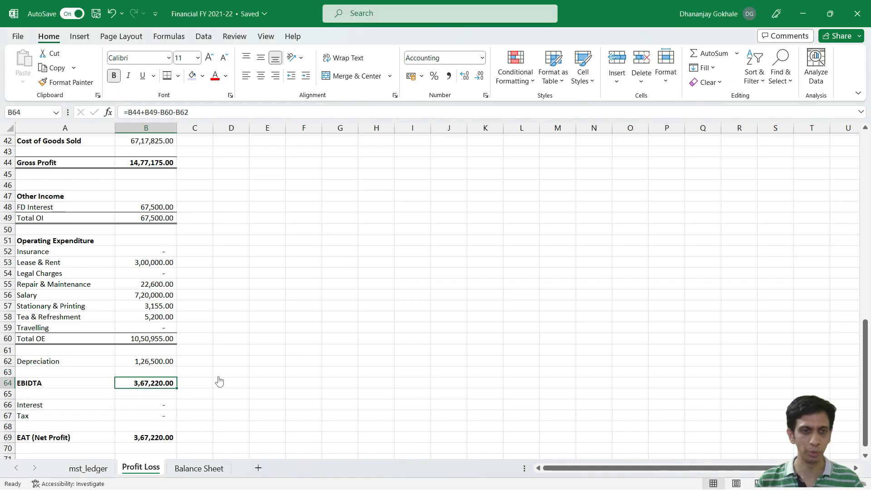
# Step: Recheck the formulas behind EBIDTA, Interest, Tax and EAT (Net Profit) in B64, B66, B67 and B69
pyautogui.doubleClick(153, 386)
pyautogui.press('Escape')
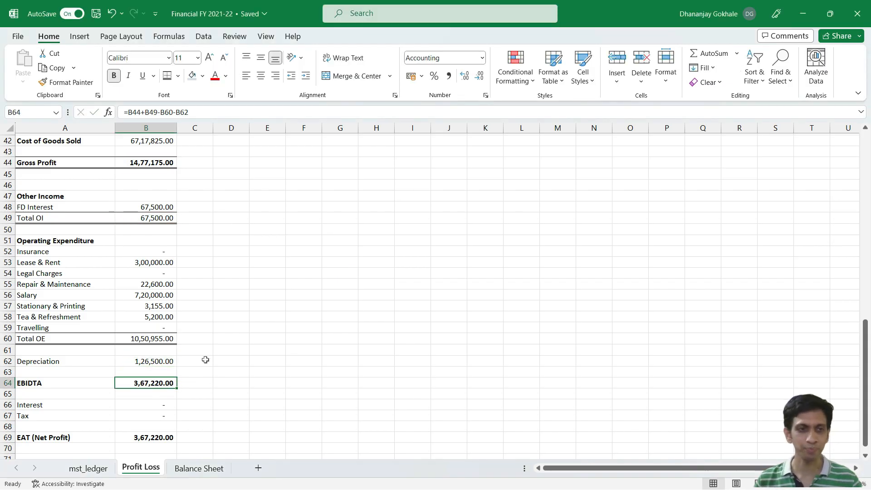
pyautogui.scroll(-1, 218, 353)
pyautogui.press('Down')
pyautogui.press('Down')
pyautogui.press('Down')
pyautogui.press('Down')
pyautogui.press('Down')
pyautogui.press('F2')
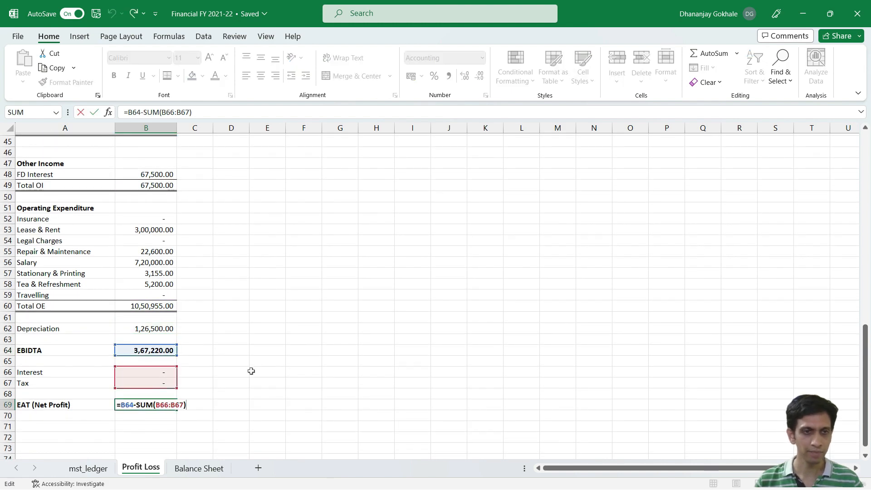
pyautogui.press('Escape')
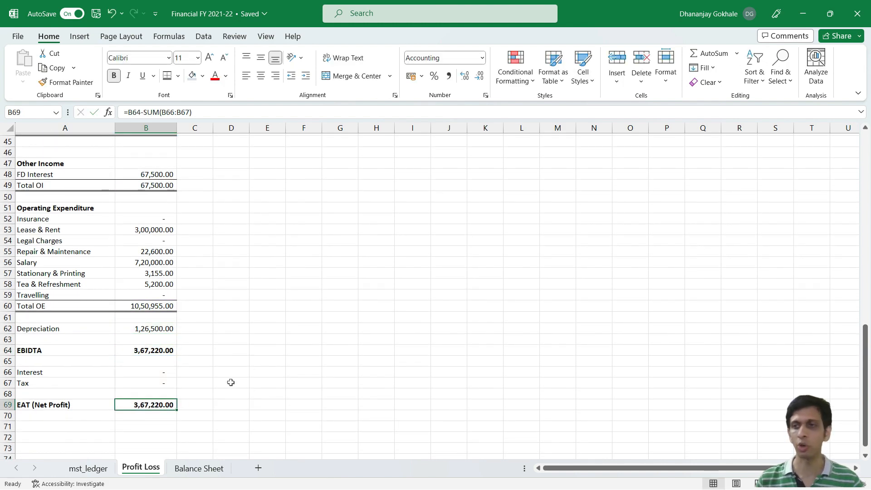
pyautogui.click(138, 347)
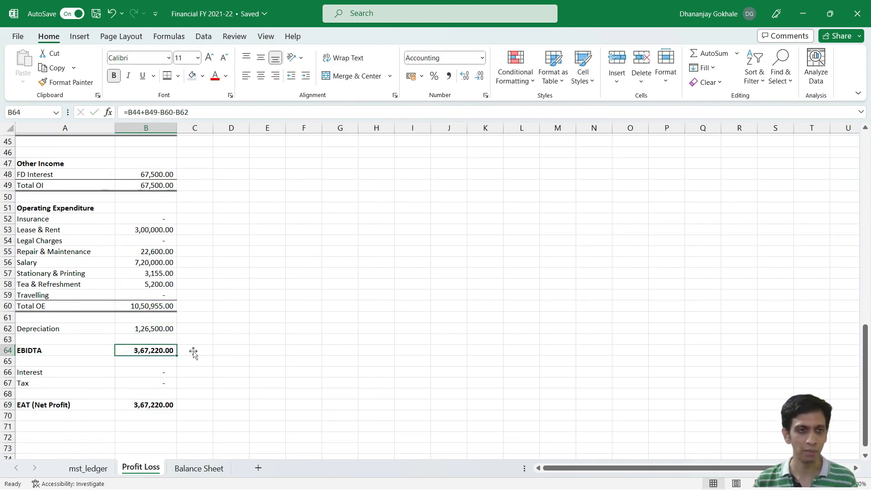
pyautogui.click(162, 370)
pyautogui.click(157, 382)
pyautogui.click(166, 372)
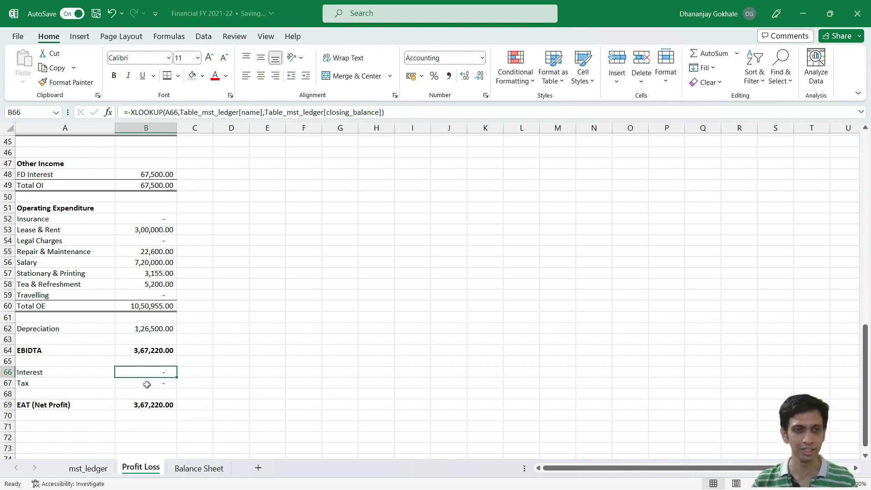
pyautogui.click(150, 406)
pyautogui.press('F2')
pyautogui.press('Escape')
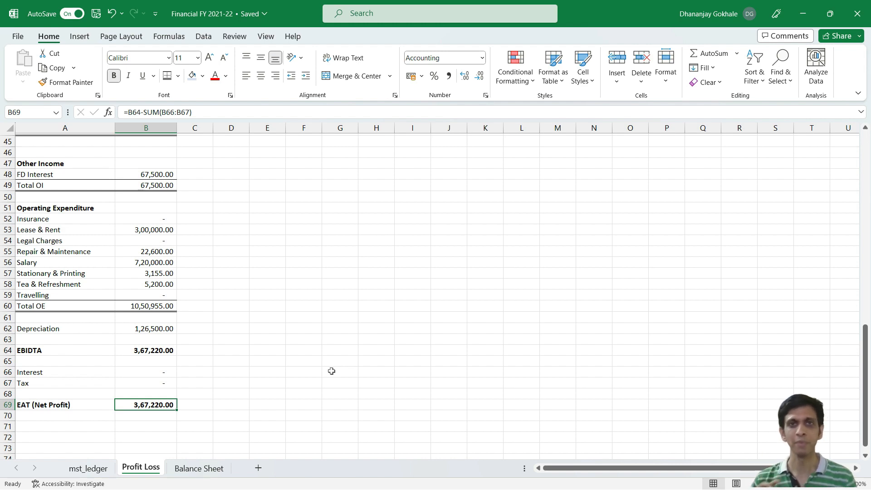
# Step: Review the XLOOKUP formulas across the Profit Loss report, inspecting the FD Interest, Lease & Rent, Desktop and Freight amounts
pyautogui.scroll(13, 210, 294)
pyautogui.scroll(-8, 215, 255)
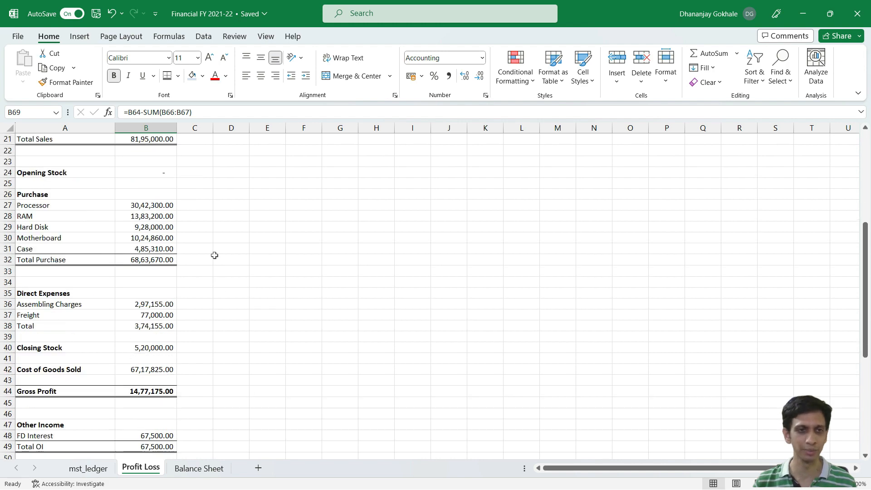
pyautogui.click(152, 338)
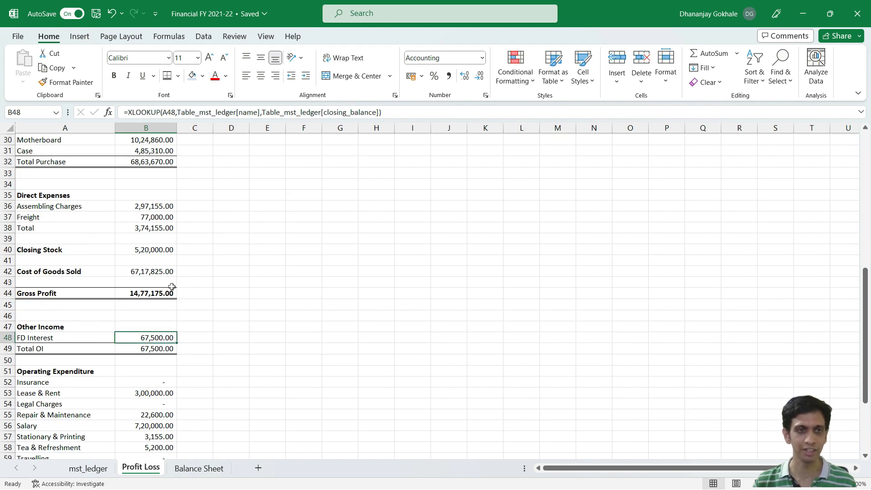
pyautogui.scroll(-3, 211, 288)
pyautogui.click(158, 300)
pyautogui.scroll(4, 191, 290)
pyautogui.scroll(8, 192, 289)
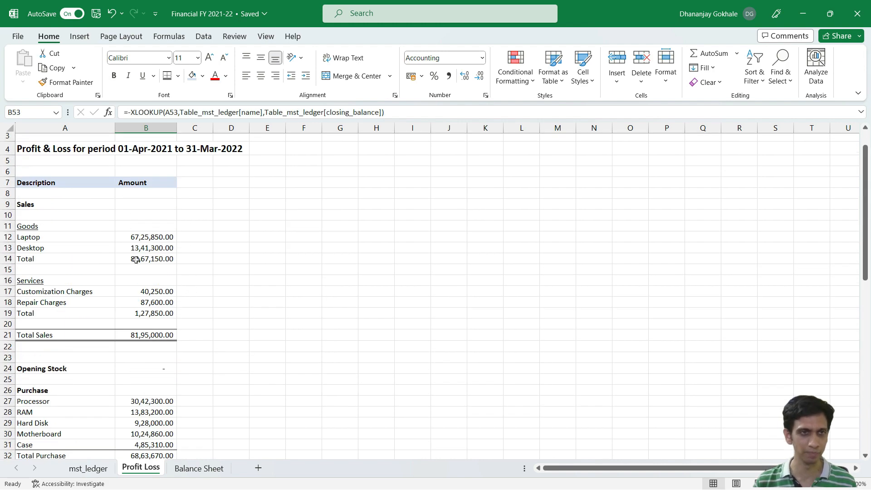
pyautogui.click(142, 250)
pyautogui.scroll(-6, 150, 268)
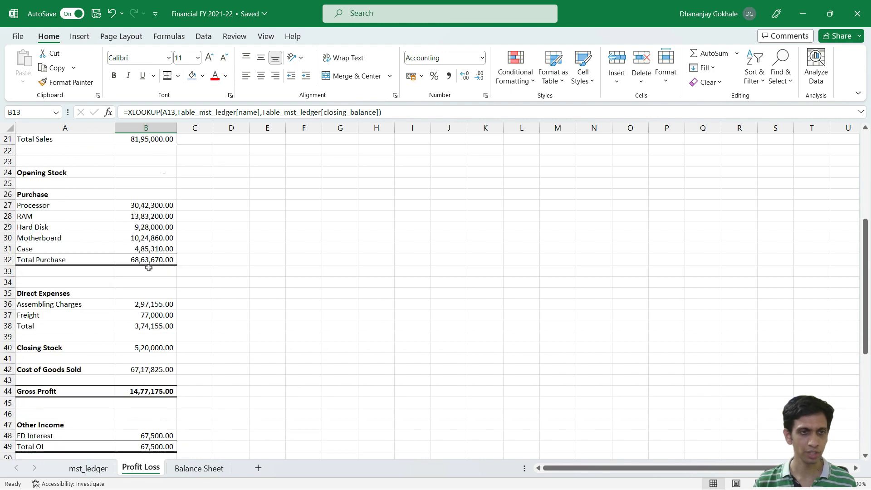
pyautogui.click(136, 313)
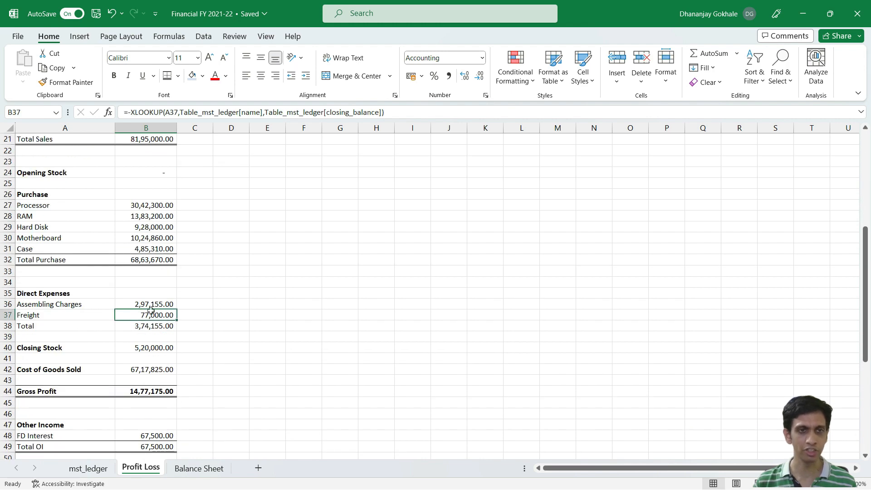
pyautogui.scroll(-2, 211, 284)
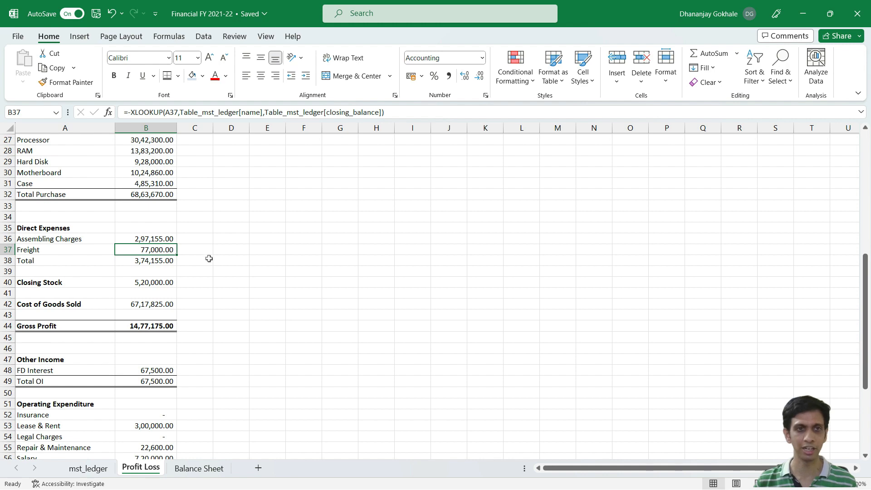
pyautogui.scroll(-2, 219, 259)
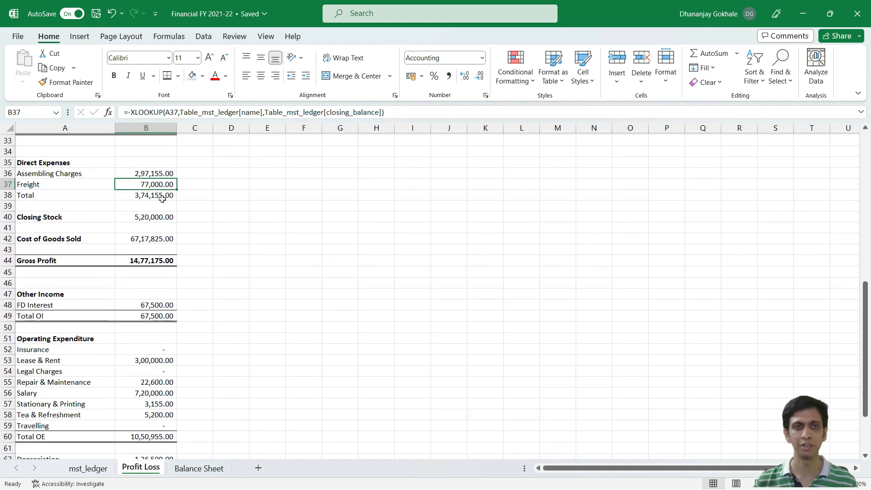
# Step: Switch to TallyPrime and open the April Freight payment voucher, No. 2, from the Direct Expenses group for alteration
pyautogui.hotkey('alt', 'Tab')
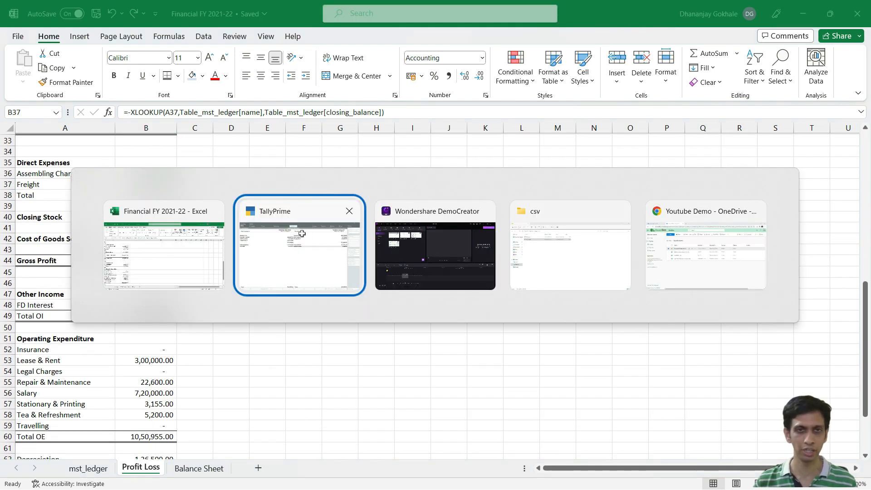
pyautogui.press('Left')
pyautogui.press('Up')
pyautogui.press('Down')
pyautogui.press('Up')
pyautogui.press('Down')
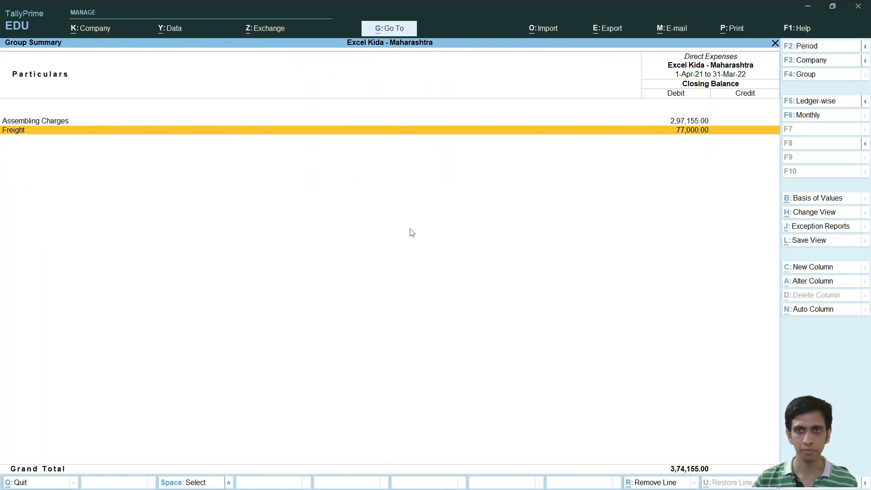
pyautogui.press('Return')
pyautogui.press('Up')
pyautogui.press('Up')
pyautogui.press('Up')
pyautogui.press('Up')
pyautogui.press('Up')
pyautogui.press('Up')
pyautogui.press('Up')
pyautogui.press('Up')
pyautogui.press('Up')
pyautogui.press('Up')
pyautogui.press('Up')
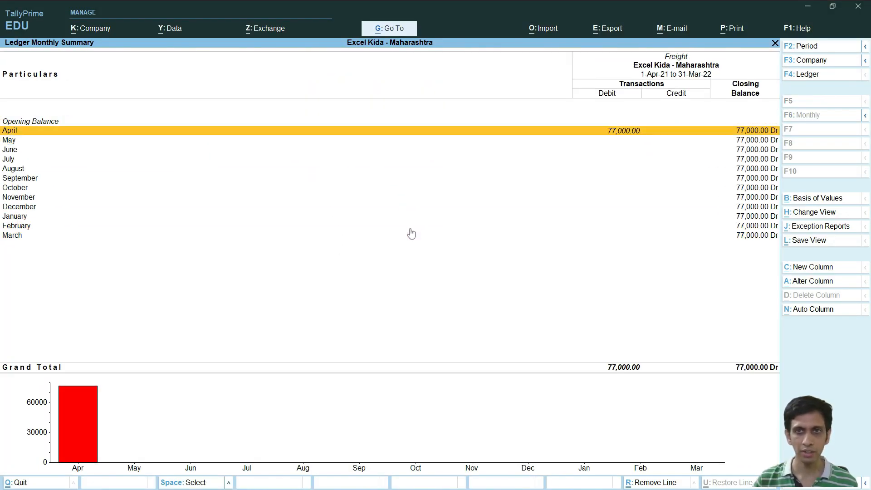
pyautogui.press('Return')
# Step: Set the Freight amount in the payment voucher to 77,500 and save the voucher
pyautogui.press('Return')
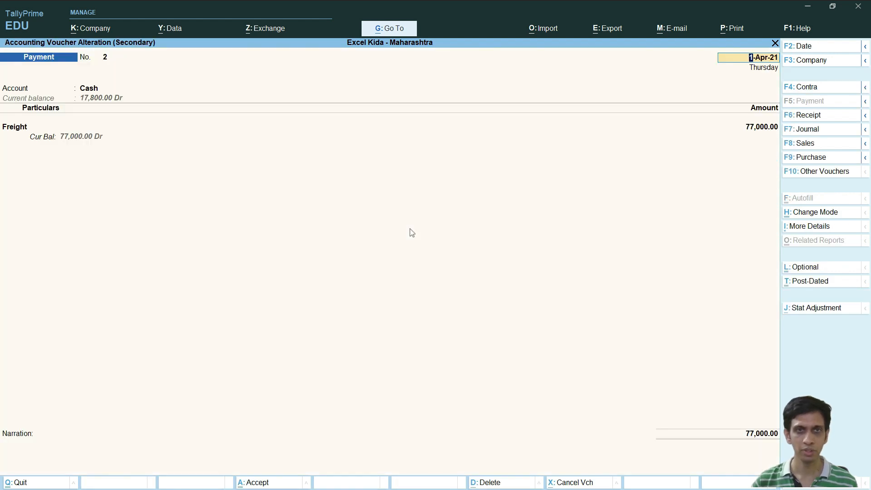
pyautogui.press('Return')
pyautogui.press('Return')
pyautogui.press('Return')
pyautogui.write('7')
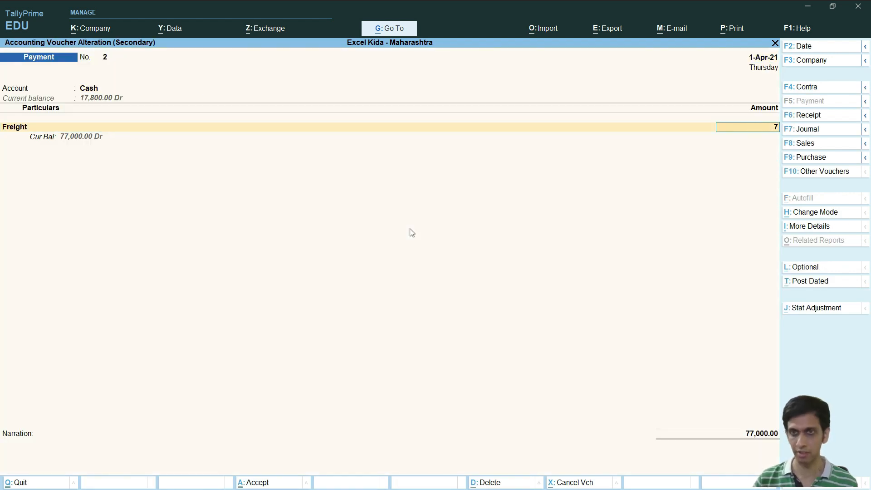
pyautogui.write('7,500')
pyautogui.press('Return')
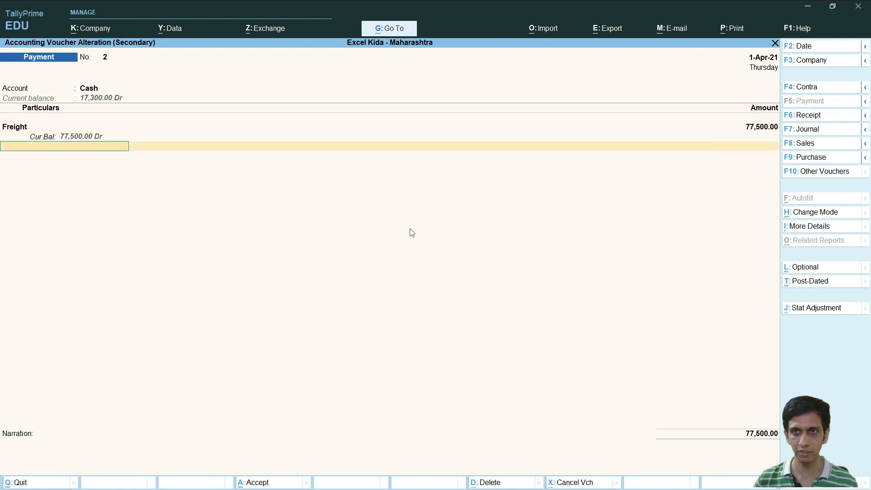
pyautogui.hotkey('ctrl', 'a')
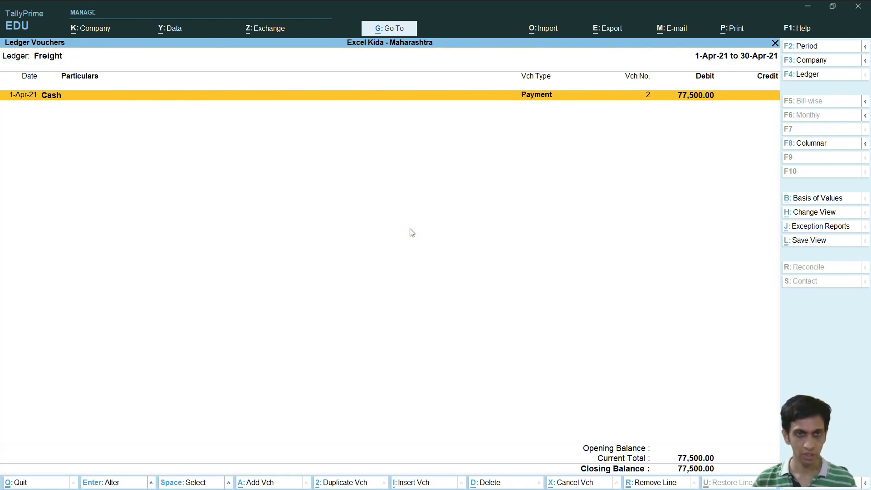
# Step: Return to TallyPrime's Profit & Loss A/c and compare its Nett Profit with EAT (Net Profit) in the Excel report
pyautogui.press('Escape')
pyautogui.press('Escape')
pyautogui.press('Escape')
pyautogui.press('Down')
pyautogui.press('Down')
pyautogui.press('Down')
pyautogui.press('Down')
pyautogui.press('Down')
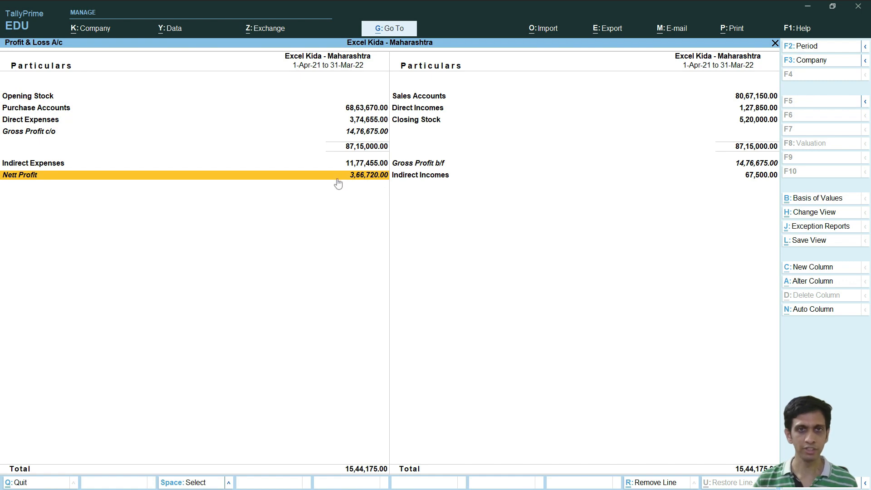
pyautogui.hotkey('alt', 'Tab')
pyautogui.scroll(-4, 197, 305)
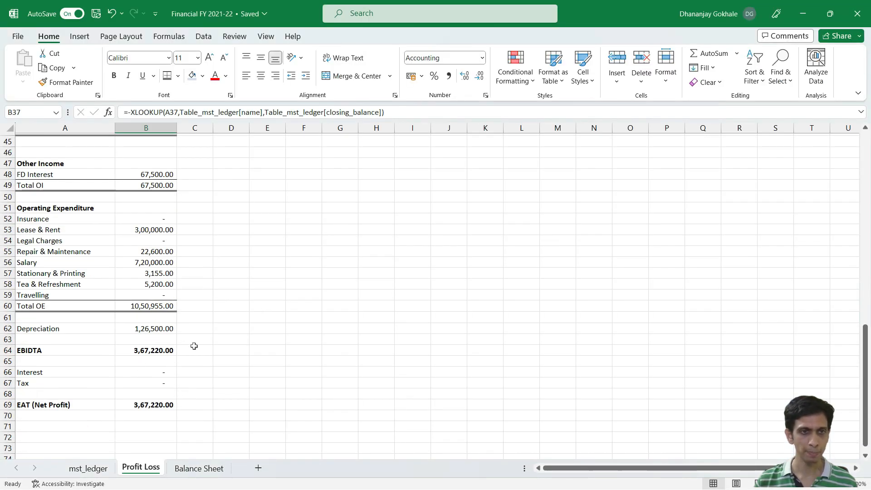
pyautogui.click(209, 319)
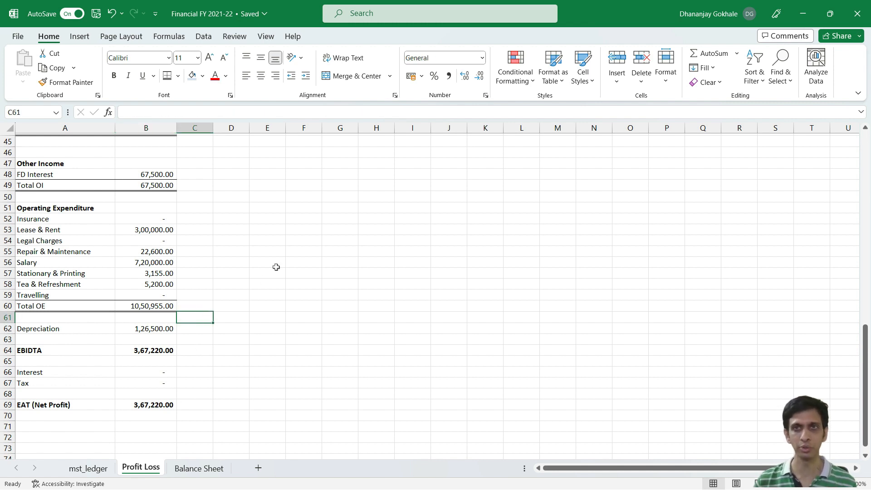
# Step: Switch to File Explorer, execute the run batch file in the utility folder to re-export the CSV data, and return to Excel
pyautogui.hotkey('alt', 'Tab')
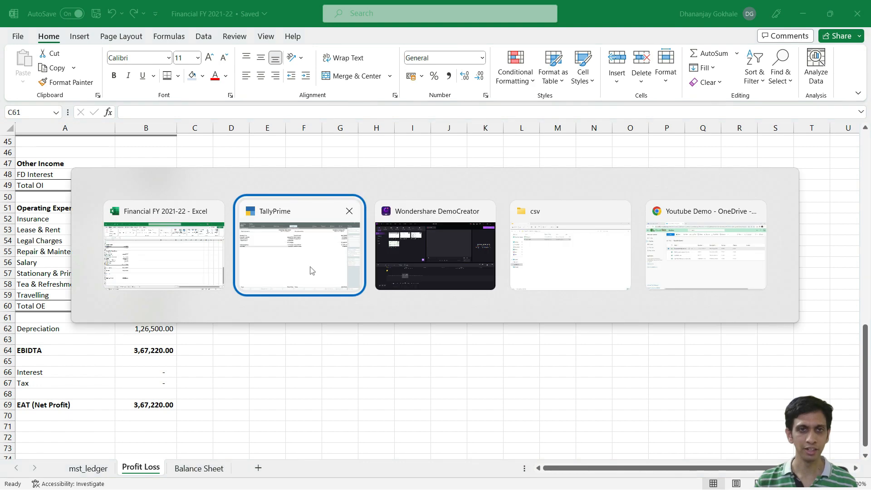
pyautogui.hotkey('alt', 'Tab')
pyautogui.hotkey('alt', 'Tab')
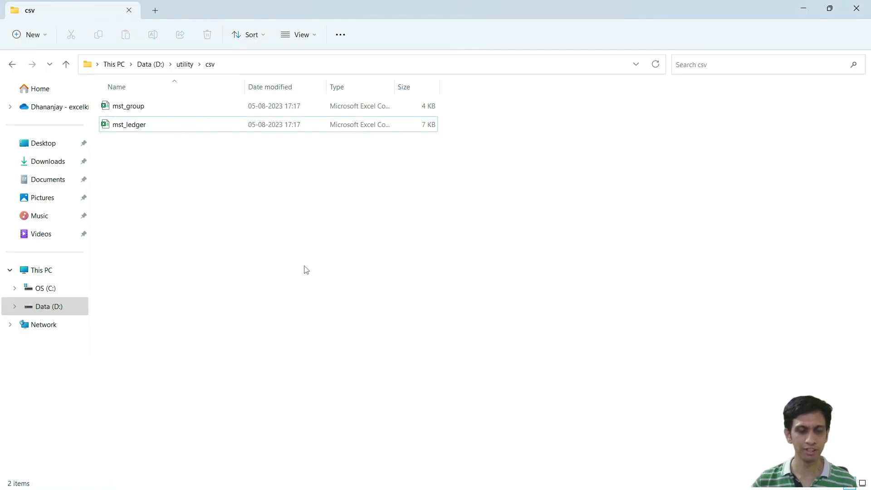
pyautogui.hotkey('alt', 'Up')
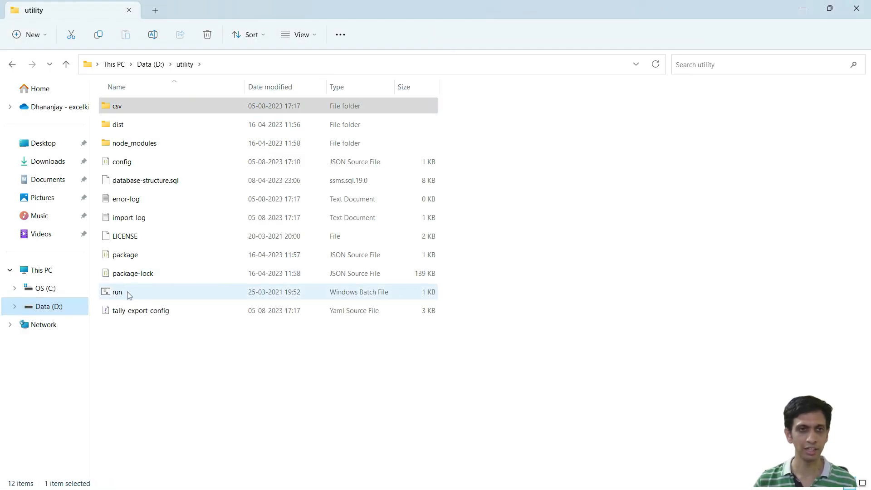
pyautogui.doubleClick(118, 291)
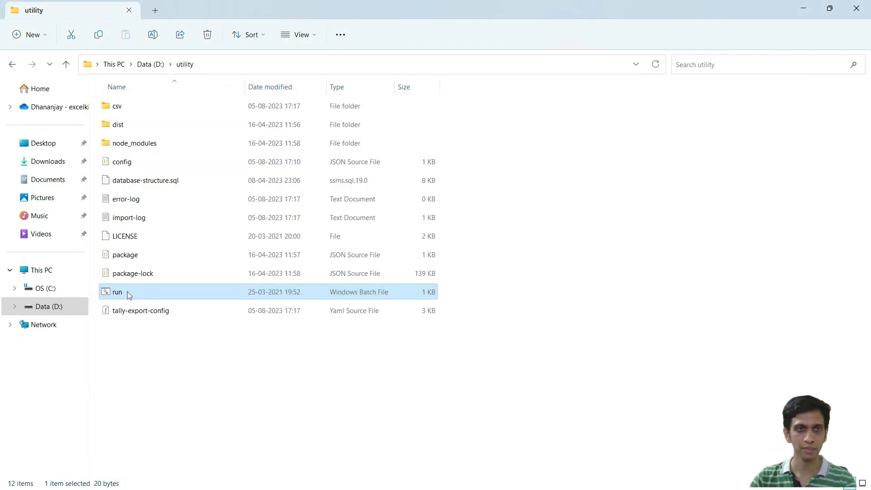
pyautogui.hotkey('alt', 'Tab')
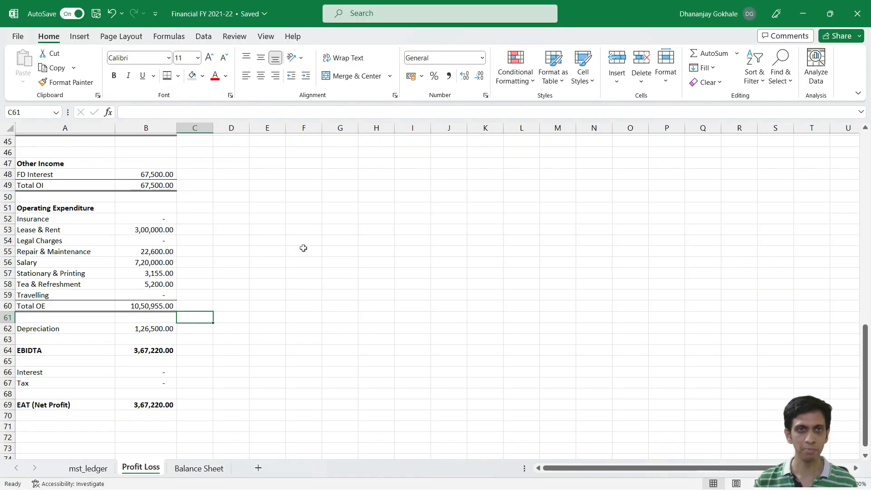
# Step: Refresh all data sources in the Financial FY 2021-22 workbook twice, checking EAT (Net Profit) in cell B69 of the Profit Loss sheet
pyautogui.click(153, 208)
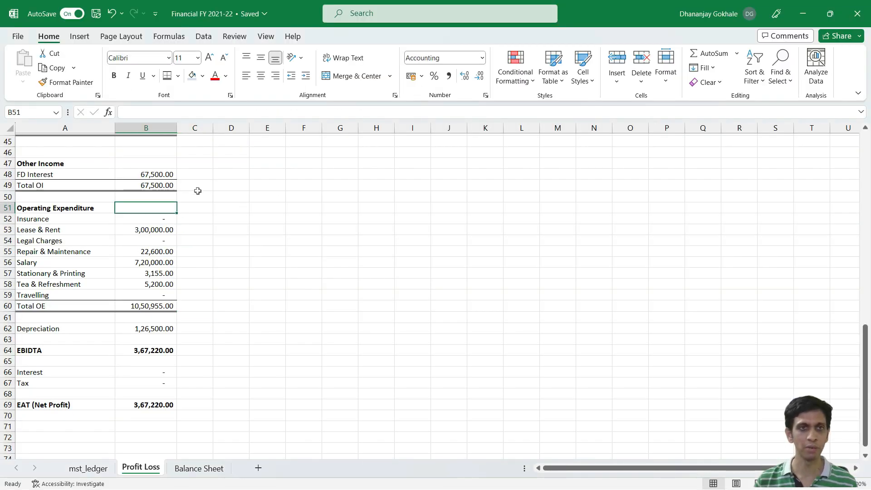
pyautogui.scroll(11, 196, 191)
pyautogui.click(204, 37)
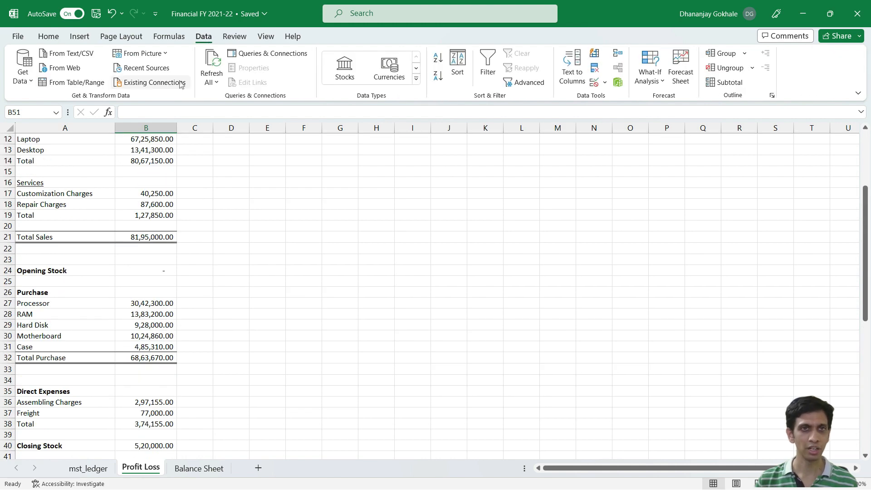
pyautogui.click(218, 83)
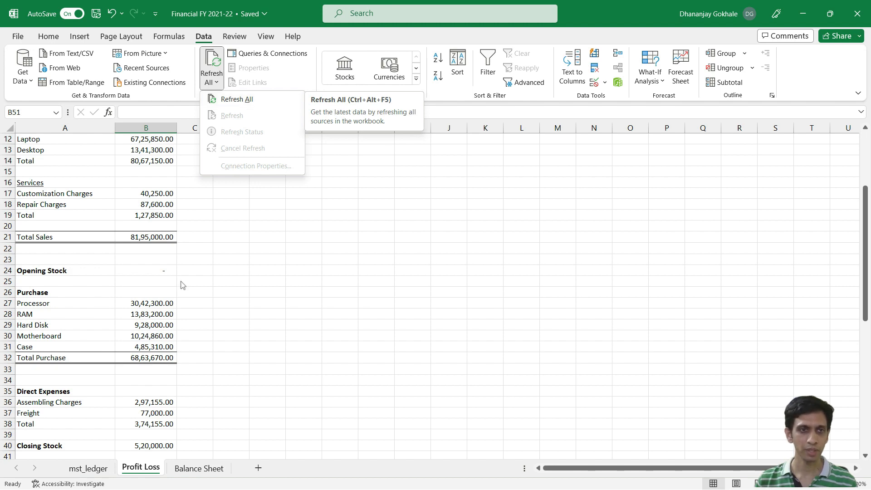
pyautogui.click(235, 101)
pyautogui.scroll(-11, 233, 273)
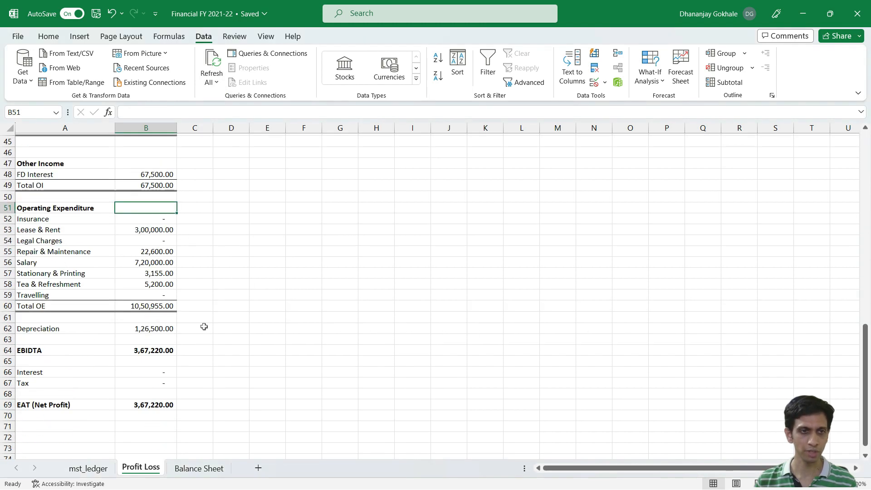
pyautogui.click(153, 401)
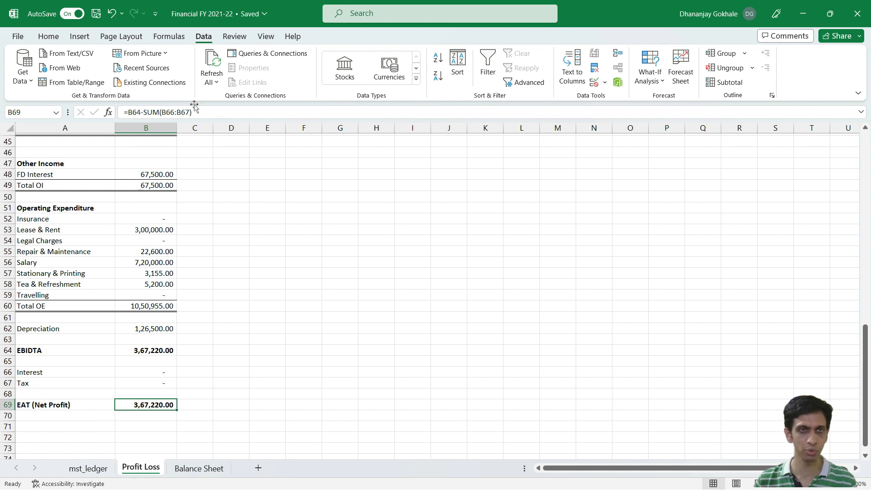
pyautogui.click(212, 81)
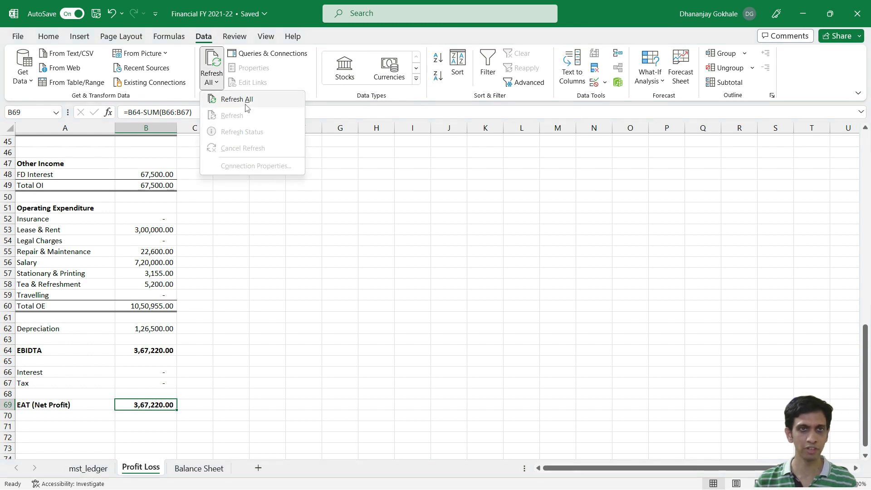
pyautogui.click(246, 100)
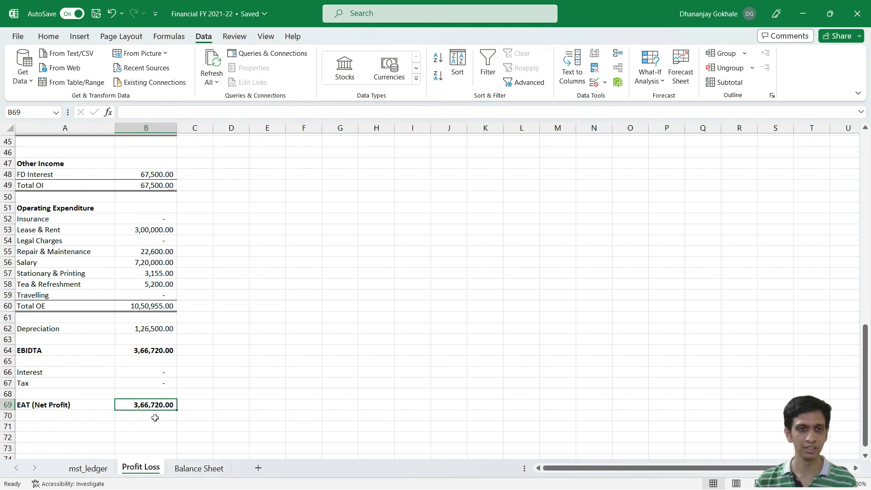
# Step: Switch to TallyPrime, compare its Nett Profit with the refreshed EAT (Net Profit), and return to the Excel report
pyautogui.hotkey('alt', 'Tab')
pyautogui.hotkey('alt', 'Tab')
pyautogui.hotkey('alt', 'Tab')
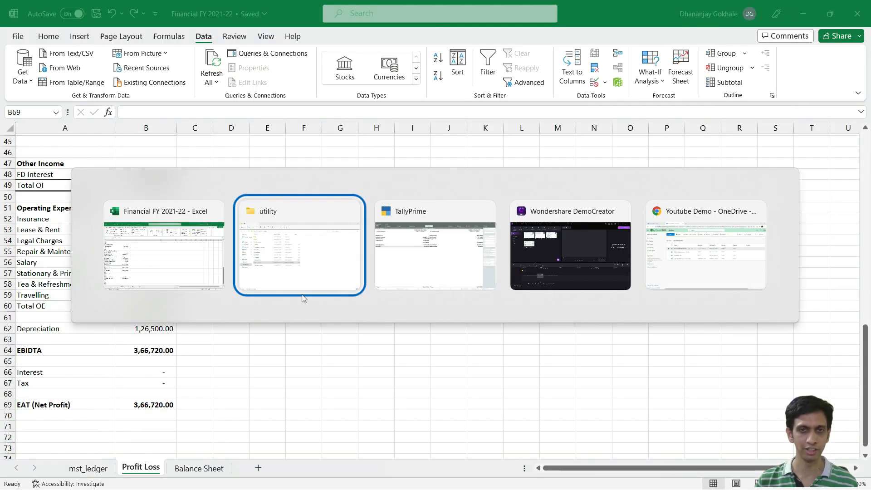
pyautogui.click(408, 279)
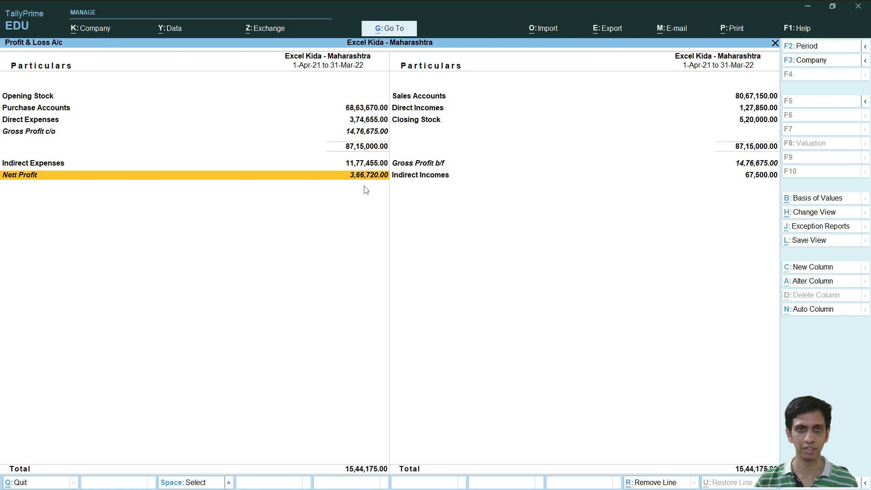
pyautogui.hotkey('alt', 'Tab')
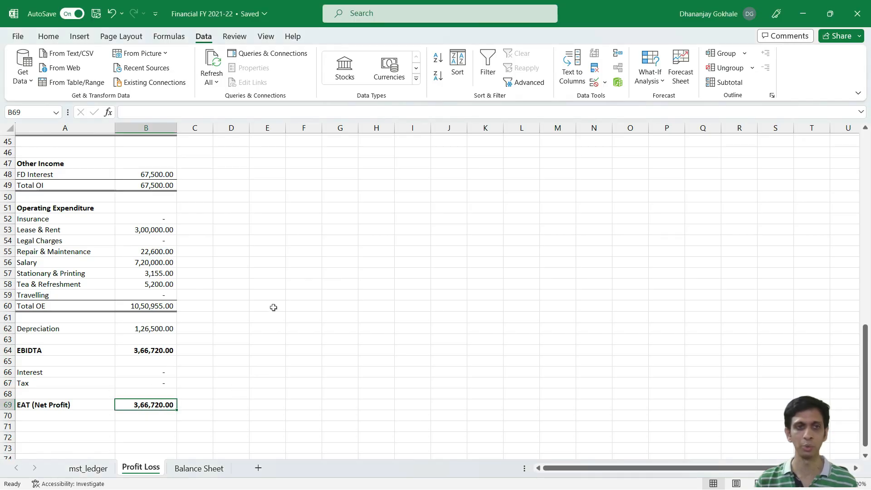
pyautogui.click(209, 295)
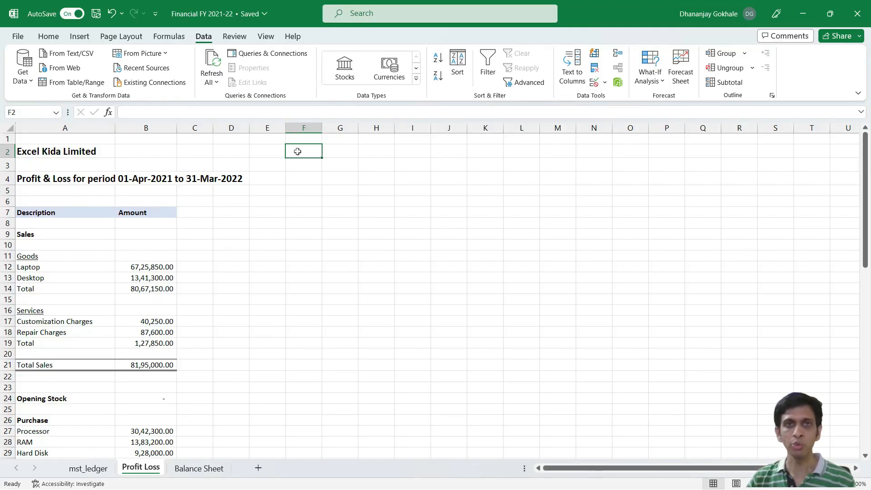
pyautogui.scroll(-1, 256, 186)
pyautogui.scroll(1, 255, 187)
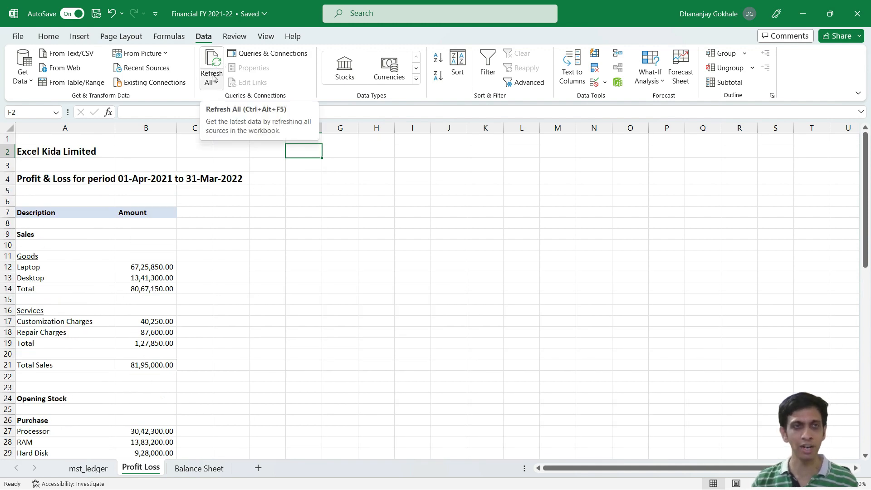
pyautogui.click(268, 173)
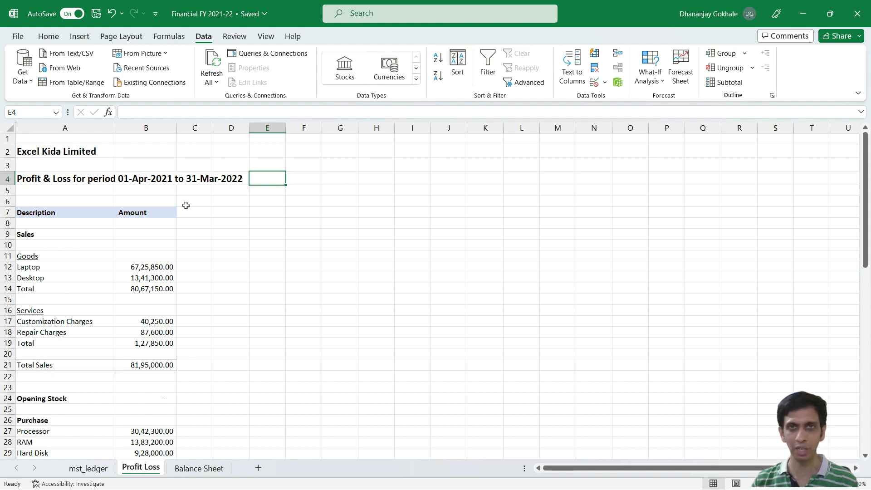
# Step: Close the Financial FY 2021-22 workbook in desktop Excel and switch to the OneDrive Youtube Demo folder in Chrome
pyautogui.click(852, 18)
pyautogui.hotkey('alt', 'Tab')
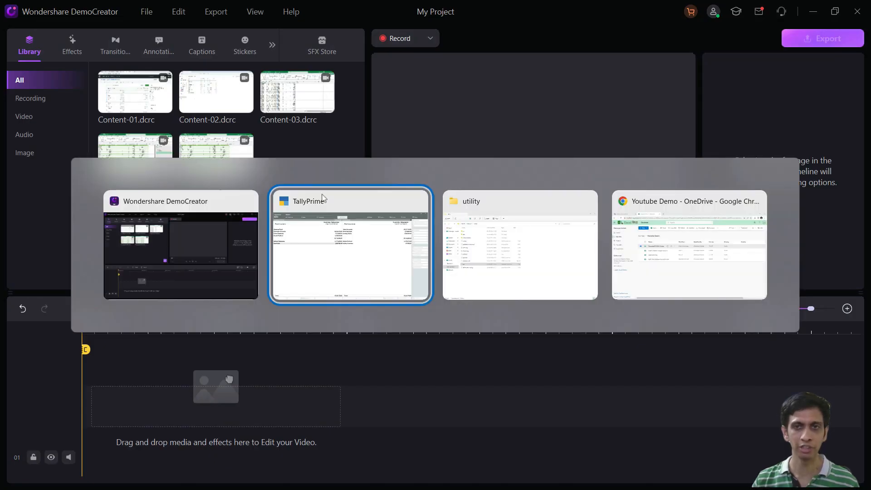
pyautogui.hotkey('alt', 'Tab')
pyautogui.hotkey('alt', 'Tab')
pyautogui.click(369, 358)
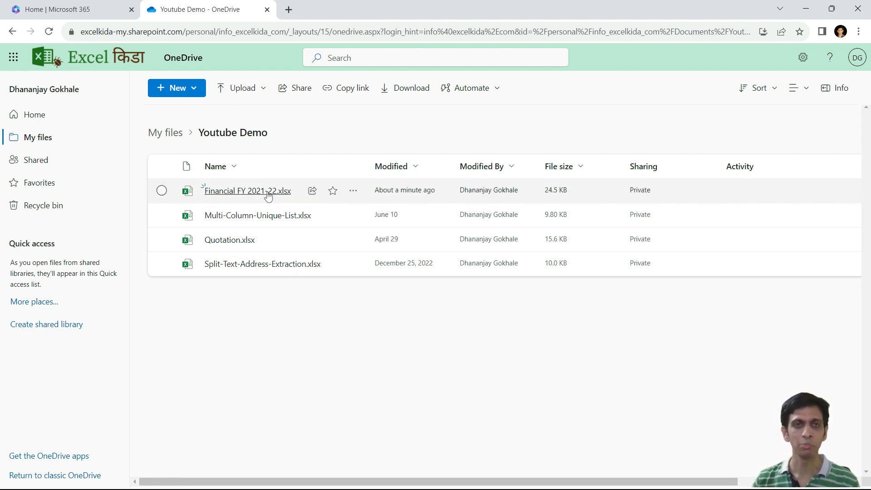
# Step: Open Financial FY 2021-22.xlsx from OneDrive in Excel for the web and review EAT (Net Profit) and the top of the Profit Loss report
pyautogui.moveTo(273, 192)
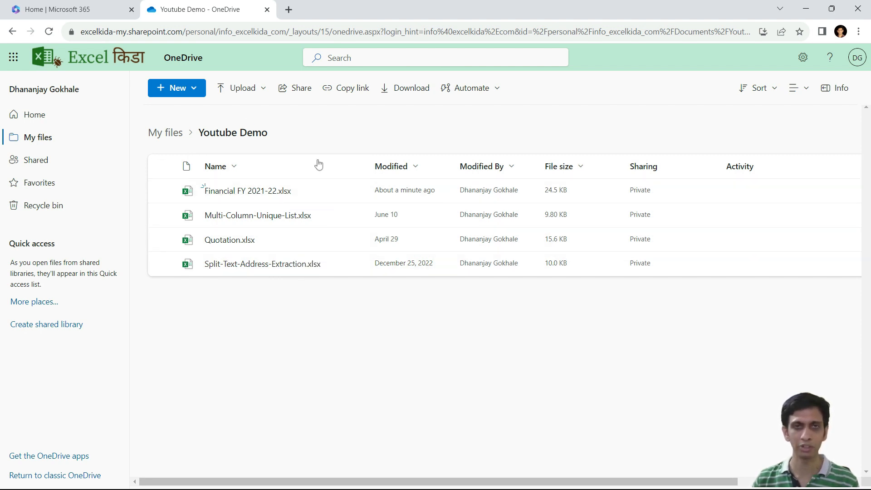
pyautogui.moveTo(238, 218)
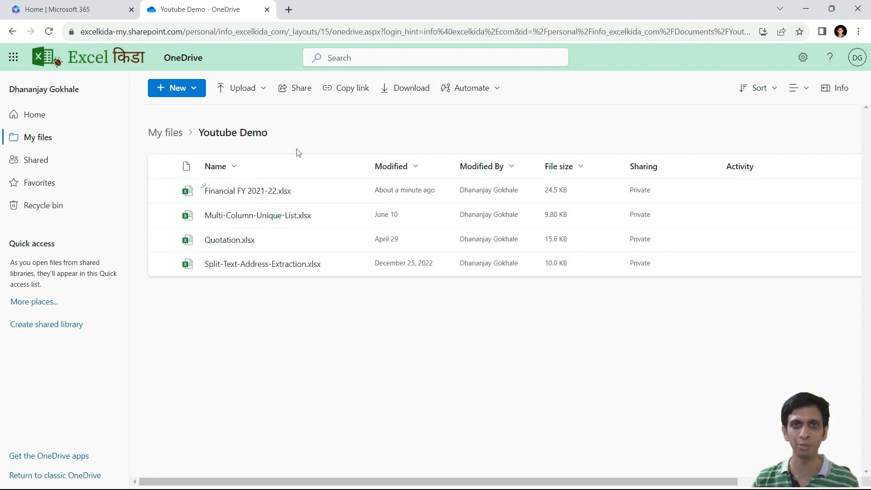
pyautogui.click(249, 196)
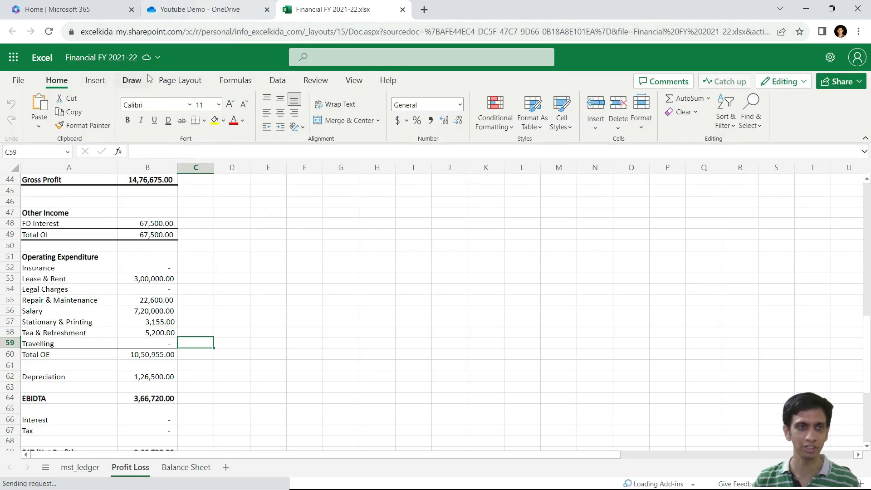
pyautogui.scroll(-5, 183, 254)
pyautogui.click(166, 285)
pyautogui.scroll(19, 219, 278)
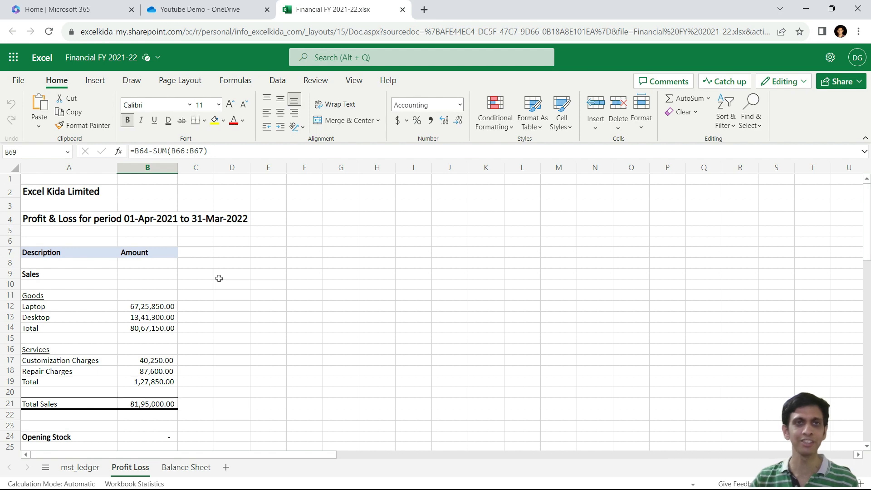